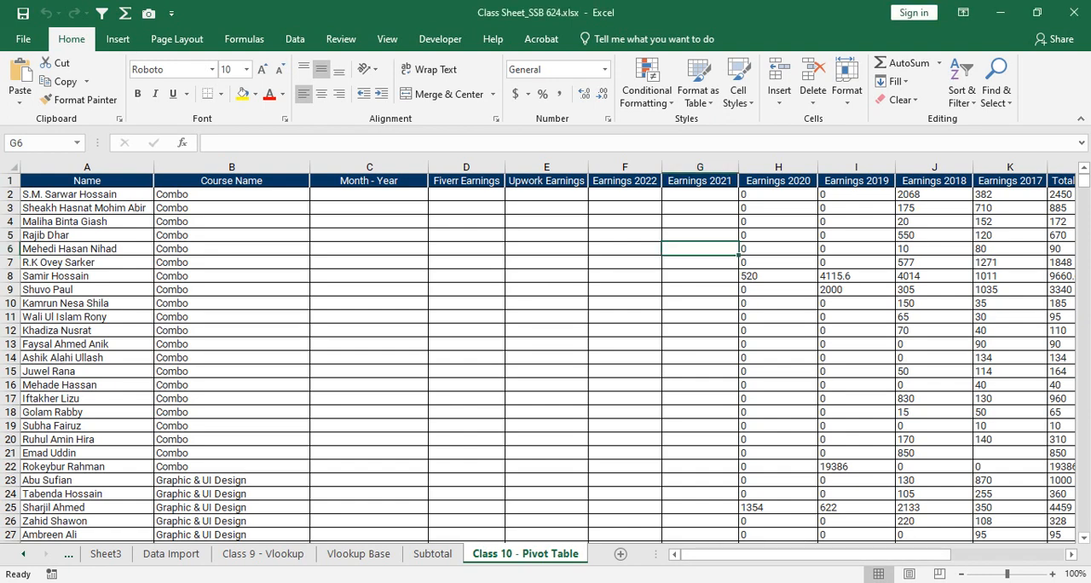
- Examine the Class 10 - Pivot Table data across all its columns and down to its last record
mouse_move(806, 555)
left_mouse_down()
mouse_move(855, 555)
mouse_move(806, 554)
left_mouse_up()
left_click_drag(806, 554, 884, 555)
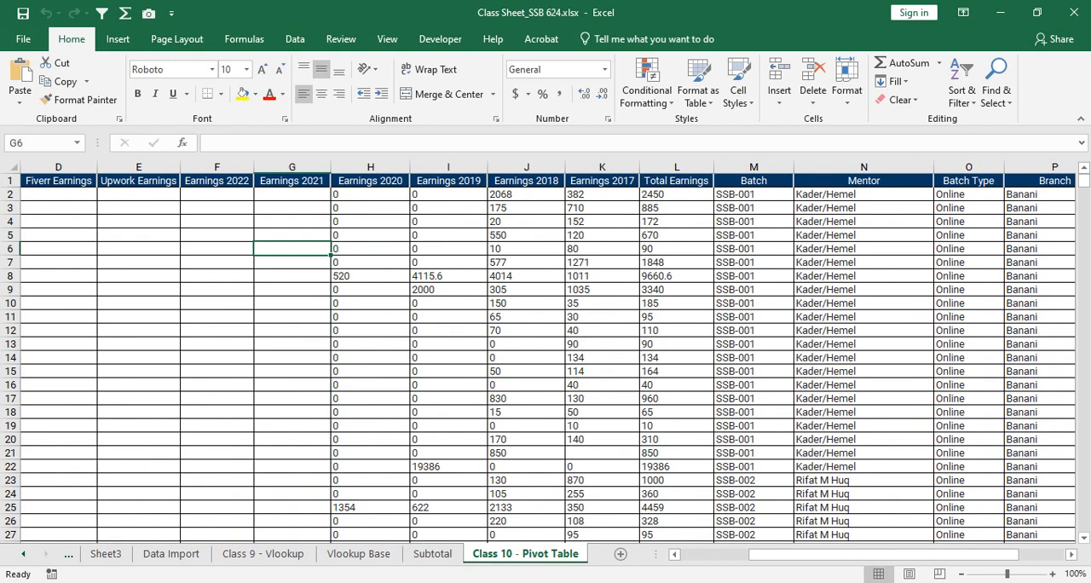
left_click_drag(883, 554, 927, 554)
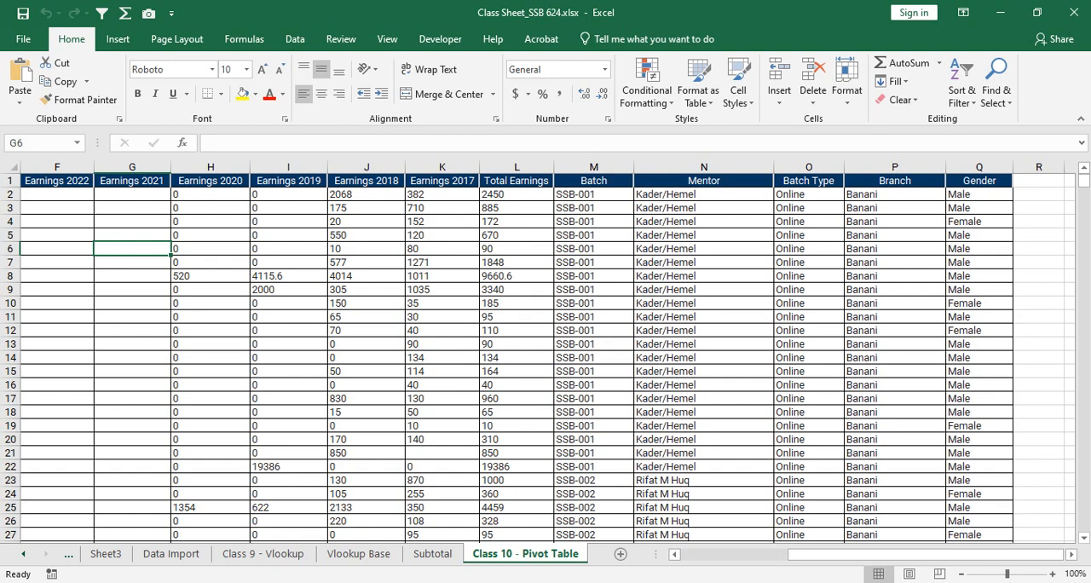
left_click_drag(926, 554, 819, 554)
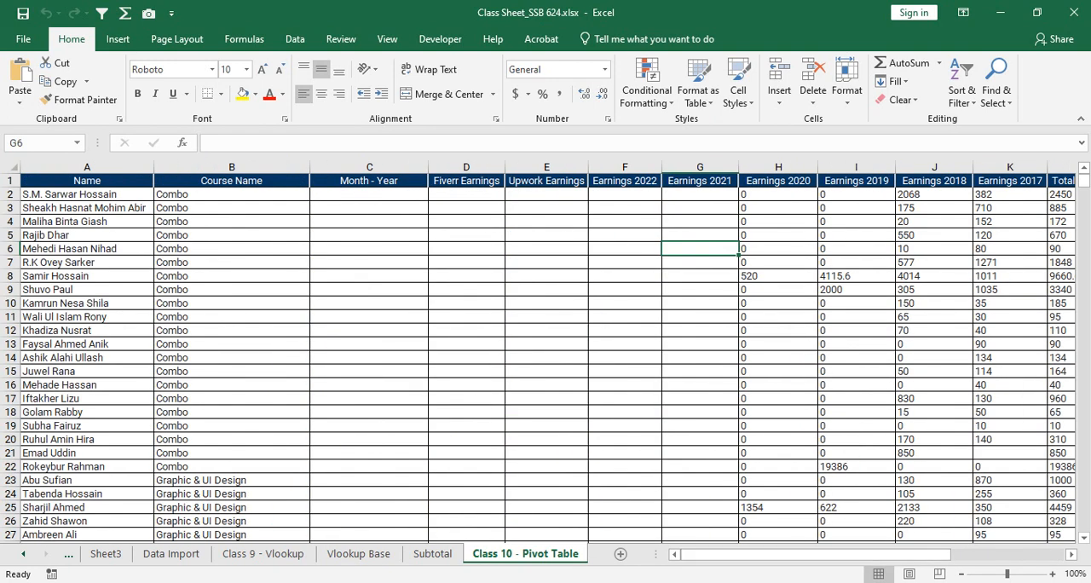
left_click_drag(1084, 181, 1084, 522)
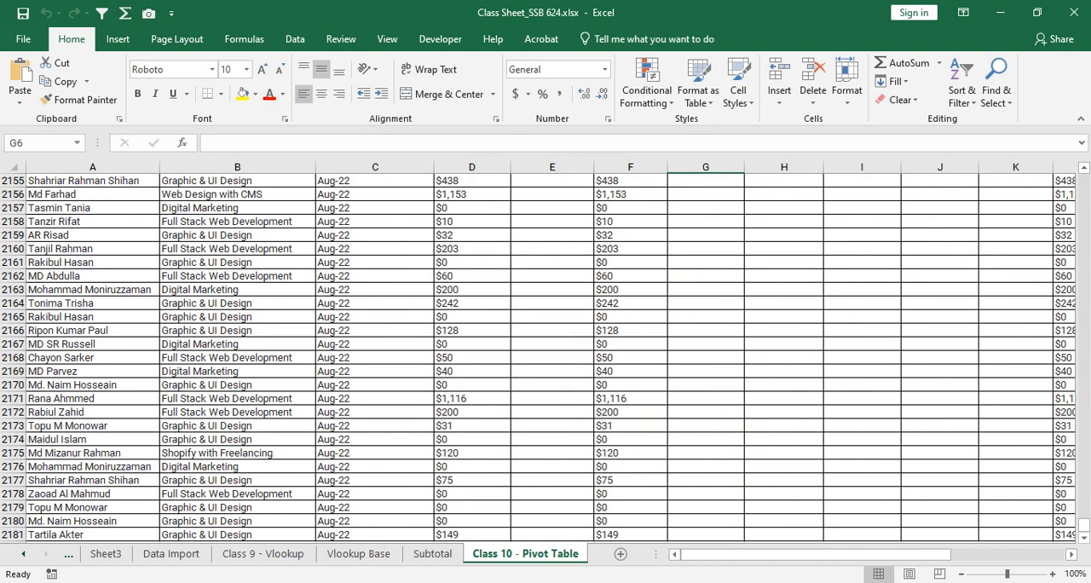
left_click_drag(1084, 525, 1083, 181)
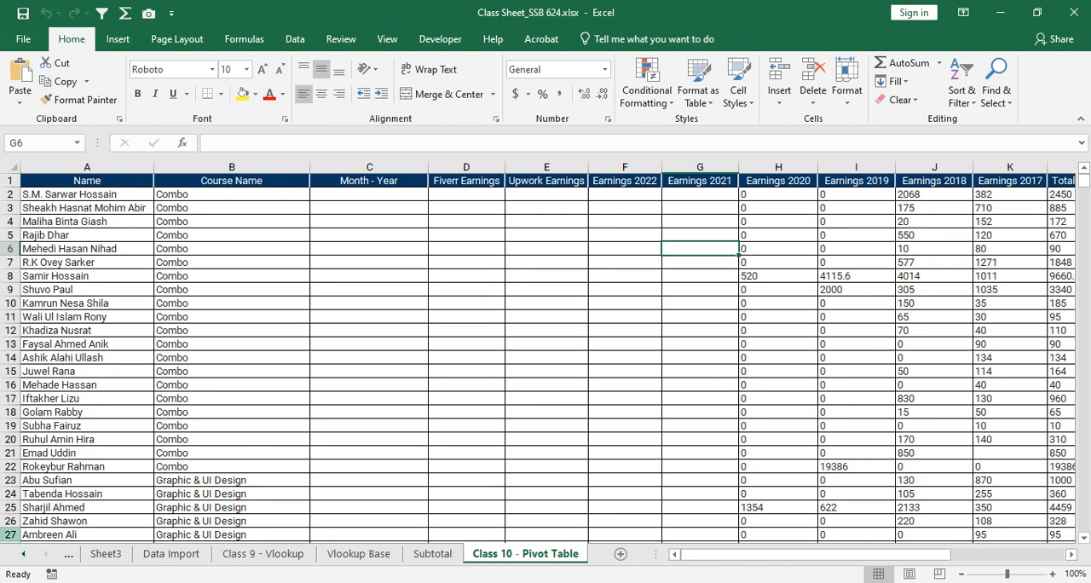
left_click(232, 276)
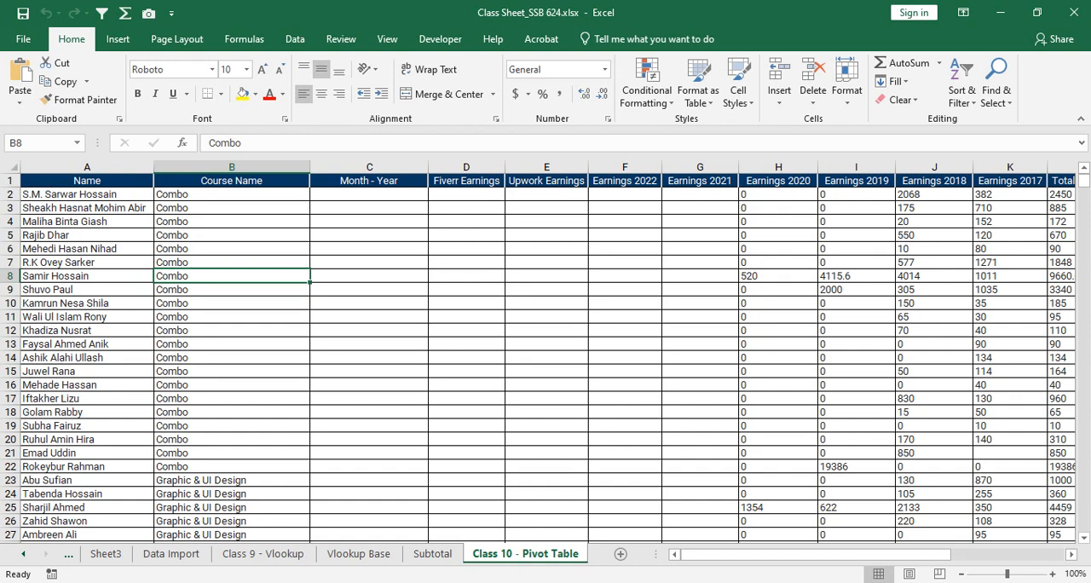
mouse_move(816, 554)
left_mouse_down()
mouse_move(928, 555)
mouse_move(817, 554)
left_mouse_up()
scroll(546, 358, "down", 16)
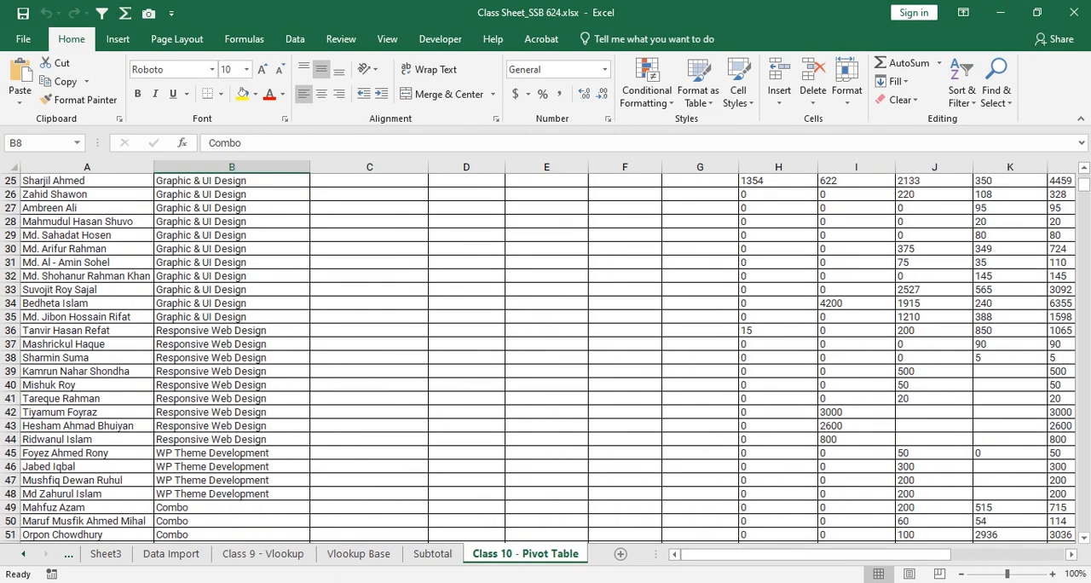
left_click_drag(1084, 189, 1084, 524)
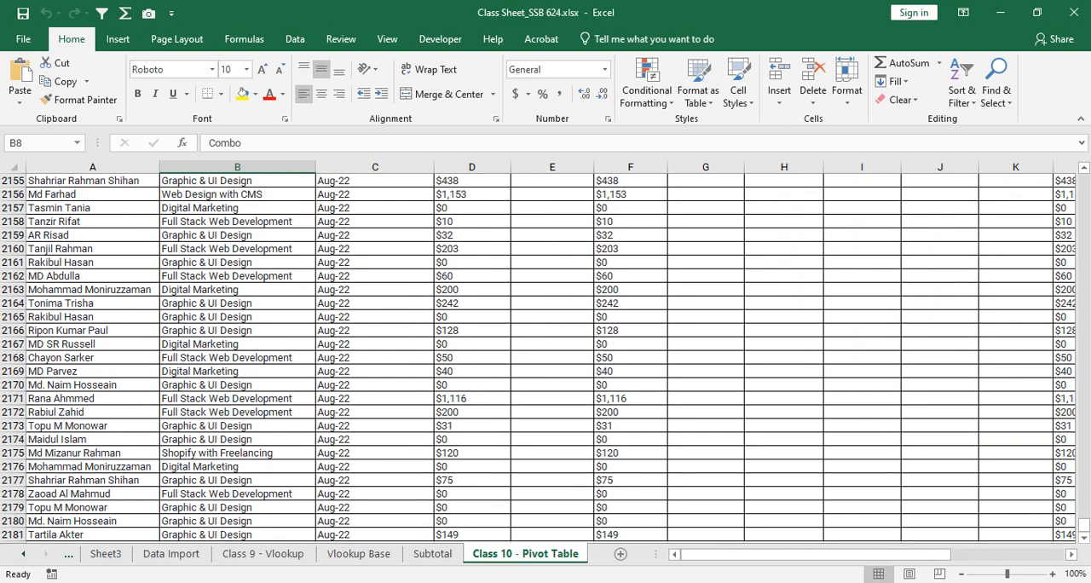
left_click_drag(13, 535, 13, 521)
scroll(375, 357, "down", 3)
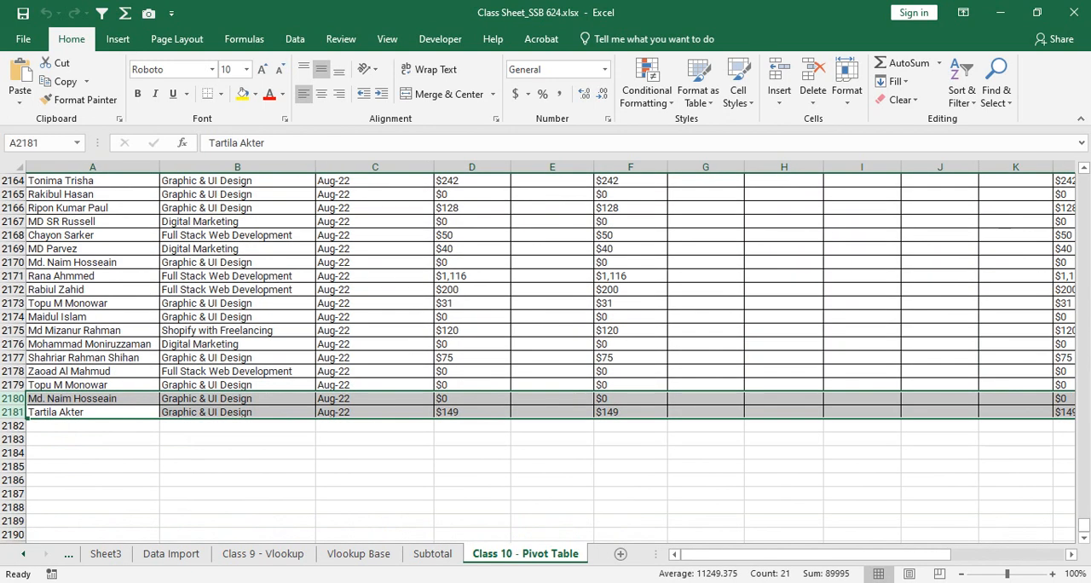
scroll(375, 357, "up", 2)
left_click(375, 357)
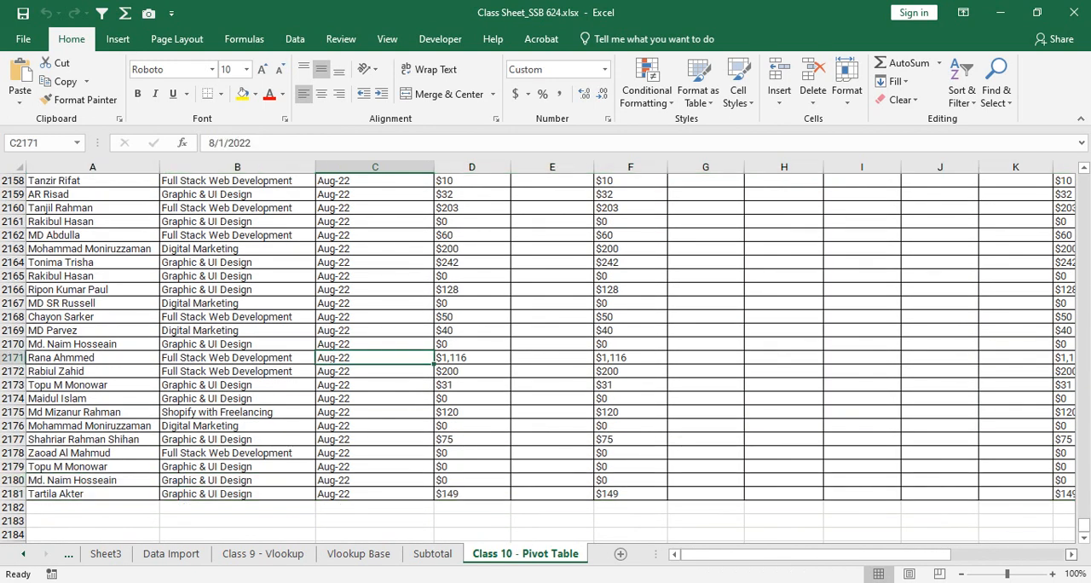
left_click_drag(1084, 524, 1083, 177)
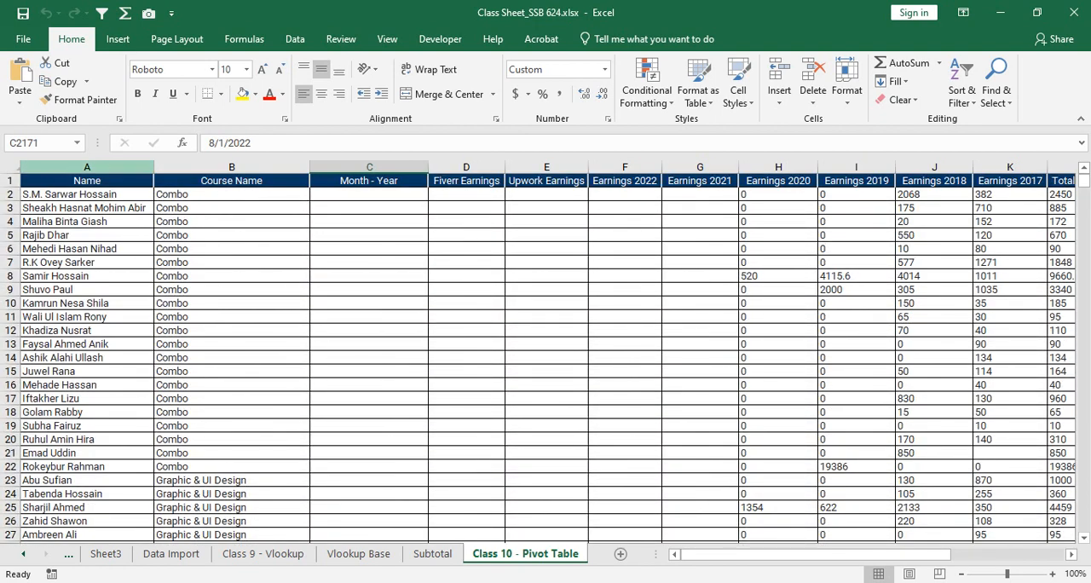
- Select the full data table from the Name header in A1 through Q2181
left_click(87, 181)
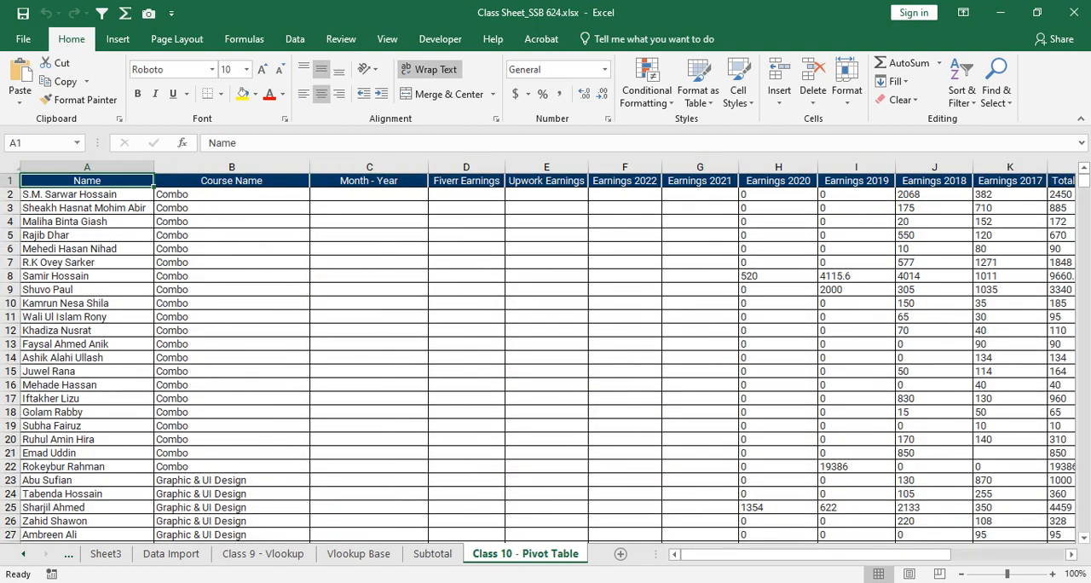
key("ctrl+shift+Right")
key("ctrl+shift+Down")
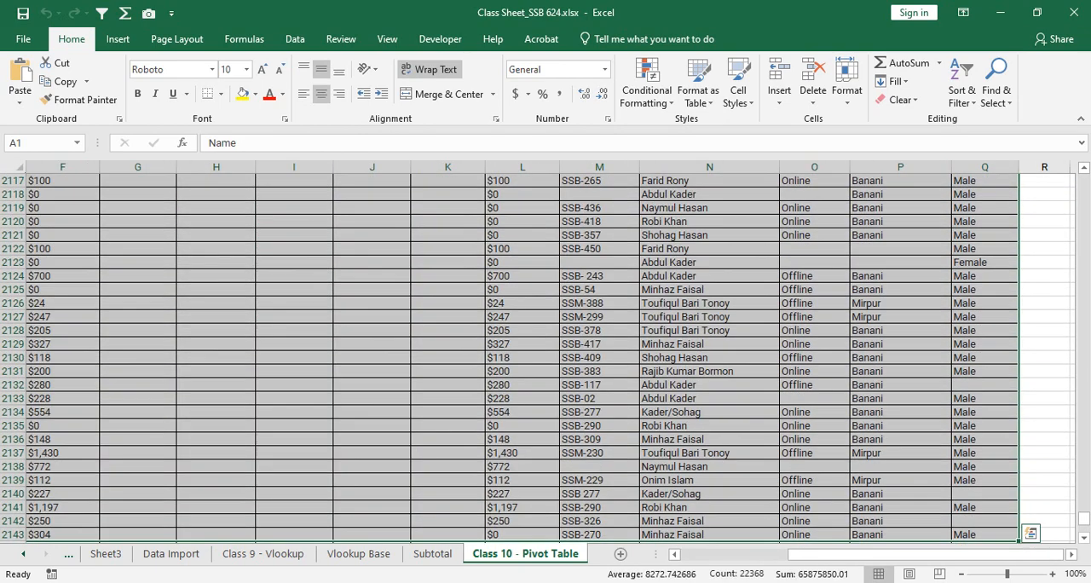
scroll(546, 358, "down", 4)
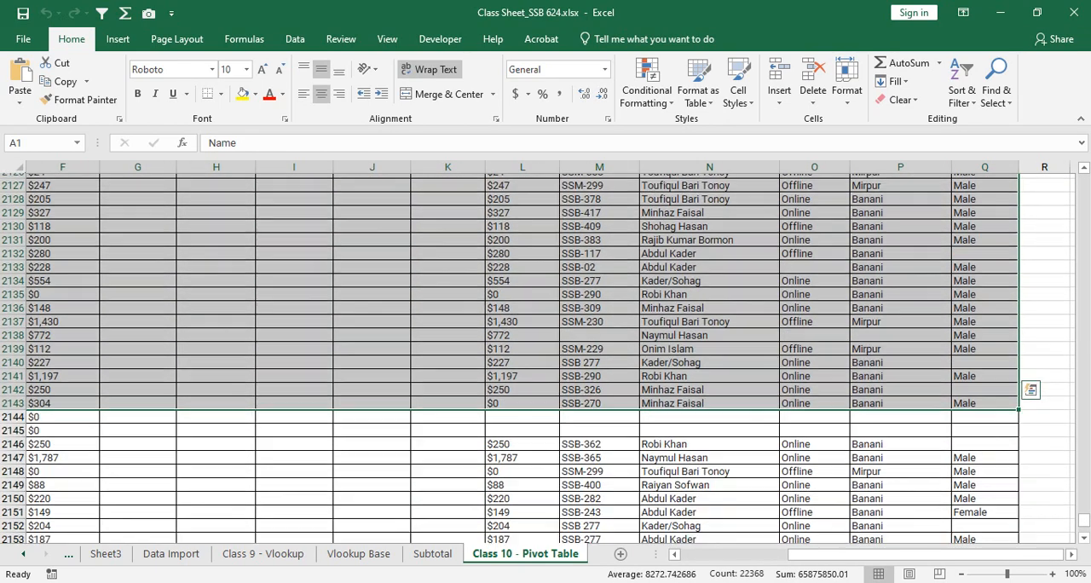
scroll(546, 358, "down", 3)
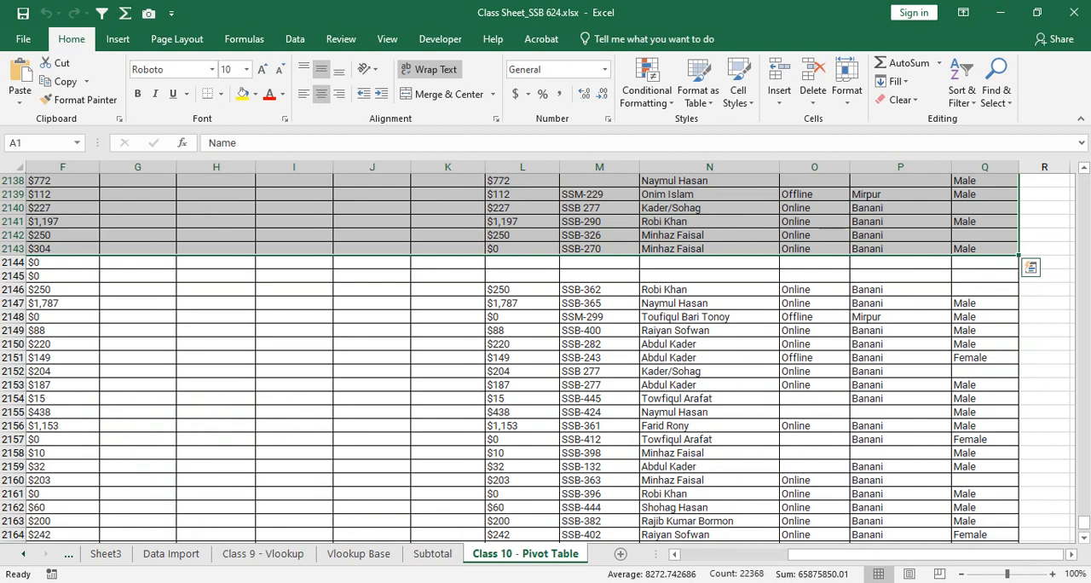
left_click_drag(1084, 523, 1084, 525)
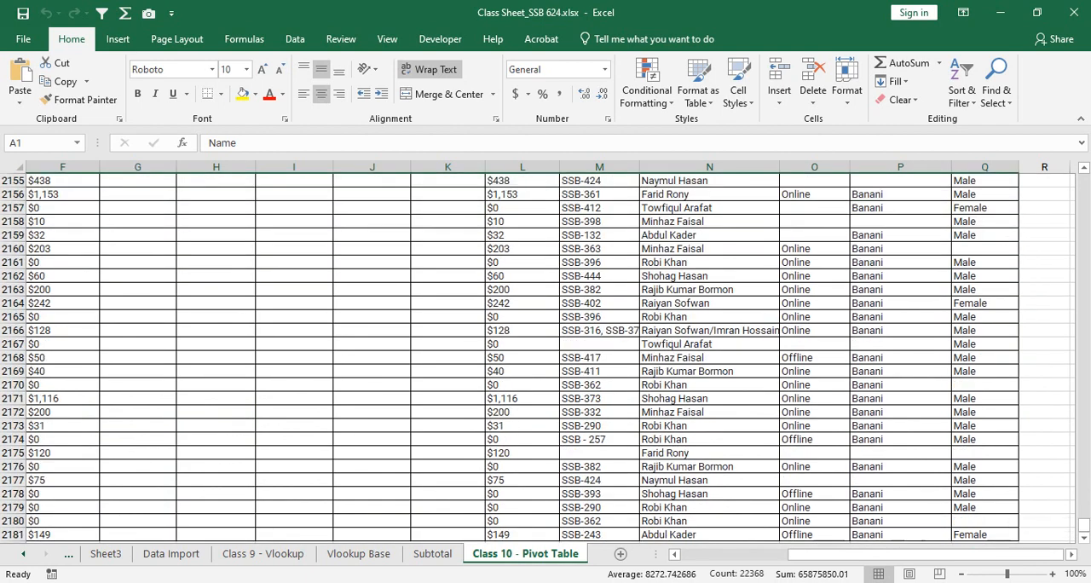
left_click(986, 535, "shift")
scroll(546, 358, "down", 2)
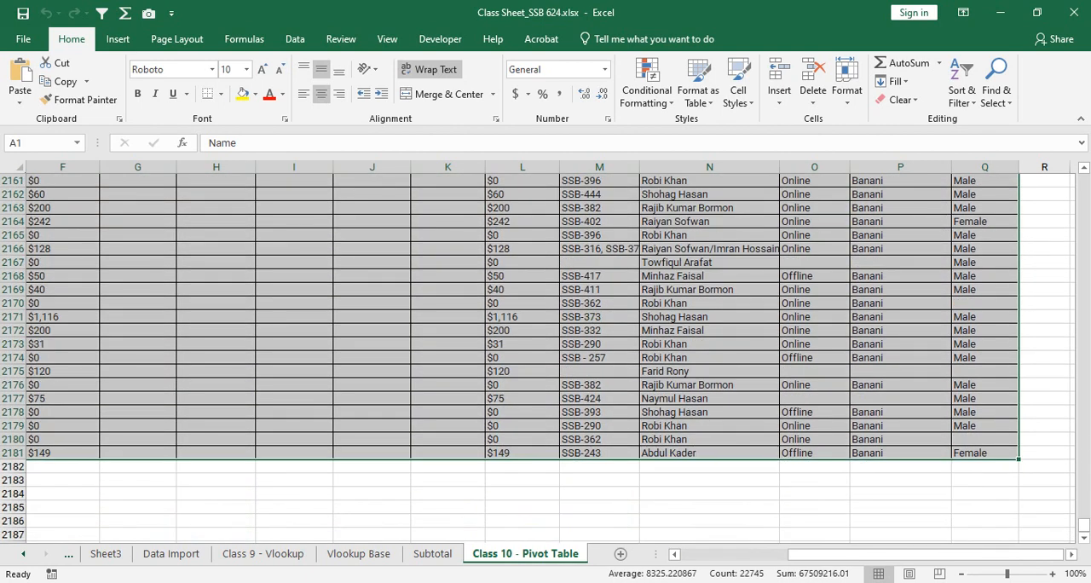
scroll(545, 358, "down", 6)
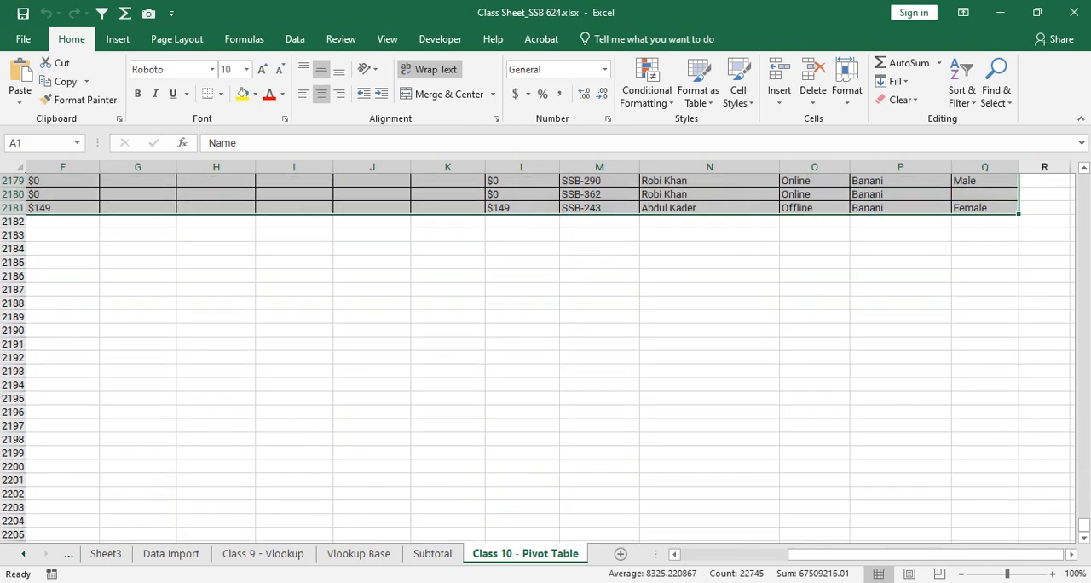
- Extend the selection past the data into blank cells, down to row 2250 and across to column W
left_click(986, 467, "shift")
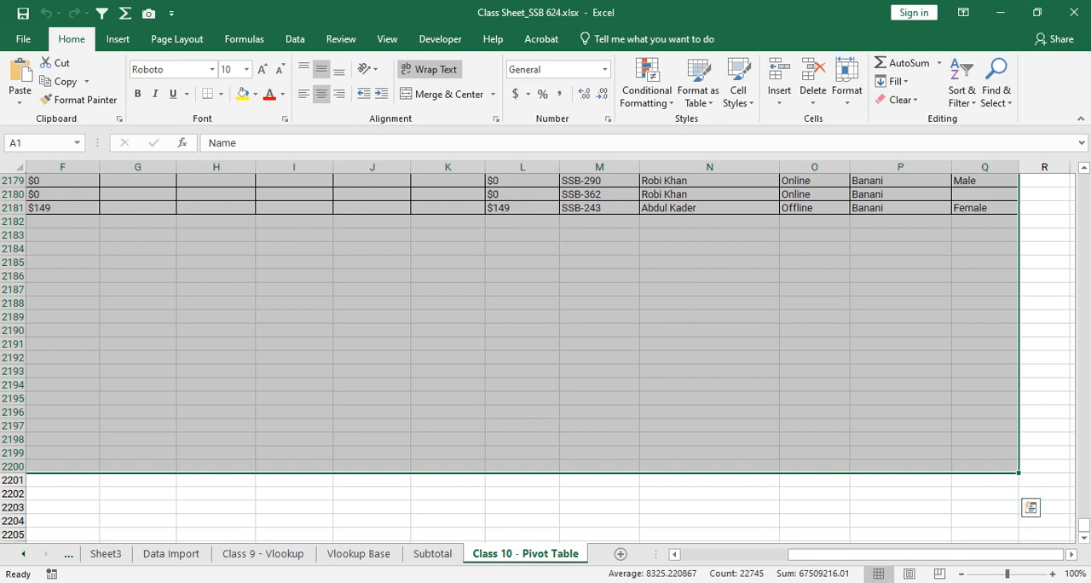
key("shift+Right")
key("shift+Right")
key("shift+Right")
key("shift+Right")
key("shift+Right")
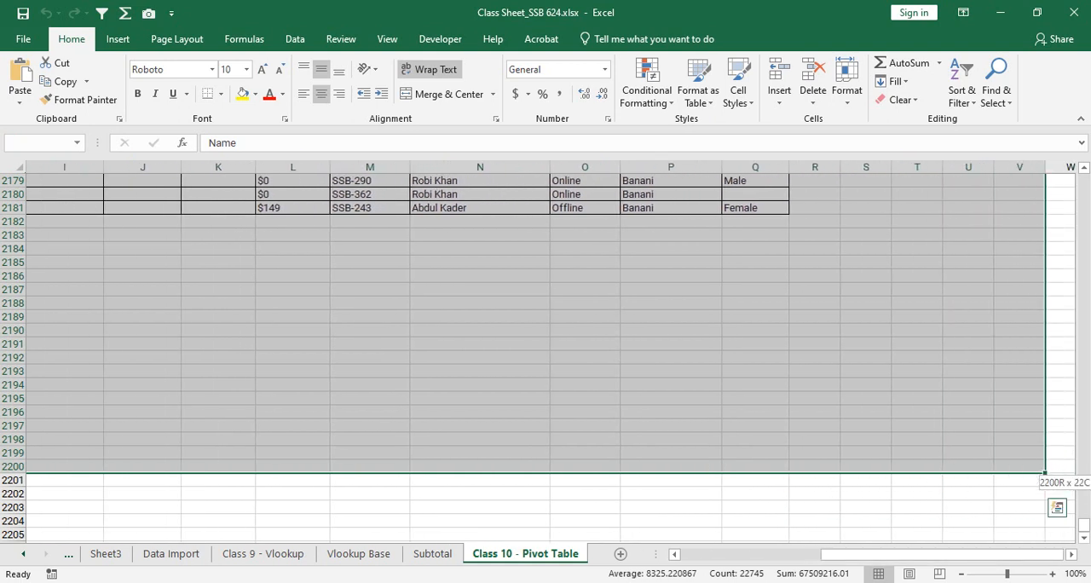
key("shift+Right")
key("shift+Down")
key("shift+Down")
key("shift+Down")
key("shift+Down")
key("shift+Down")
key("shift+Down")
key("shift+Down")
key("shift+Down")
key("shift+Down")
key("shift+Down")
key("shift+Down")
key("shift+Down")
key("shift+Down")
key("shift+Down")
key("shift+Down")
key("shift+Down")
key("shift+Down")
key("shift+Down")
key("shift+Down")
key("shift+Down")
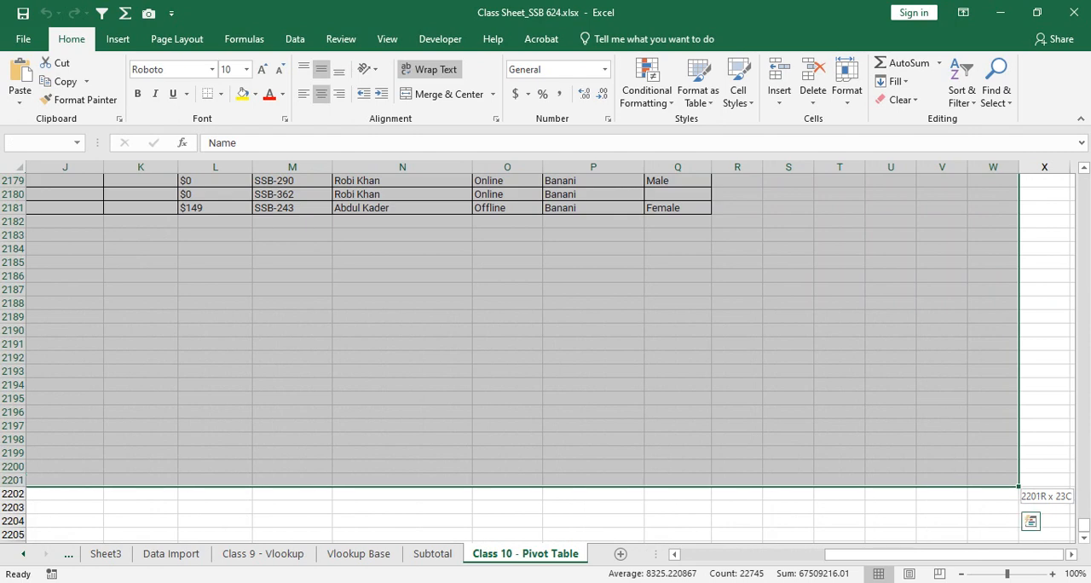
key("shift+Down")
key("shift+Down")
key("shift+Down")
key("shift+Down")
key("shift+Down")
key("shift+Down")
key("shift+Down")
key("shift+Down")
key("shift+Down")
key("shift+Down")
key("shift+Down")
key("shift+Down")
key("shift+Down")
key("shift+Down")
key("shift+Down")
key("shift+Down")
key("shift+Down")
key("shift+Down")
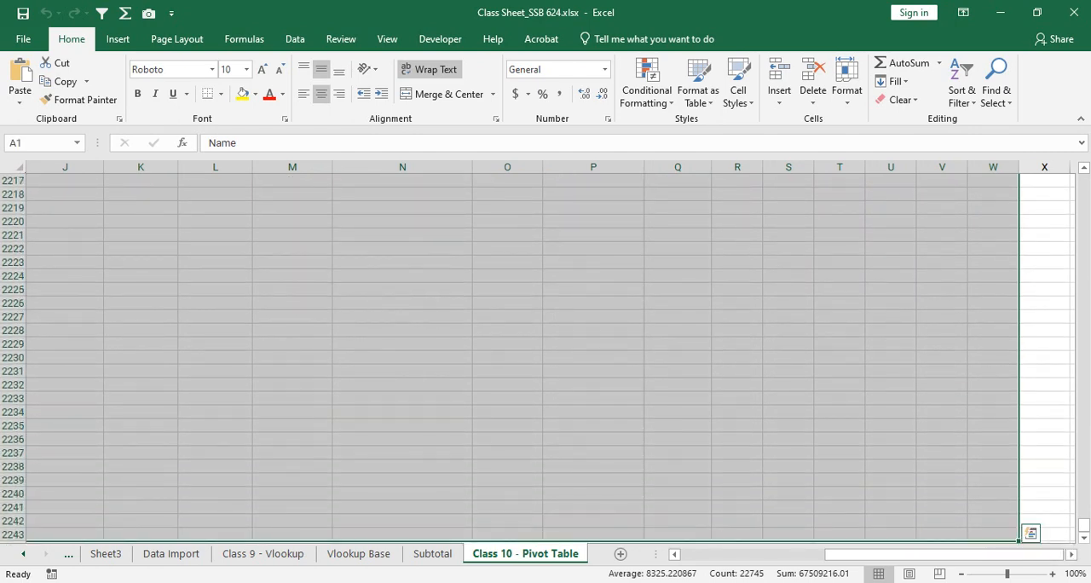
key("shift+Down")
key("shift+Down")
key("shift+Down")
key("shift+Down")
key("shift+Down")
key("shift+Down")
key("shift+Down")
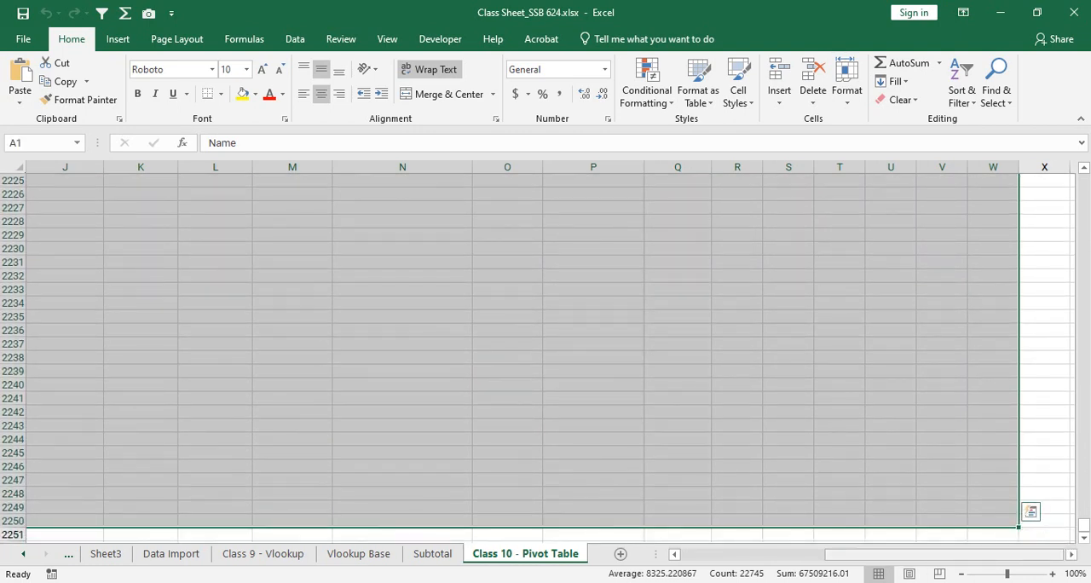
- Create a PivotTable on a new worksheet from the source range A1:Q2250 of the Class 10 - Pivot Table sheet
left_click_drag(934, 554, 776, 554)
scroll(551, 358, "up", 20)
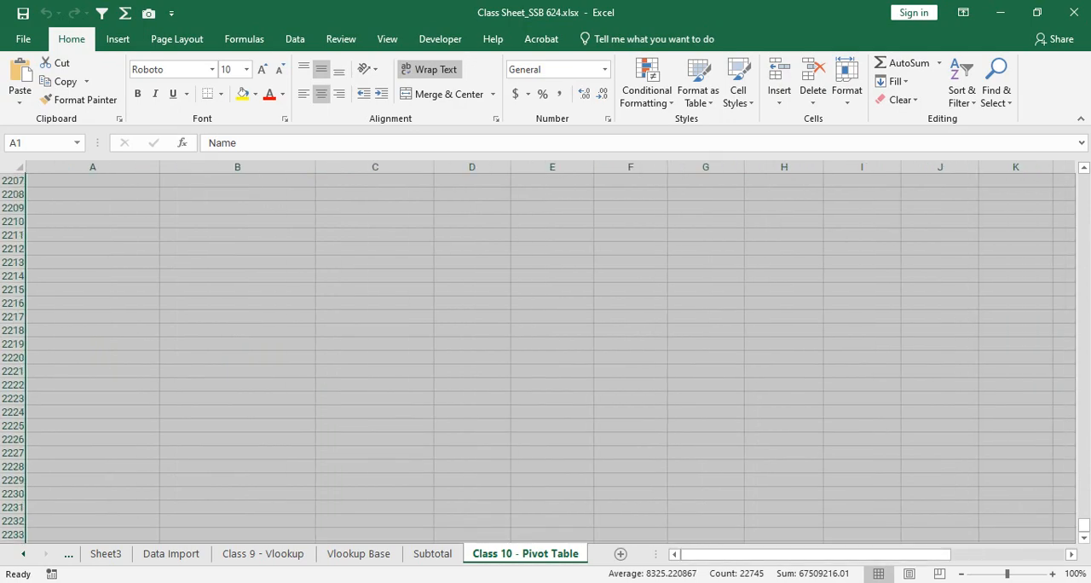
scroll(550, 358, "up", 11)
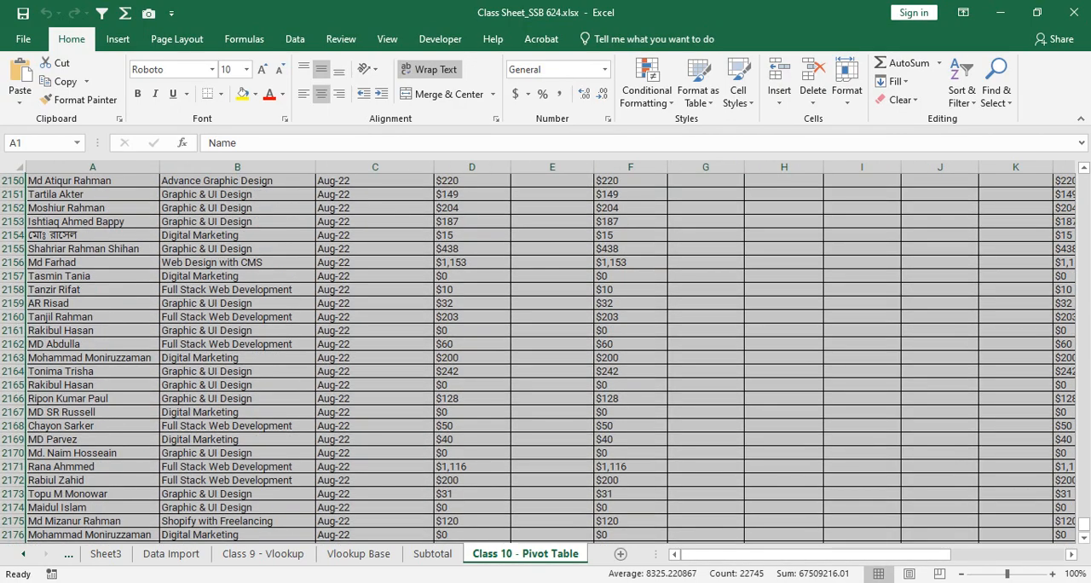
scroll(551, 358, "up", 7)
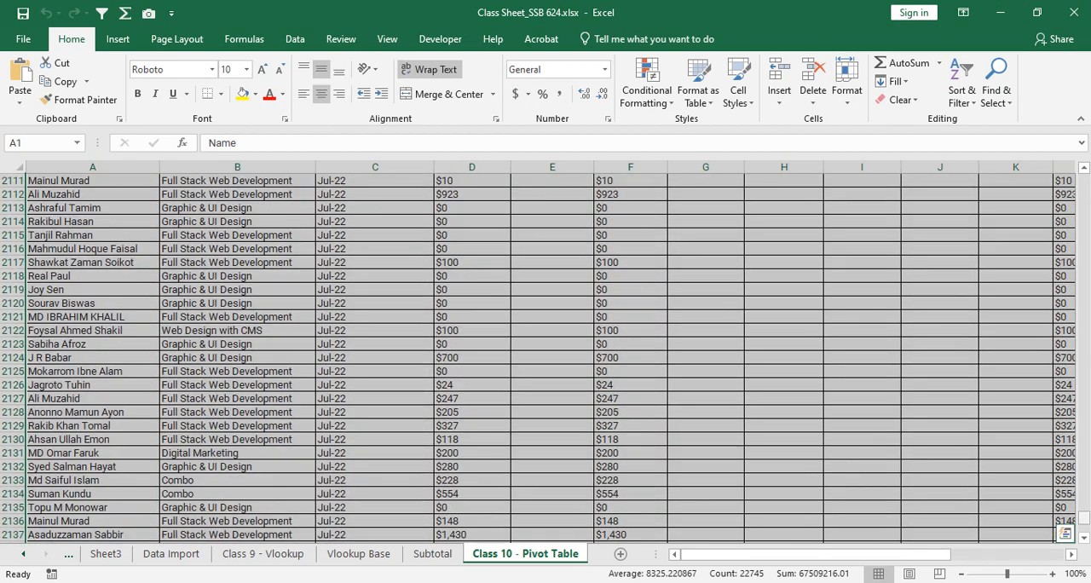
left_click_drag(1084, 518, 1084, 176)
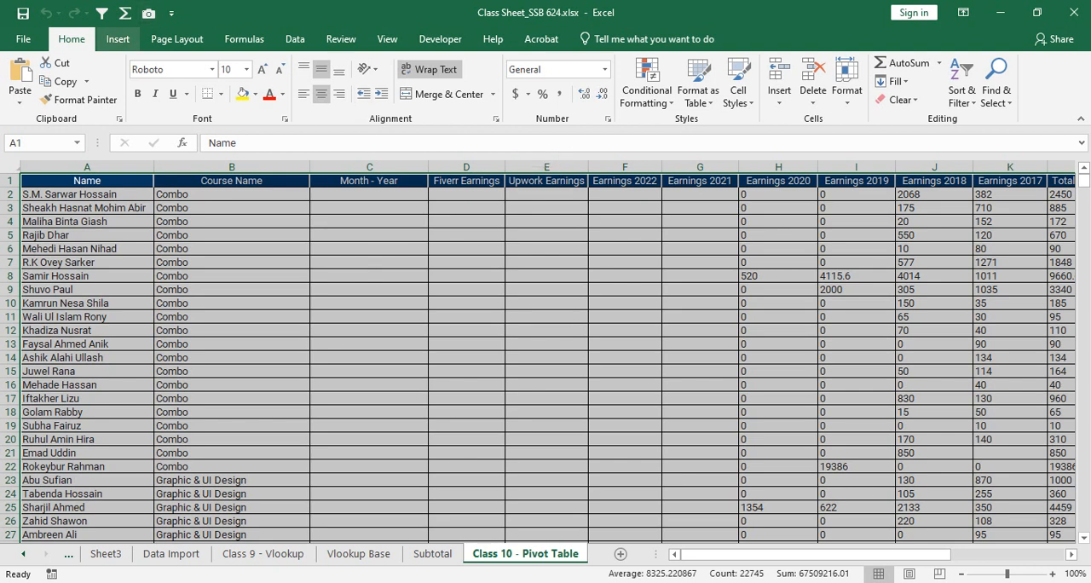
left_click(118, 40)
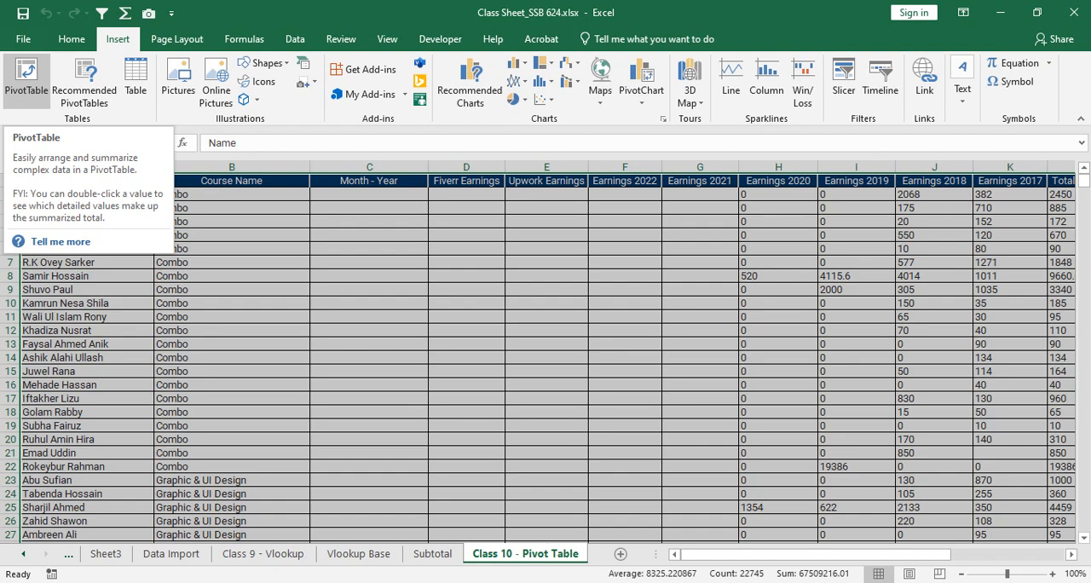
left_click(26, 81)
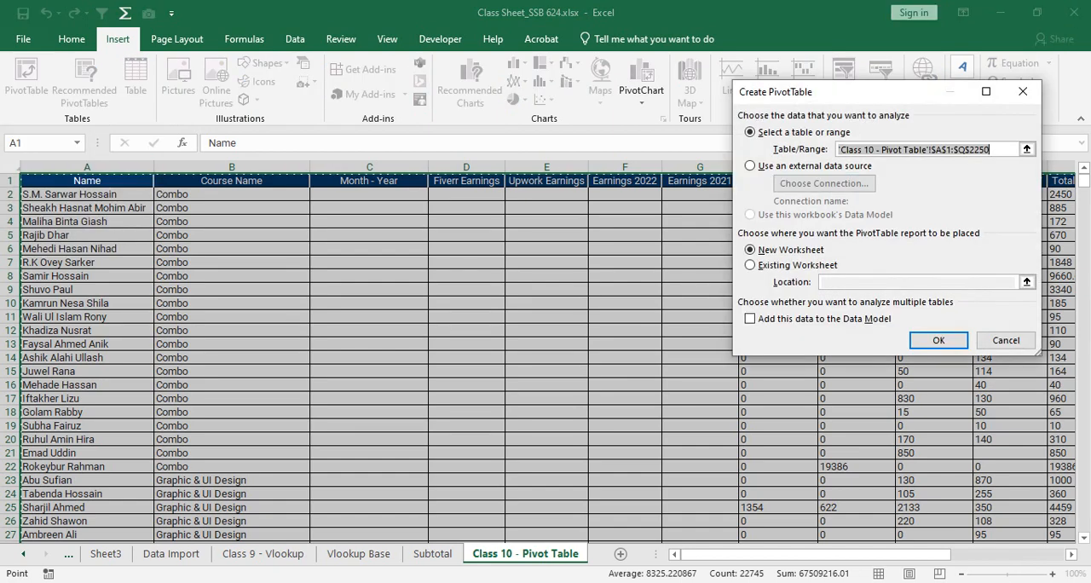
left_click_drag(853, 92, 442, 178)
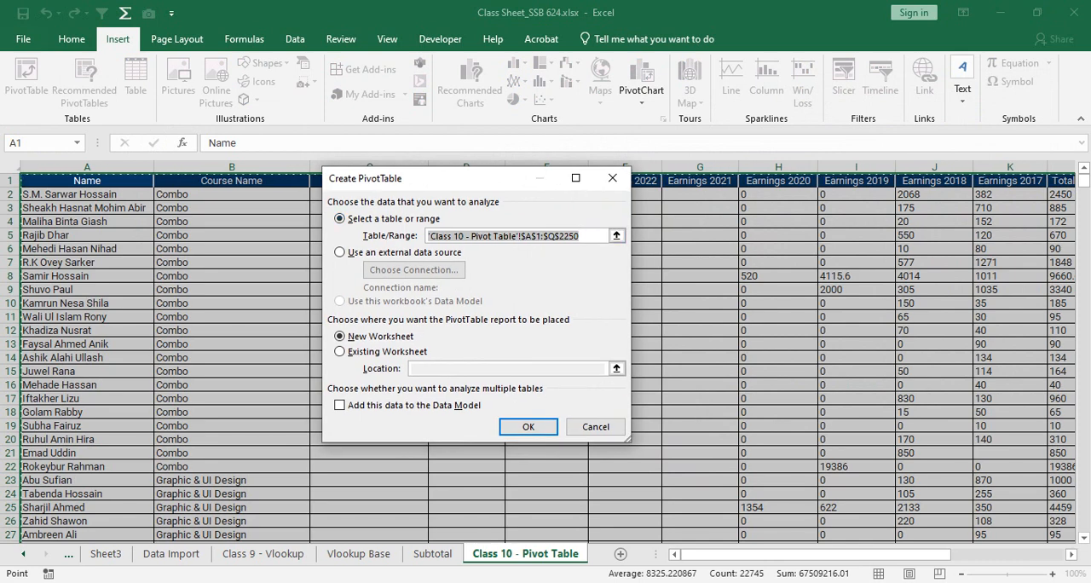
key("Return")
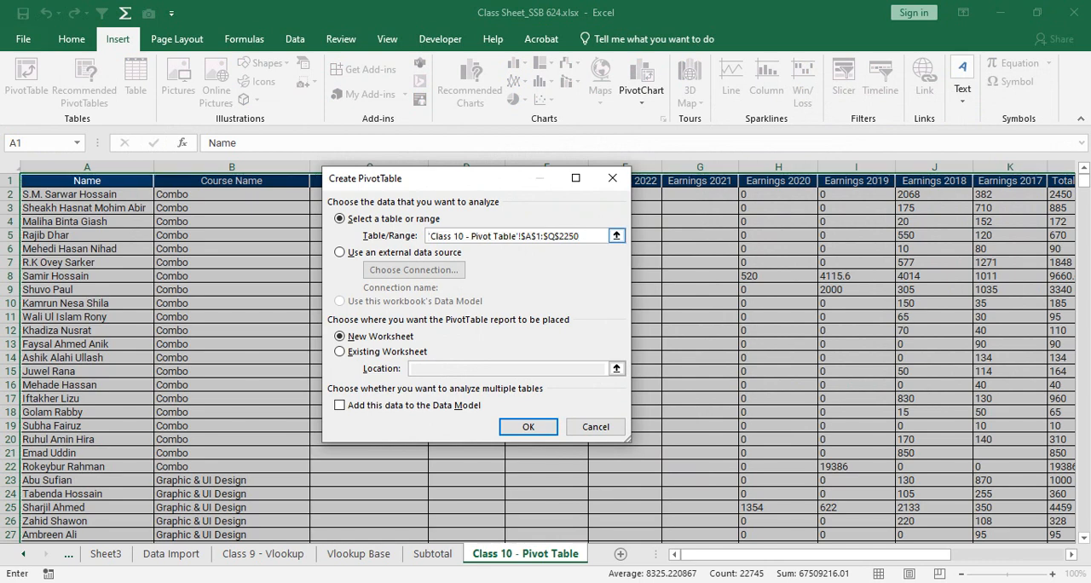
left_click_drag(582, 236, 452, 236)
left_click(480, 236)
left_click_drag(444, 236, 464, 236)
left_click(463, 236)
left_click_drag(430, 236, 580, 236)
left_click(581, 237)
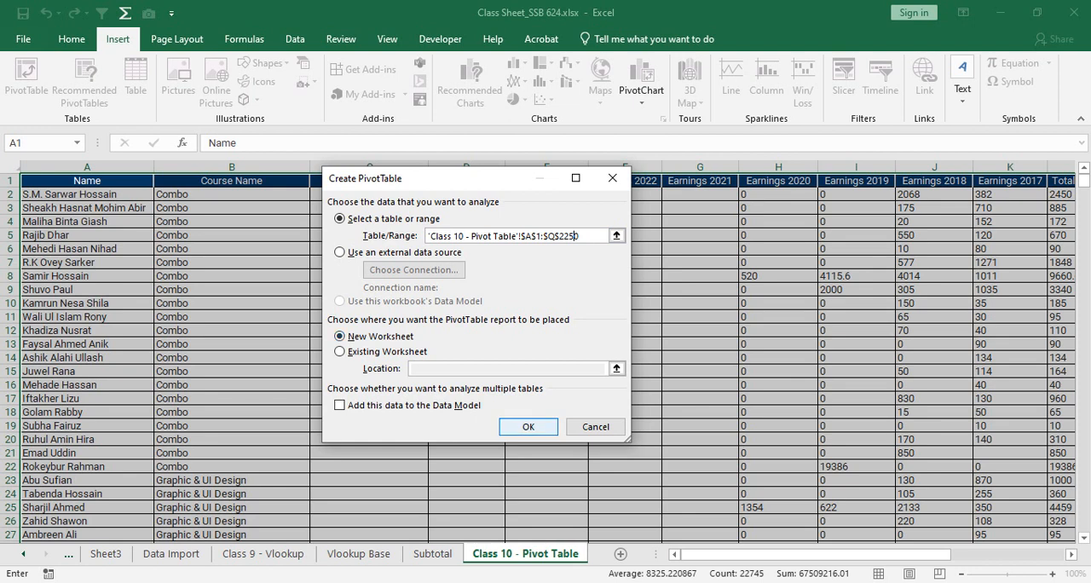
key("Return")
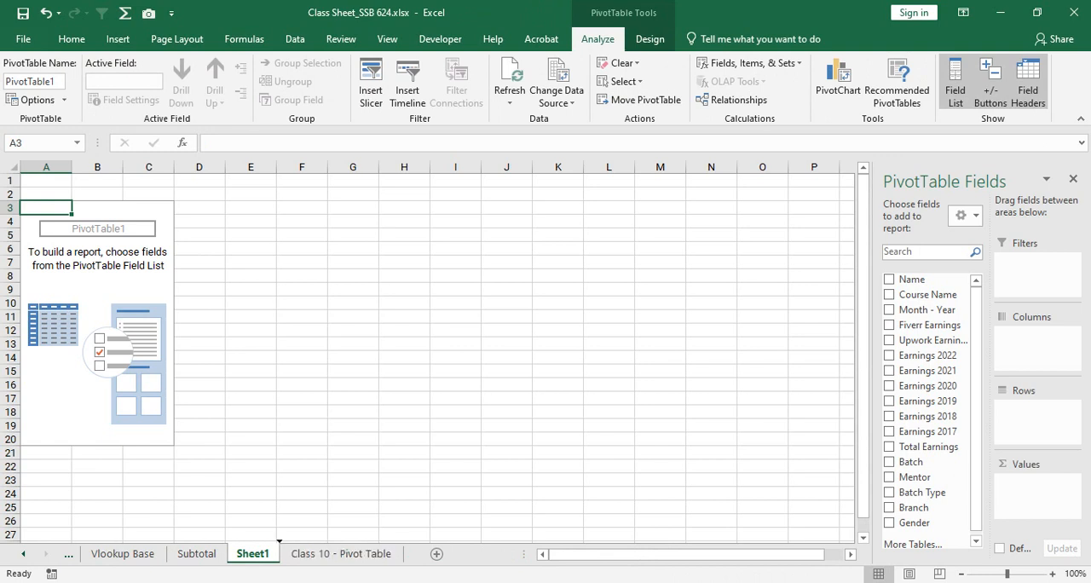
- Move Sheet1 after the Class 10 - Pivot Table sheet and rename it Pivot Summary
left_click_drag(253, 554, 404, 554)
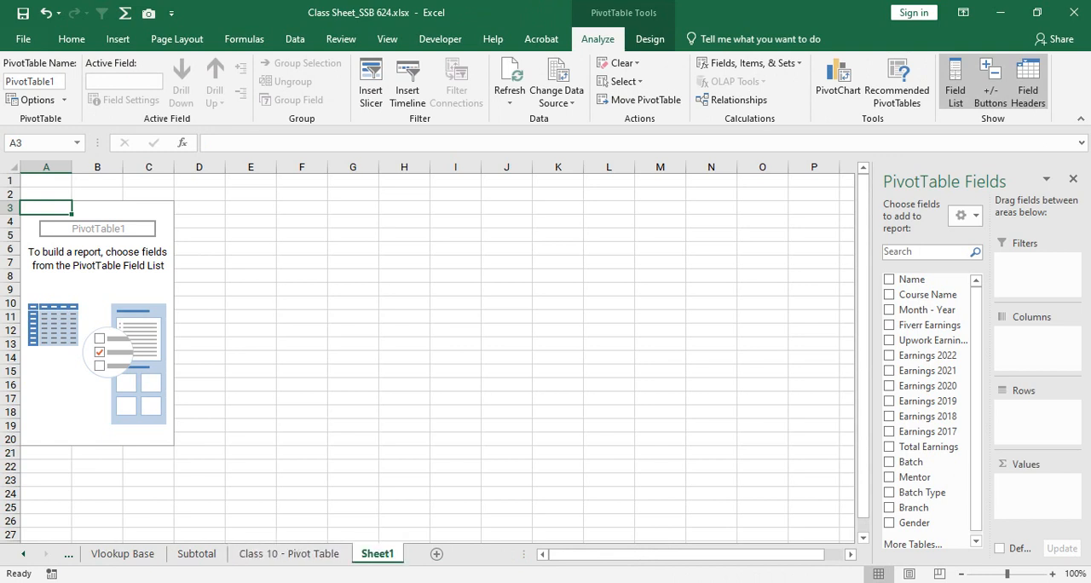
double_click(378, 554)
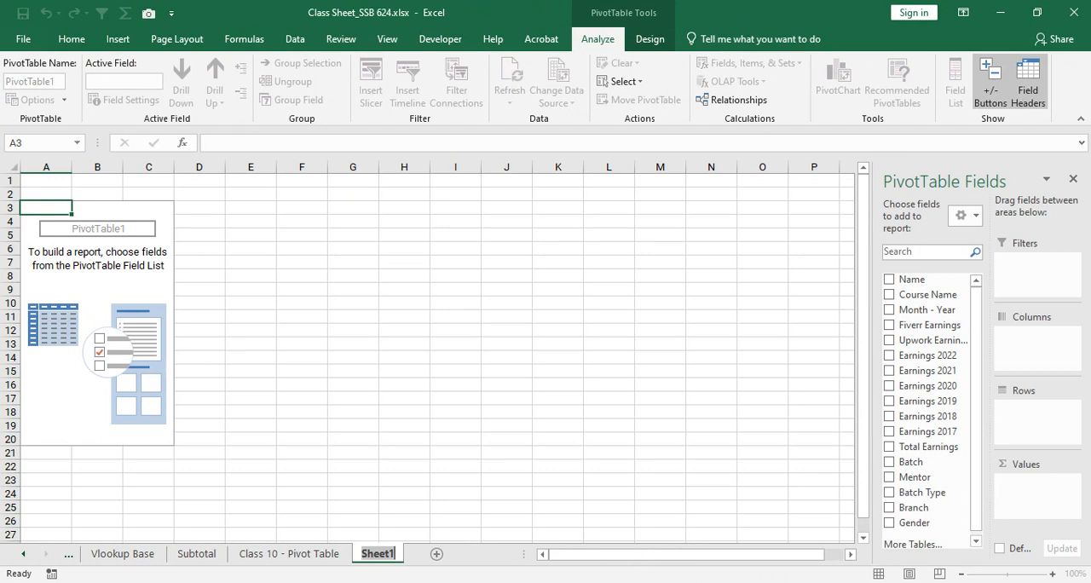
type("Pivot")
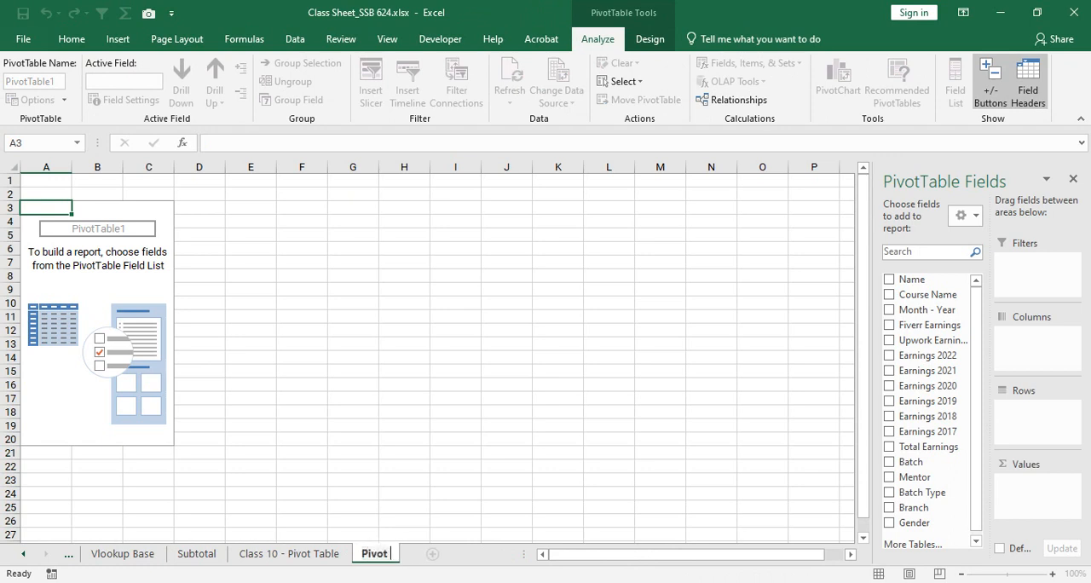
type(" Summary")
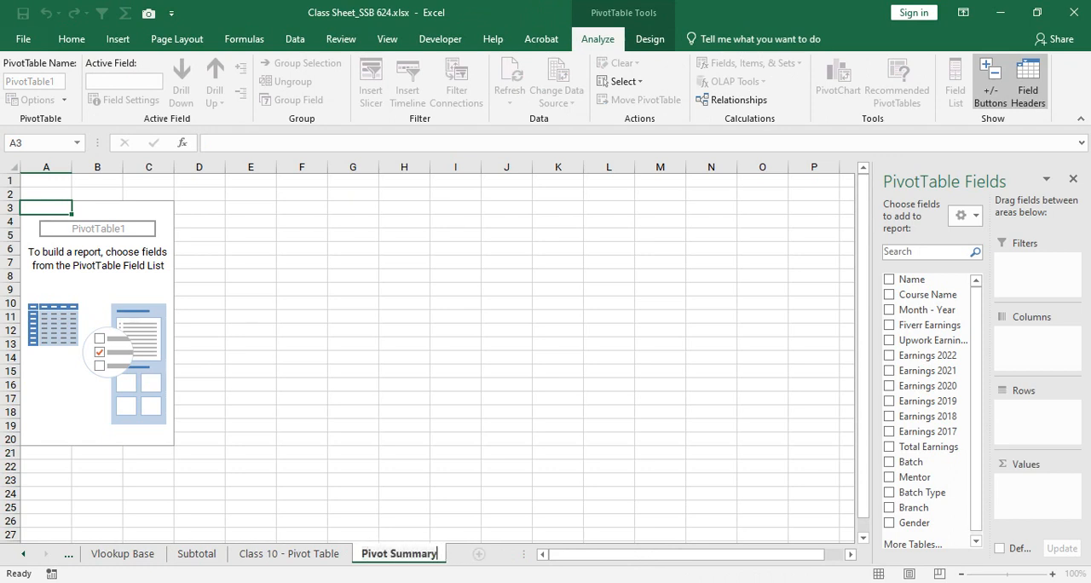
key("Return")
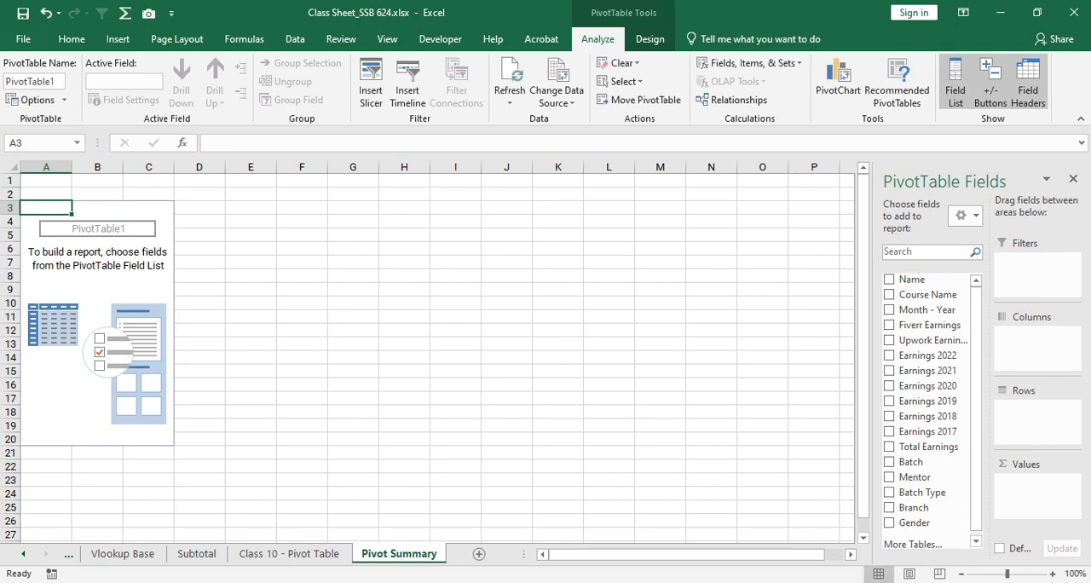
- Look over the source records on the Class 10 - Pivot Table sheet and return to Pivot Summary
key("ctrl+Page_Up")
left_click(546, 263)
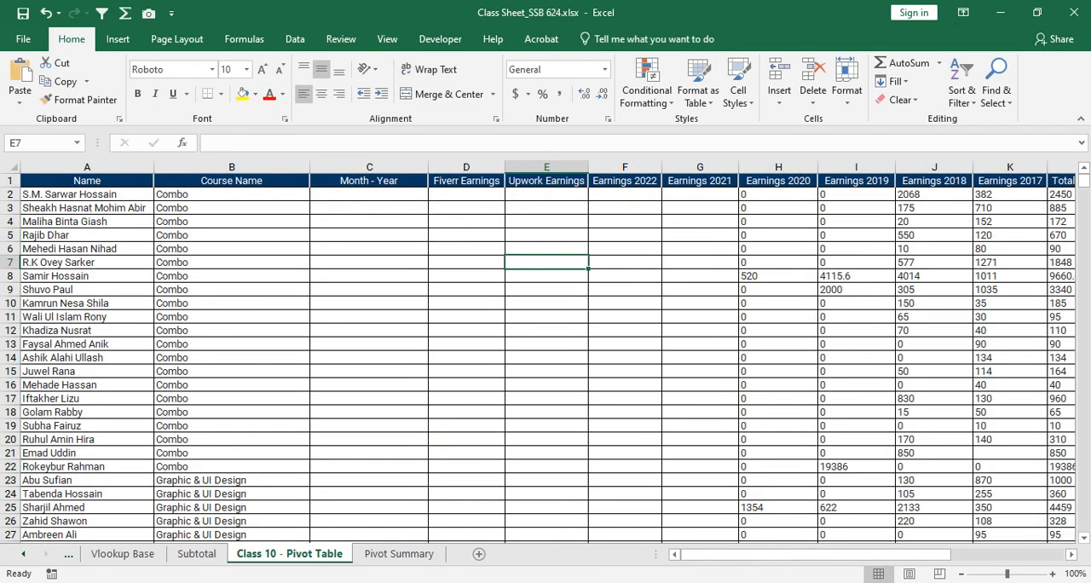
left_click(369, 263)
left_click(87, 263)
left_click(469, 331)
left_click(542, 331)
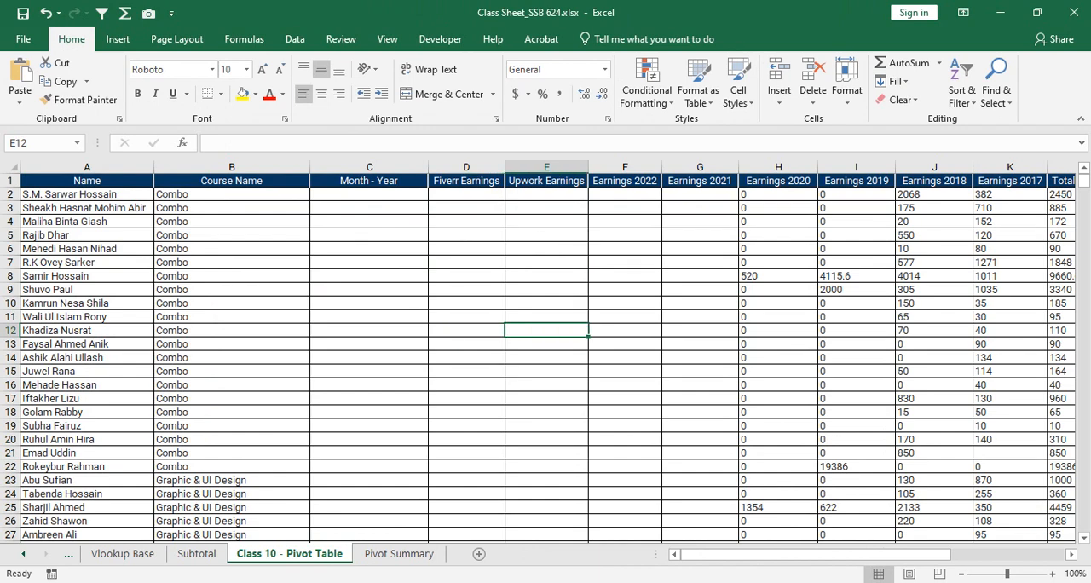
key("ctrl+Page_Down")
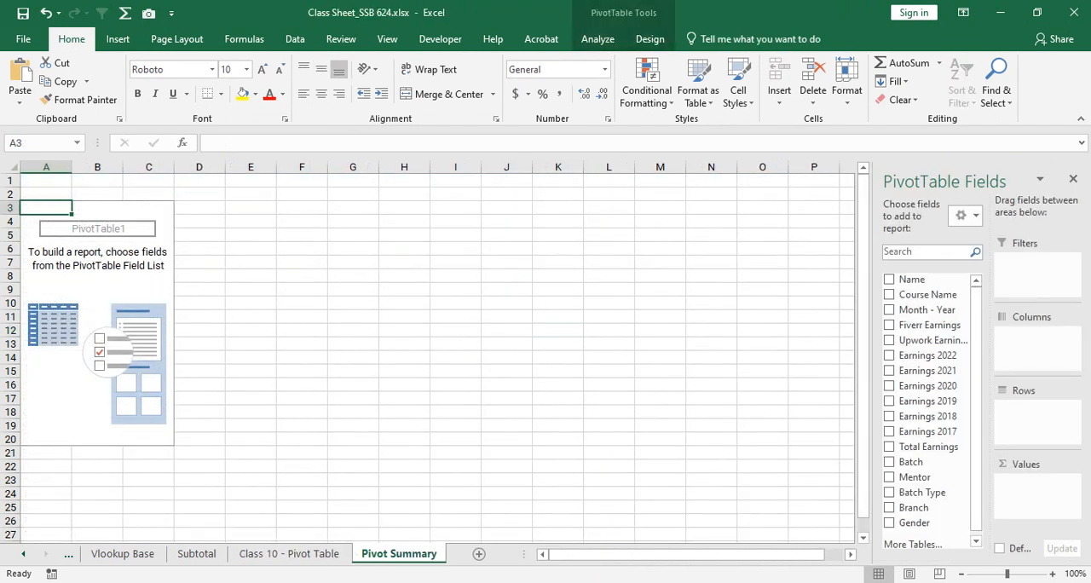
- Check how the PivotTable field list responds to selecting cells inside the empty PivotTable area and blank cells outside it
left_click(97, 290)
left_click_drag(46, 221, 150, 387)
left_click(149, 412)
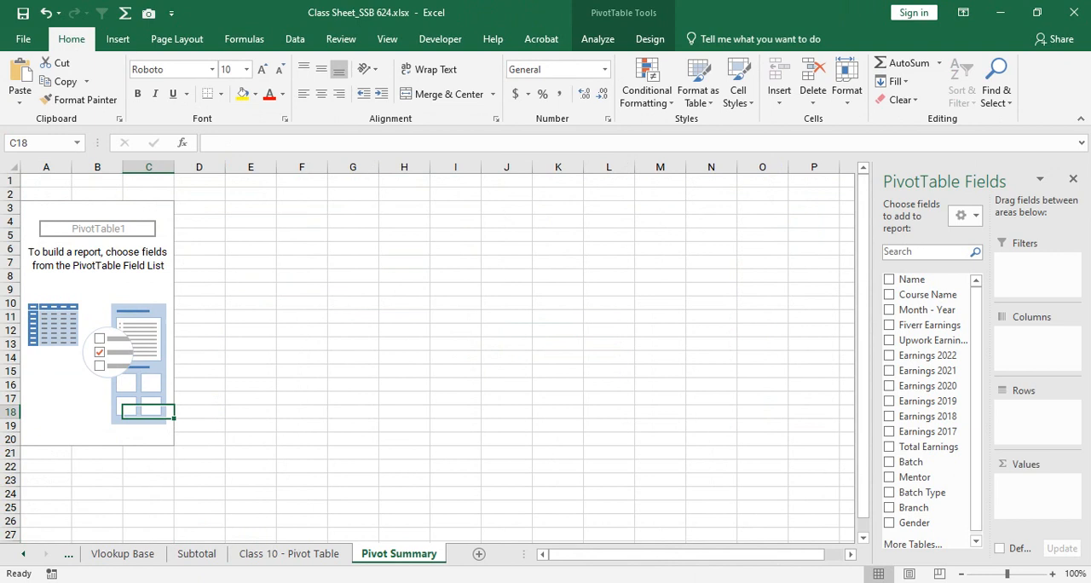
left_click(559, 262)
left_click(506, 331)
left_click(404, 344)
left_click(353, 331)
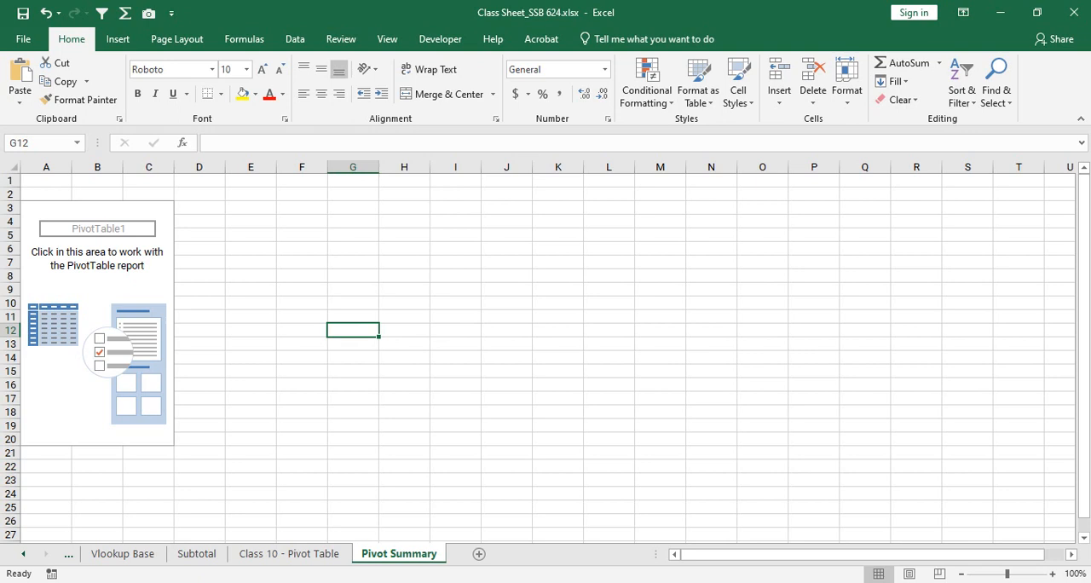
left_click(148, 290)
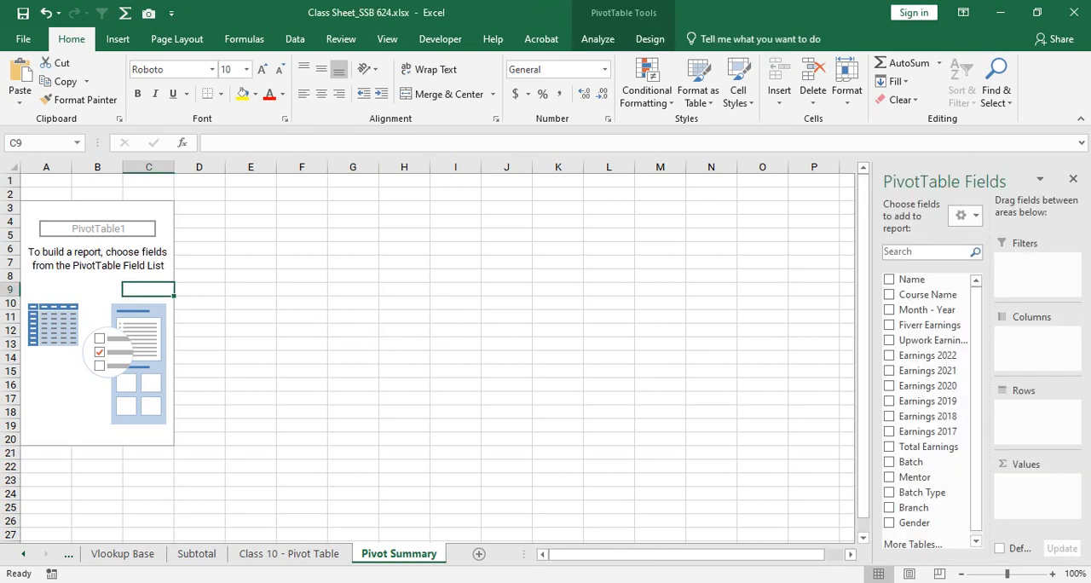
- Examine the extent of the empty PivotTable area from A3 to C20 and the row just below it
left_click_drag(46, 208, 148, 439)
left_click(149, 371)
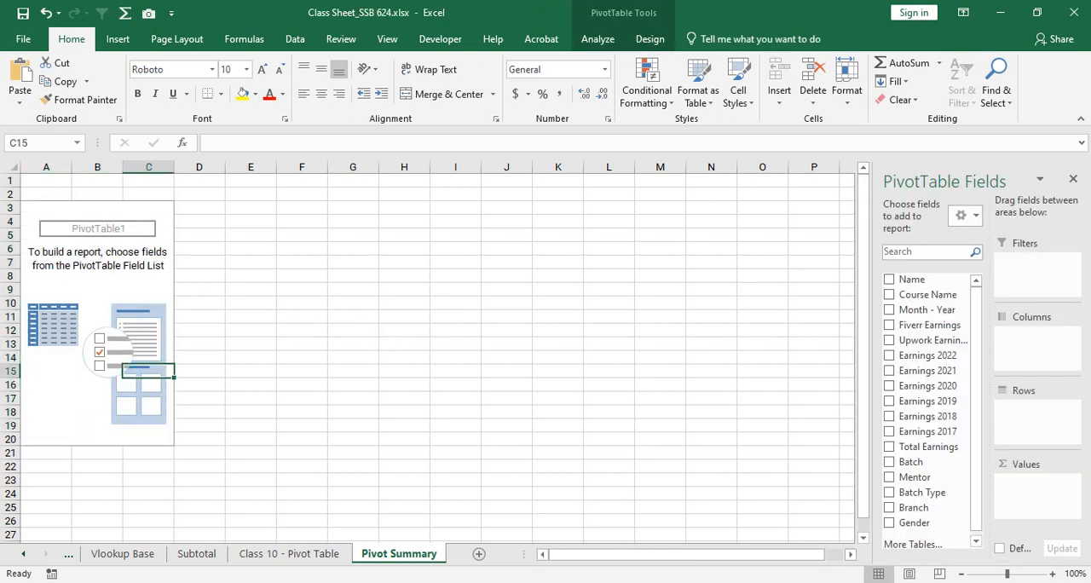
left_click(98, 398)
left_click(97, 425)
left_click(46, 439)
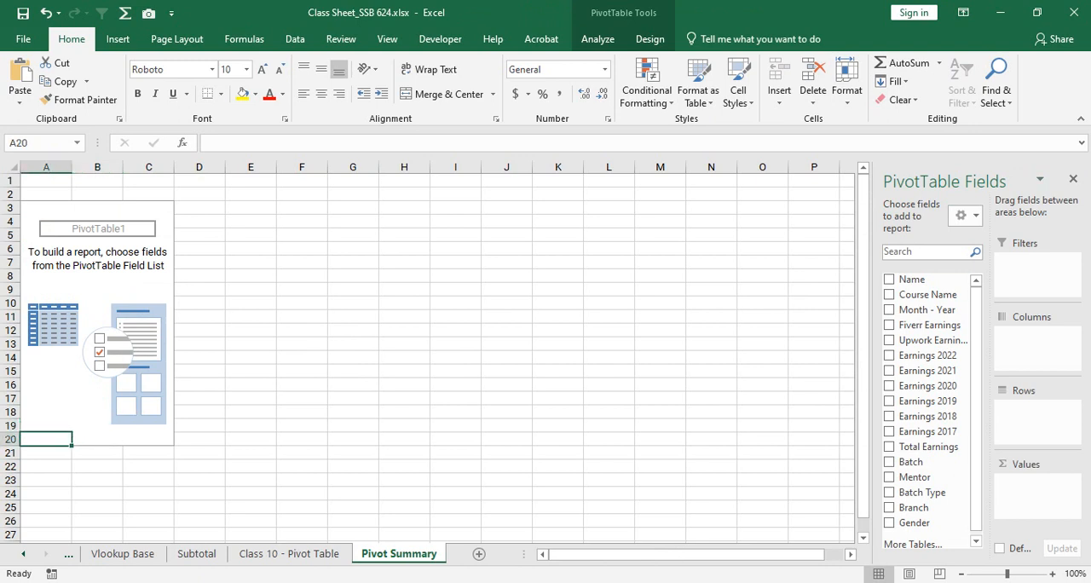
left_click(148, 453)
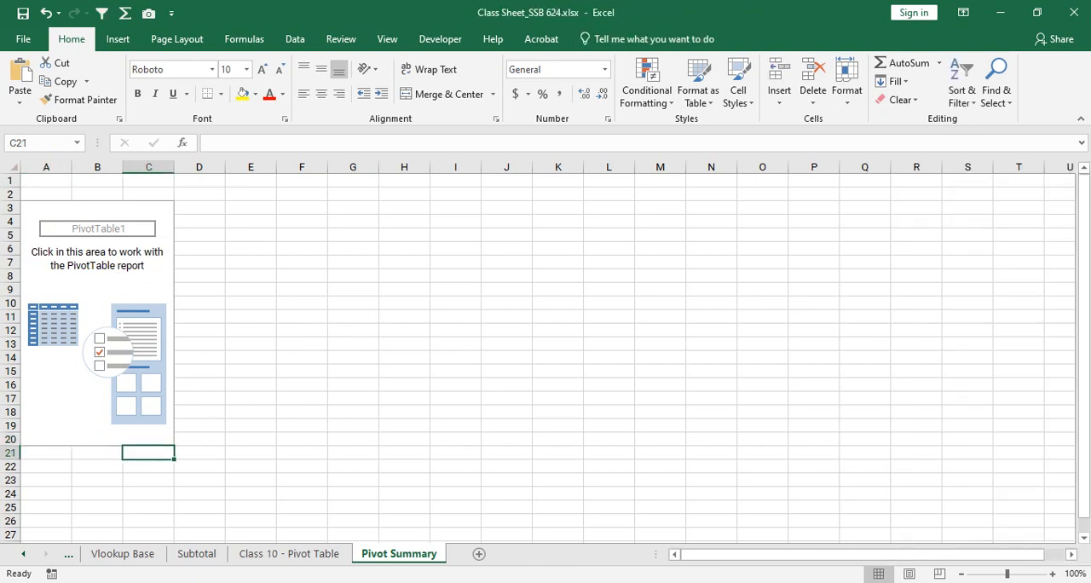
- Compare the column D cells beside the empty PivotTable with cells inside it, ending on A3
left_click(200, 439)
left_click(200, 399)
left_click(200, 330)
left_click(199, 317)
left_click(199, 276)
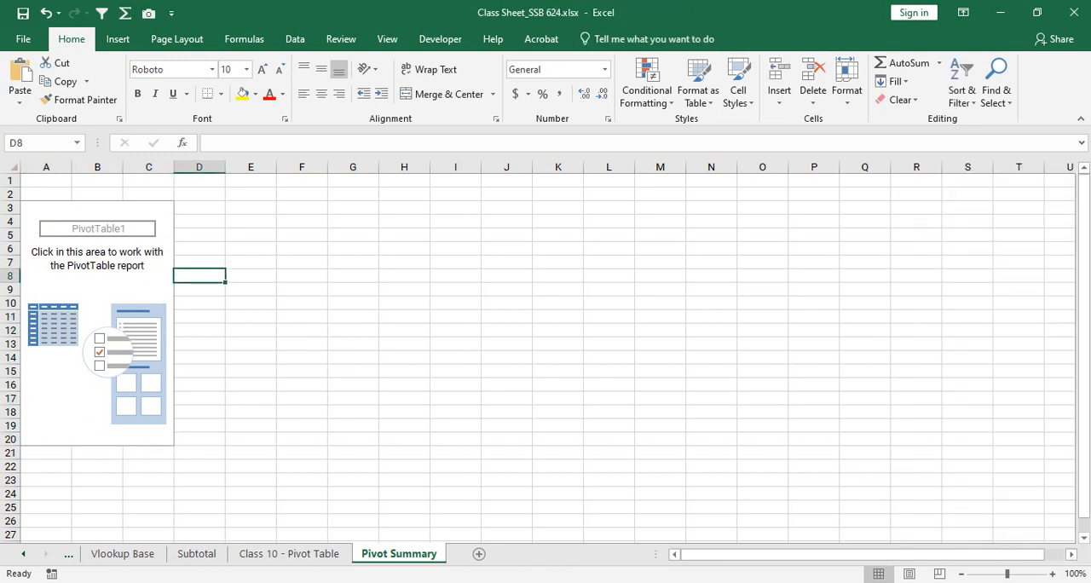
left_click(149, 289)
left_click(148, 262)
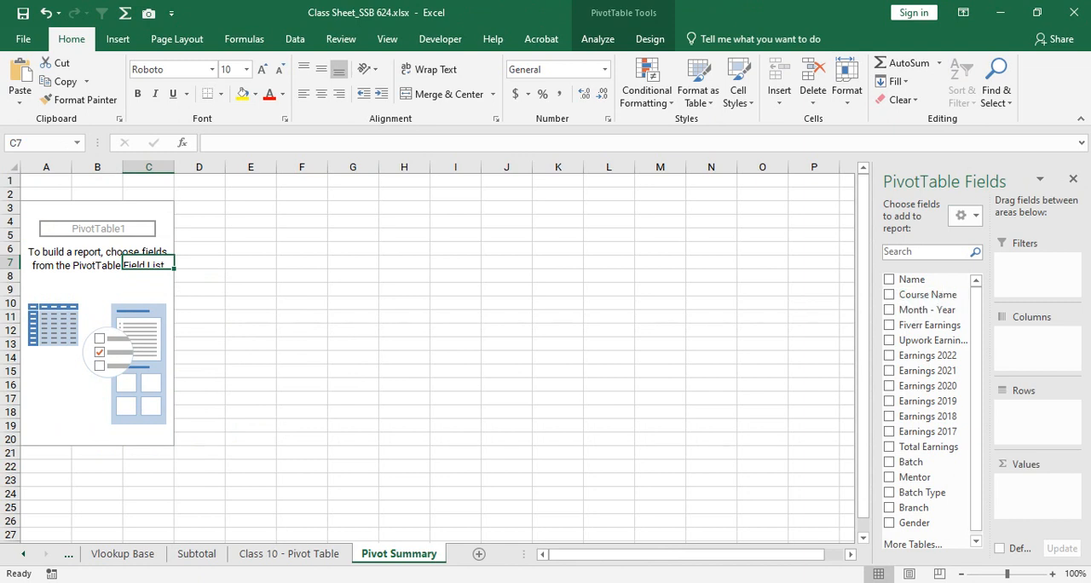
left_click(46, 208)
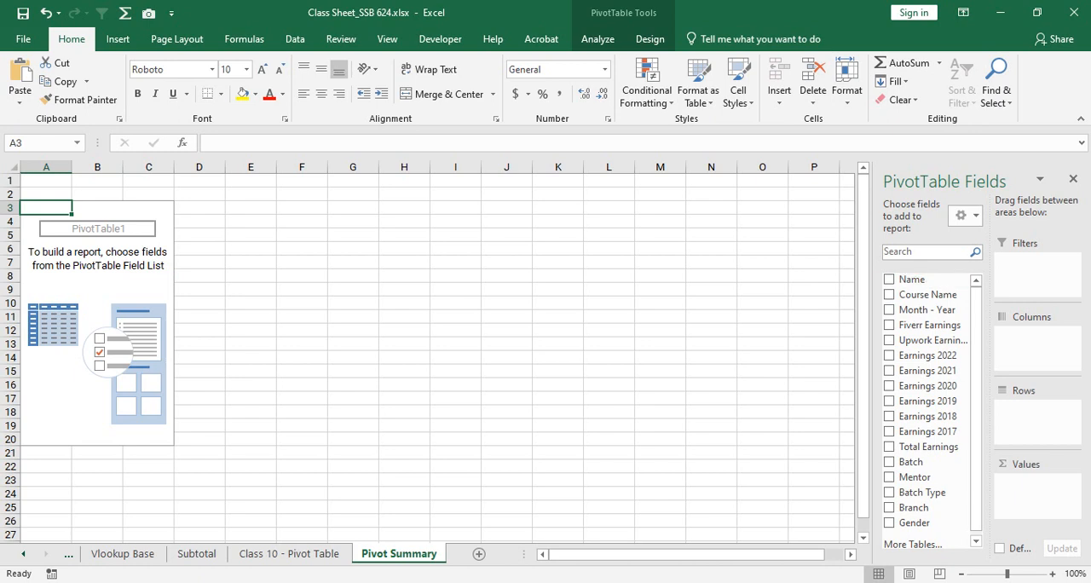
- Examine the Analyze and Design tools offered for the PivotTable, comparing selections inside and outside its area
left_click(353, 386)
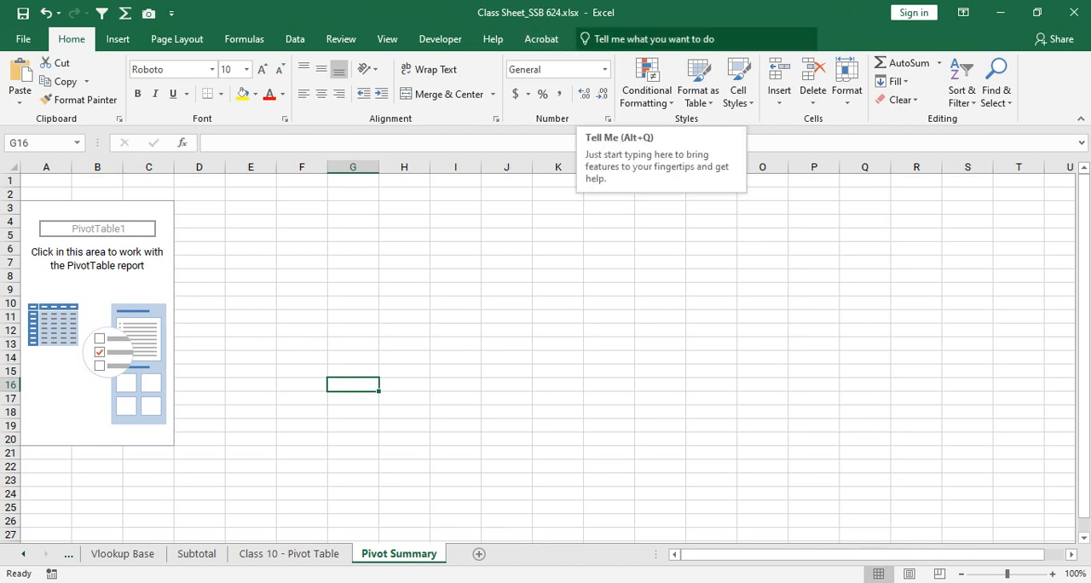
left_click(98, 290)
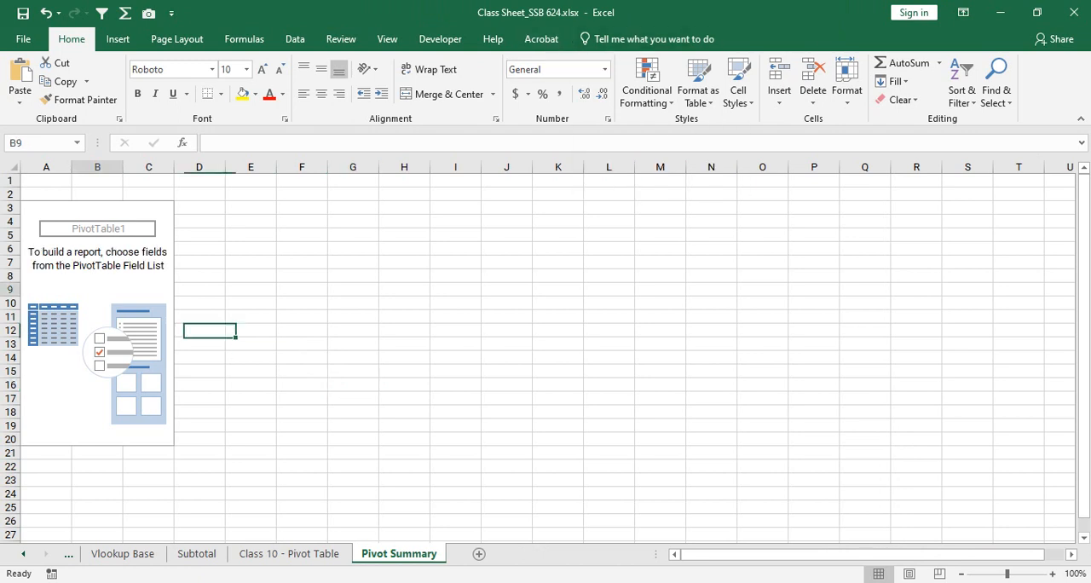
left_click(598, 39)
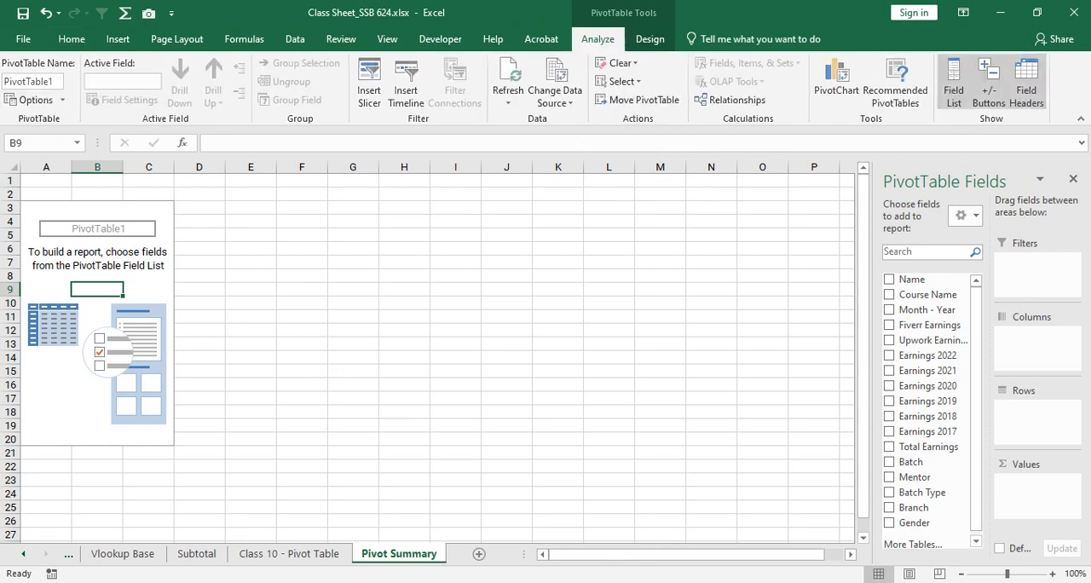
left_click(650, 39)
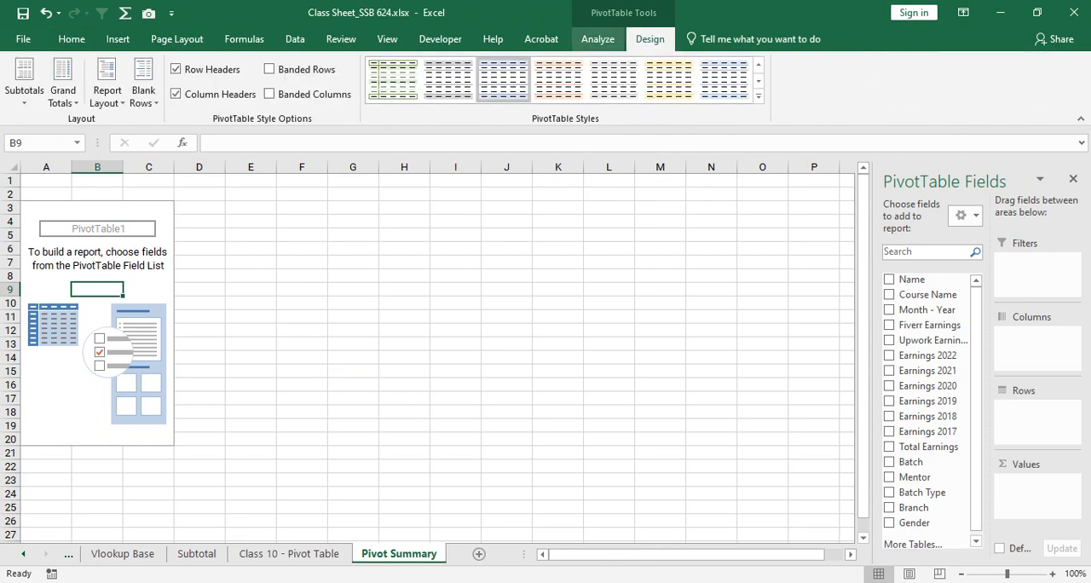
left_click(200, 249)
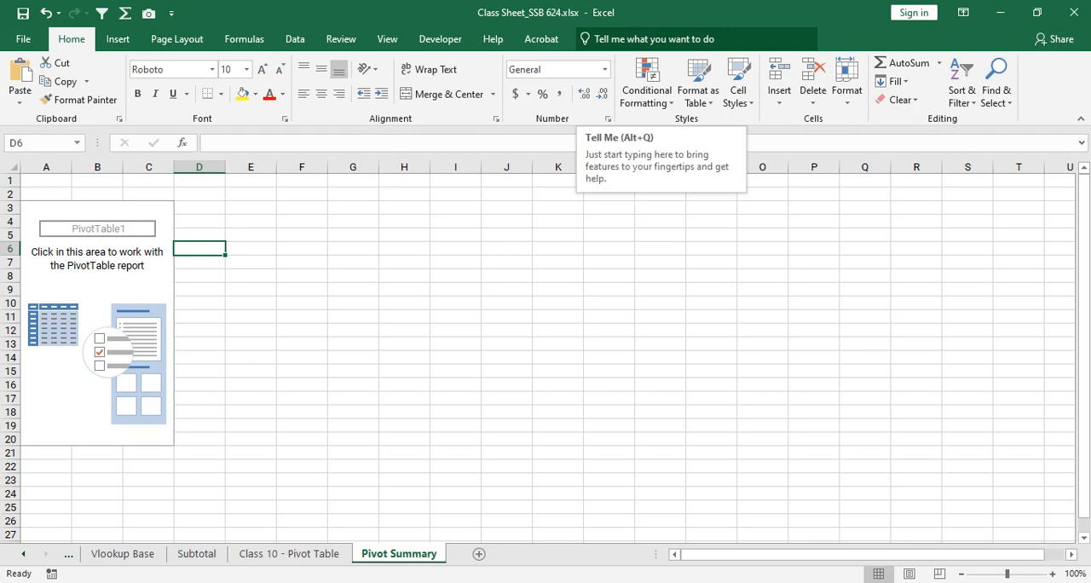
left_click(46, 208)
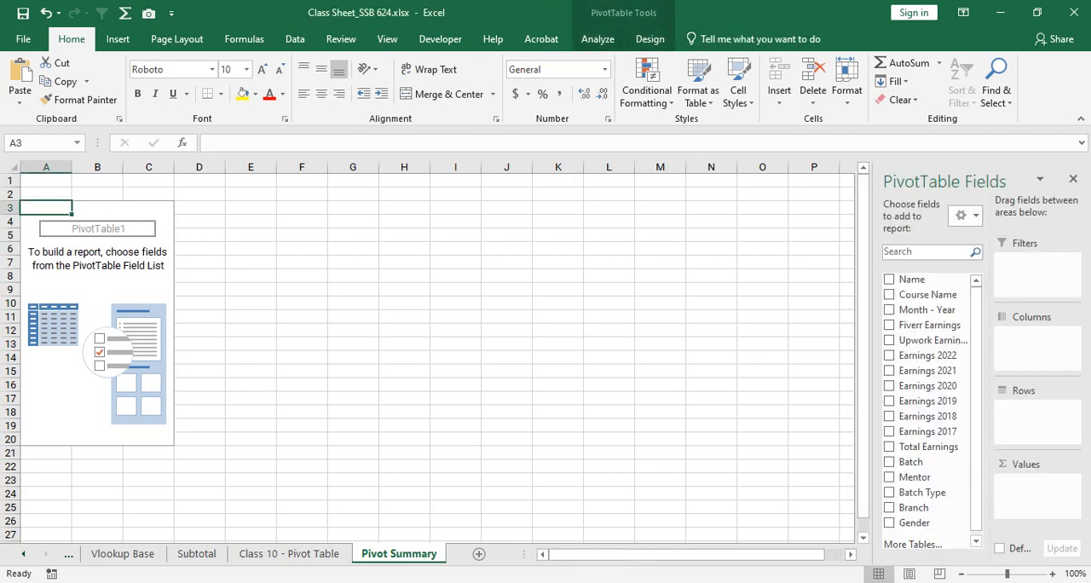
left_click(597, 39)
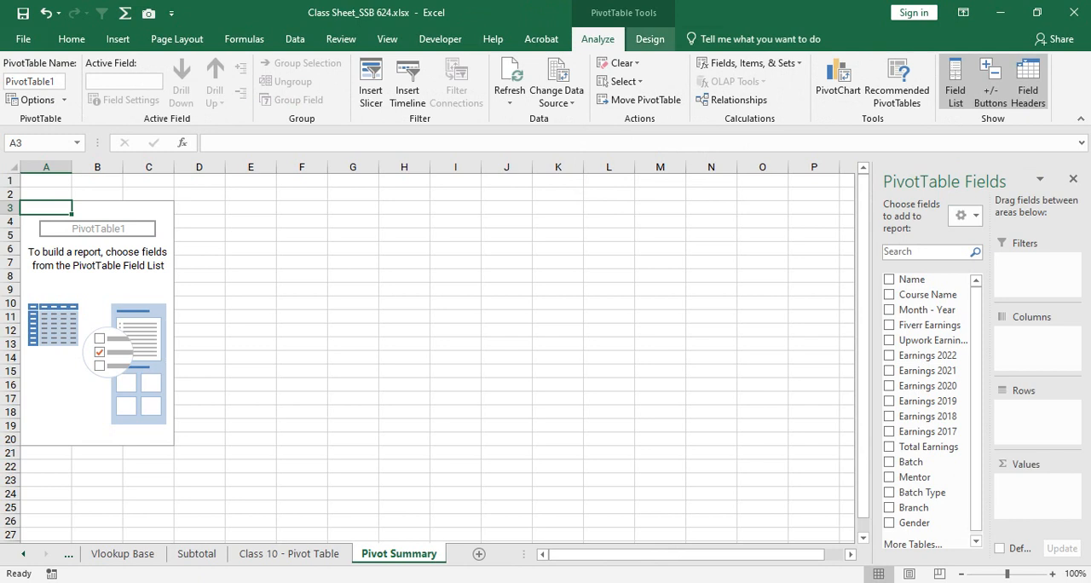
left_click(649, 39)
left_click(598, 39)
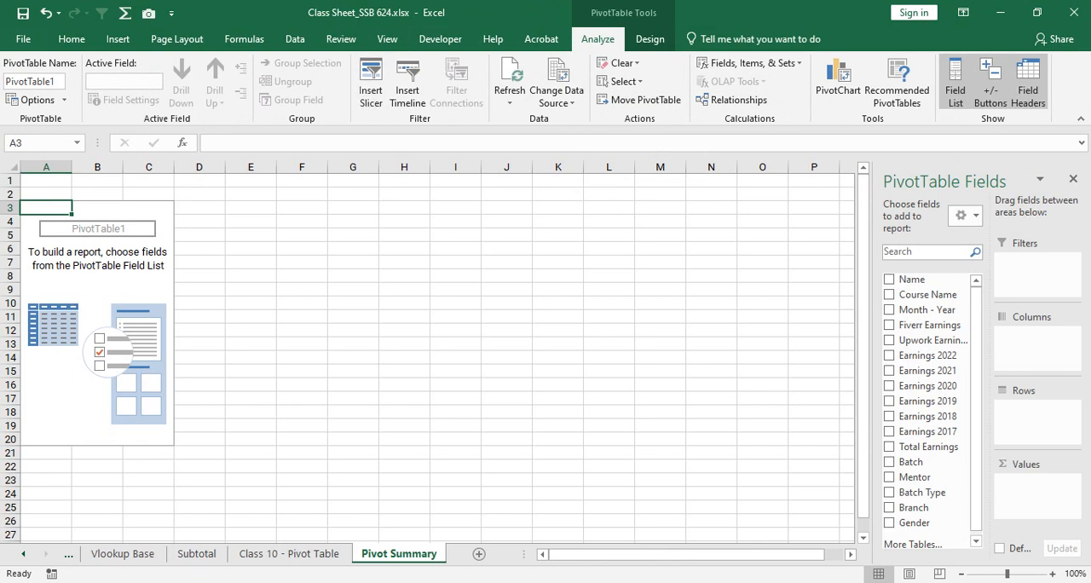
left_click(149, 276)
left_click(46, 208)
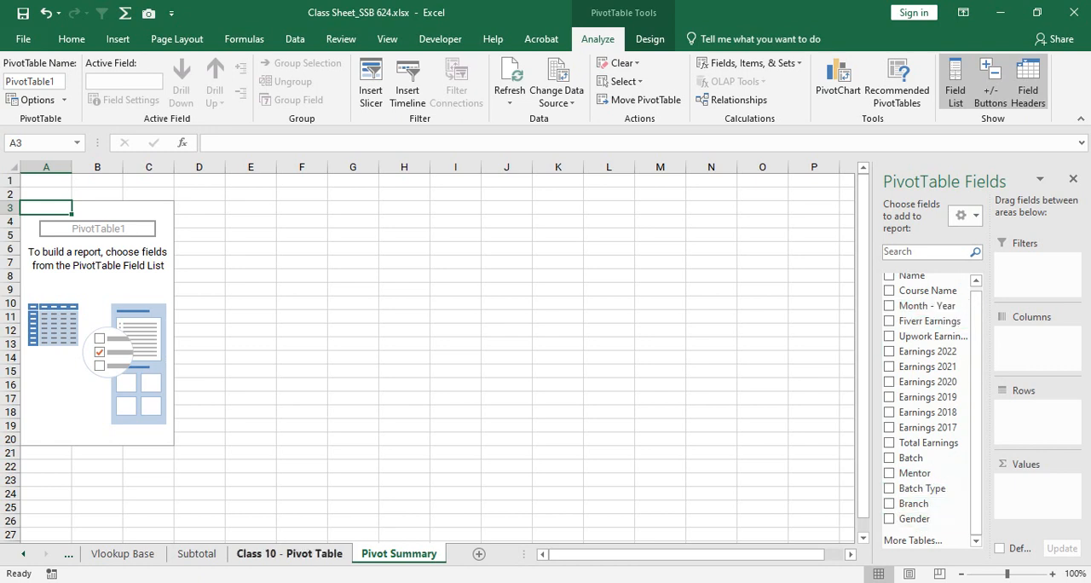
- Compare the PivotTable field list with the Class 10 - Pivot Table header row, from Name across to Branch
scroll(930, 347, "up", 1)
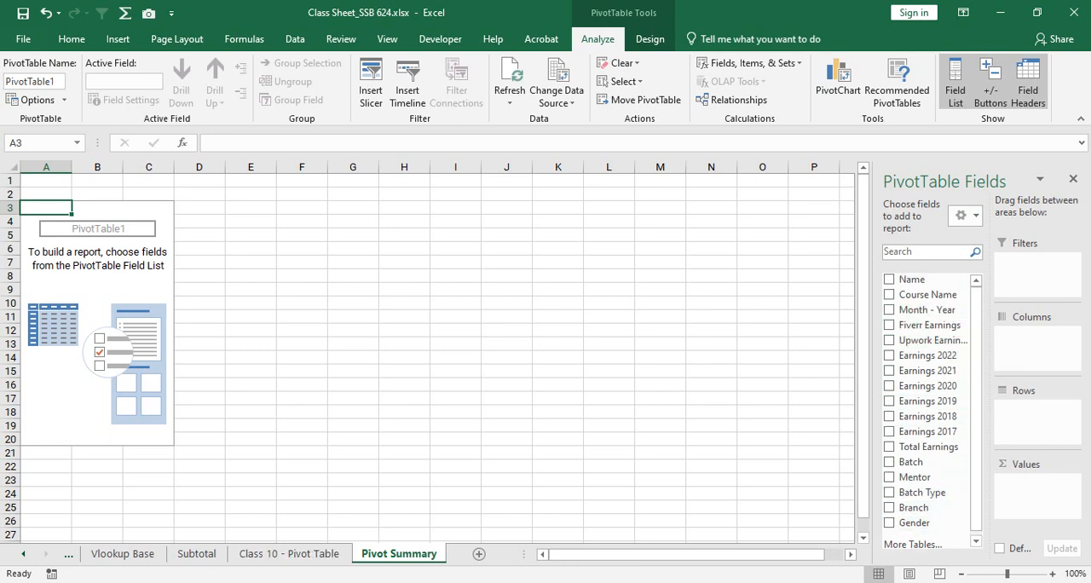
left_click(289, 554)
left_click(153, 180)
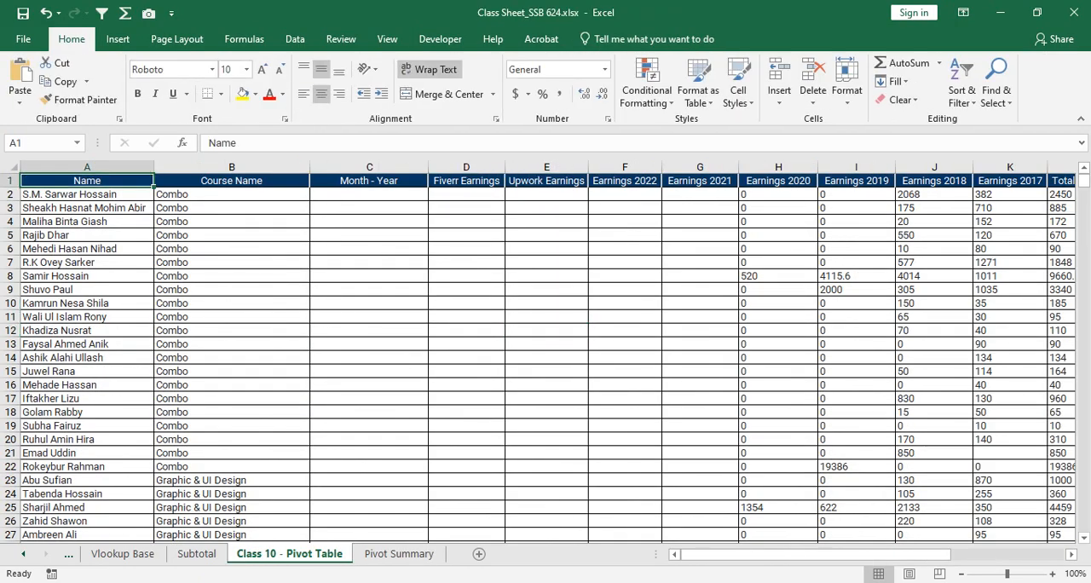
scroll(546, 349, "up", 3)
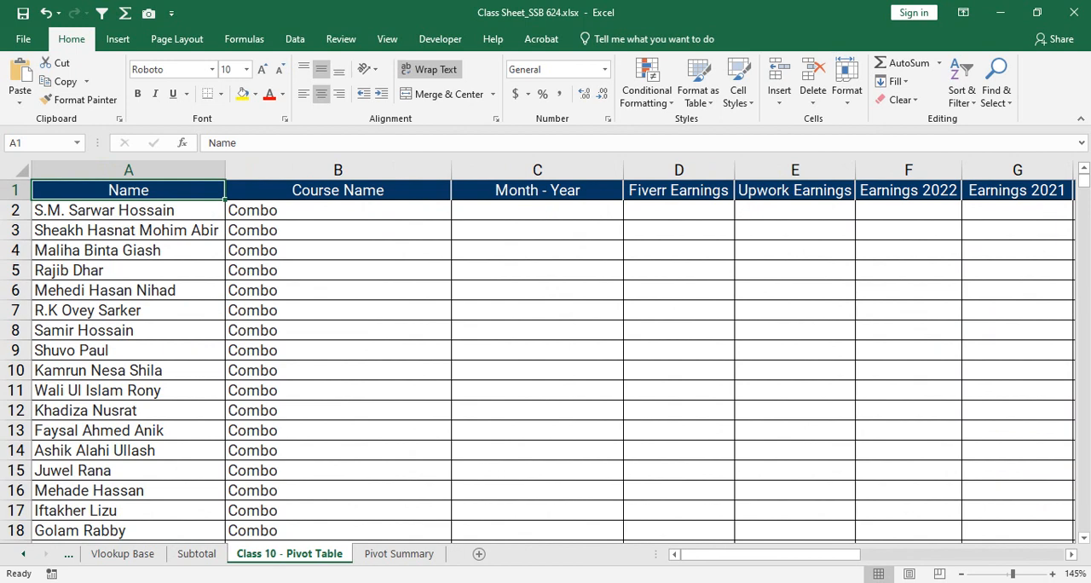
key("Right")
key("Right")
key("Right")
key("Right")
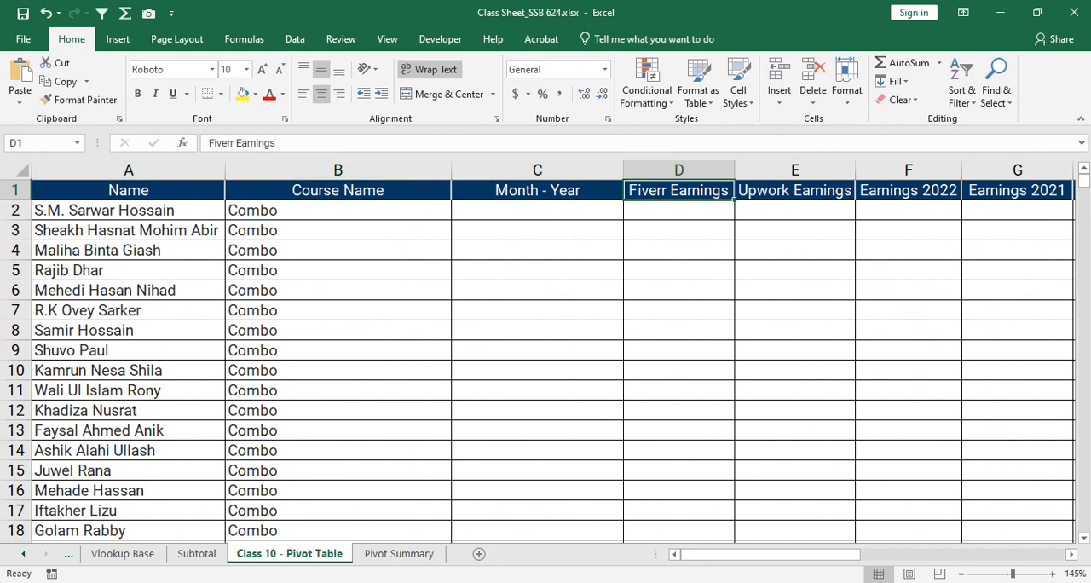
key("Right")
key("Right")
key("Right")
key("Right")
key("Right")
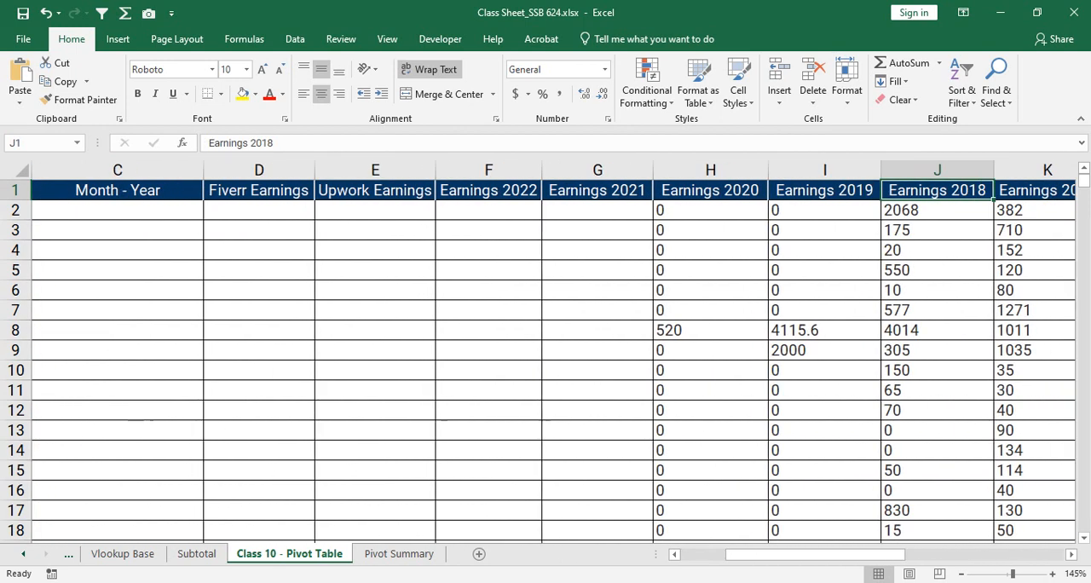
key("Left")
key("Left")
key("Right")
key("Right")
key("Right")
key("Right")
key("Right")
key("Right")
key("Right")
key("Right")
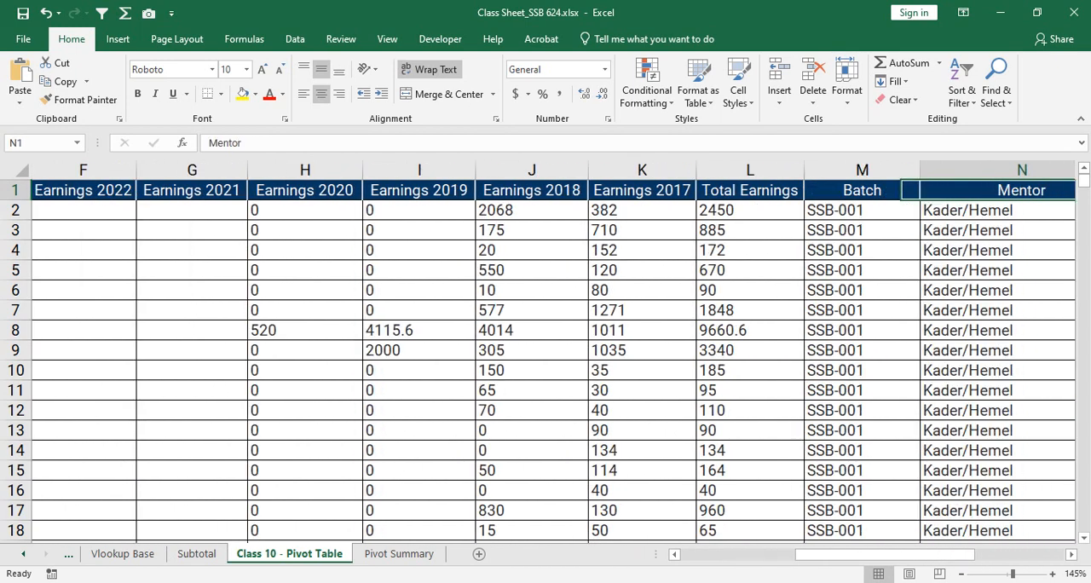
key("Left")
key("Left")
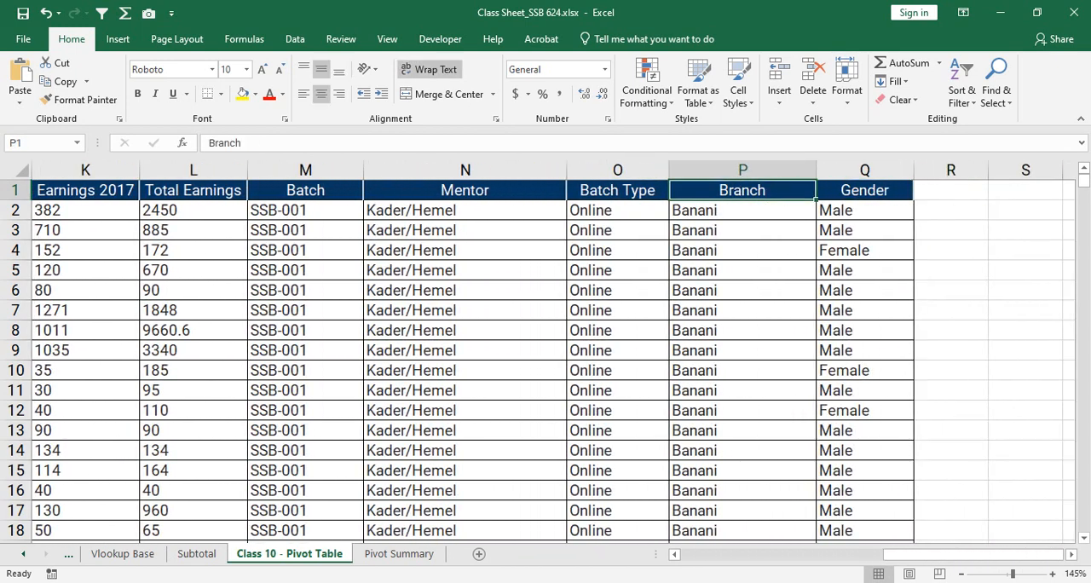
left_click(399, 553)
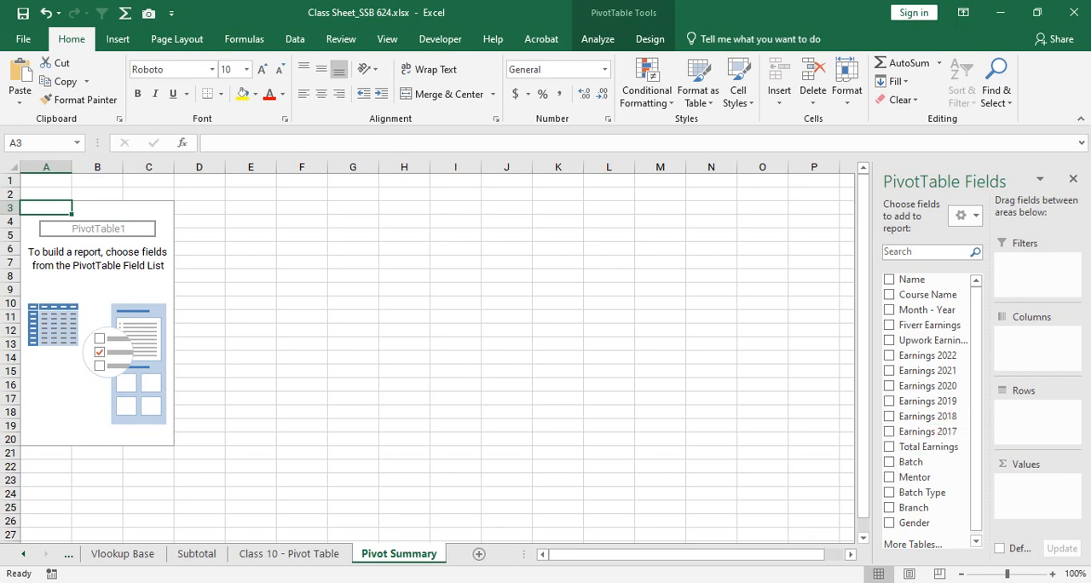
left_click(289, 554)
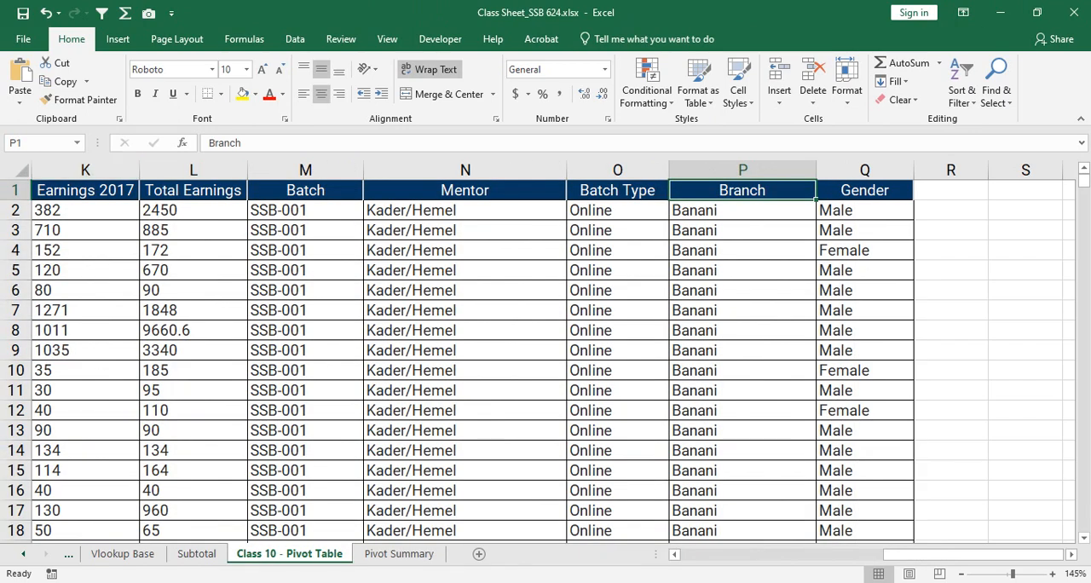
- Compare the source header row from Name in A1 to Gender in Q1 with the PivotTable field list on Pivot Summary
left_click_drag(961, 554, 755, 555)
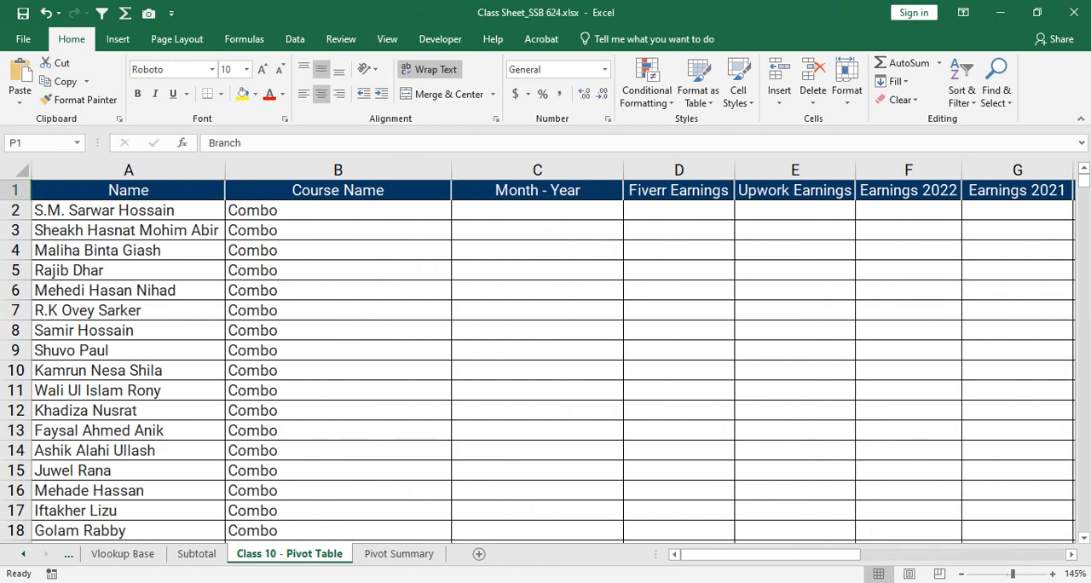
left_click_drag(128, 190, 1014, 430)
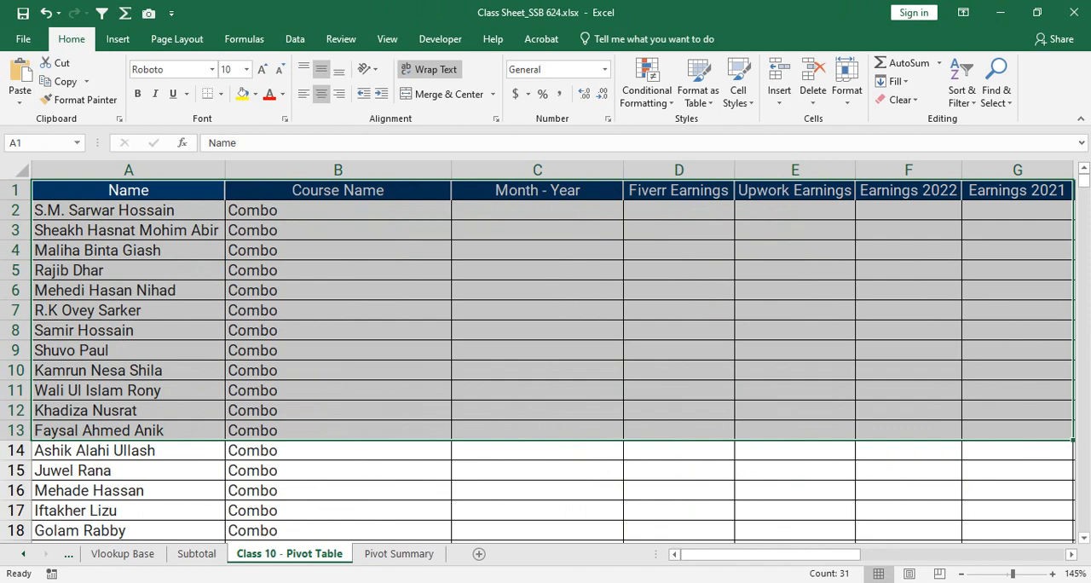
left_click(338, 230)
left_click_drag(128, 190, 1019, 204)
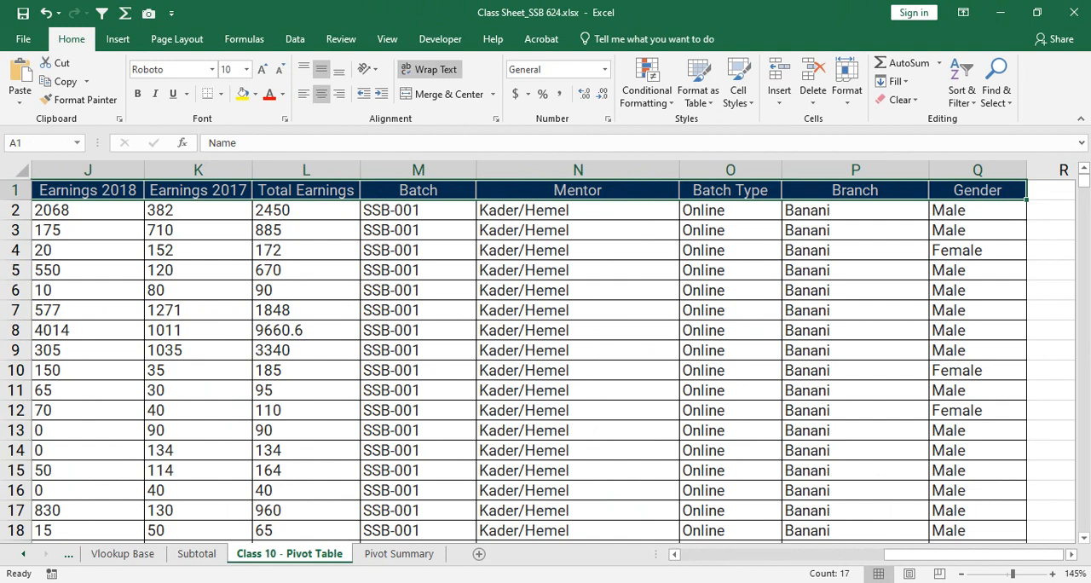
left_click(399, 554)
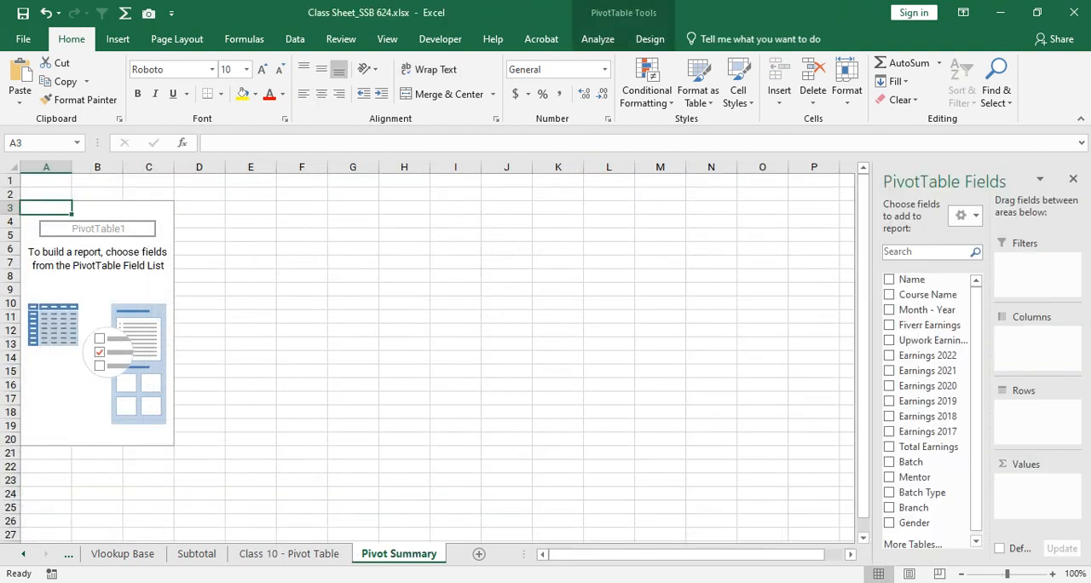
left_click(289, 554)
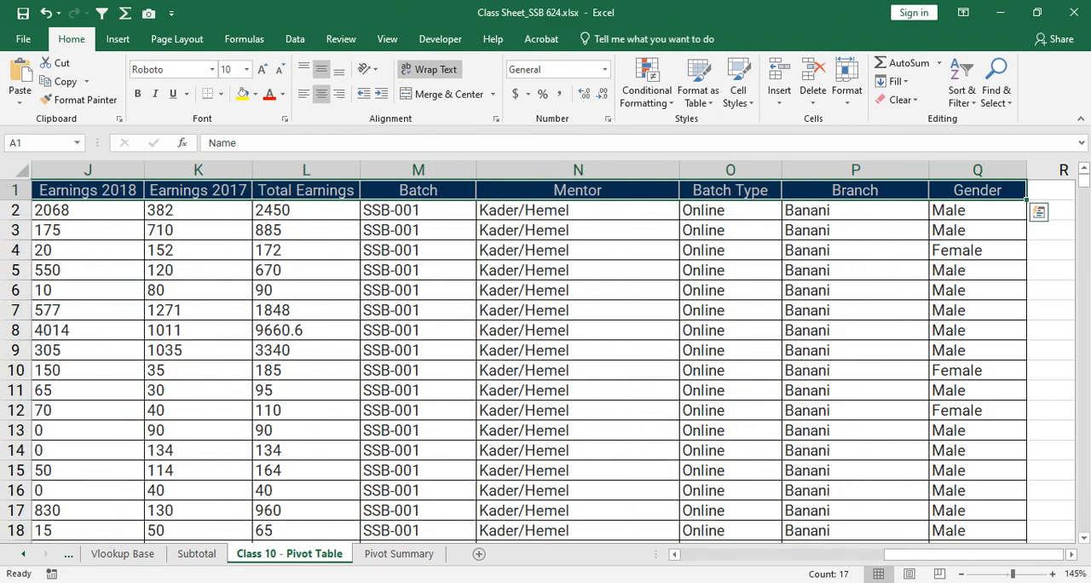
left_click(399, 553)
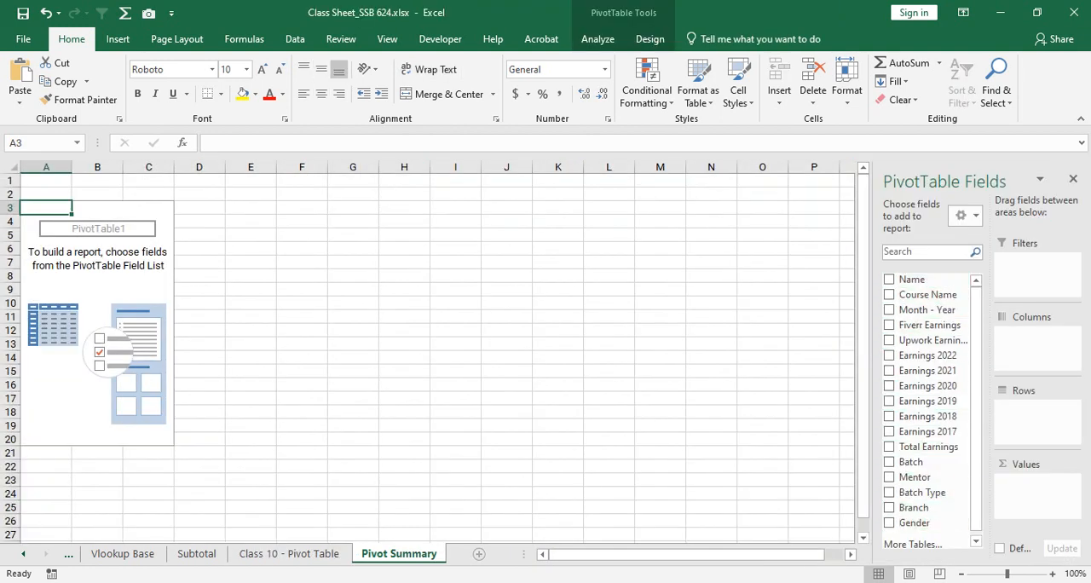
left_click(289, 554)
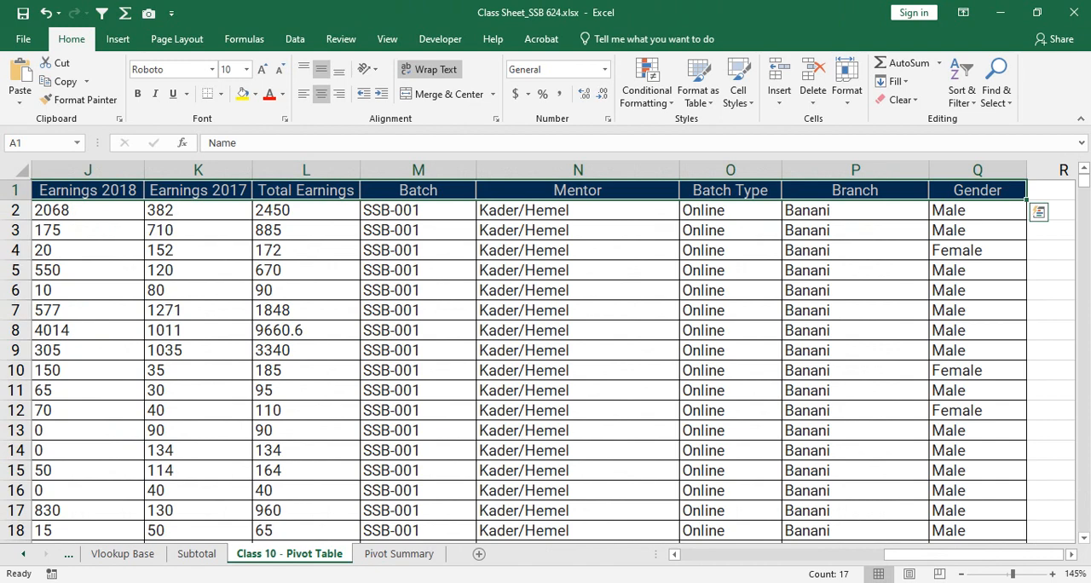
left_click(399, 554)
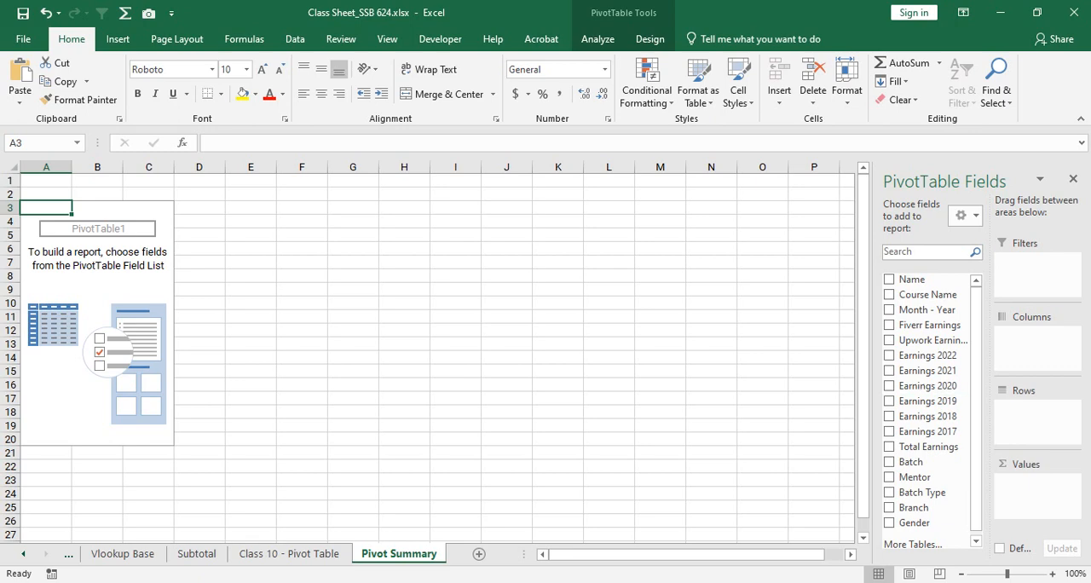
- Check the source sheet's Course Name and Total Earnings columns and add the Course Name field to the PivotTable's Rows area
key("ctrl+Page_Up")
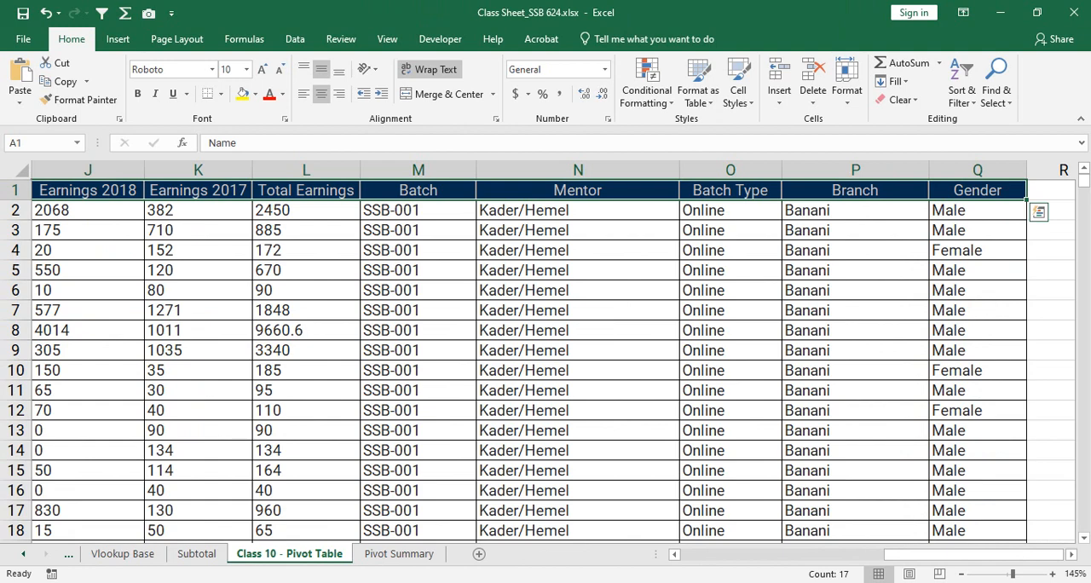
left_click_drag(975, 554, 771, 555)
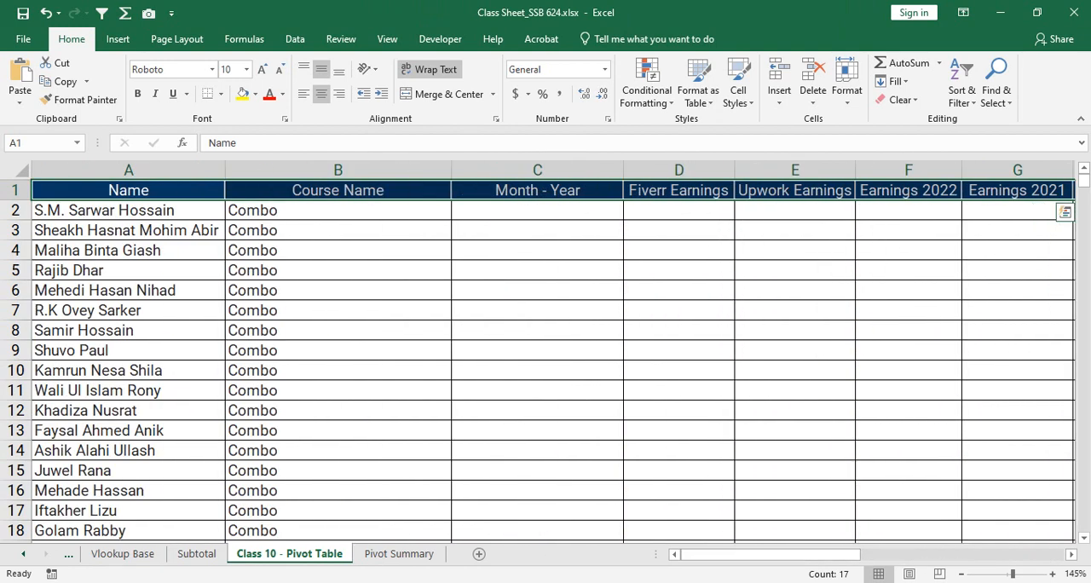
left_click(337, 169)
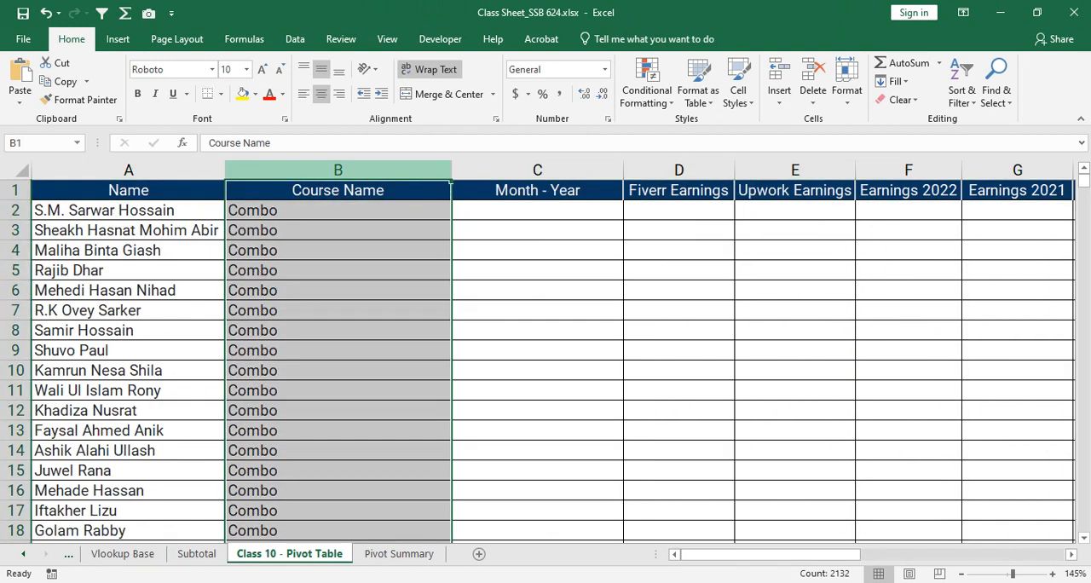
left_click_drag(771, 554, 878, 554)
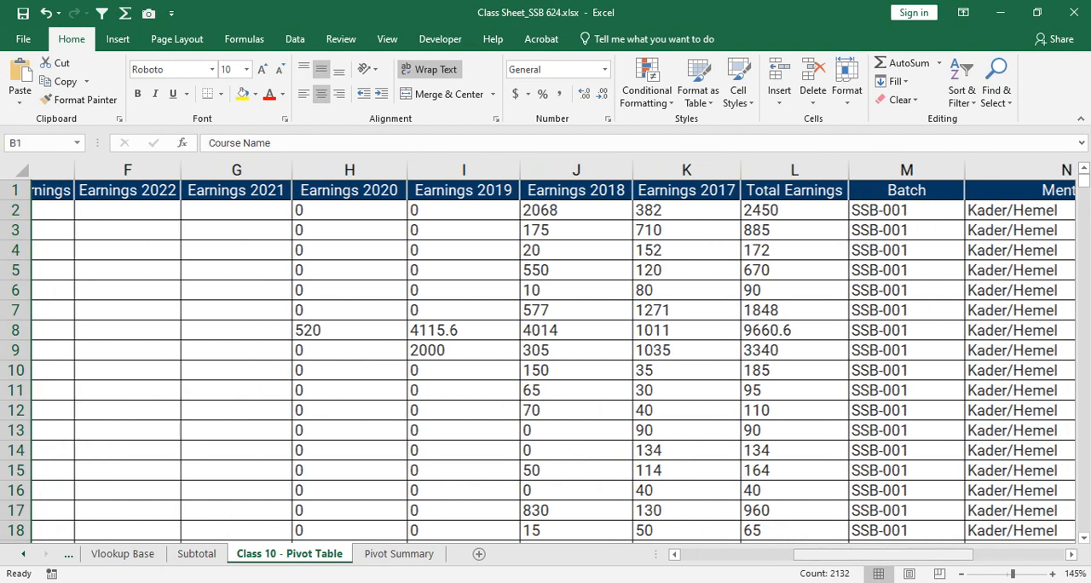
left_click(751, 169)
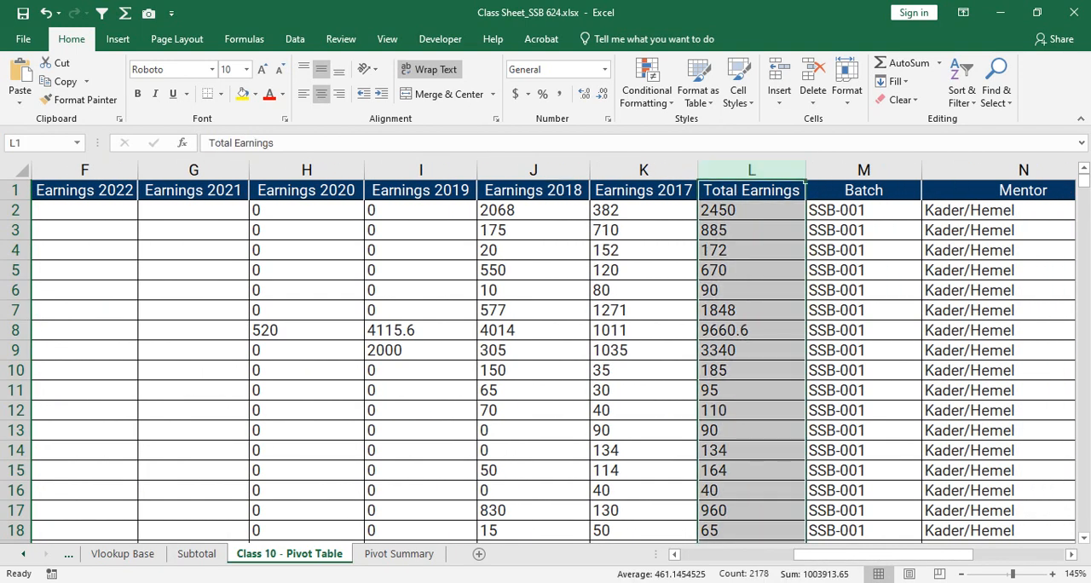
left_click_drag(840, 555, 729, 554)
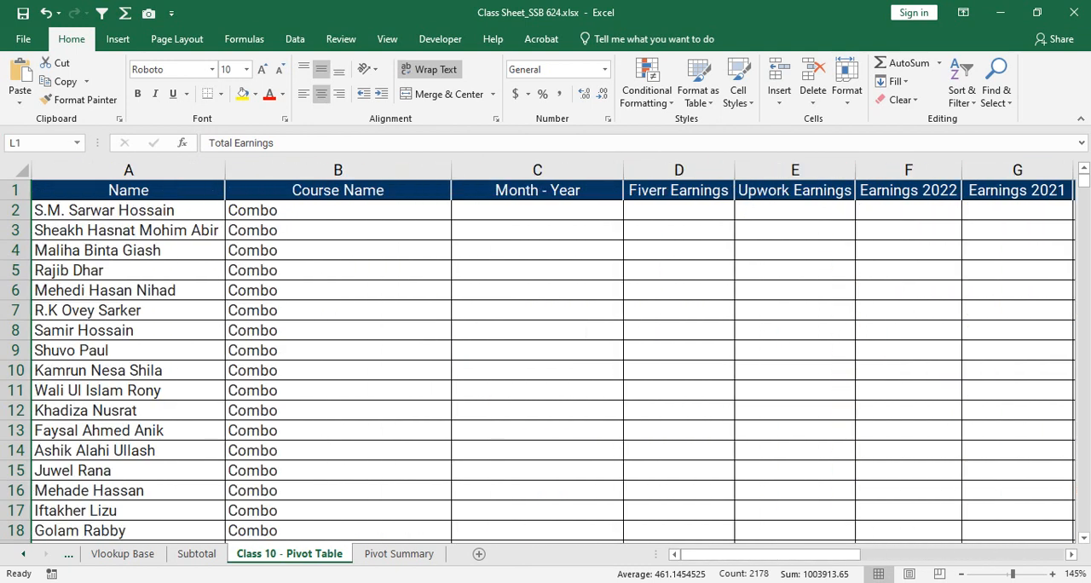
left_click(399, 553)
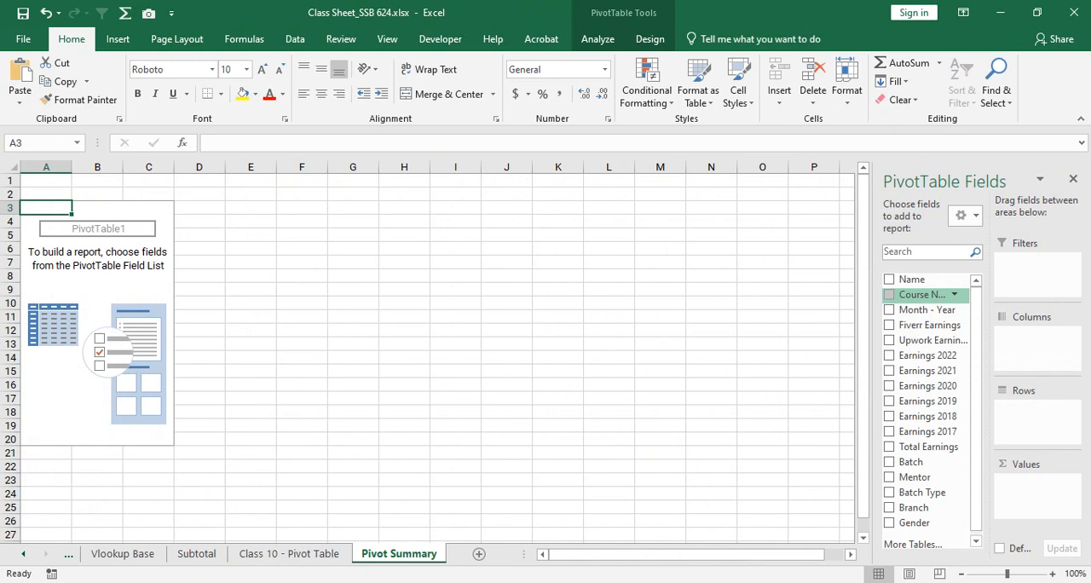
left_click_drag(922, 295, 1032, 411)
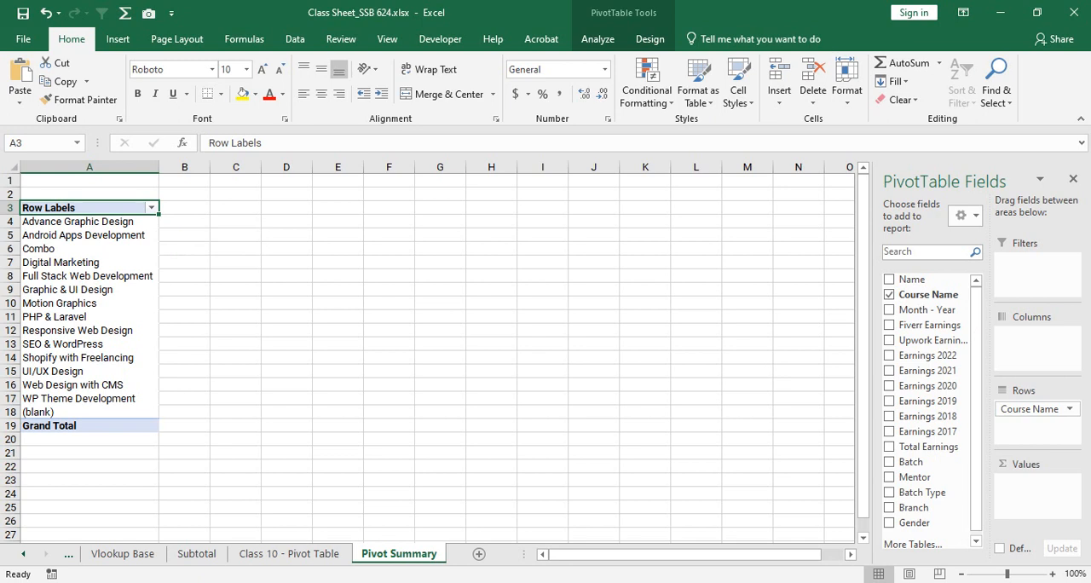
- Compare the PivotTable's course labels in A4:A17 with the repeated entries in the source sheet's Course Name column
left_click_drag(89, 222, 89, 398)
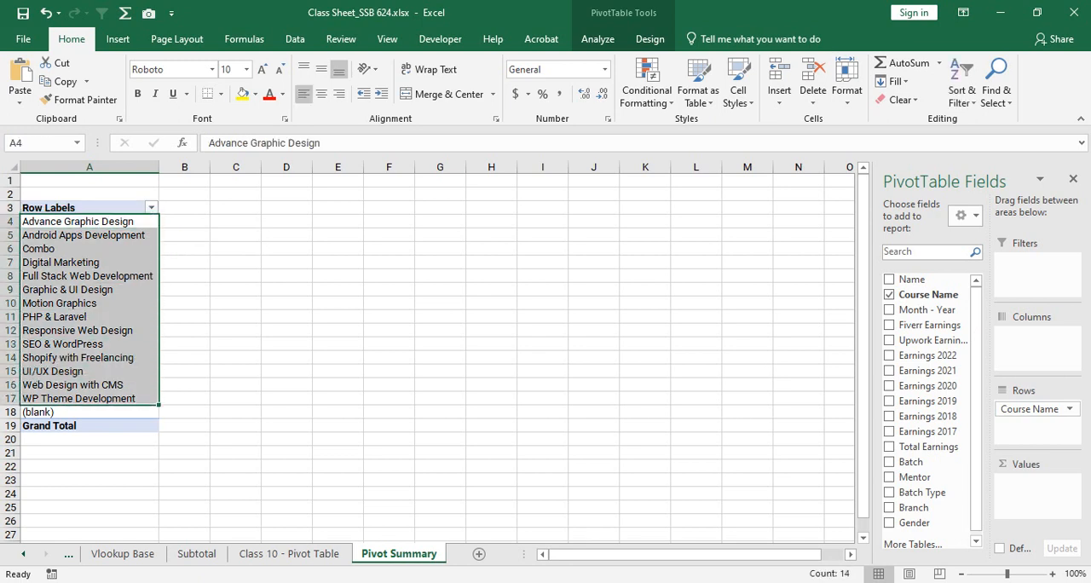
key("ctrl+Page_Up")
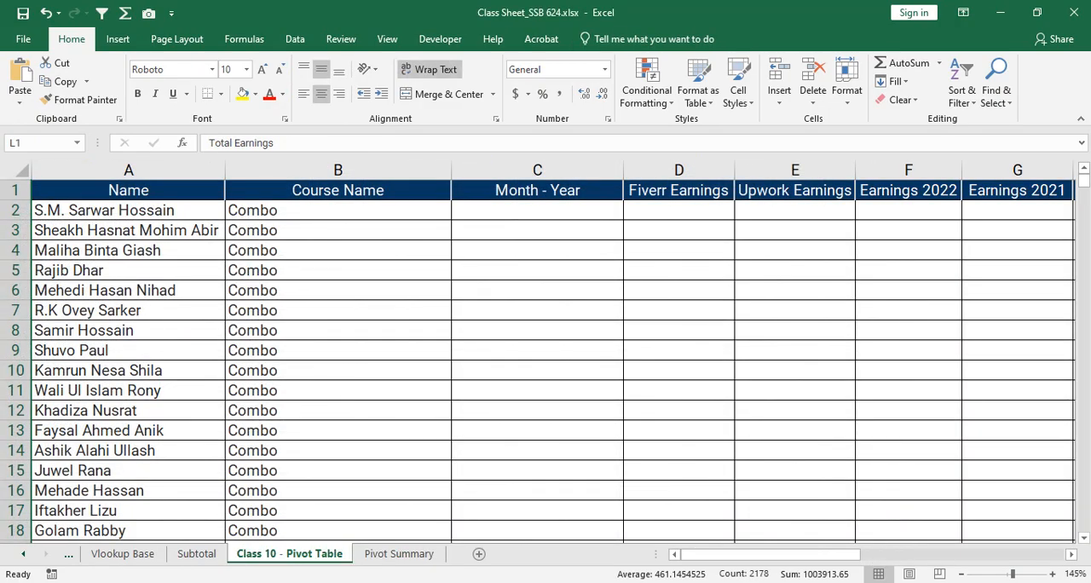
scroll(545, 358, "down", 12)
scroll(546, 358, "down", 5)
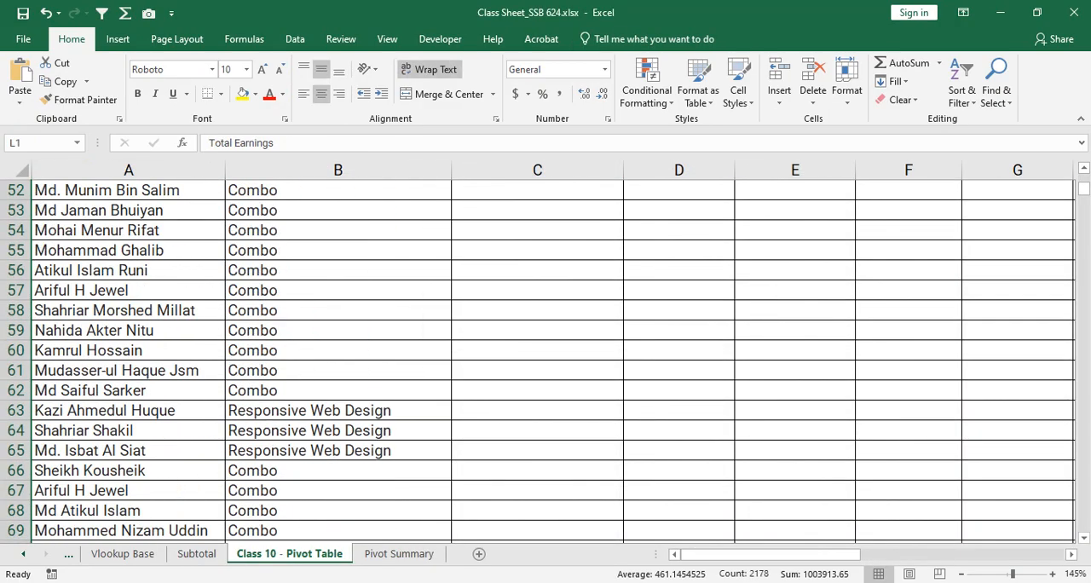
mouse_move(1084, 188)
left_mouse_down()
mouse_move(1084, 524)
mouse_move(1083, 178)
left_mouse_up()
scroll(546, 358, "up", 7)
left_click(337, 169)
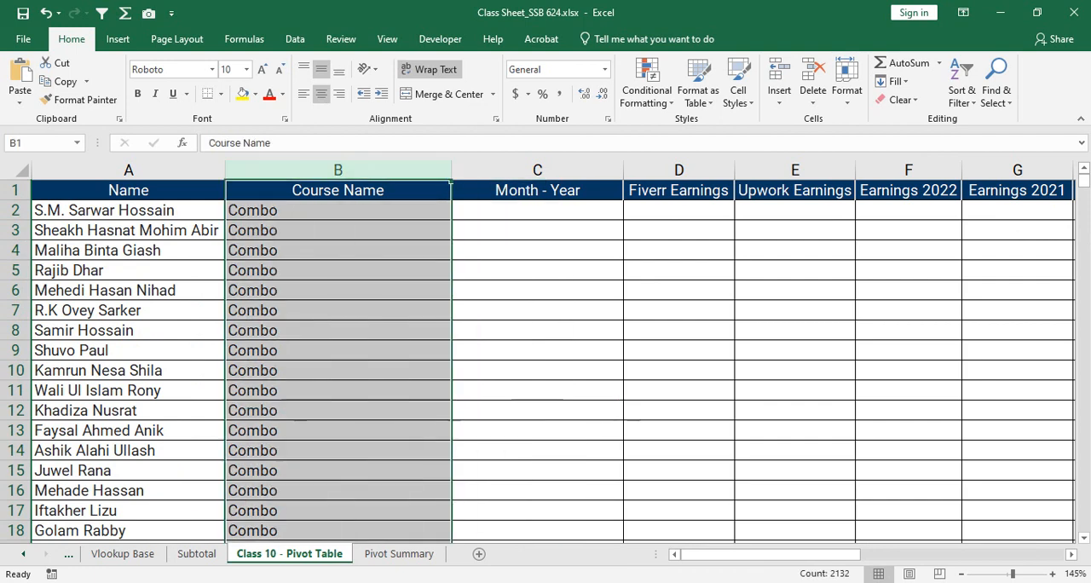
left_click(338, 270)
scroll(545, 358, "down", 12)
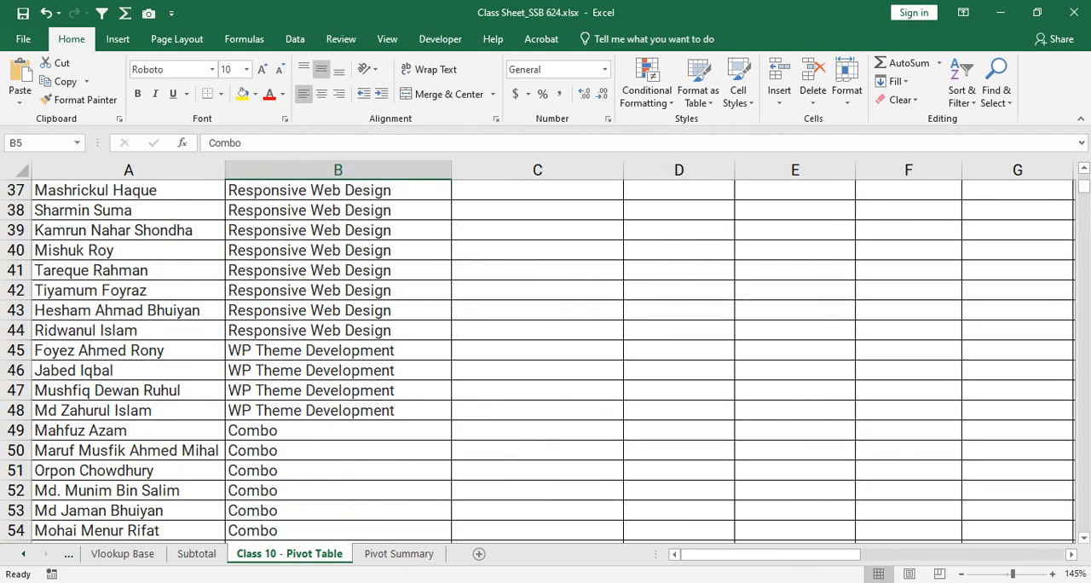
- Recheck the PivotTable's course labels against the source data, going through the individual labels from Android Apps Development to Digital Marketing
left_click(399, 553)
left_click_drag(77, 221, 77, 398)
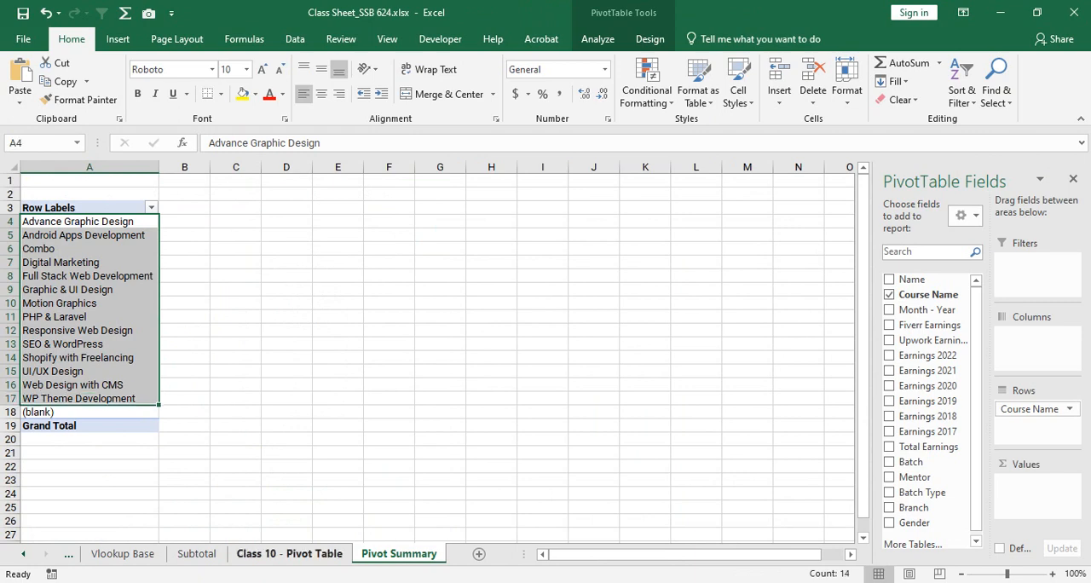
left_click(289, 554)
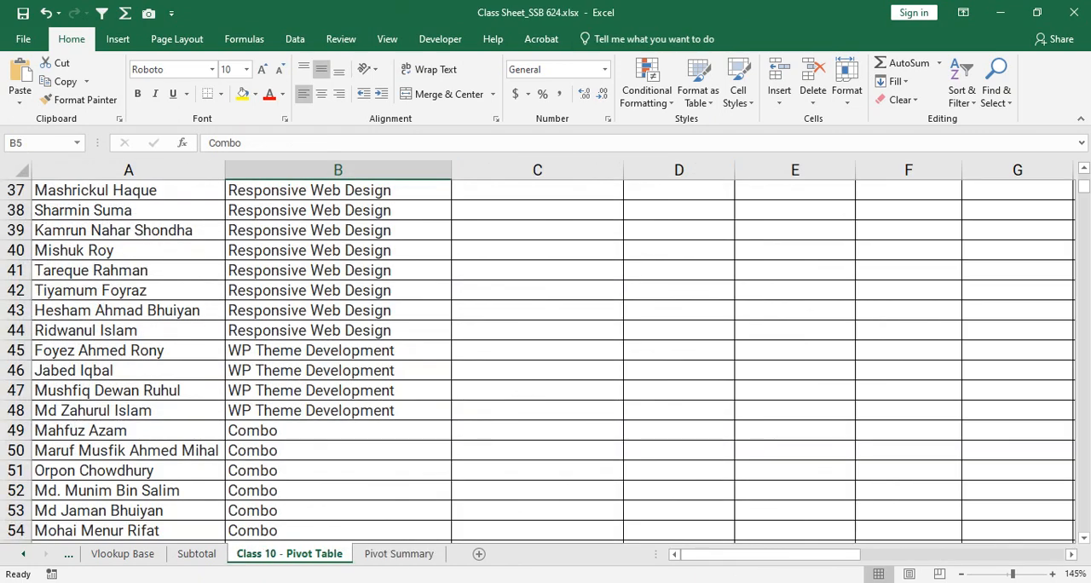
left_click(399, 554)
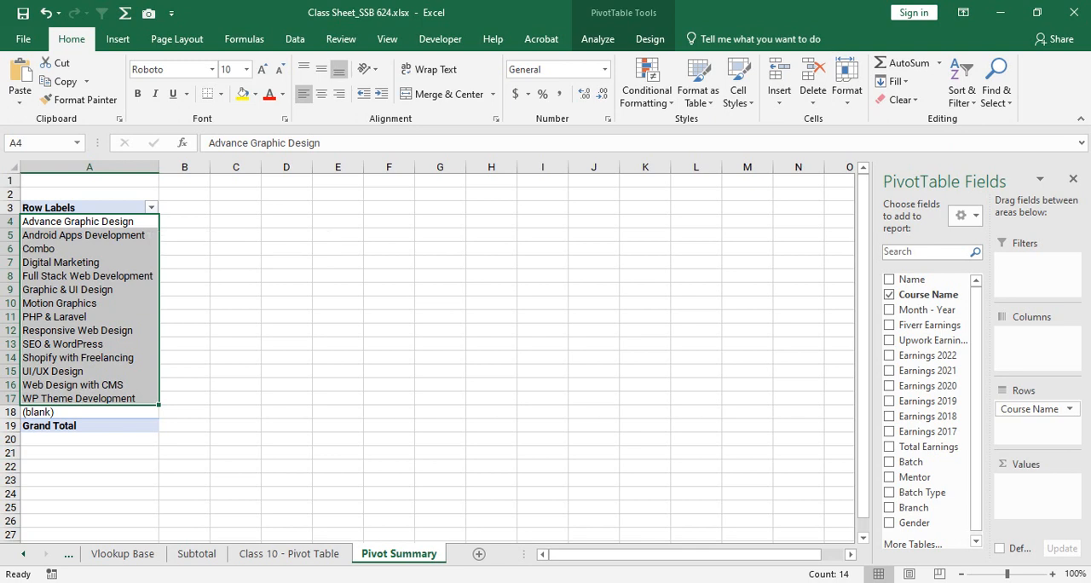
left_click(289, 554)
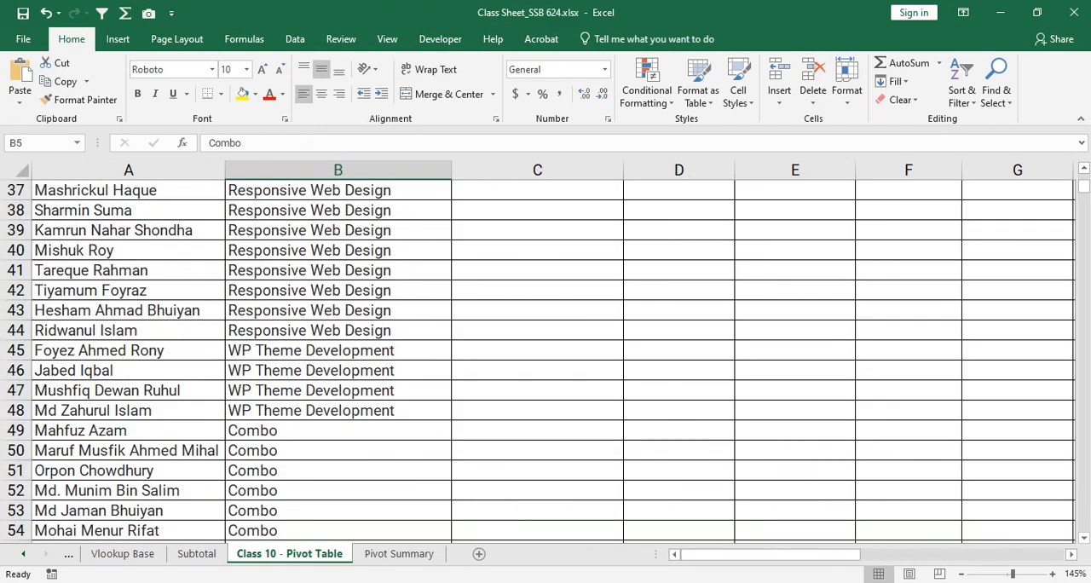
left_click(399, 555)
left_click(89, 235)
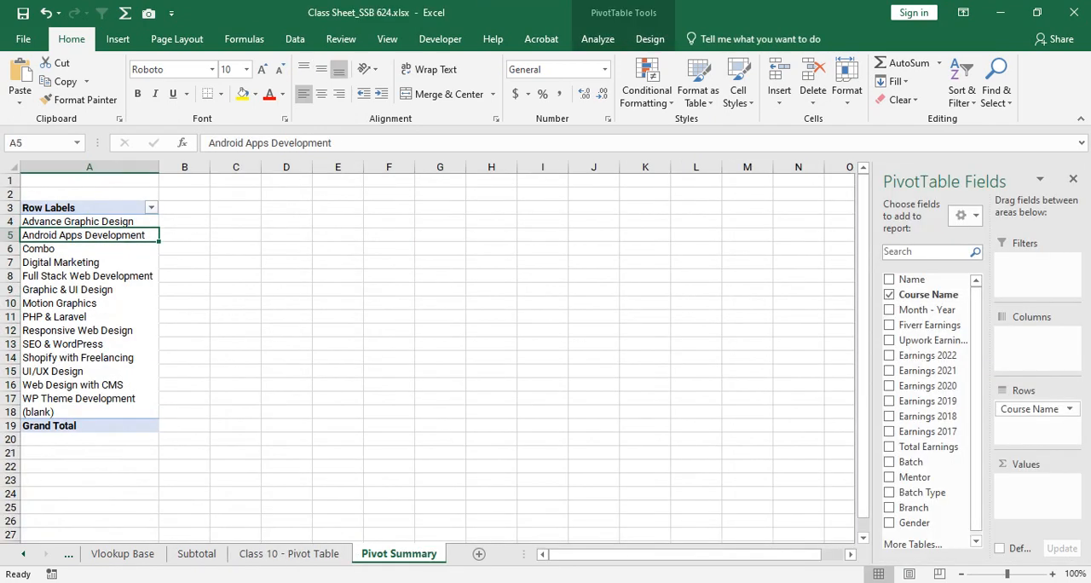
key("Down")
key("Down")
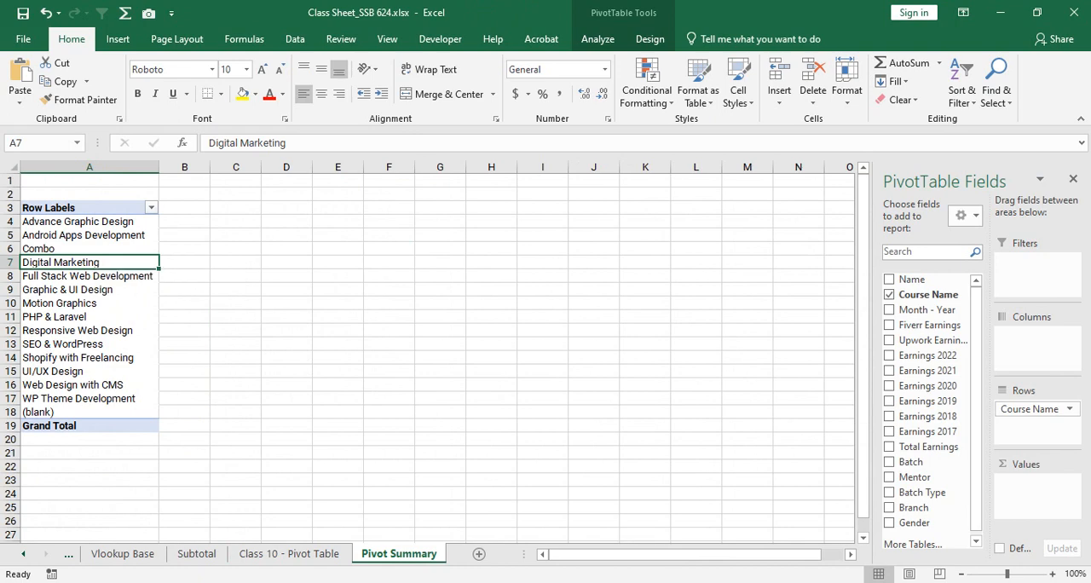
left_click(288, 554)
left_click(399, 554)
- Try the Course Name field in the PivotTable's Columns area, and return it to the Rows area
left_click_drag(1032, 410, 1035, 335)
mouse_move(604, 554)
left_mouse_down()
mouse_move(787, 554)
mouse_move(604, 554)
left_mouse_up()
left_click_drag(1030, 335, 1030, 410)
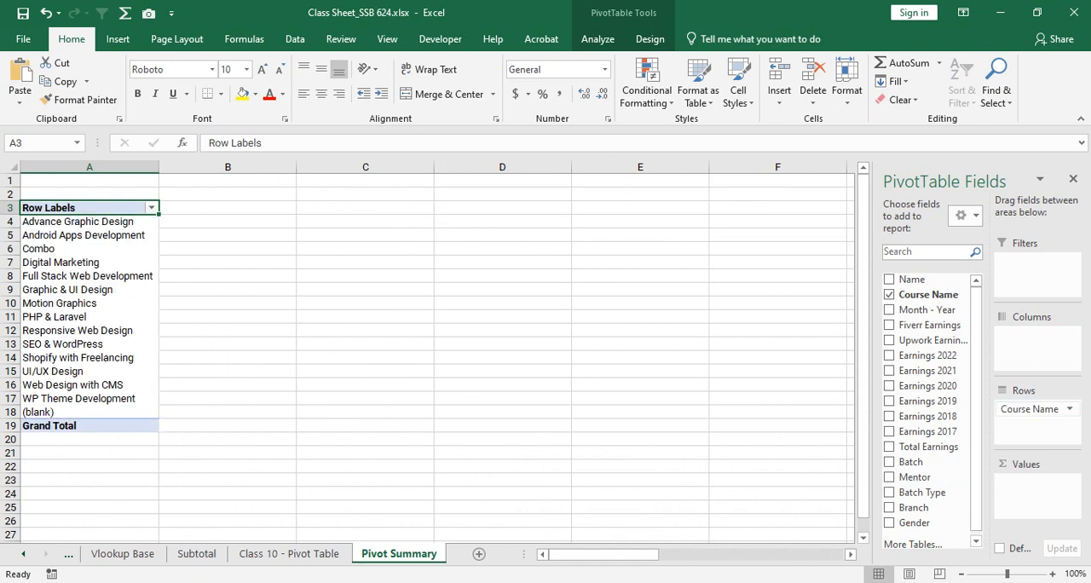
mouse_move(1030, 409)
left_mouse_down()
mouse_move(1030, 330)
mouse_move(1030, 410)
left_mouse_up()
- Compare the first course labels in column A of the PivotTable with the empty cells beside them in column B
left_click(90, 221)
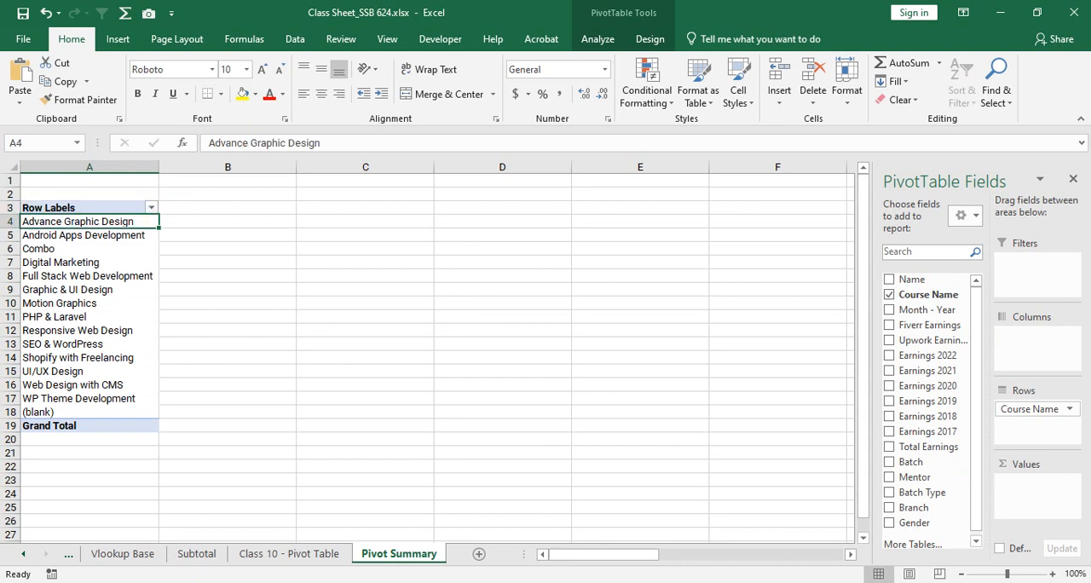
left_click_drag(90, 222, 228, 222)
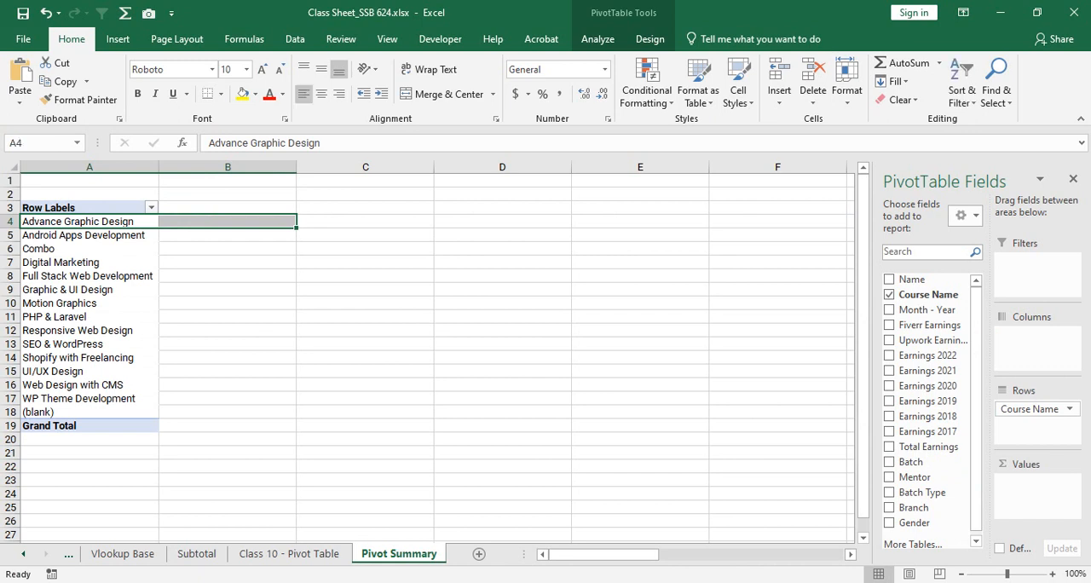
left_click(228, 221)
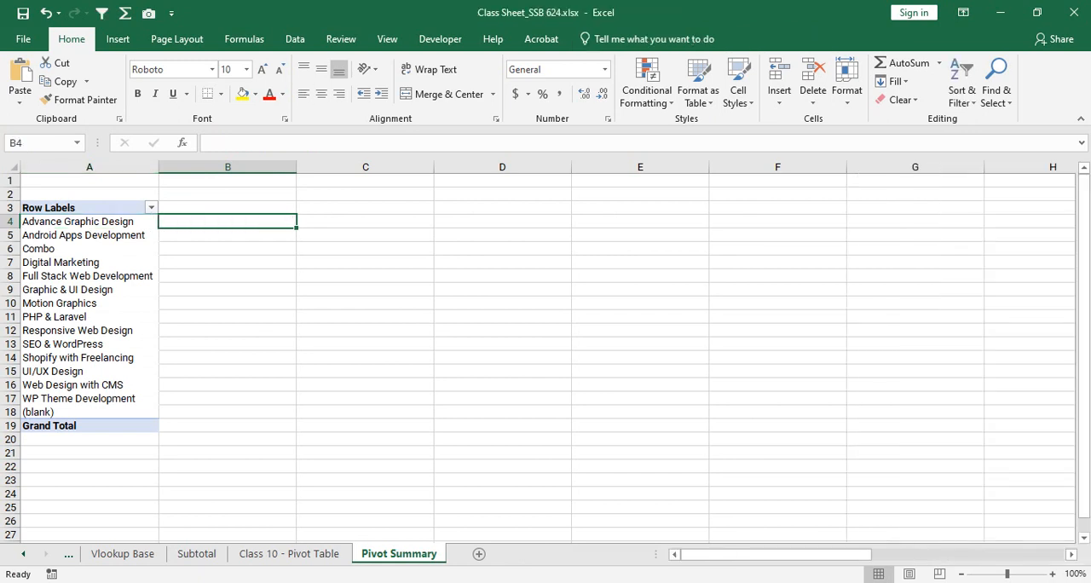
left_click(104, 235)
left_click(204, 248)
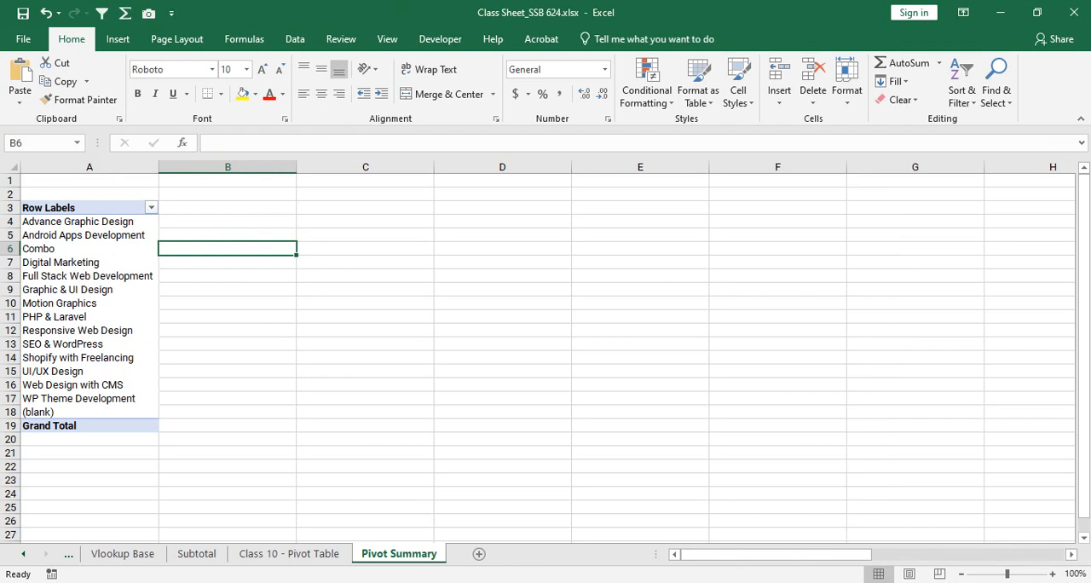
left_click(90, 235)
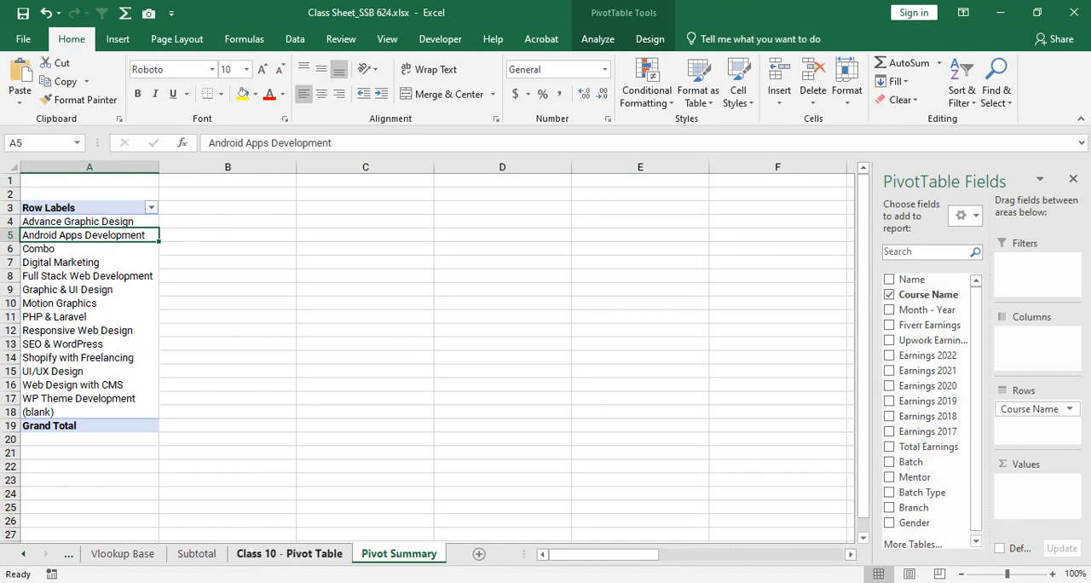
- Examine the values in the Total Earnings column on the Class 10 - Pivot Table source sheet
left_click(289, 553)
left_click_drag(740, 554, 875, 554)
scroll(768, 384, "up", 4)
scroll(545, 362, "up", 7)
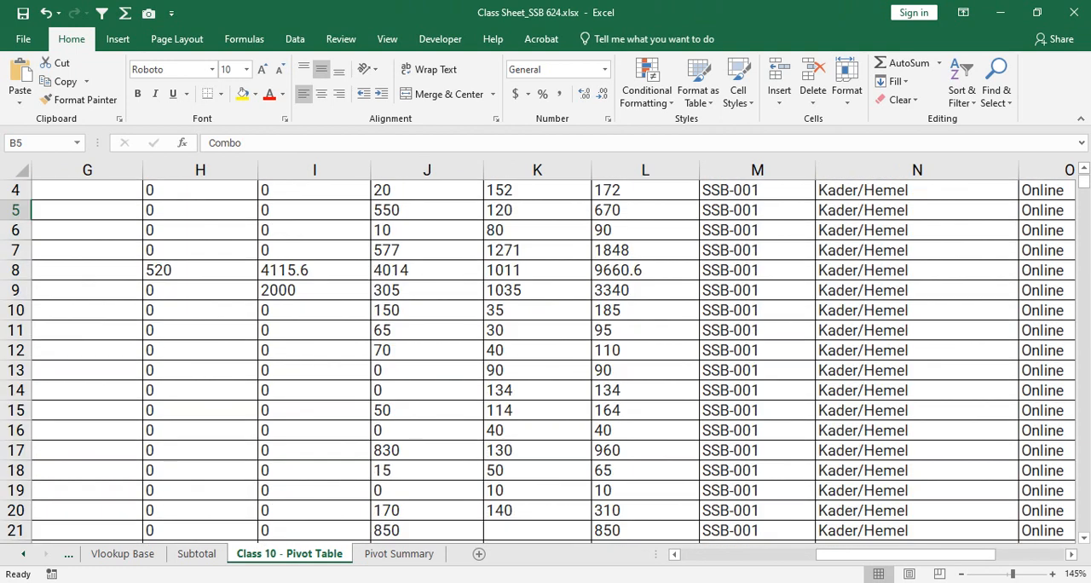
scroll(546, 362, "up", 1)
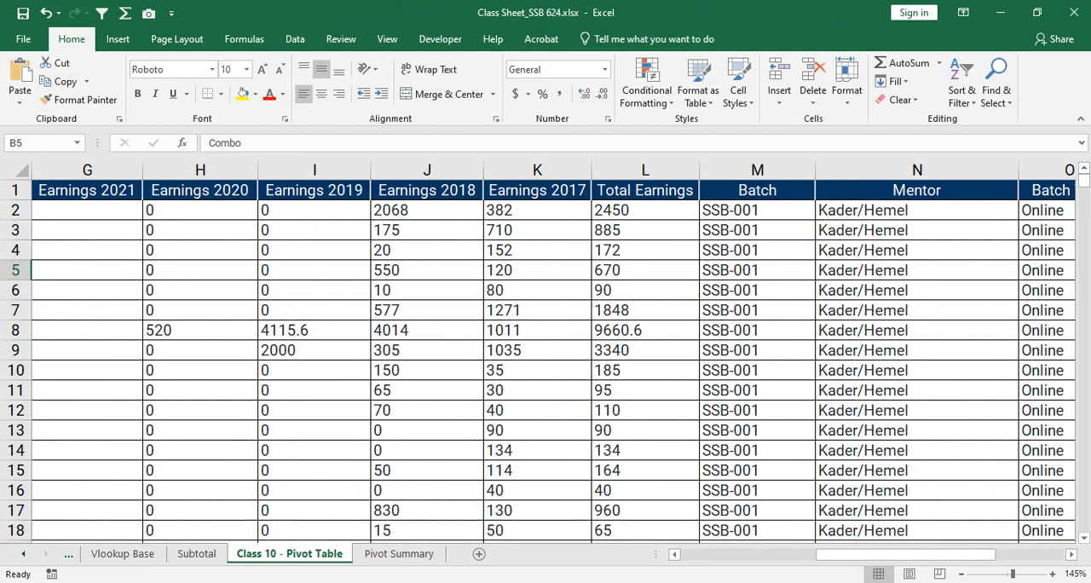
left_click(645, 231)
mouse_move(645, 211)
left_mouse_down()
mouse_move(646, 530)
mouse_move(645, 211)
left_mouse_up()
scroll(645, 358, "down", 3)
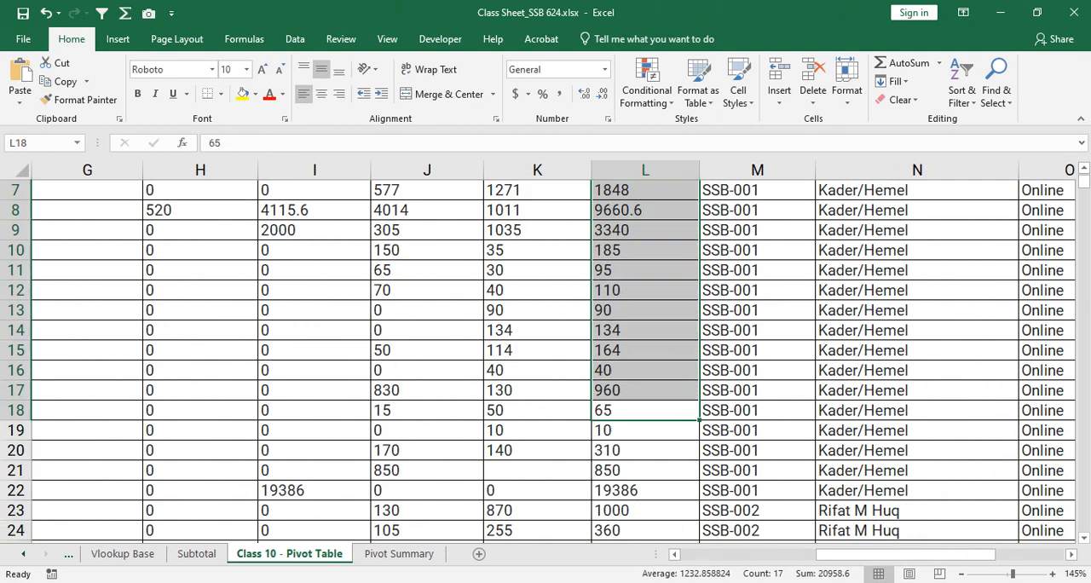
left_click_drag(645, 310, 645, 511)
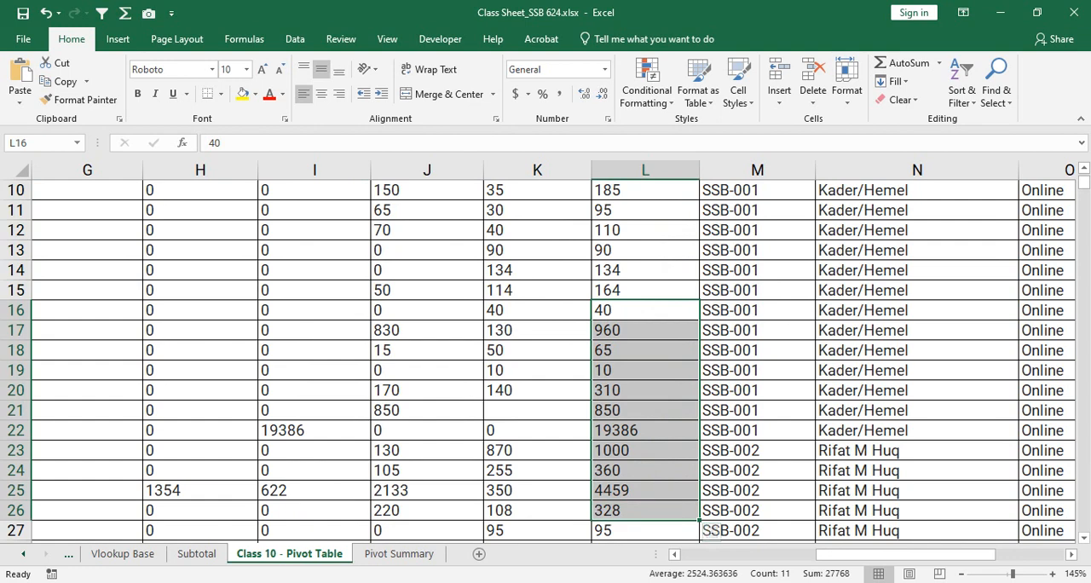
scroll(645, 358, "up", 3)
left_click(645, 211)
left_click_drag(645, 211, 646, 450)
left_click(645, 331)
- Add the Total Earnings field to the Values area of the PivotTable on Pivot Summary, summed for each course
key("ctrl+Page_Down")
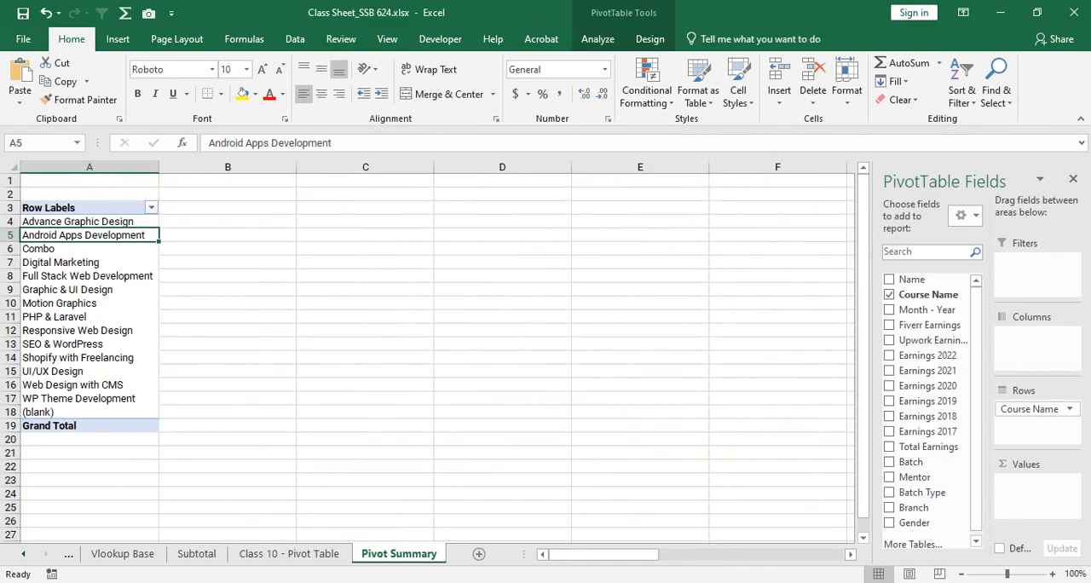
left_click_drag(923, 446, 1035, 495)
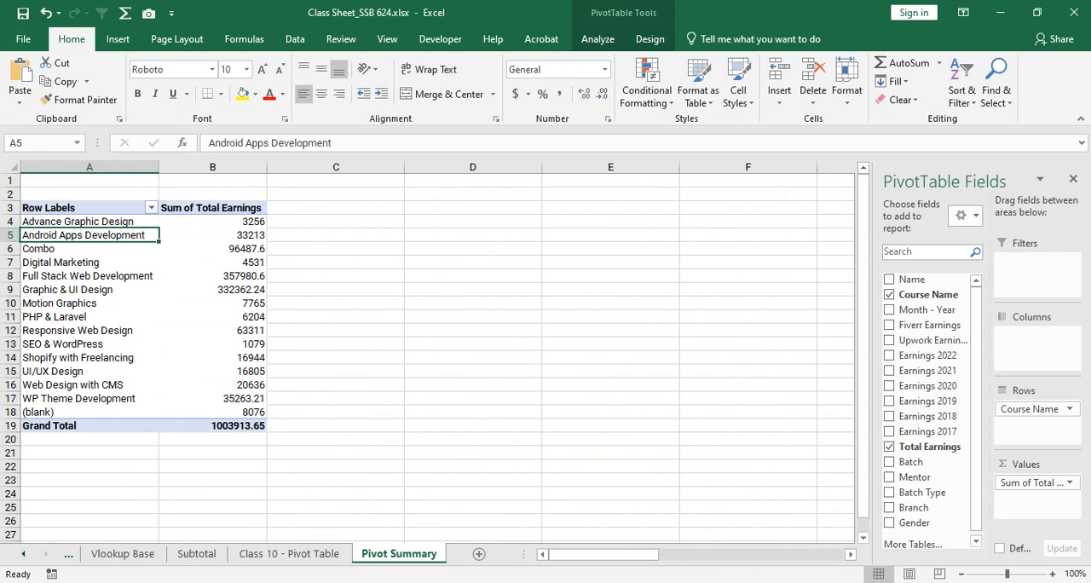
left_click_drag(212, 221, 212, 398)
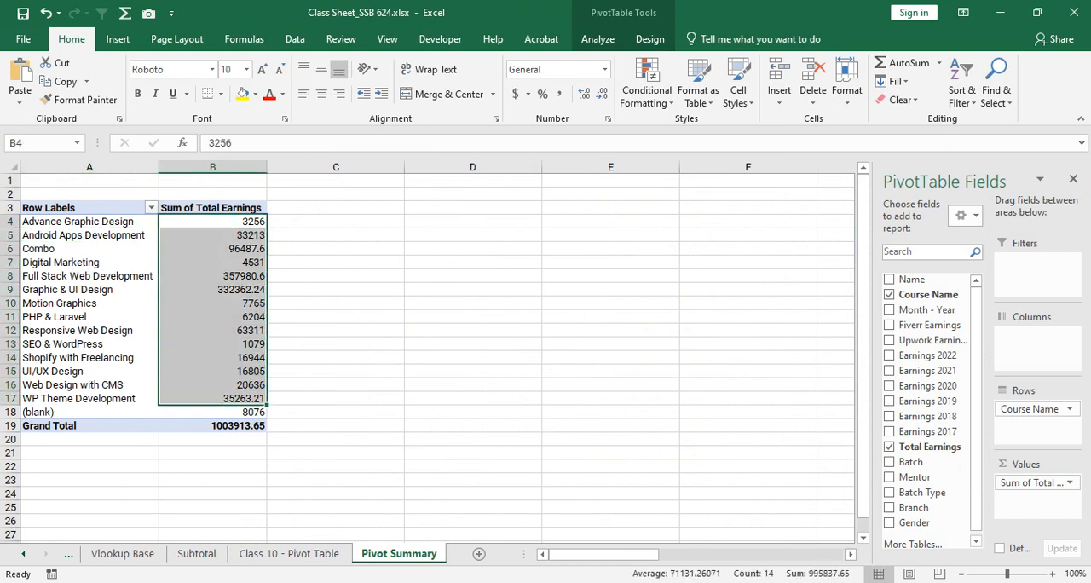
left_click(212, 290)
scroll(428, 352, "up", 2, "ctrl")
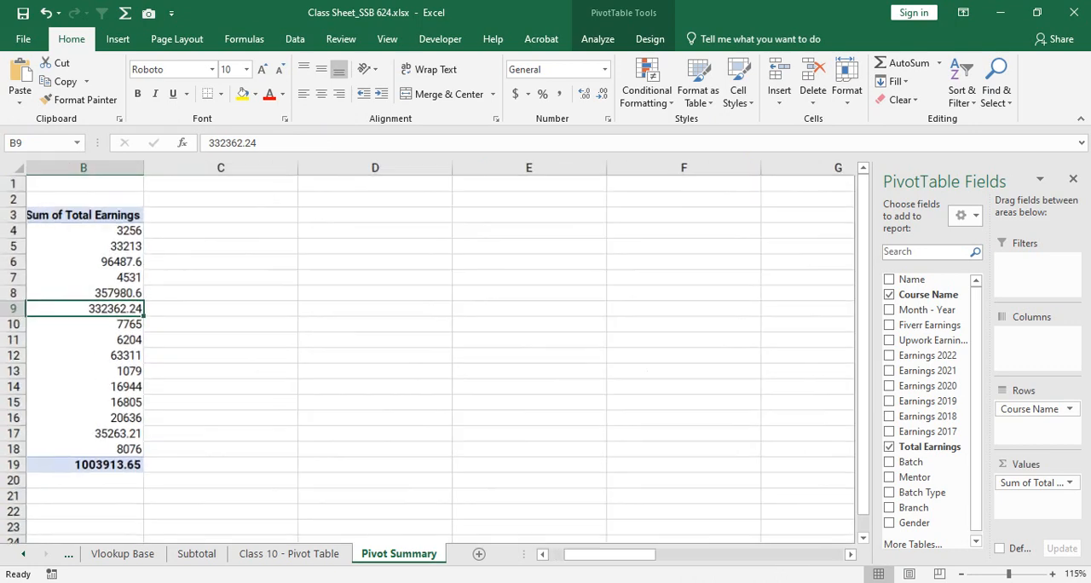
left_click_drag(614, 554, 594, 554)
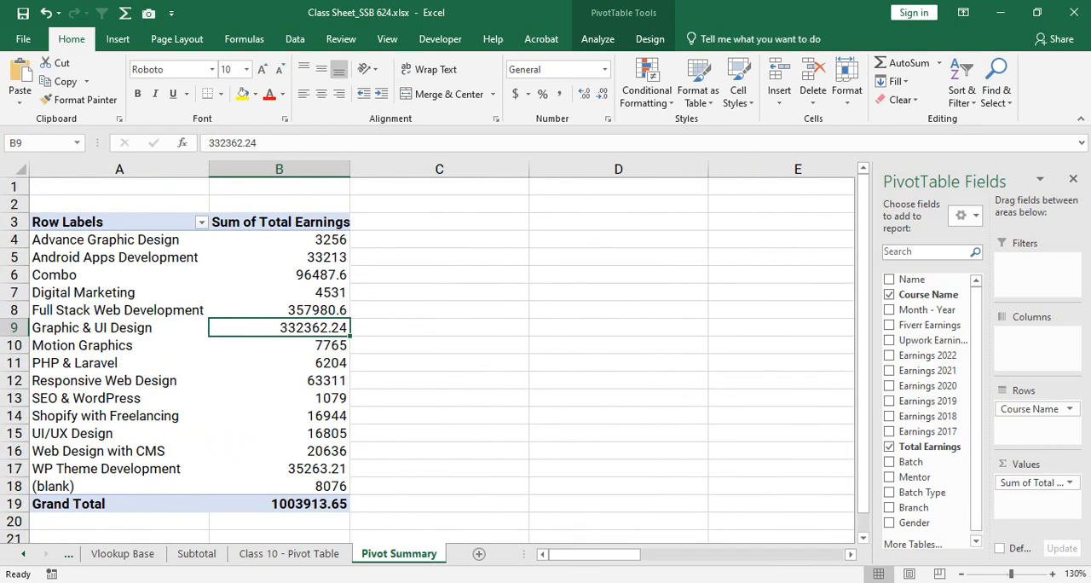
- Check the summed earnings of individual courses row by row, including Advance Graphic Design, Combo and (blank), and the grand total
left_click_drag(157, 240, 248, 240)
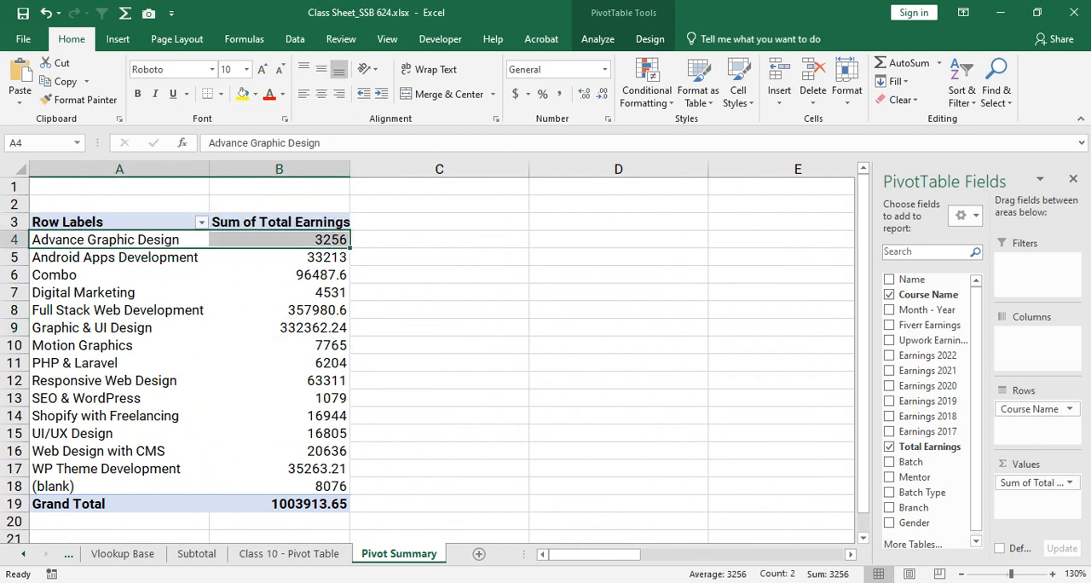
left_click_drag(162, 257, 247, 258)
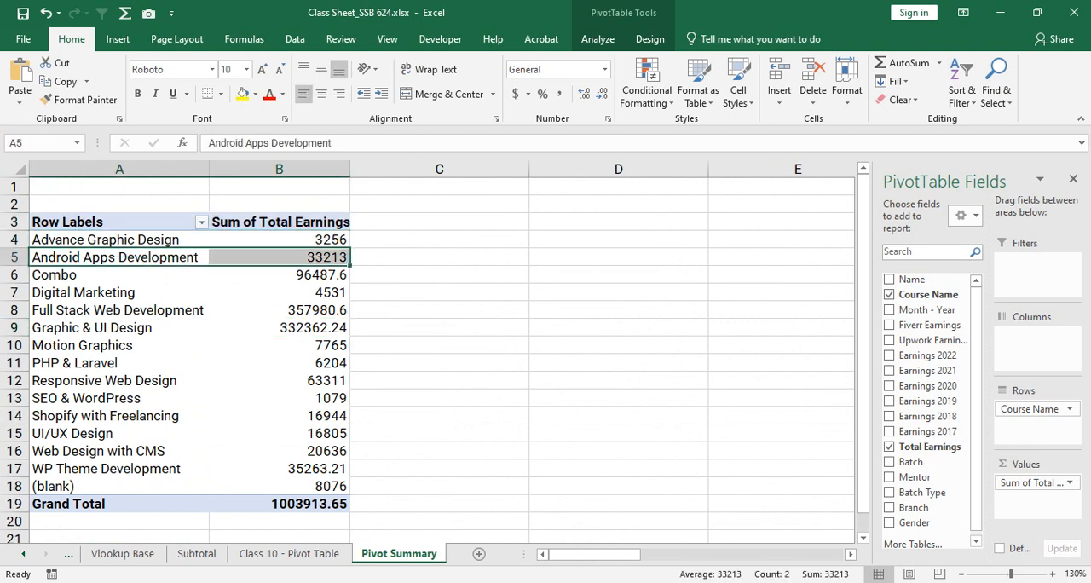
left_click_drag(162, 276, 248, 276)
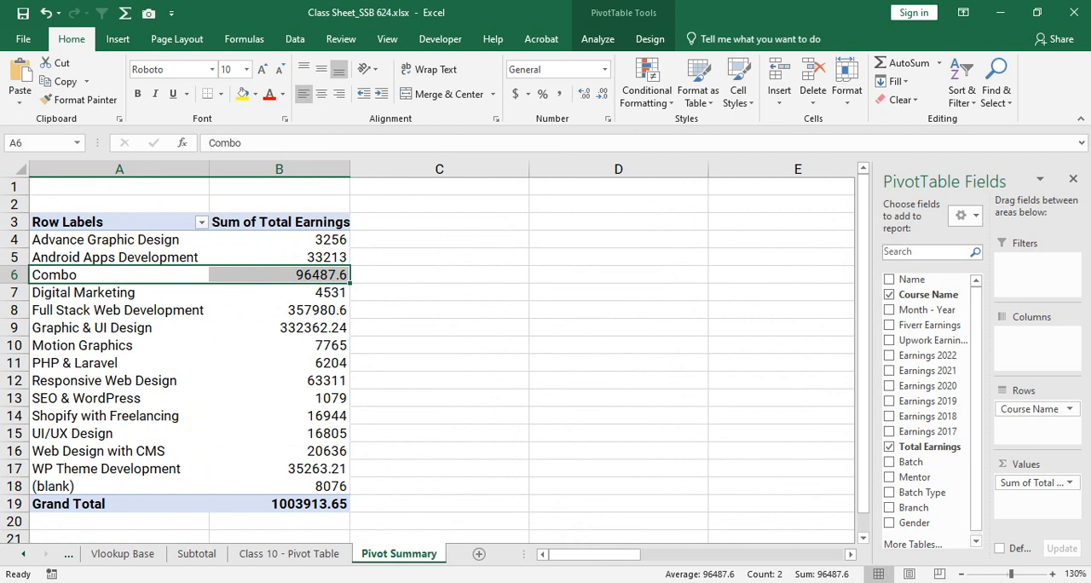
left_click(162, 329)
left_click_drag(162, 329, 247, 327)
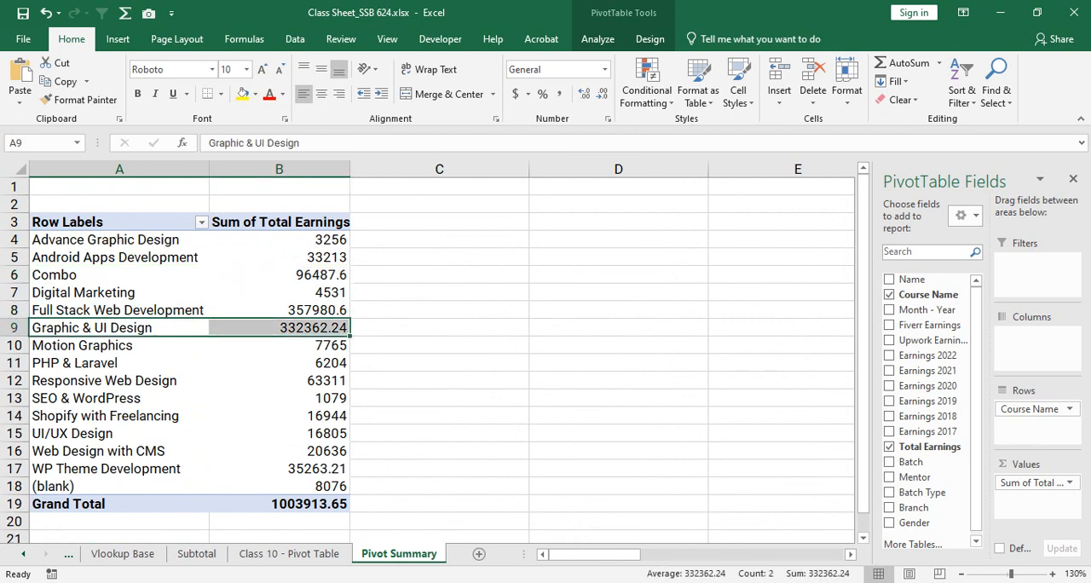
left_click_drag(162, 487, 247, 487)
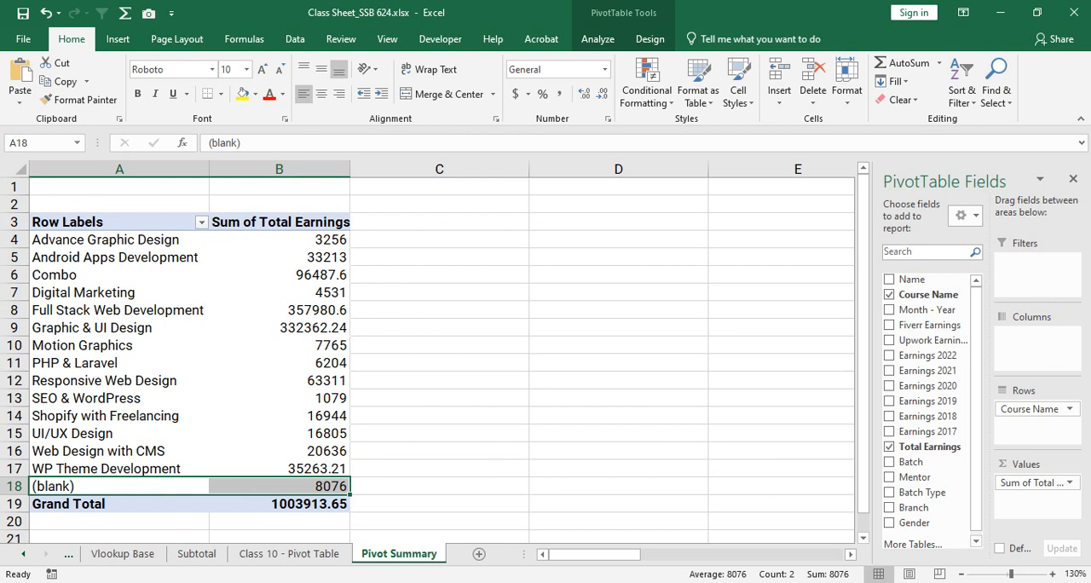
left_click(289, 503)
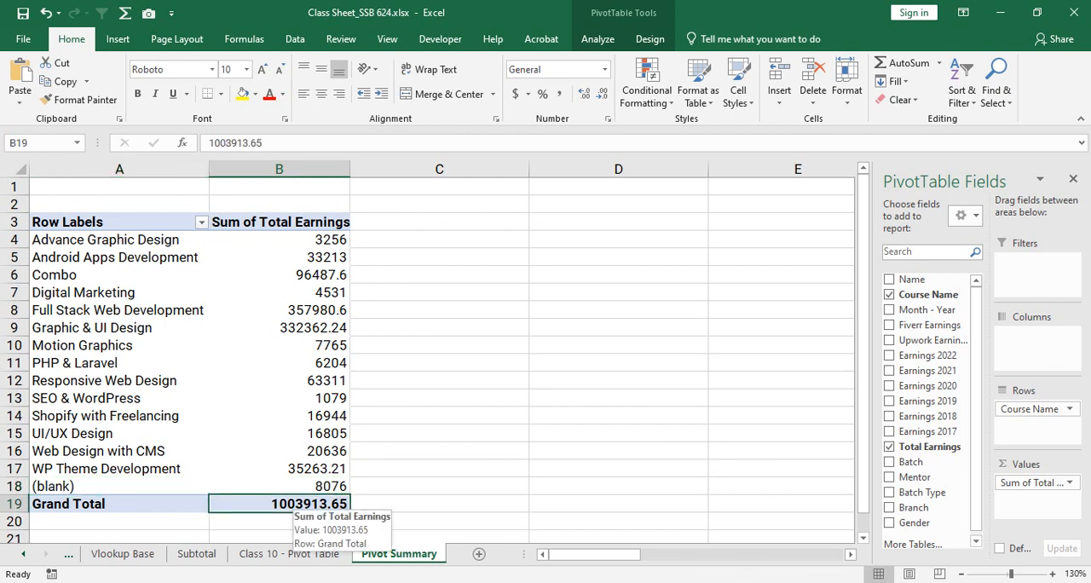
- Review the Sum of Total Earnings values in column B and compare them with the source sheet's Total Earnings column
left_click_drag(278, 239, 279, 469)
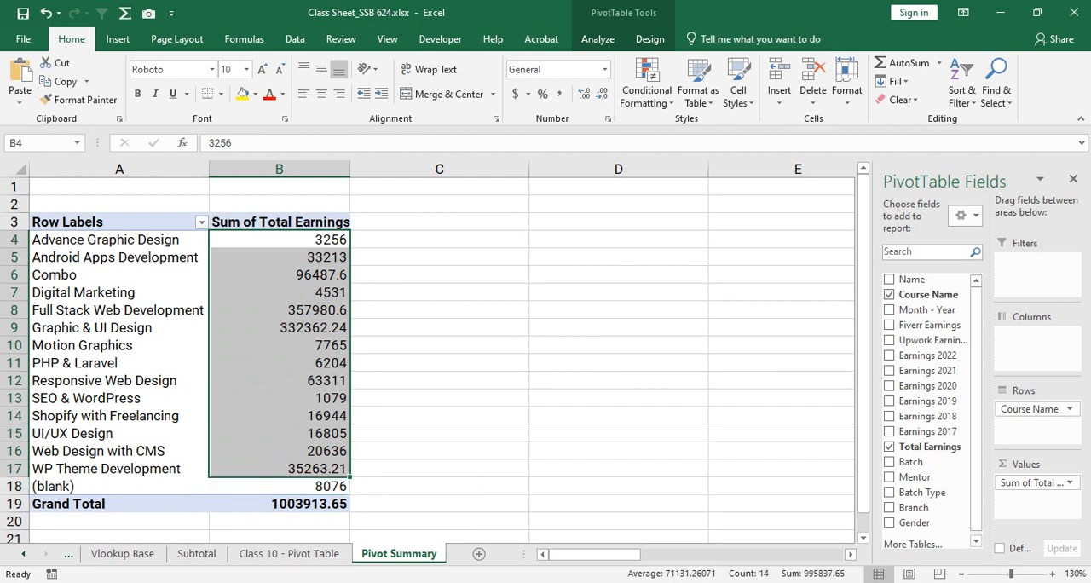
left_click(320, 309)
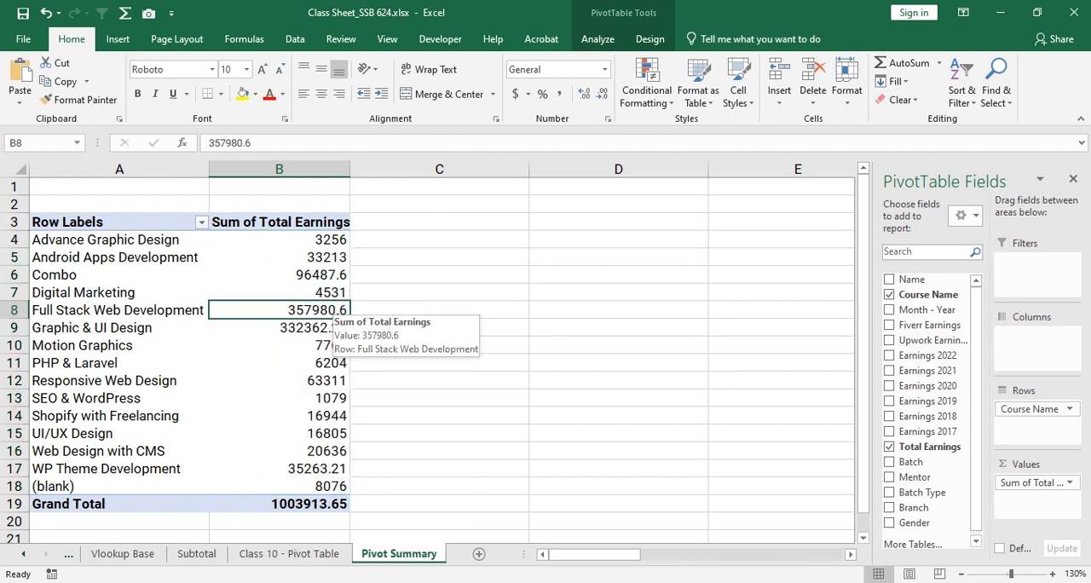
left_click_drag(279, 240, 279, 469)
left_click(279, 416)
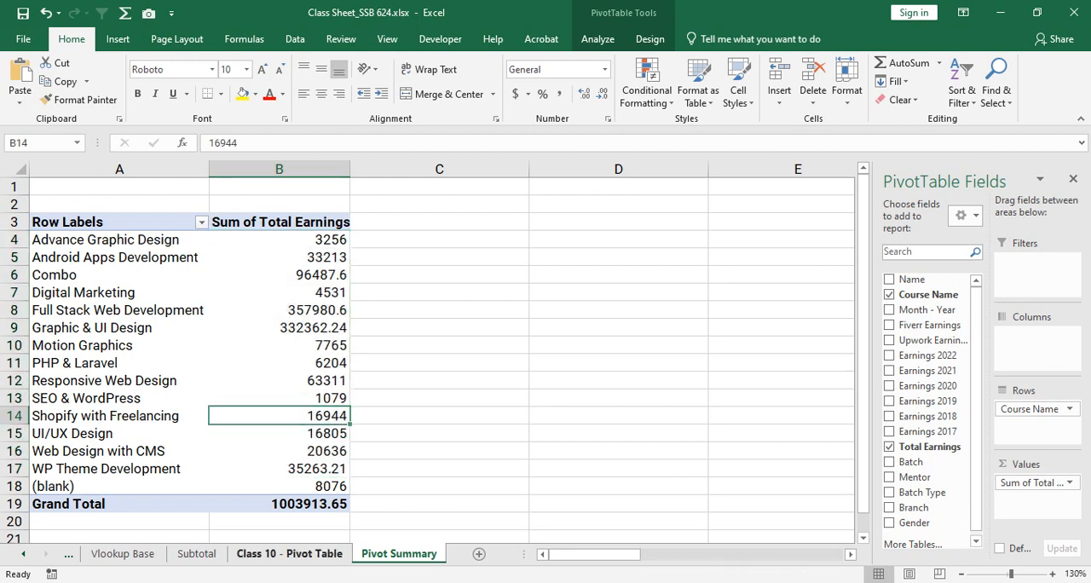
left_click(289, 554)
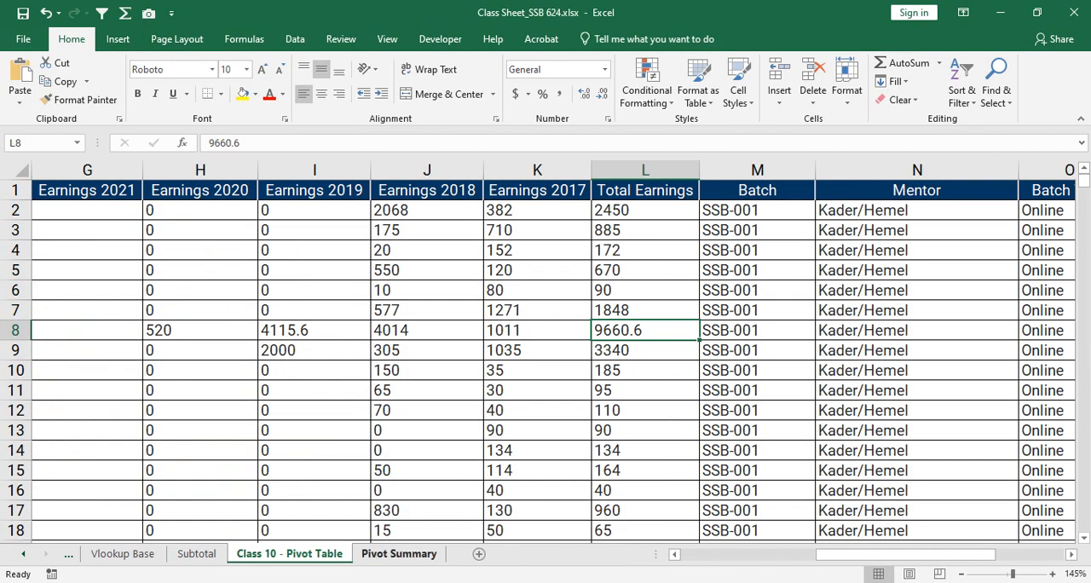
left_click(399, 553)
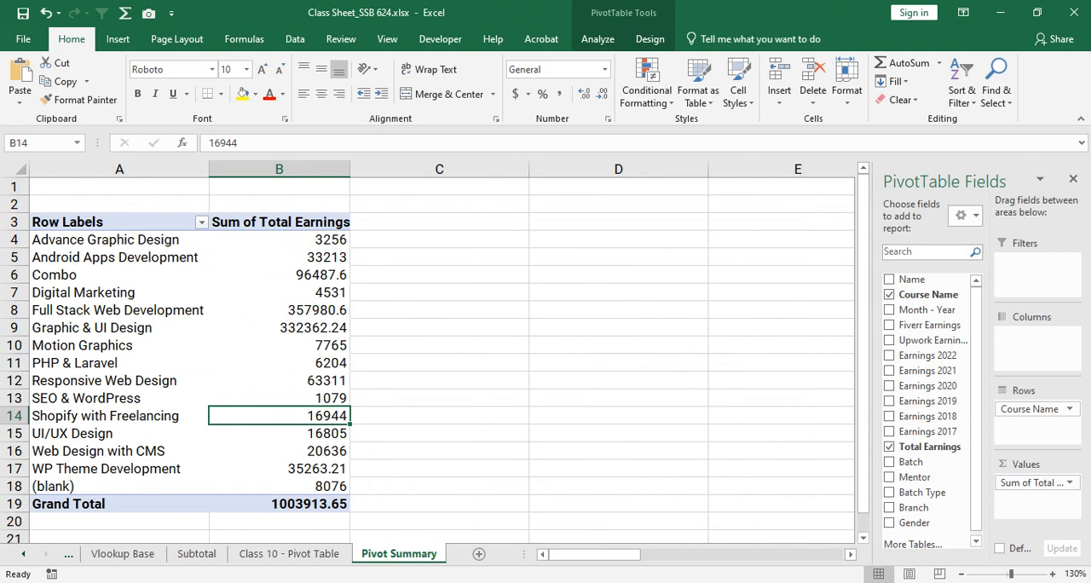
left_click_drag(279, 240, 278, 451)
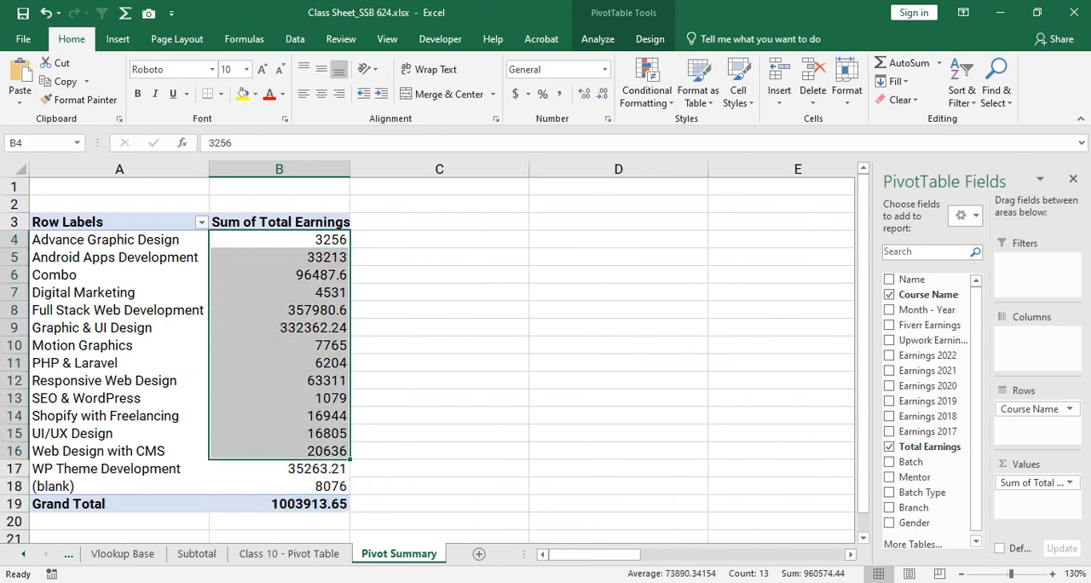
left_click(278, 328)
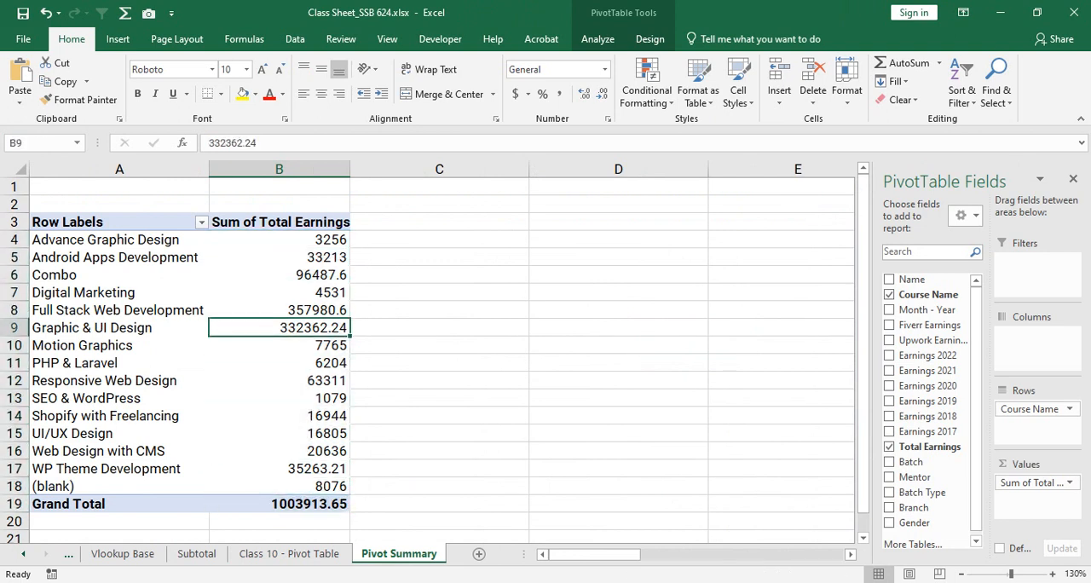
- Remove Total Earnings from the PivotTable to view the bare course labels, and add it back to the Values area
left_click(890, 447)
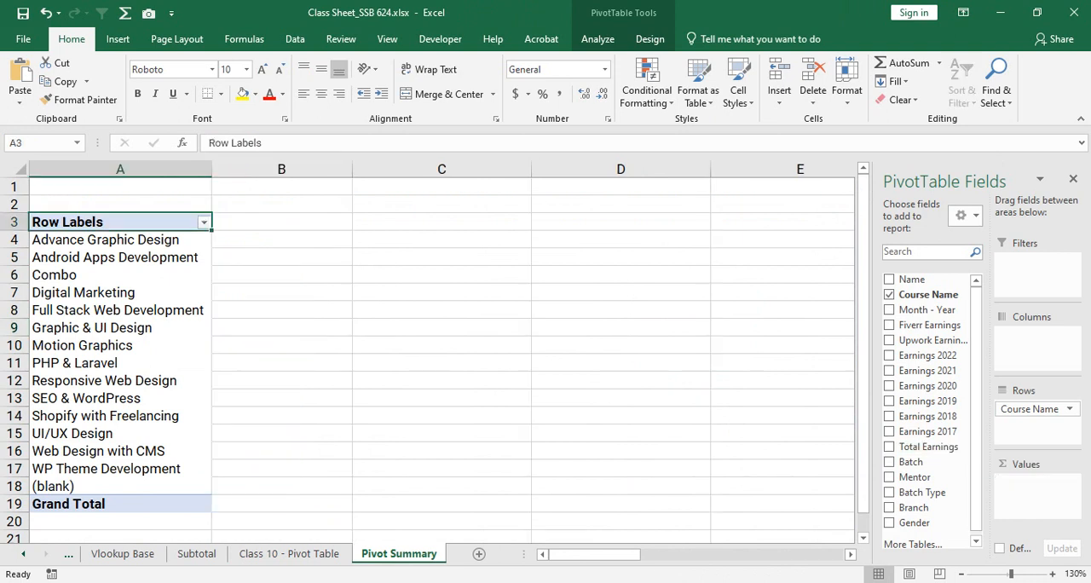
left_click(171, 269)
left_click(181, 240)
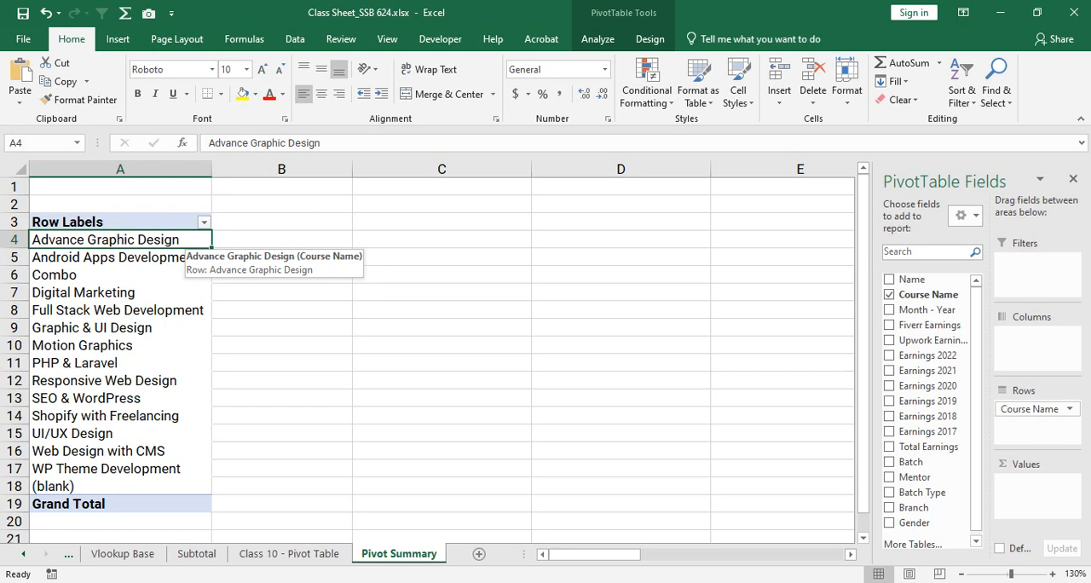
left_click_drag(923, 447, 1036, 483)
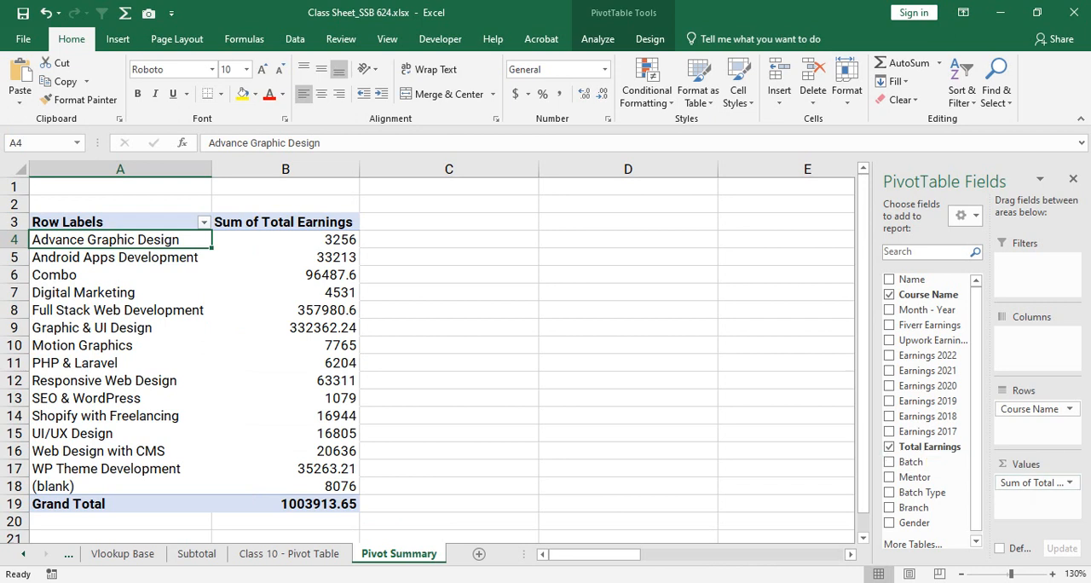
- Look over the restored sums in column B and single out the Graphic & UI Design row with its total
left_click_drag(286, 239, 286, 381)
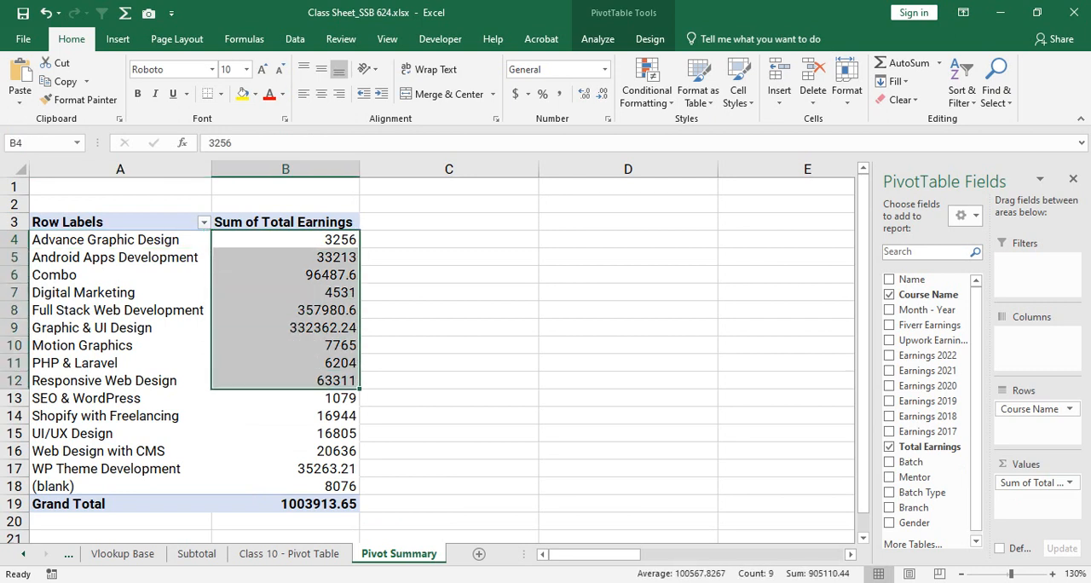
left_click(286, 328)
left_click(120, 323)
left_click(120, 327)
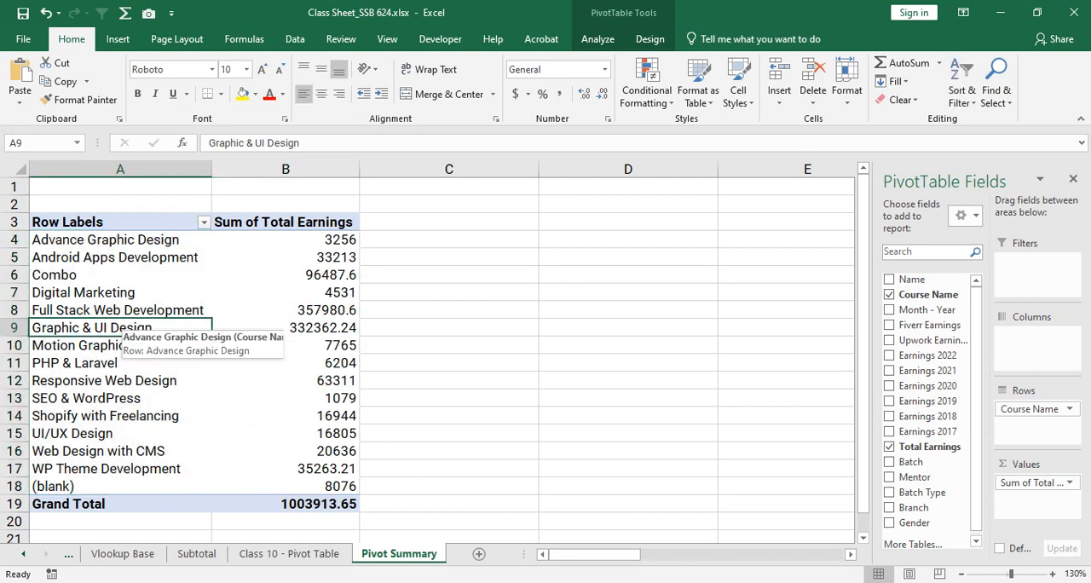
left_click_drag(121, 327, 285, 327)
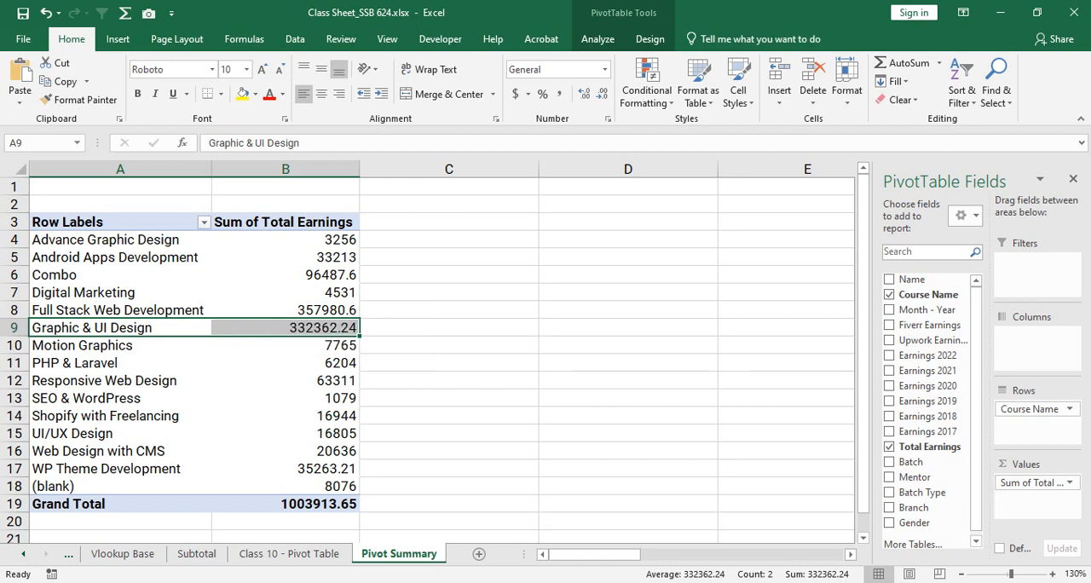
- Find the Graphic & UI Design entries in the source sheet and examine their Total Earnings in L26:L32
key("ctrl+Page_Up")
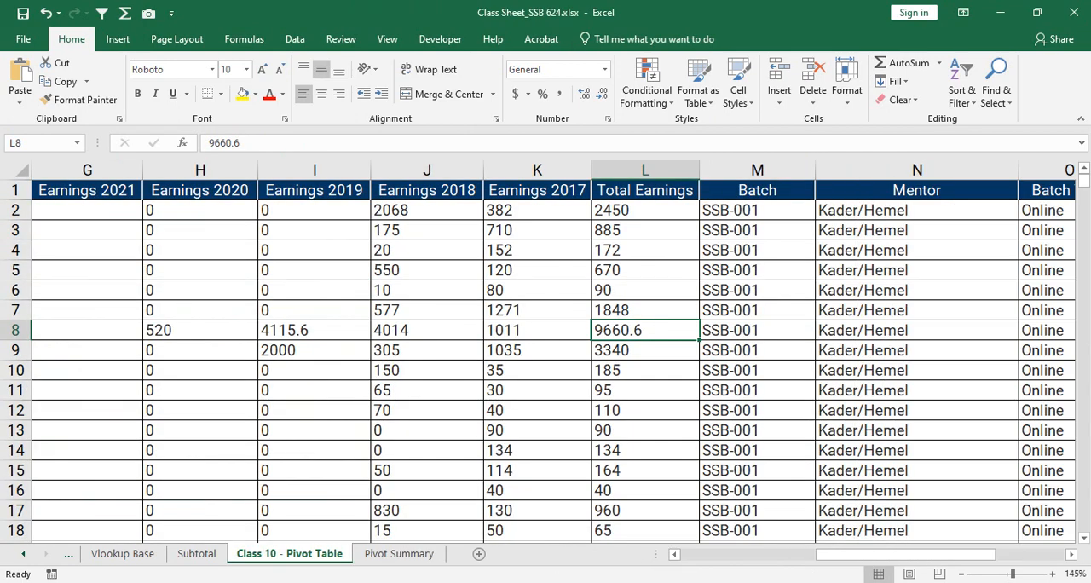
left_click_drag(954, 554, 818, 554)
scroll(554, 362, "down", 5)
scroll(555, 362, "down", 2)
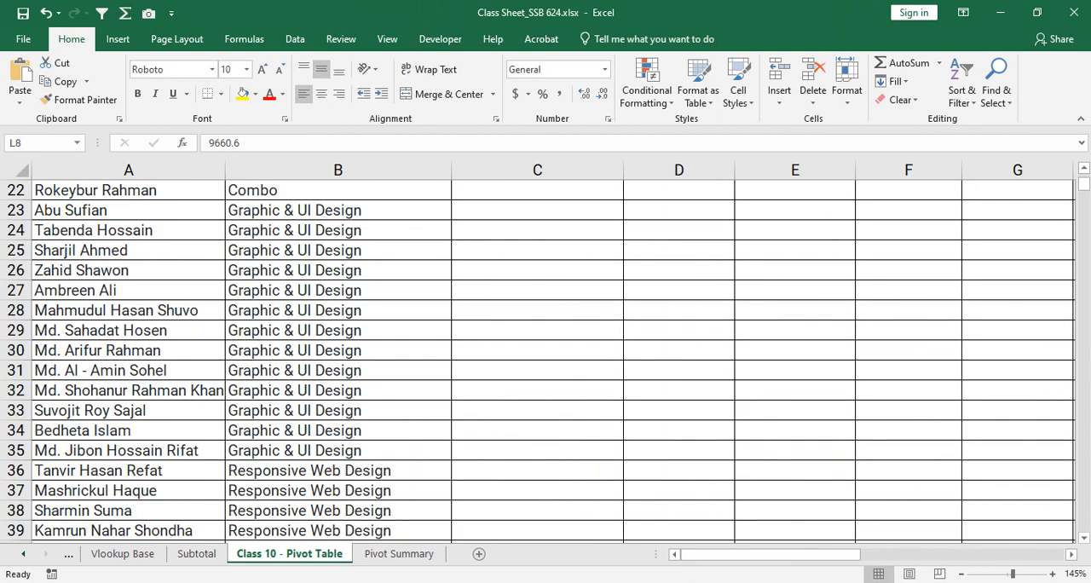
left_click_drag(299, 271, 418, 389)
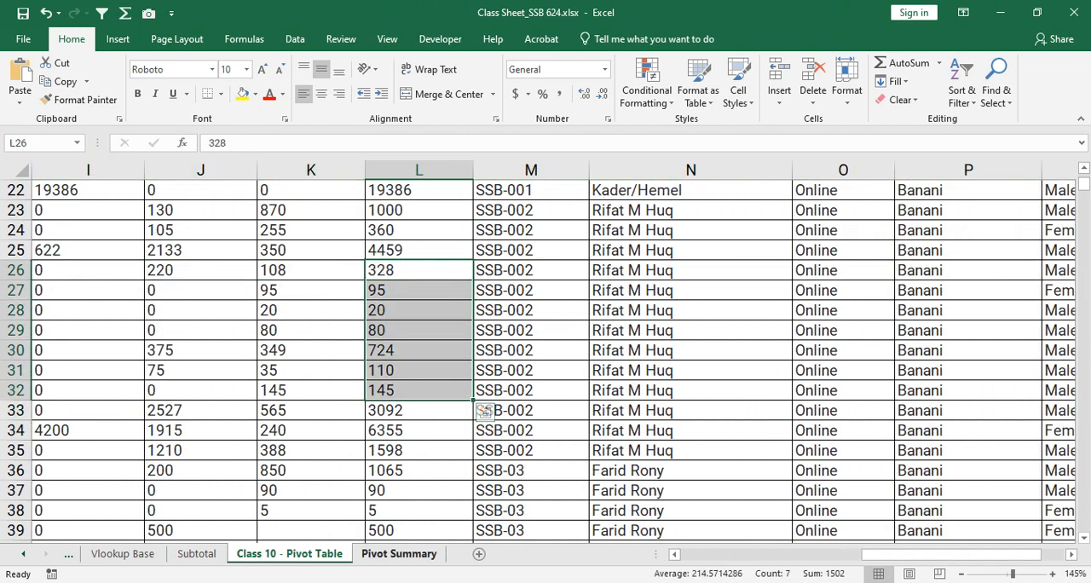
- Review the PivotTable's course labels in A4:A18 on Pivot Summary, ending on Android Apps Development
key("ctrl+Page_Down")
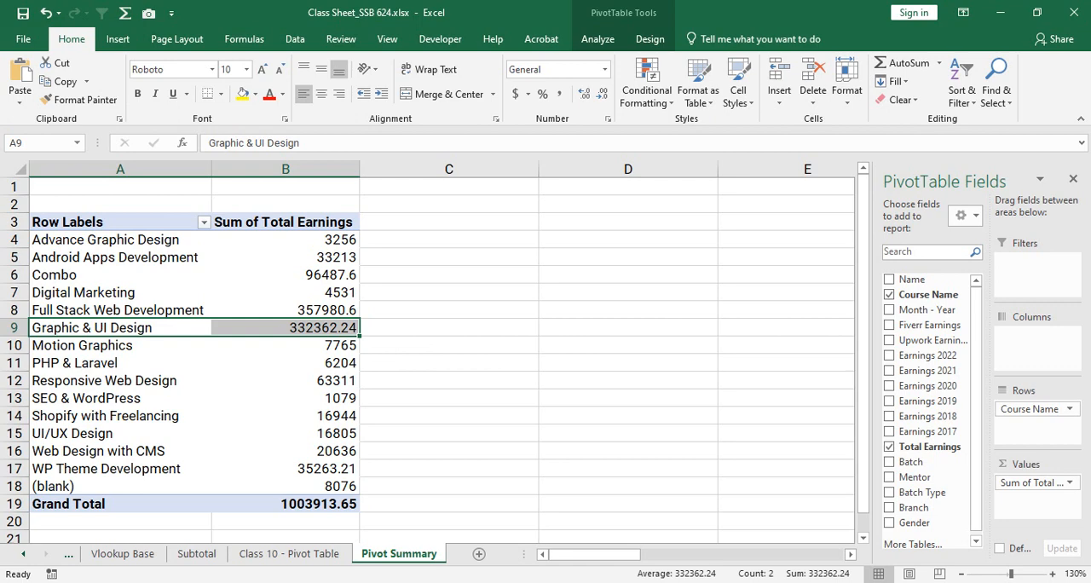
left_click_drag(119, 240, 119, 468)
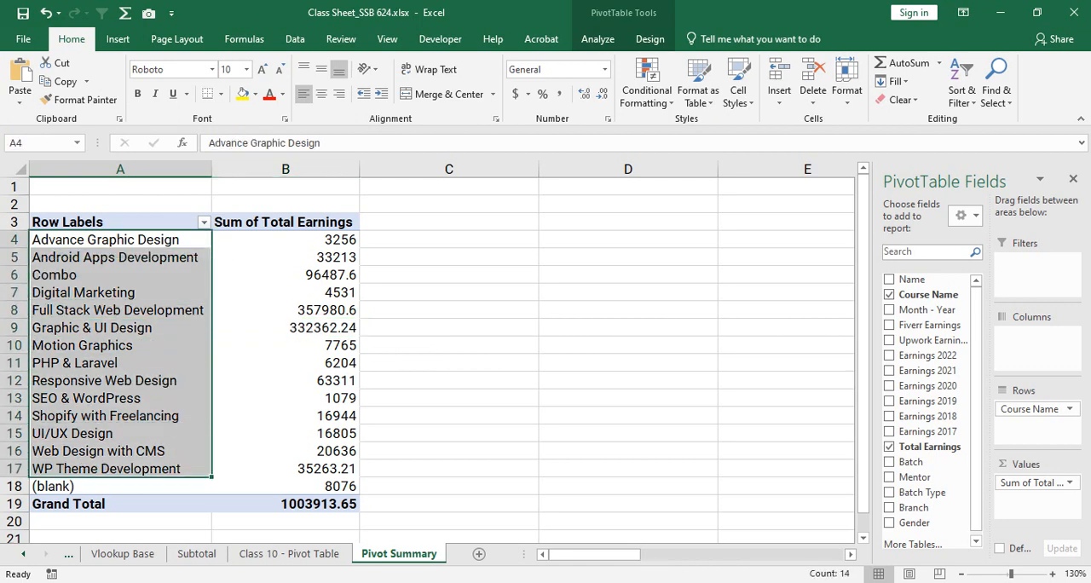
scroll(426, 352, "down", 1)
key("shift+Down")
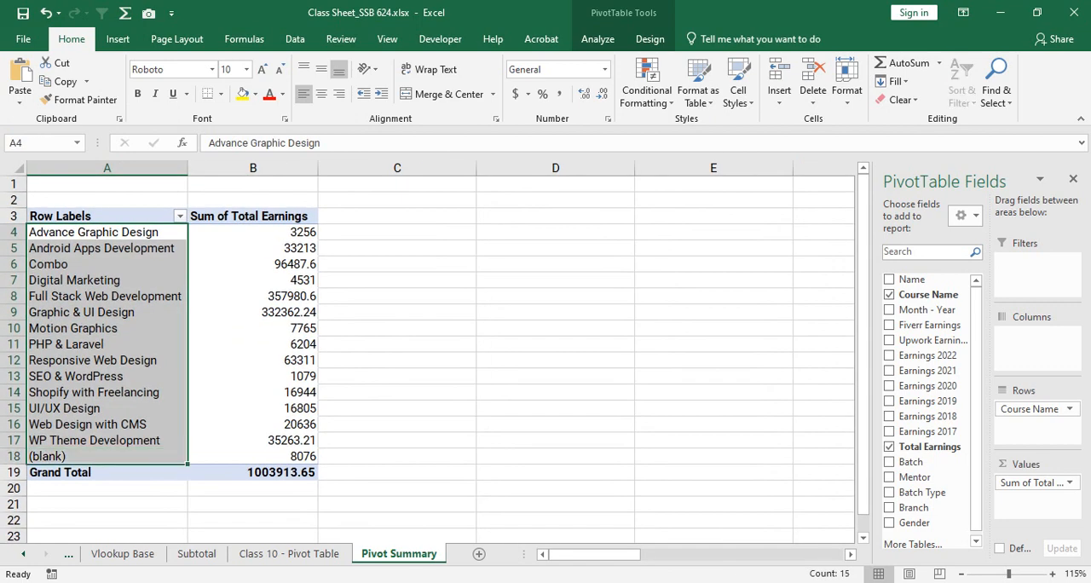
left_click_drag(111, 233, 110, 297)
left_click(111, 248)
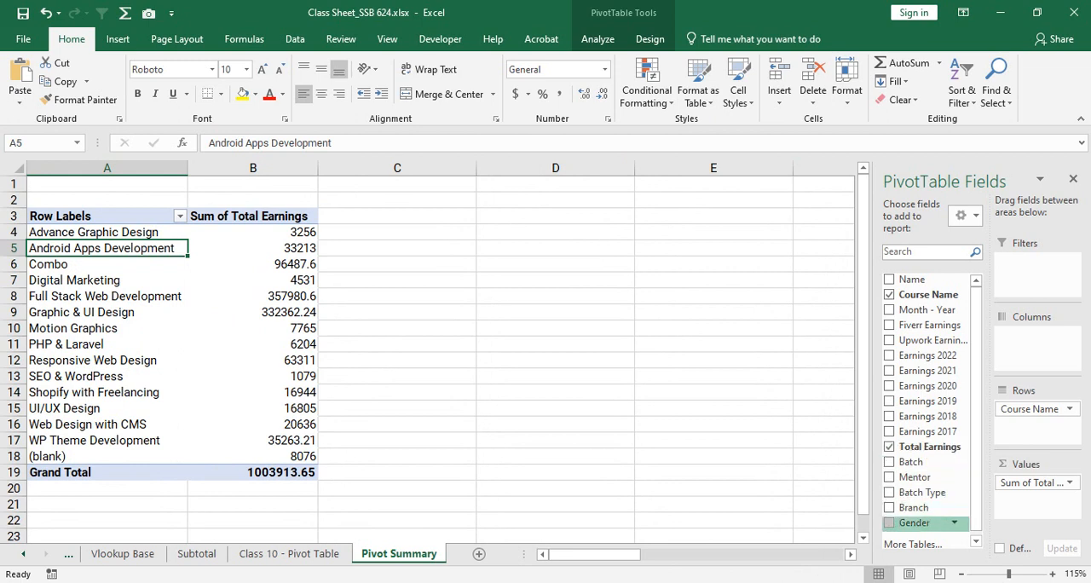
- Add Gender beneath Course Name in the PivotTable's Rows area and go through the Advance Graphic Design breakdown by gender
left_click_drag(915, 522, 1033, 426)
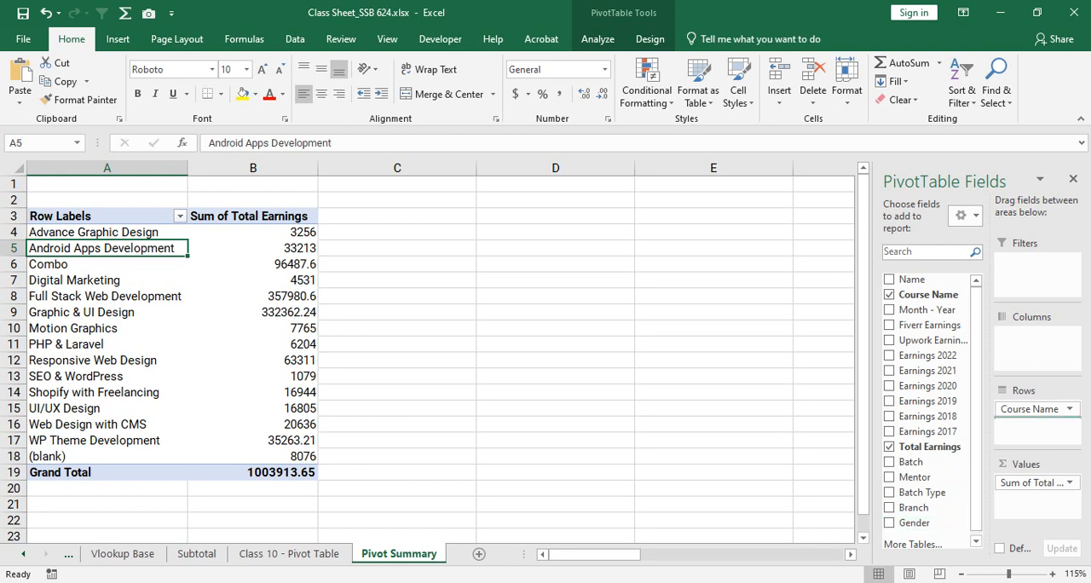
left_click_drag(1033, 426, 1033, 426)
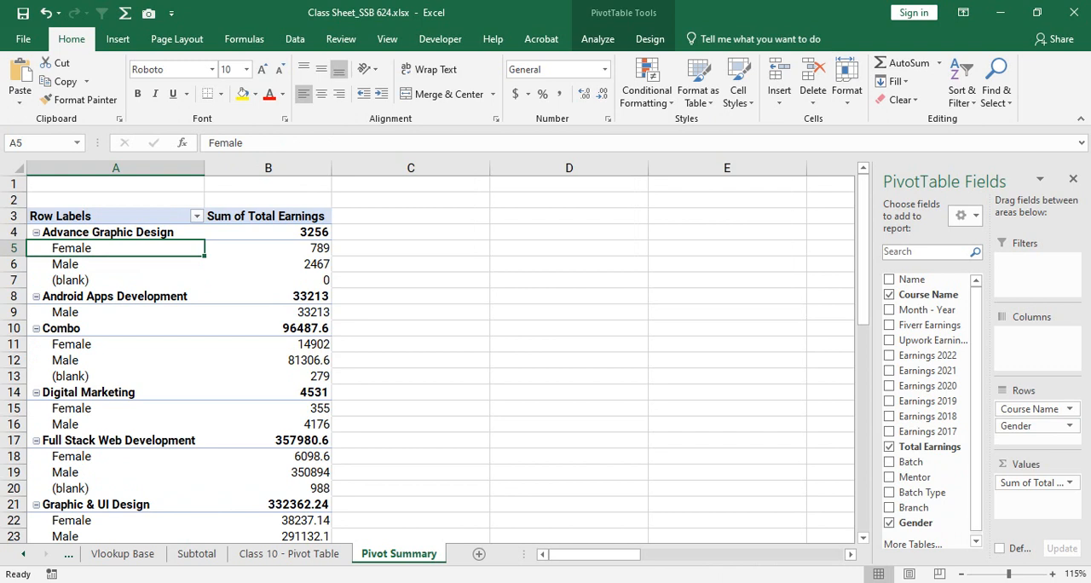
left_click_drag(142, 232, 260, 232)
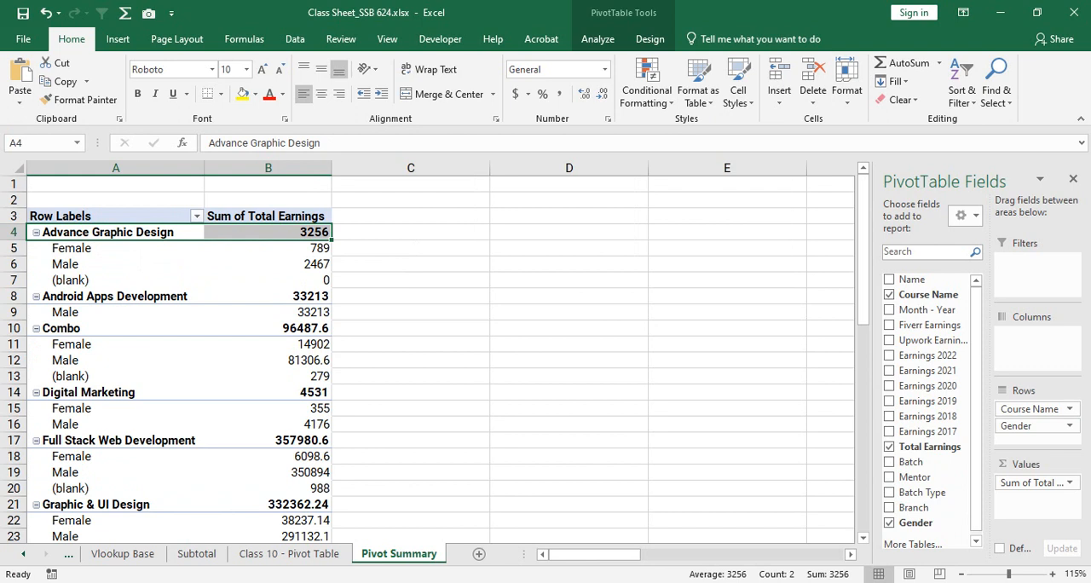
left_click_drag(142, 248, 260, 248)
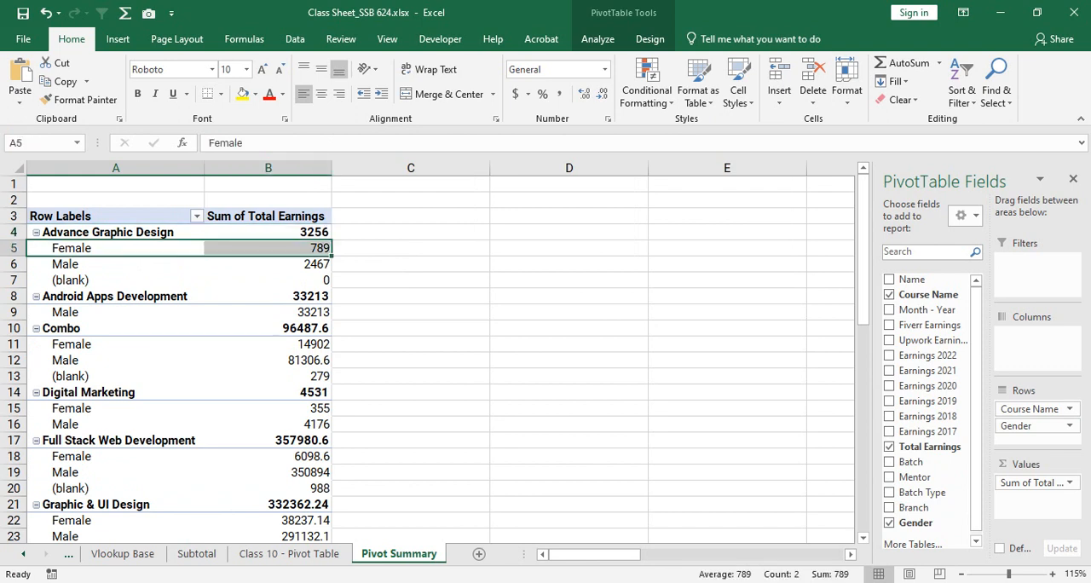
left_click_drag(142, 265, 260, 265)
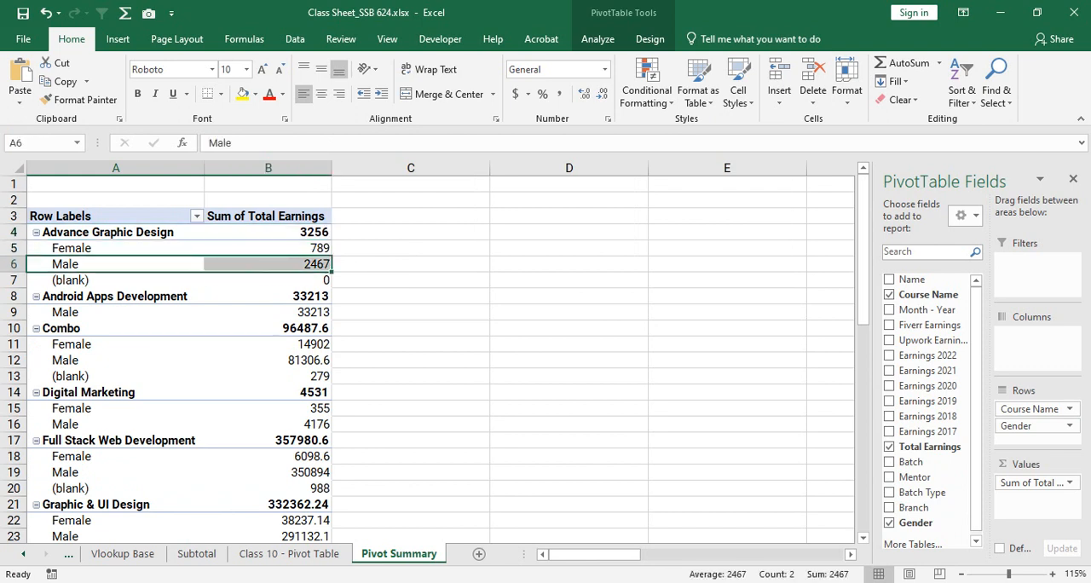
left_click_drag(141, 280, 260, 281)
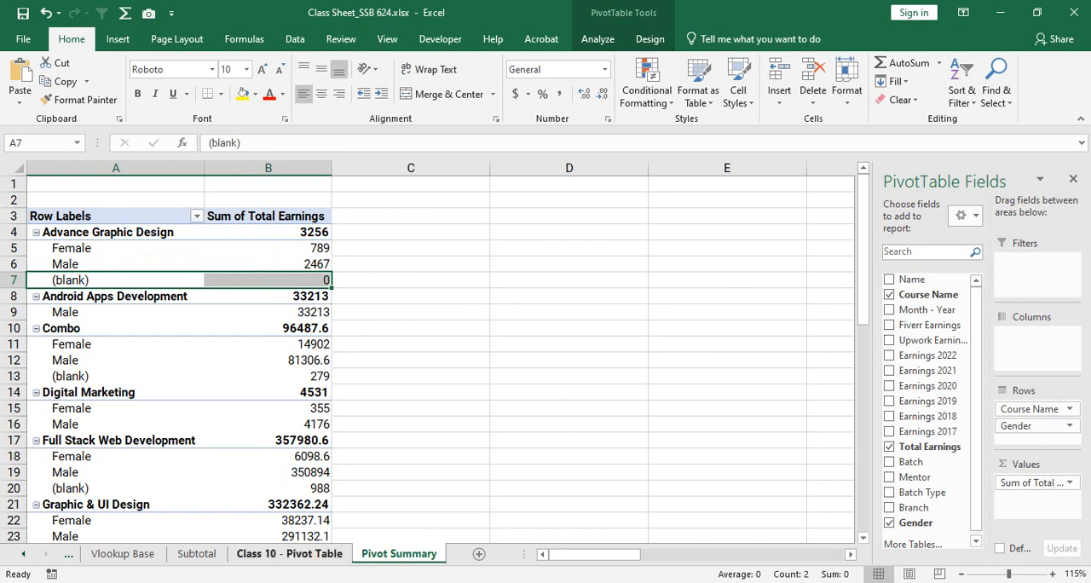
- Examine the course names in column B of the Class 10 - Pivot Table source sheet
left_click(289, 554)
left_click_drag(952, 554, 771, 554)
scroll(538, 361, "down", 20)
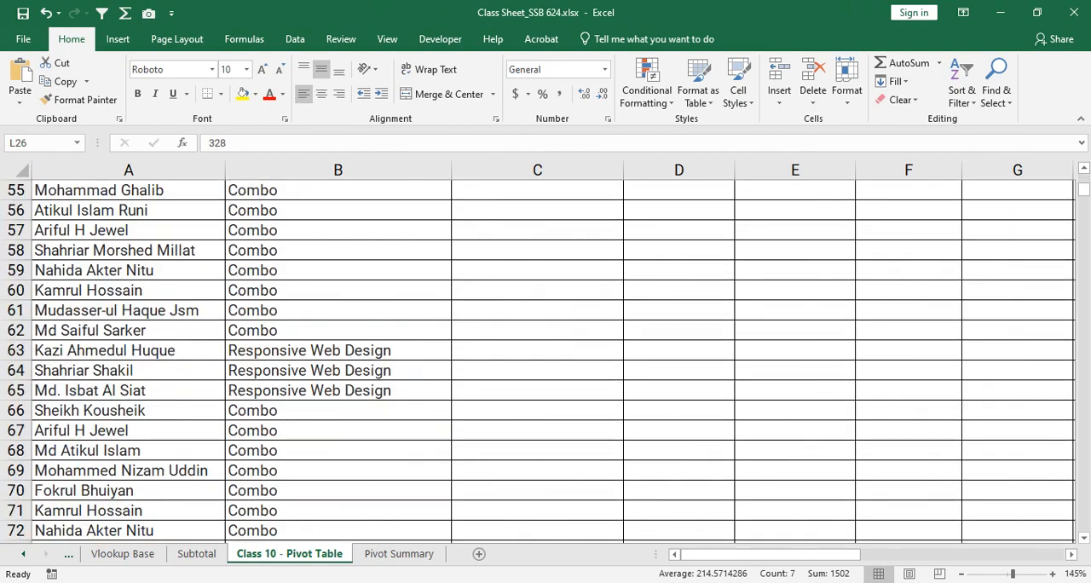
scroll(538, 362, "down", 20)
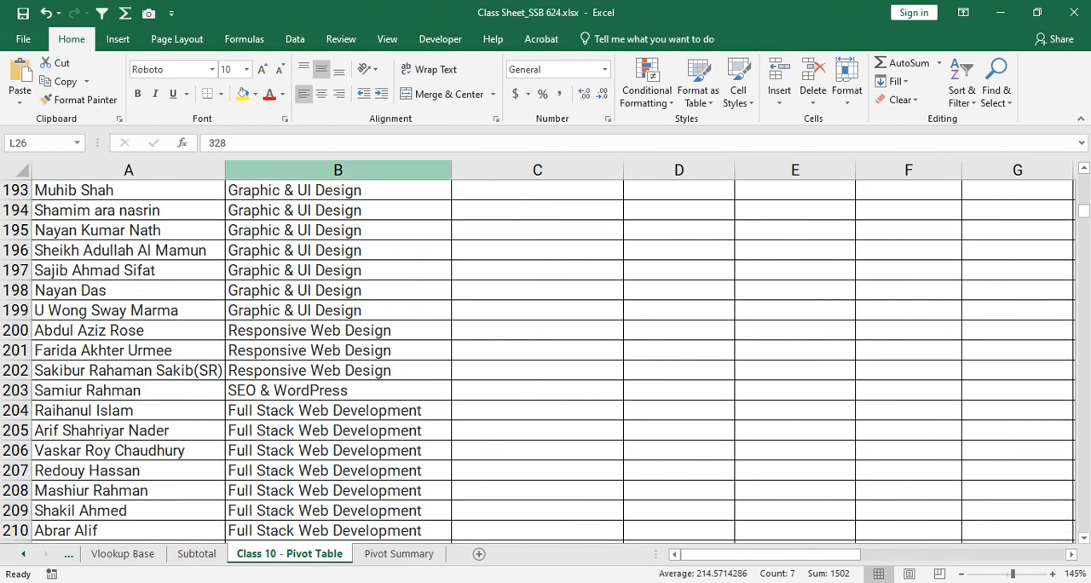
left_click(337, 170)
left_click_drag(338, 251, 337, 271)
scroll(338, 270, "down", 13)
scroll(338, 331, "down", 15)
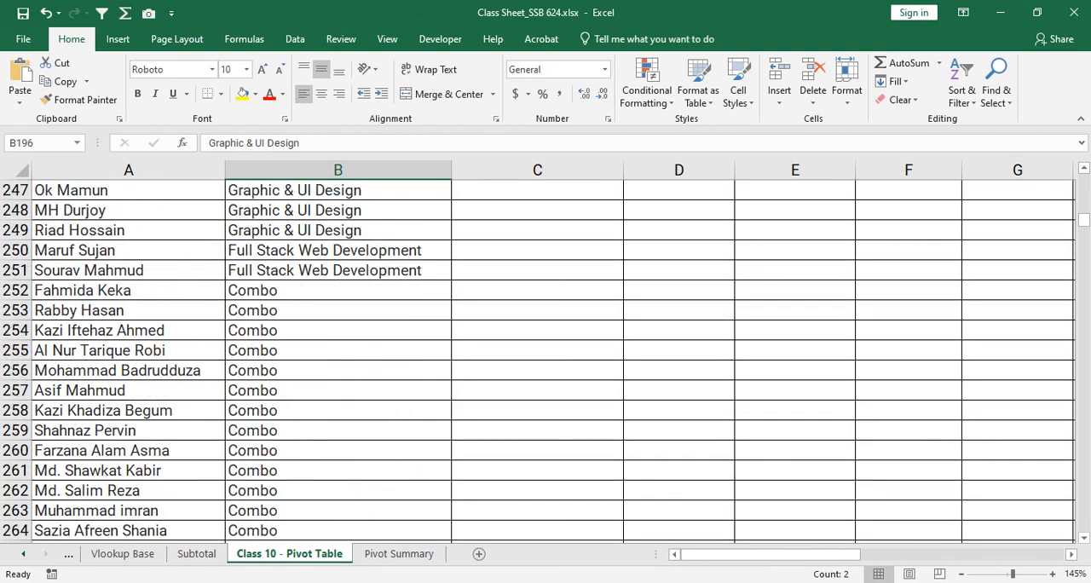
- Clear the course names in B284:B286 of the source sheet, and undo the deletions
left_click(338, 331)
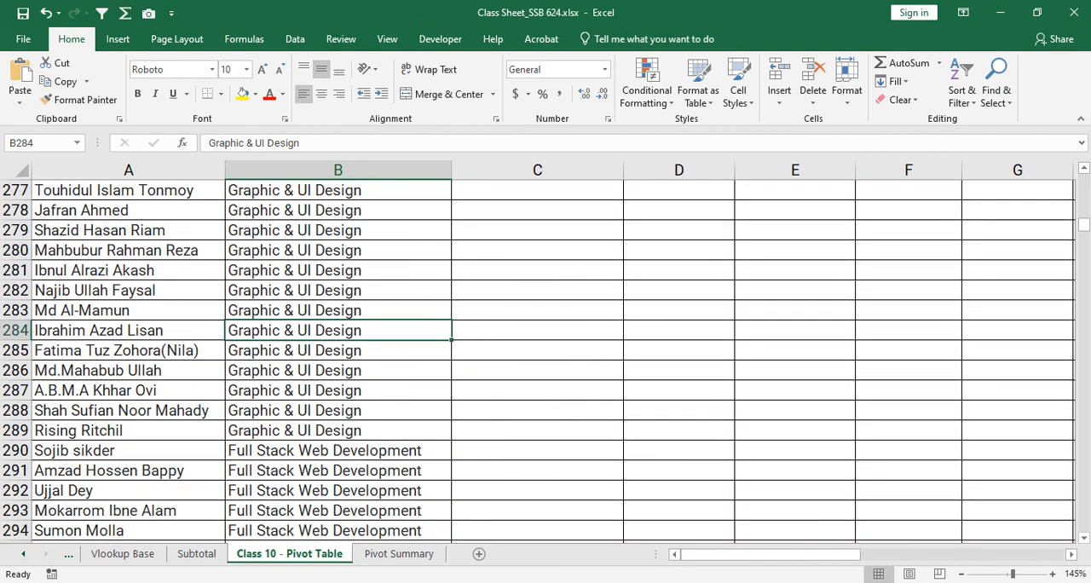
key("BackSpace")
key("Return")
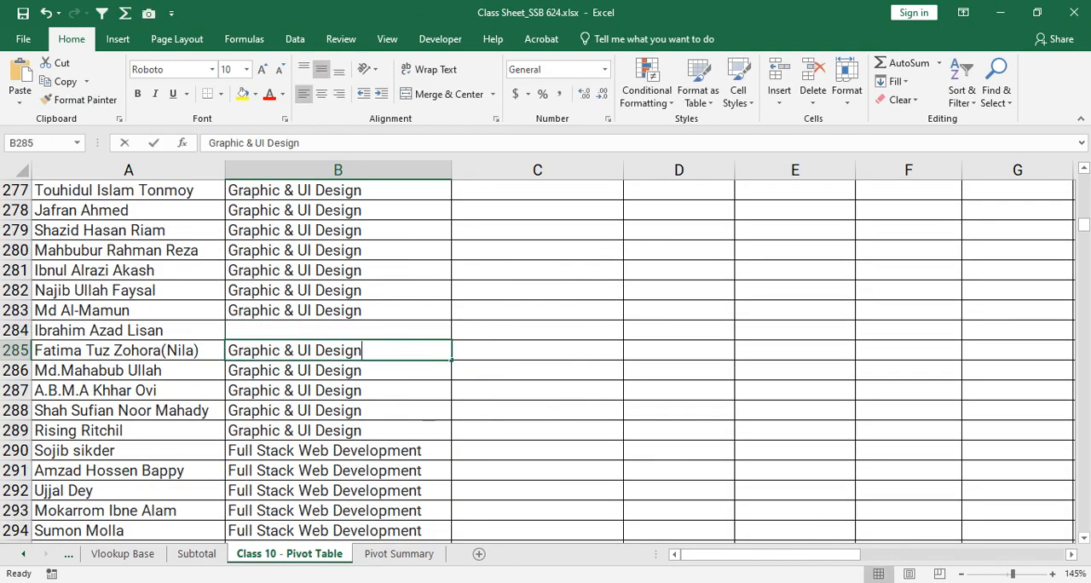
key("BackSpace")
key("Return")
key("BackSpace")
left_click(337, 330)
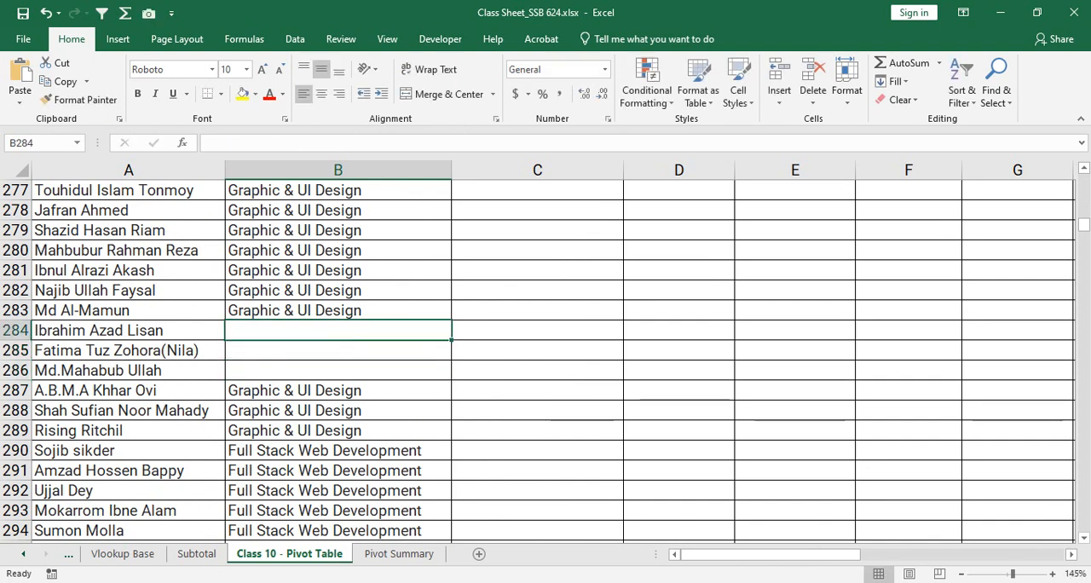
key("ctrl+z")
key("ctrl+z")
key("ctrl+z")
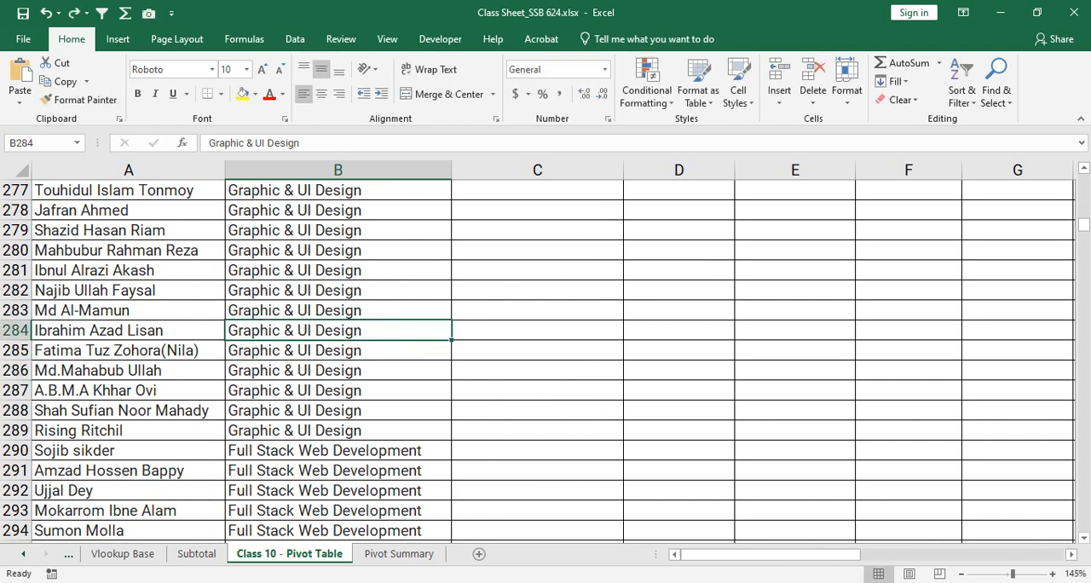
- Search further down column B of the source sheet for empty course names, singling out B455 and B502
scroll(546, 358, "down", 7)
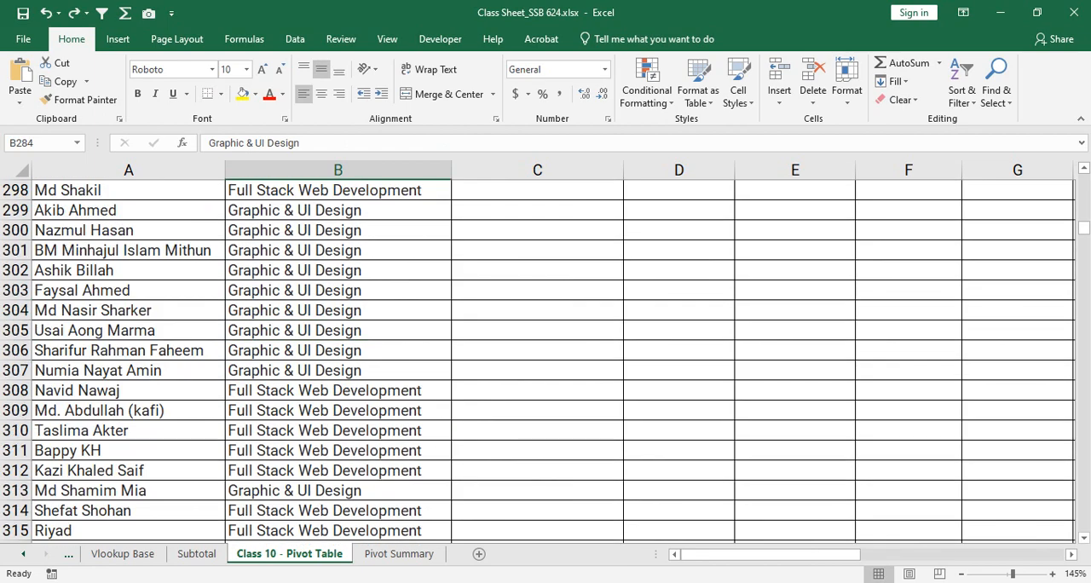
left_click_drag(1084, 227, 1083, 250)
left_click(338, 351)
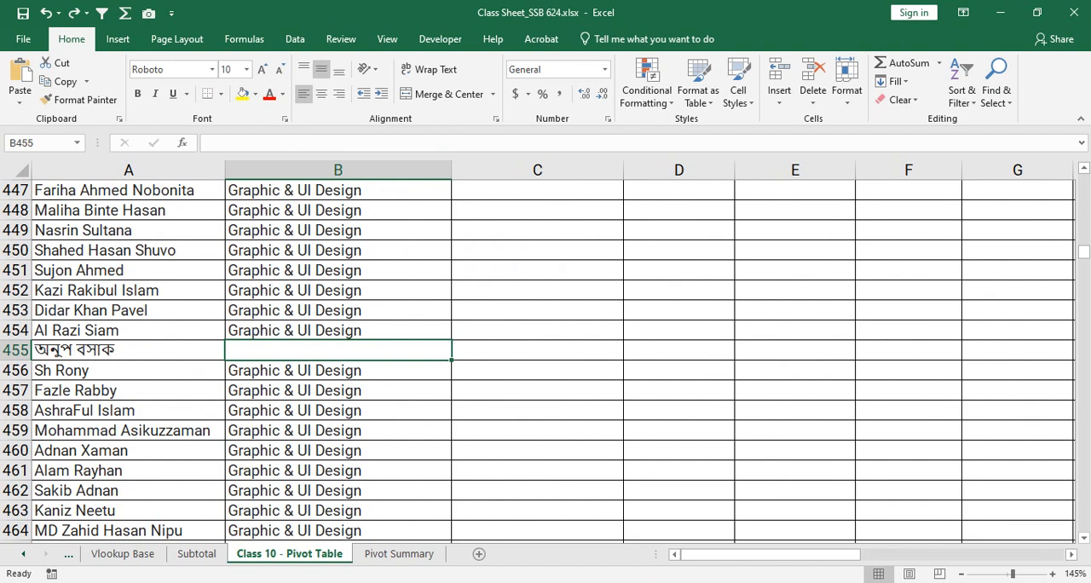
scroll(545, 362, "down", 11)
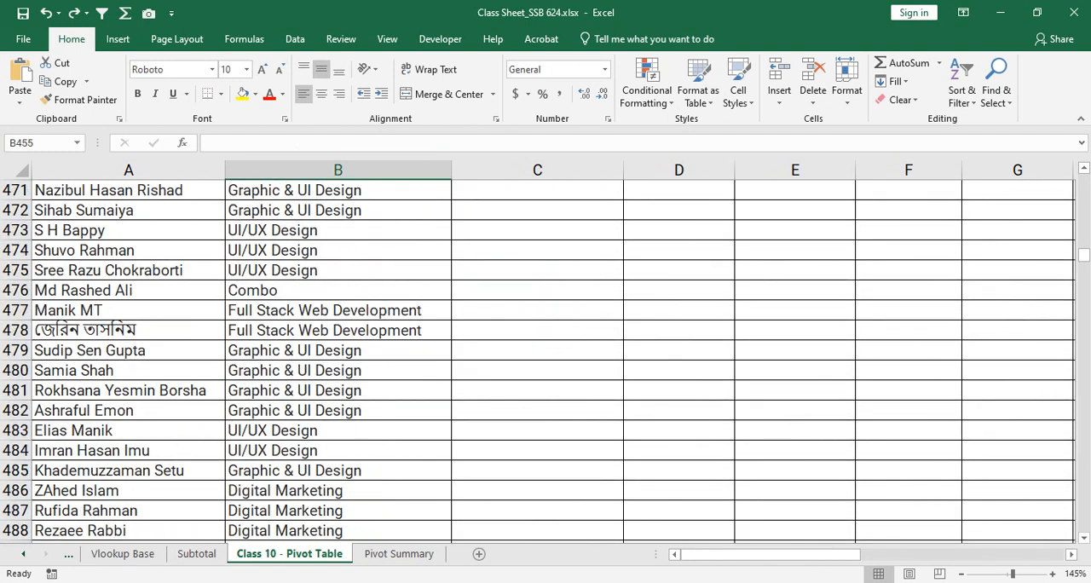
scroll(545, 361, "down", 4)
left_click_drag(339, 289, 338, 330)
left_click(338, 351)
left_click(339, 391)
scroll(546, 362, "down", 4)
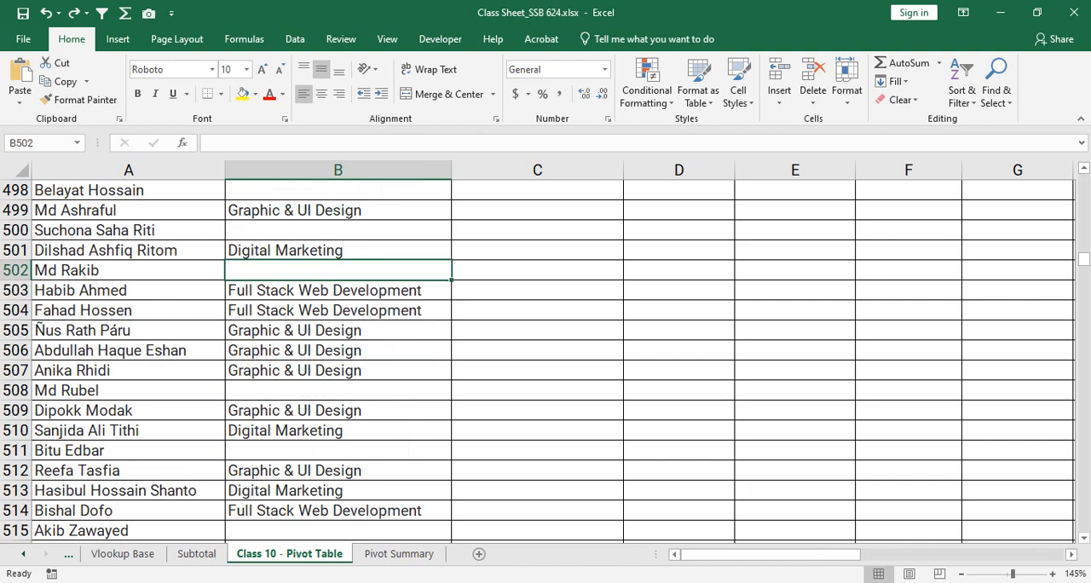
- Single out the empty course cells B515:B518 and compare them with the (blank) row on Pivot Summary
left_click(338, 330)
left_click_drag(338, 411, 338, 471)
left_click_drag(338, 411, 339, 470)
left_click(338, 169)
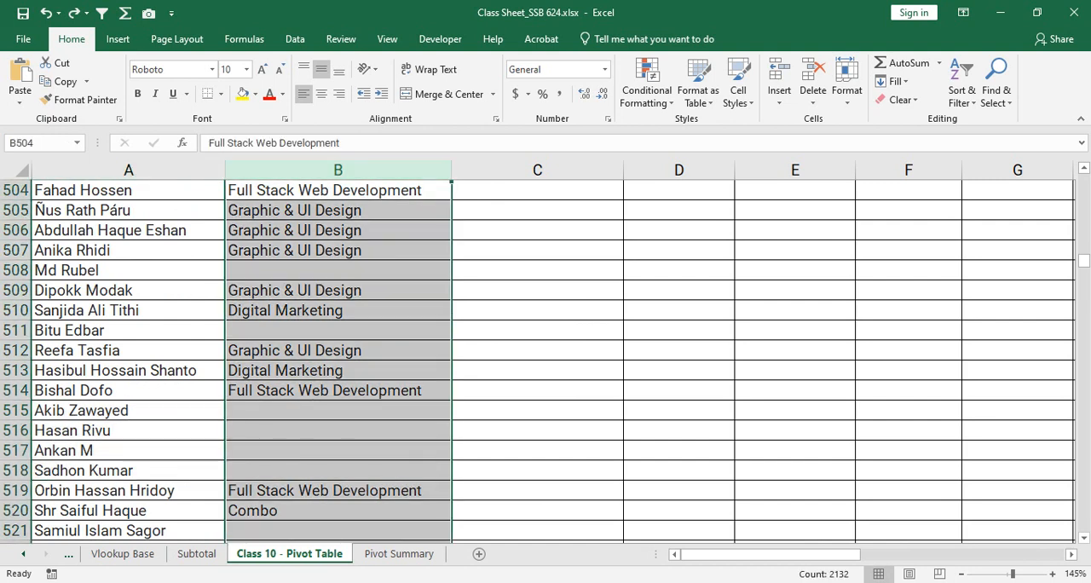
left_click_drag(338, 411, 339, 470)
left_click(339, 471)
left_click(399, 554)
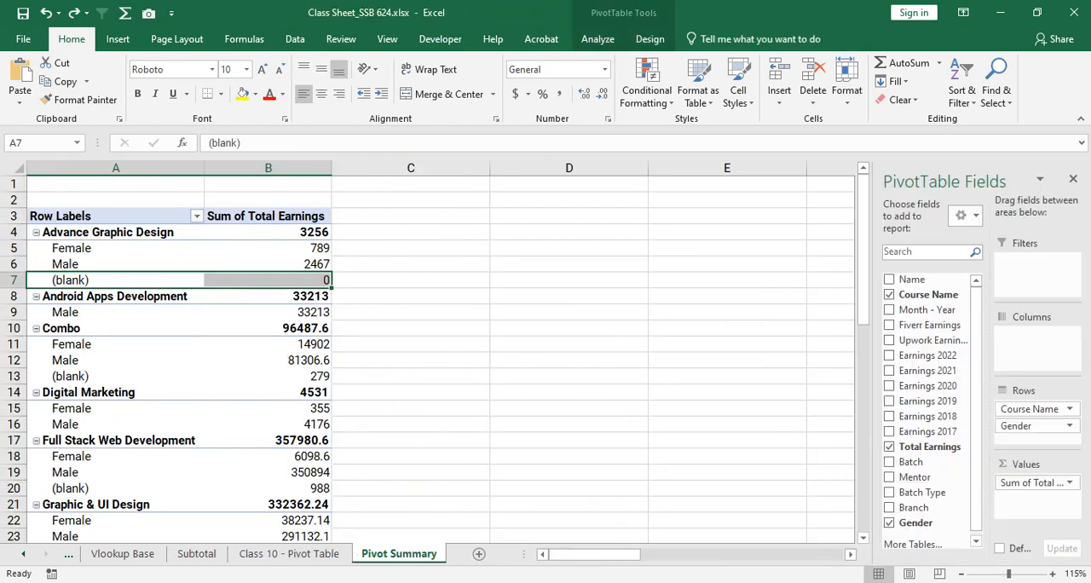
key("ctrl+Page_Up")
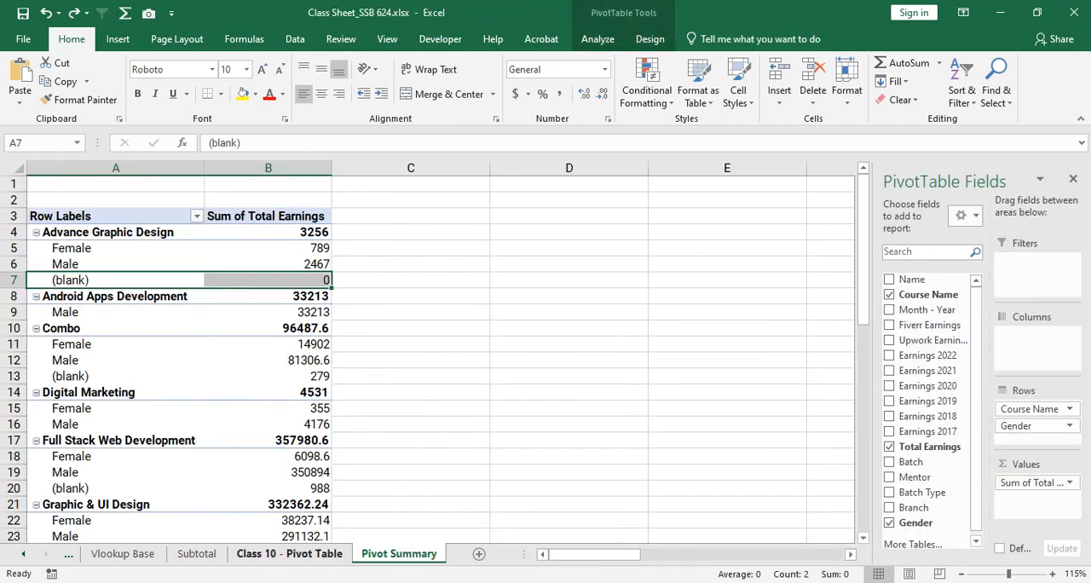
left_click_drag(338, 411, 339, 471)
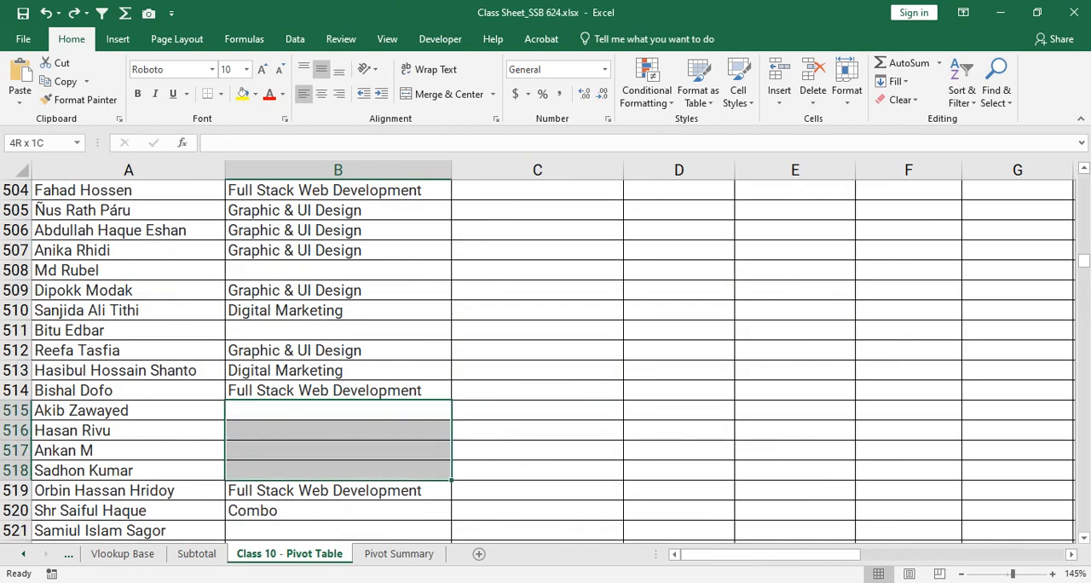
- Add Batch Type beneath Gender in the Pivot Summary table's Rows area and check the Female and Male rows of Advance Graphic Design
left_click(399, 554)
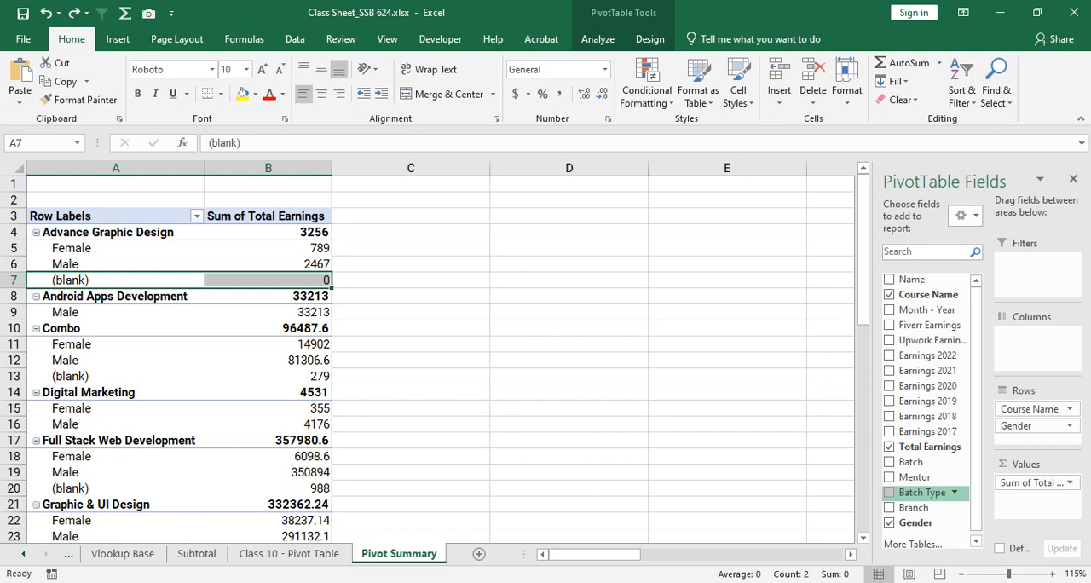
left_click_drag(923, 492, 1036, 436)
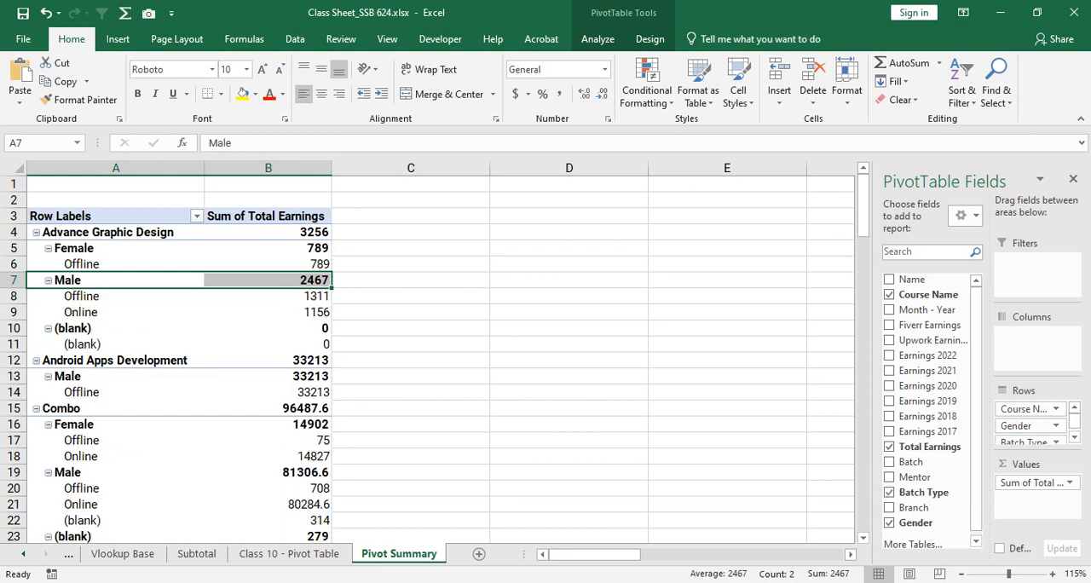
left_click(102, 296)
left_click_drag(116, 248, 268, 264)
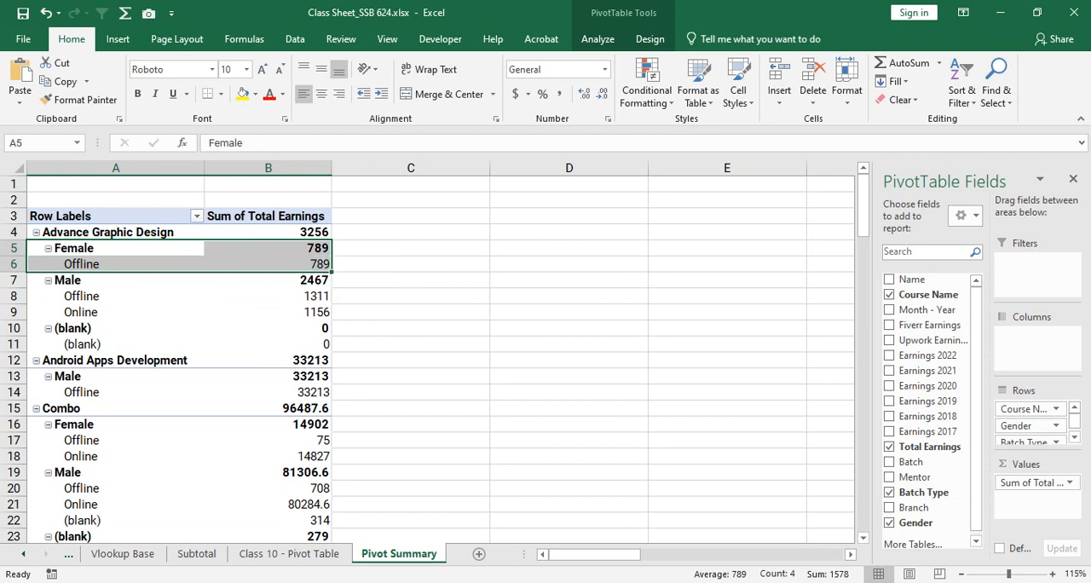
left_click_drag(115, 280, 277, 282)
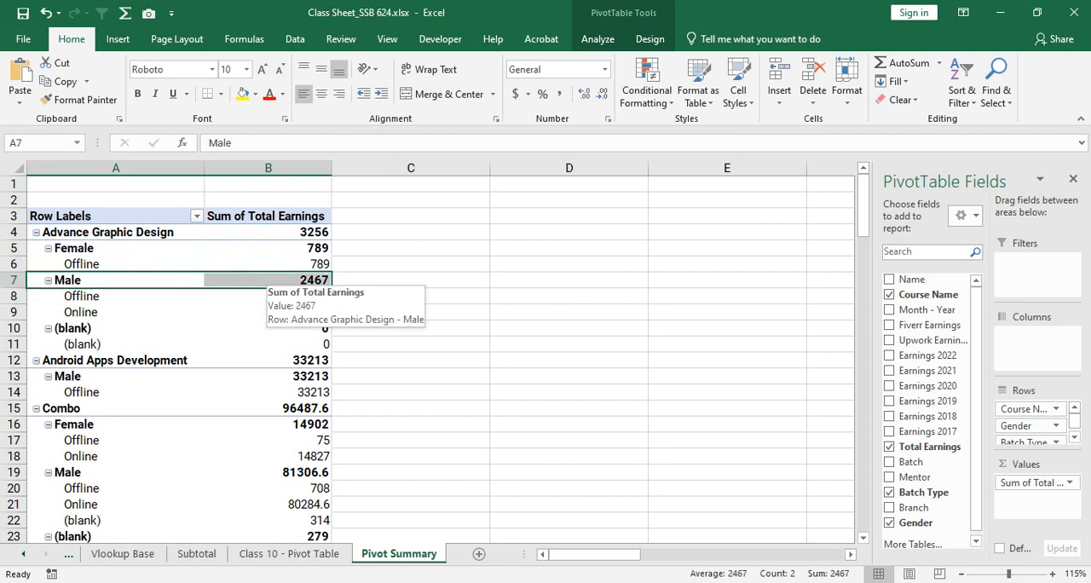
left_click_drag(128, 297, 277, 296)
left_click(257, 310)
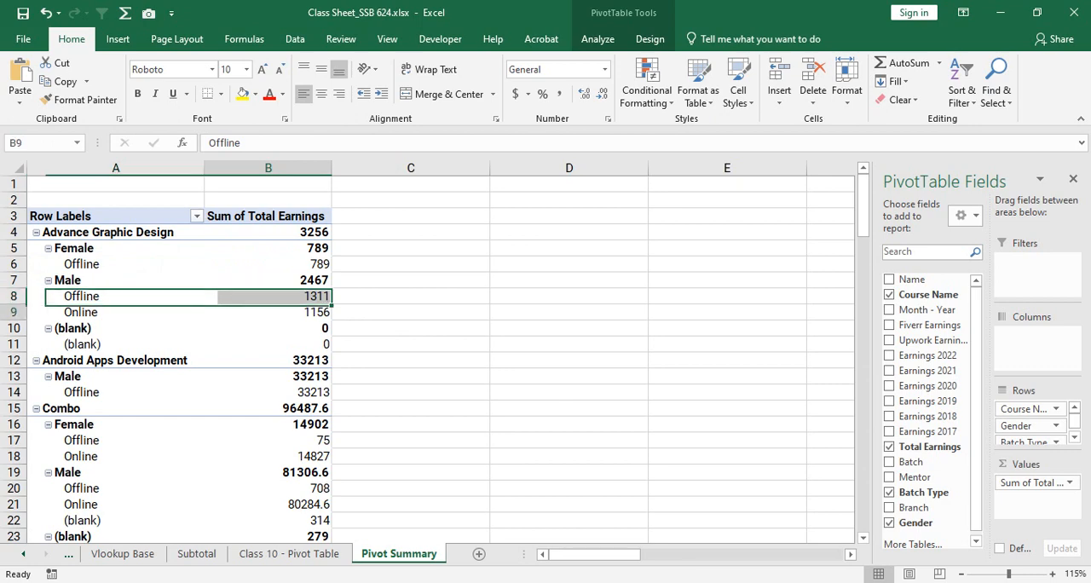
- Examine the Graphic & UI Design sums for Female by Offline, Online and (blank), and locate Batch Type in the Rows area
scroll(257, 311, "down", 8)
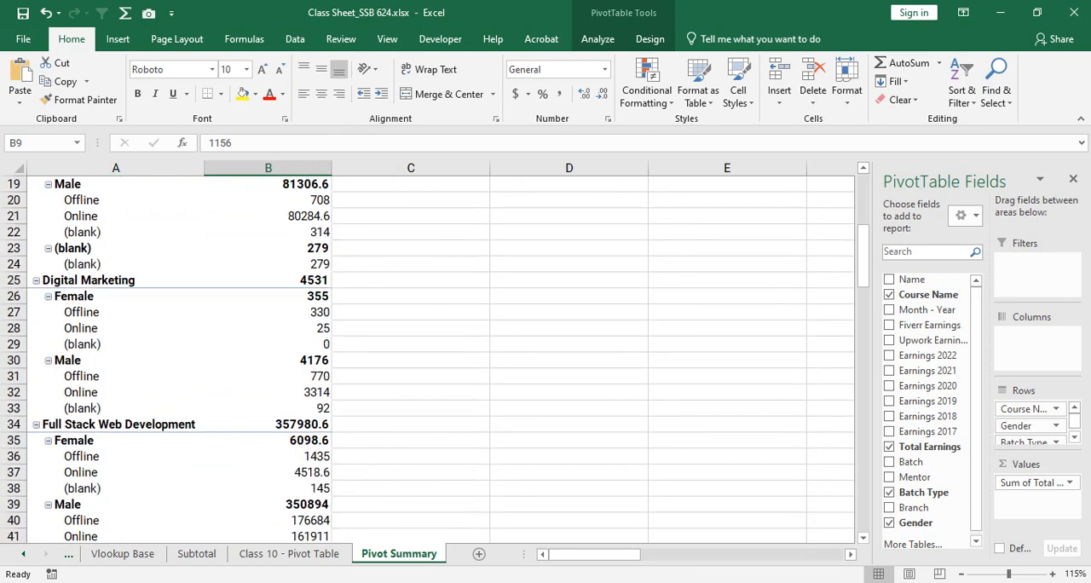
scroll(427, 358, "down", 5)
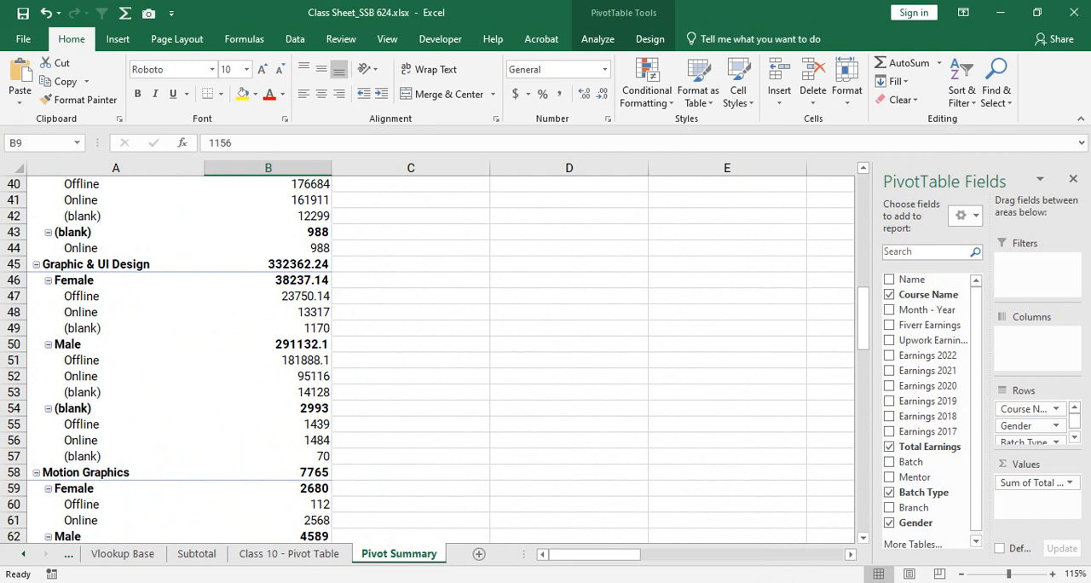
left_click(253, 264)
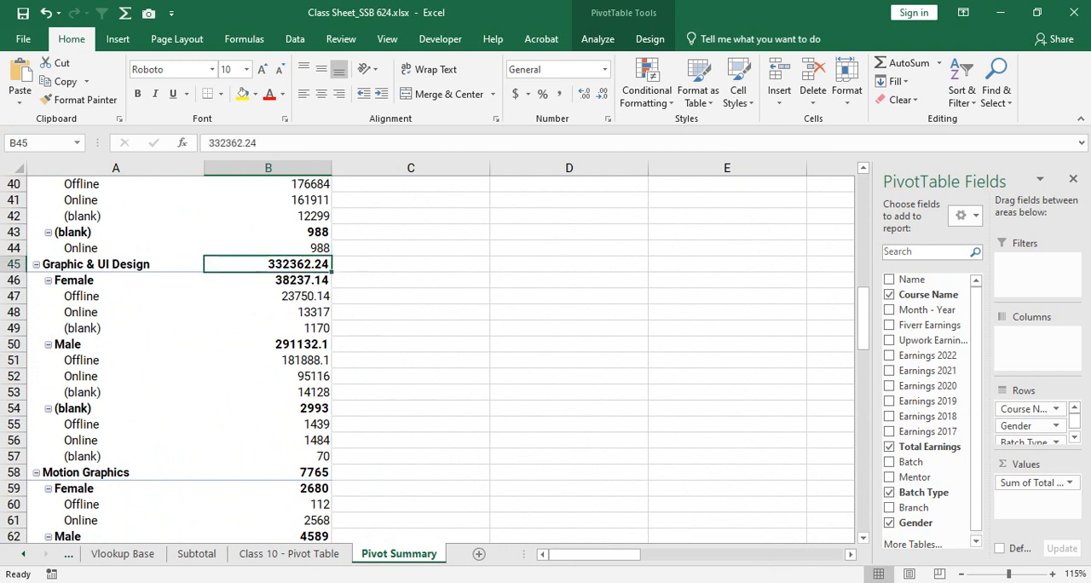
left_click(143, 280)
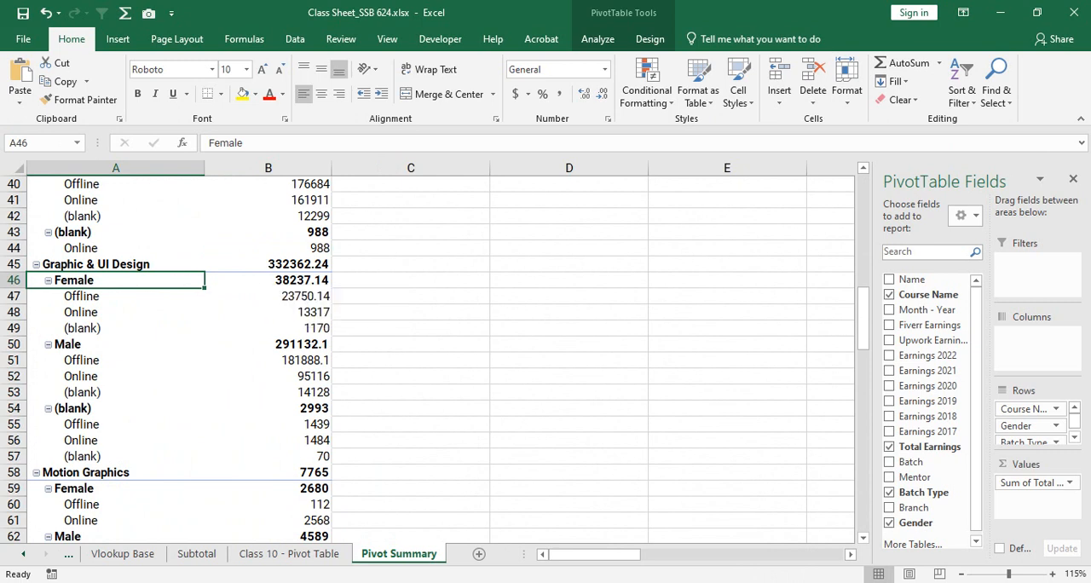
left_click(300, 279)
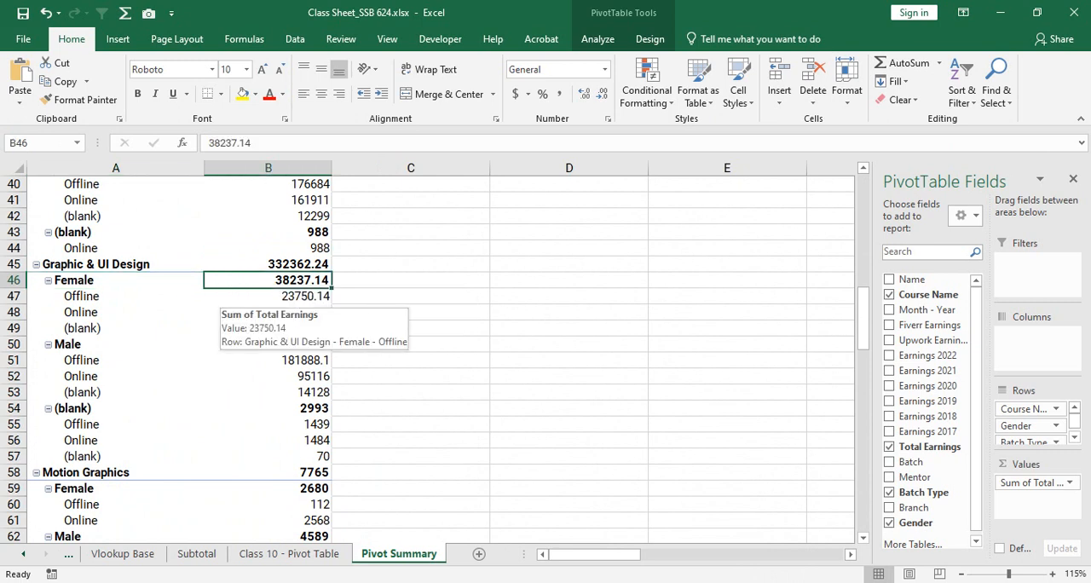
left_click_drag(105, 296, 299, 297)
left_click_drag(106, 312, 294, 313)
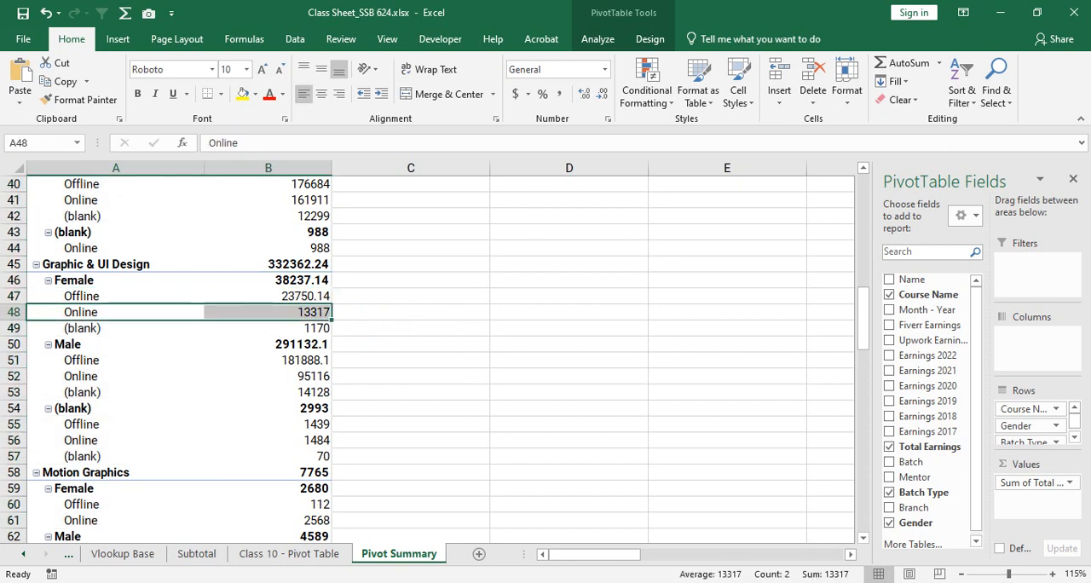
mouse_move(106, 328)
left_mouse_down()
mouse_move(295, 313)
mouse_move(281, 340)
mouse_move(111, 329)
left_mouse_up()
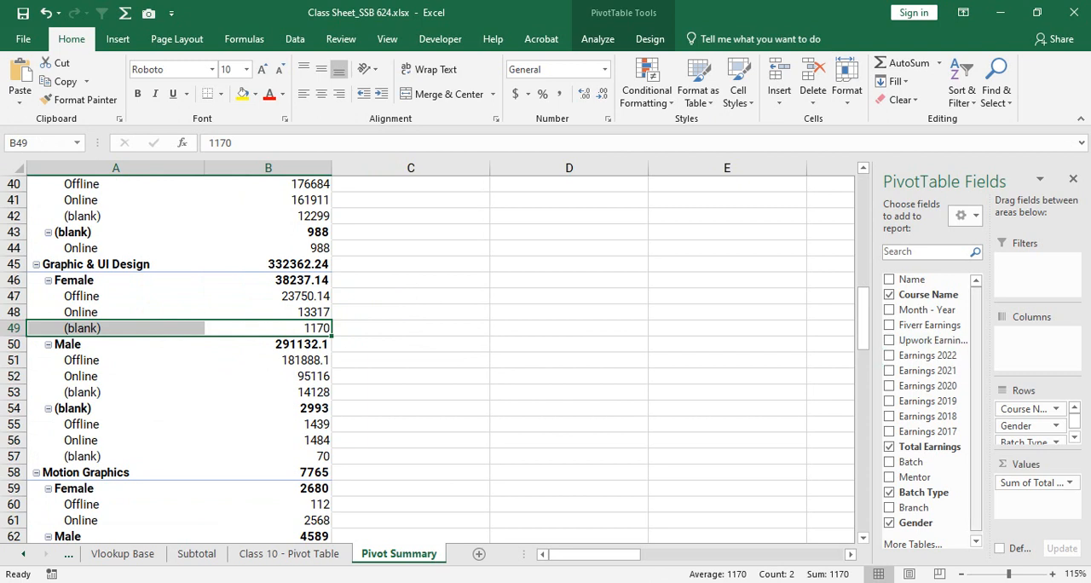
scroll(1032, 432, "down", 1)
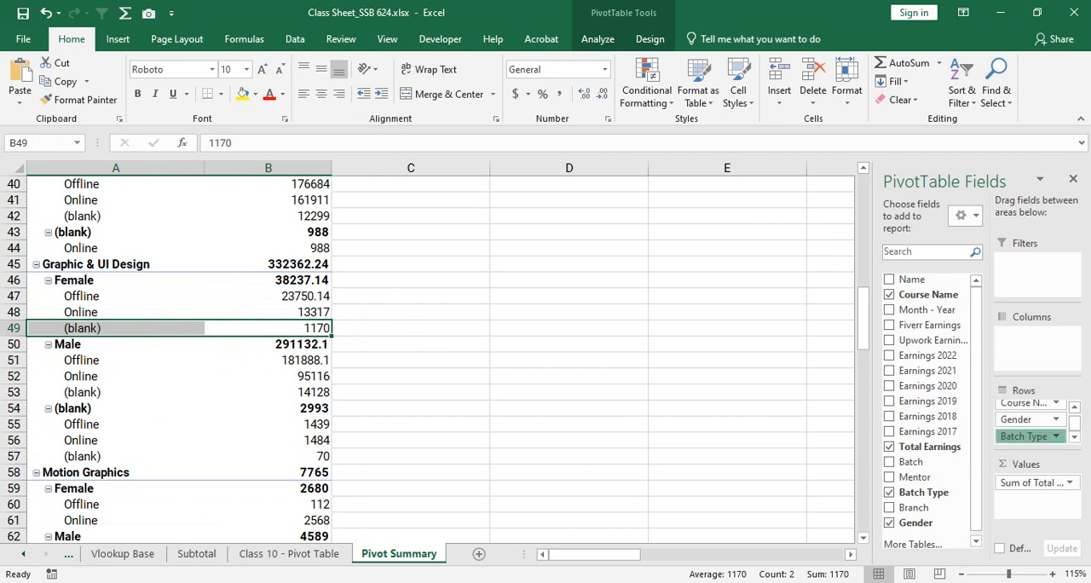
left_click_drag(1025, 437, 1027, 430)
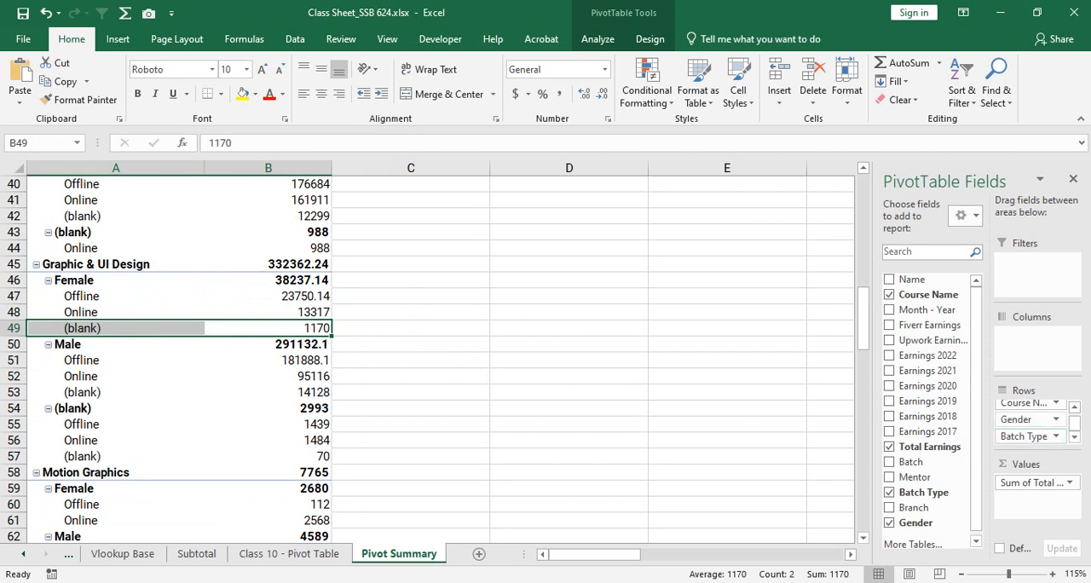
- Remove Batch Type and Gender from the PivotTable's Rows area, leaving only Course Name
left_click_drag(1025, 435, 931, 448)
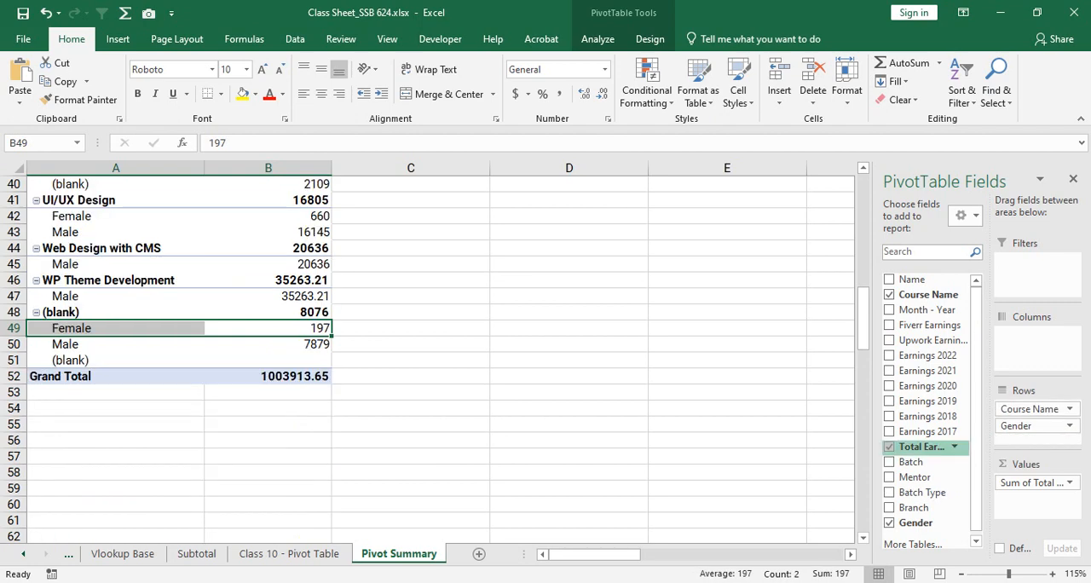
left_click_drag(1025, 426, 930, 433)
scroll(426, 353, "up", 13)
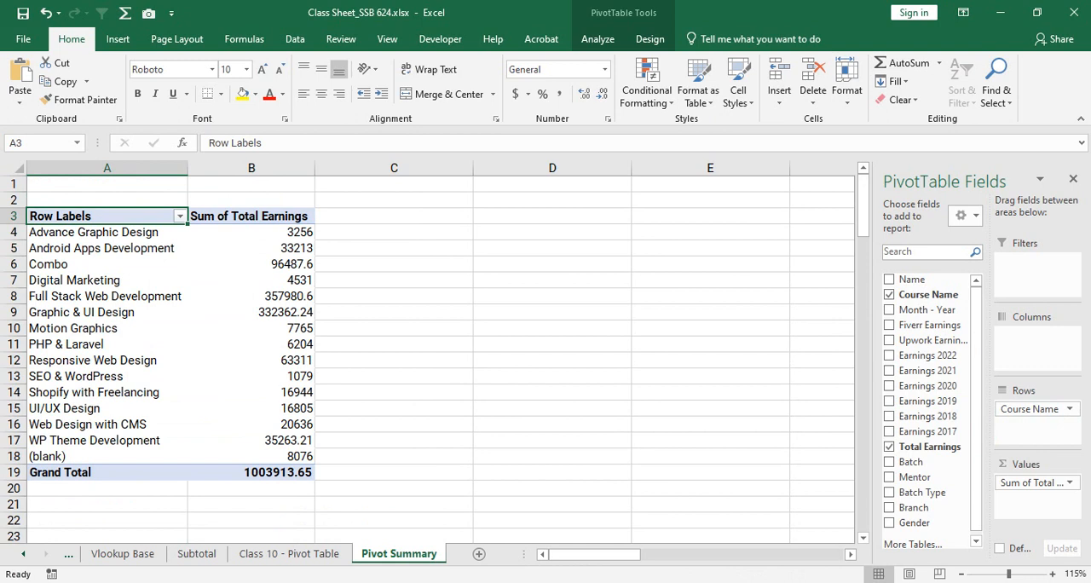
- Narrow column C and mark out the empty range D3:E19 beside the PivotTable, then reselect a cell inside the table
left_click_drag(474, 168, 349, 168)
left_click_drag(428, 215, 587, 473)
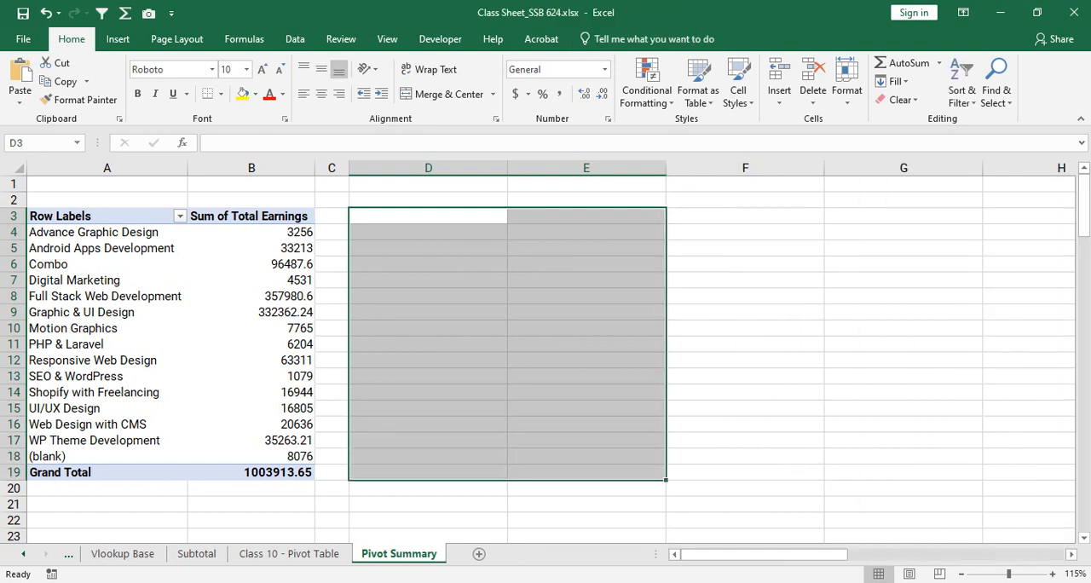
left_click_drag(60, 216, 256, 280)
left_click(250, 248)
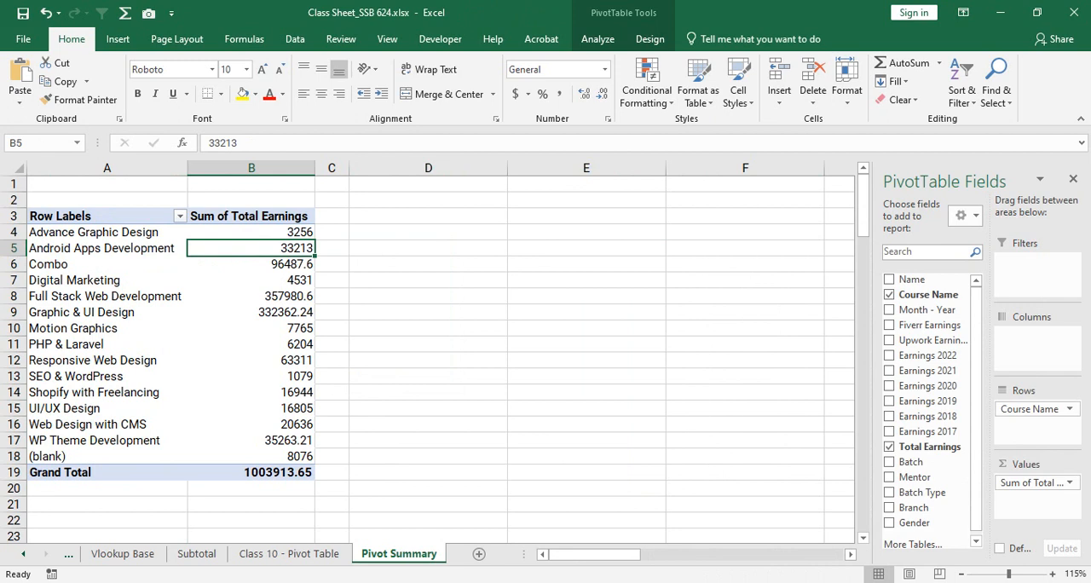
- Examine the (blank) row against the named courses in A4:A17 and their earnings sums in B4:B17
left_click_drag(255, 456, 126, 457)
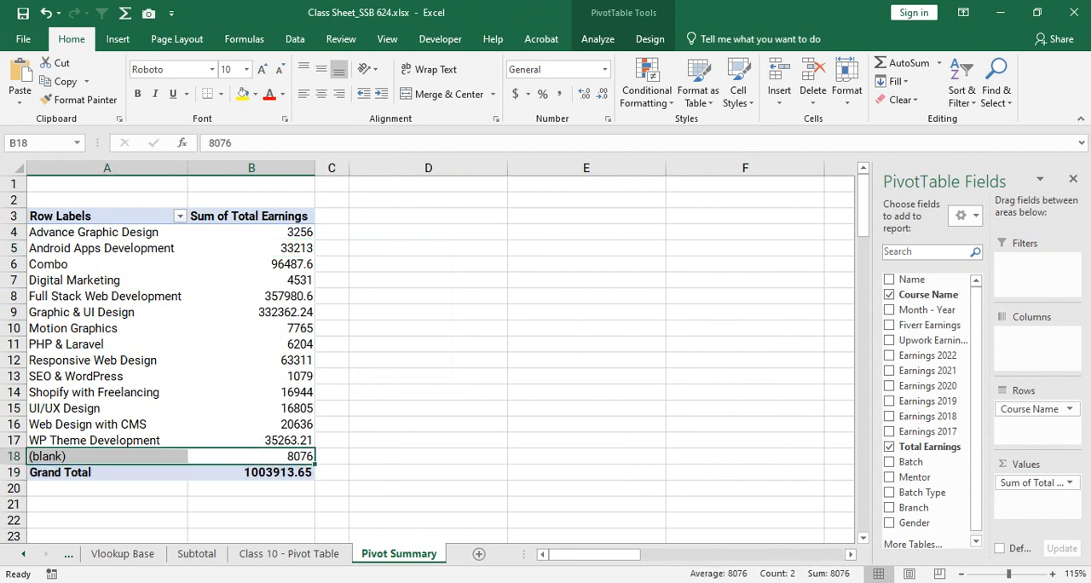
left_click(119, 226)
left_click_drag(119, 231, 248, 441)
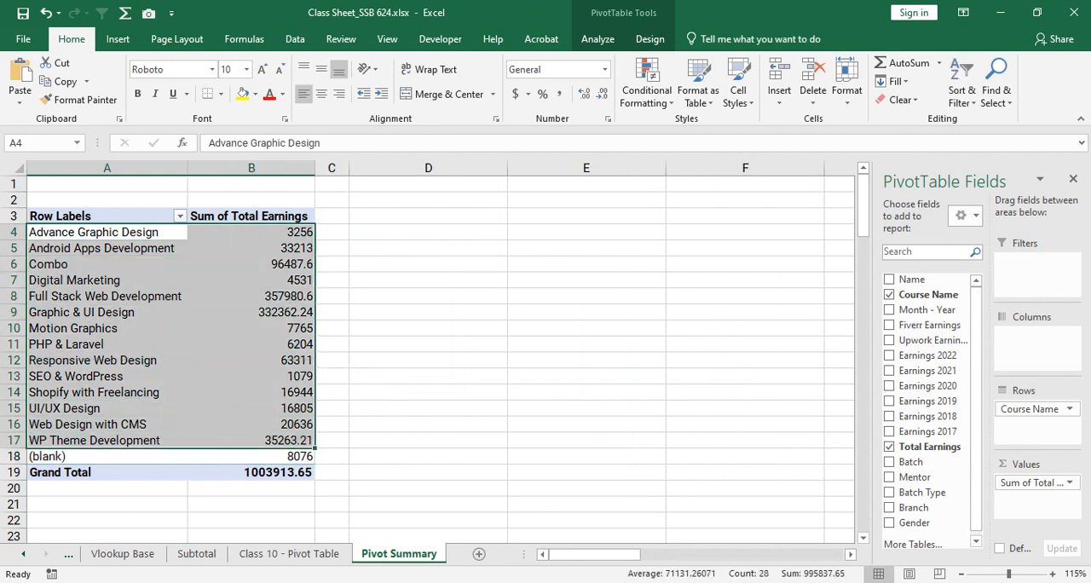
left_click_drag(251, 232, 250, 440)
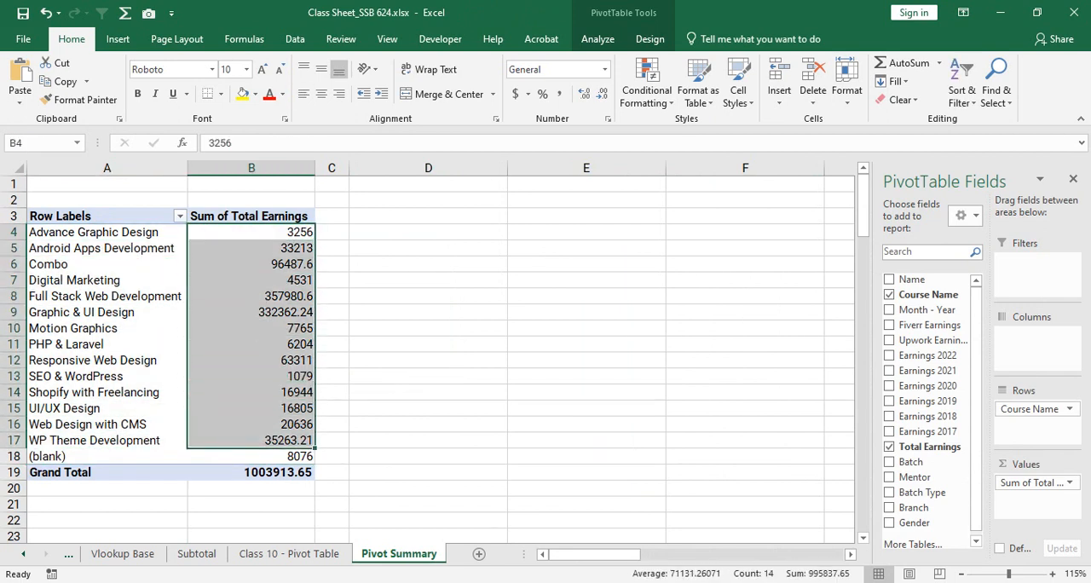
left_click_drag(106, 232, 107, 440)
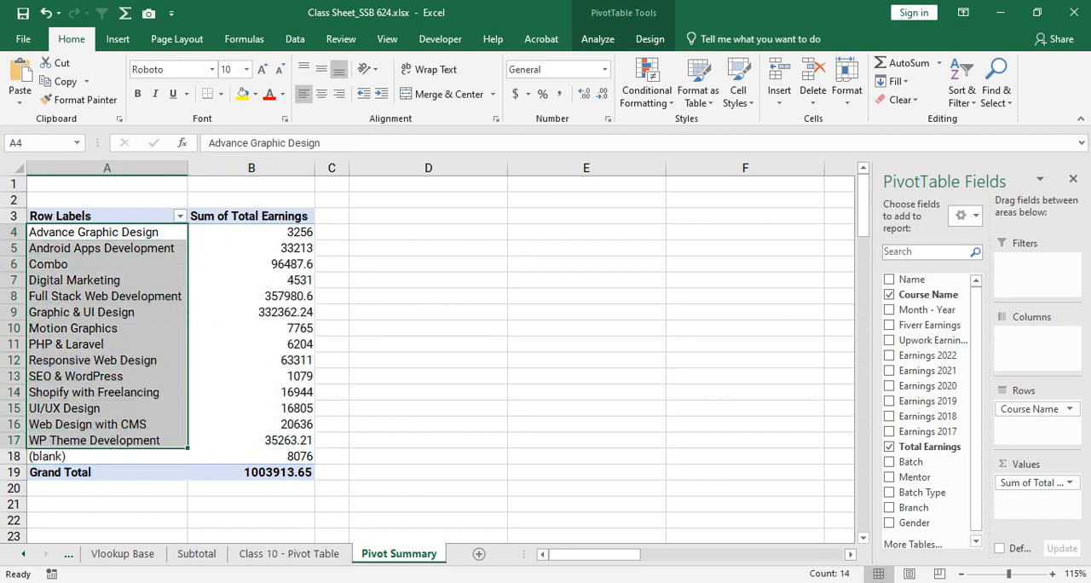
left_click_drag(107, 232, 106, 456)
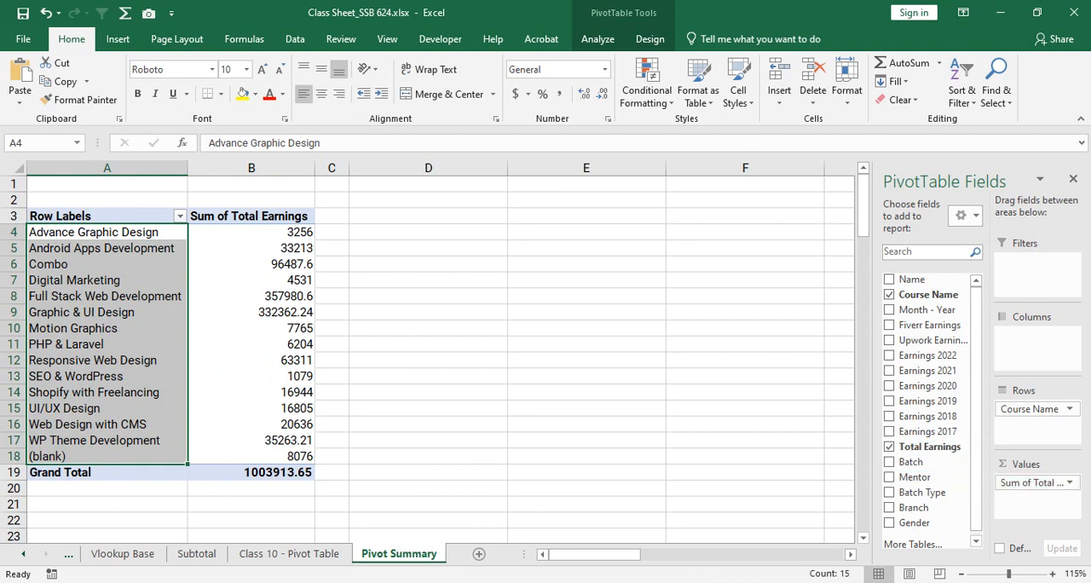
- Remove Total Earnings from the PivotTable and single out the named courses A4:A17 and the (blank) label
left_click(889, 447)
left_click(107, 248)
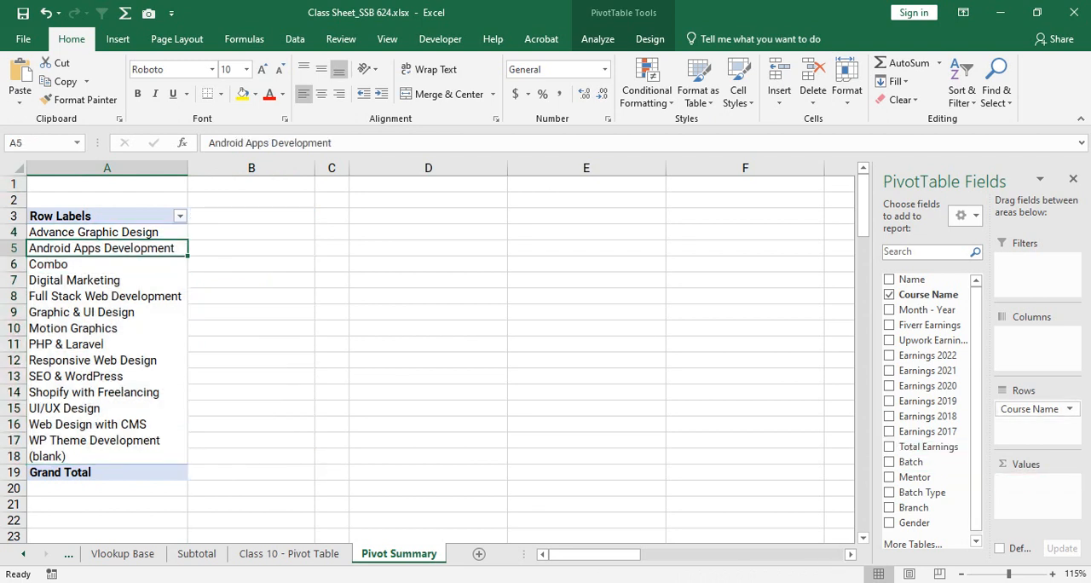
left_click_drag(106, 232, 106, 440)
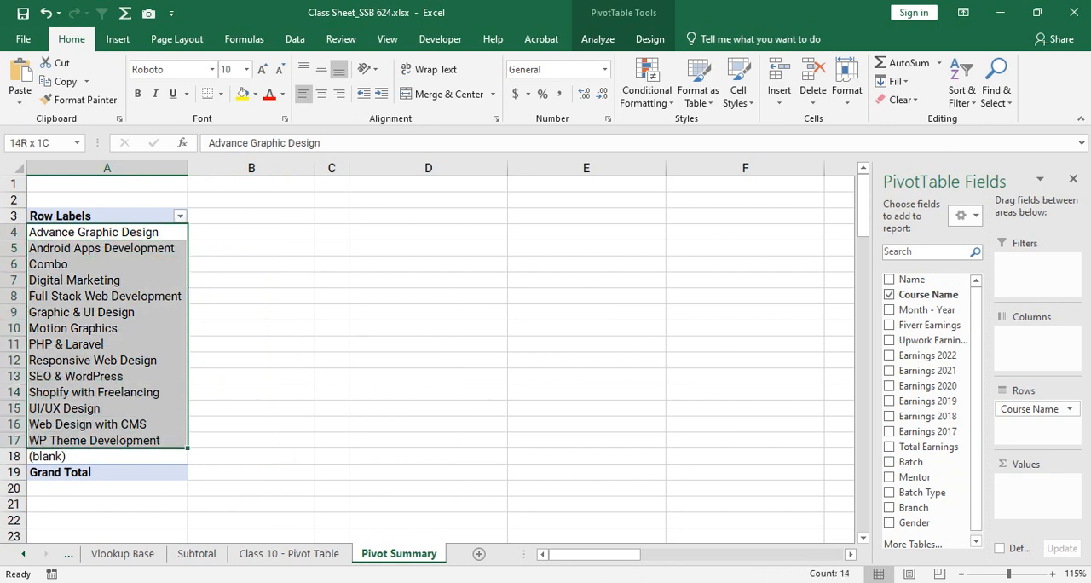
left_click(62, 458)
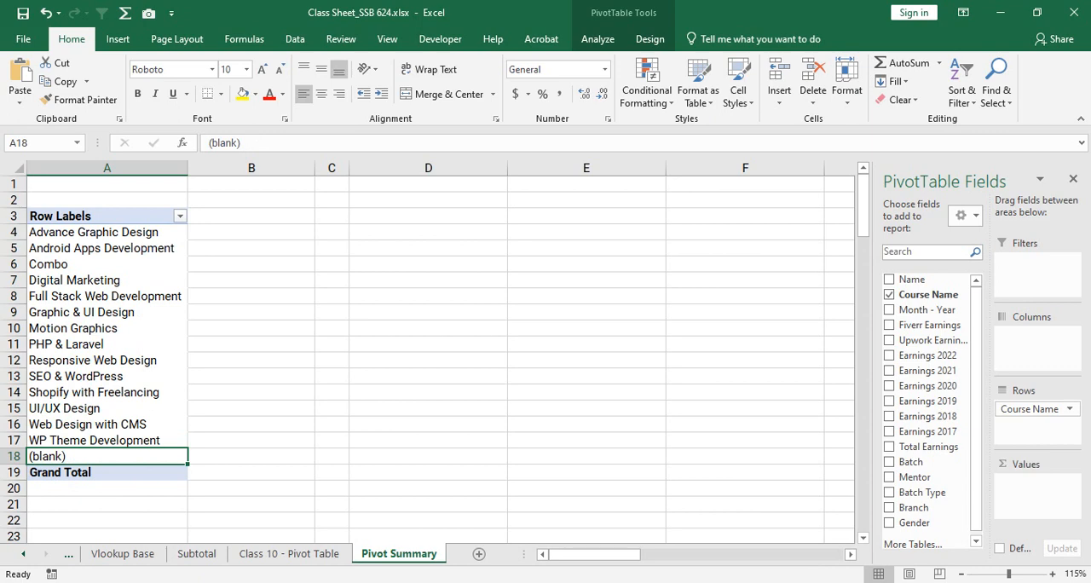
- Select the Course Name column on the Class 10 - Pivot Table sheet and compare its entries with the row labels on Pivot Summary
key("ctrl+Page_Up")
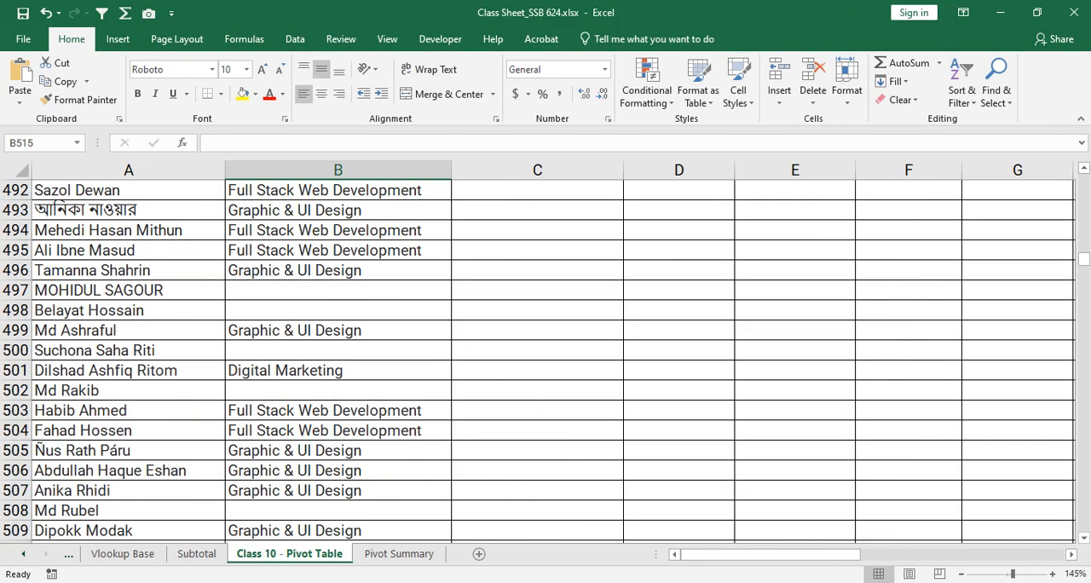
left_click_drag(1083, 259, 1084, 180)
left_click(337, 170)
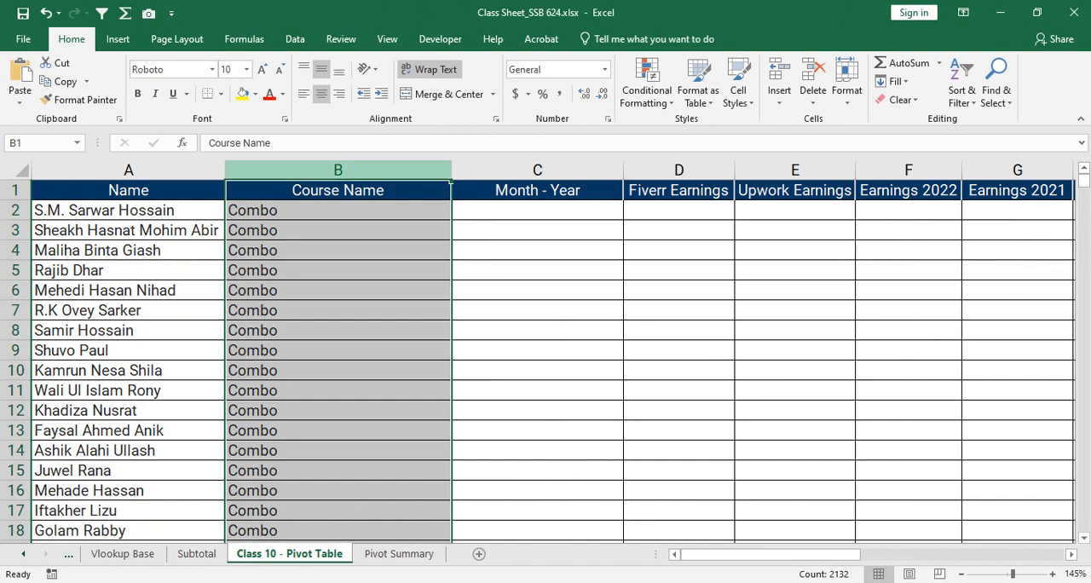
scroll(538, 361, "down", 9)
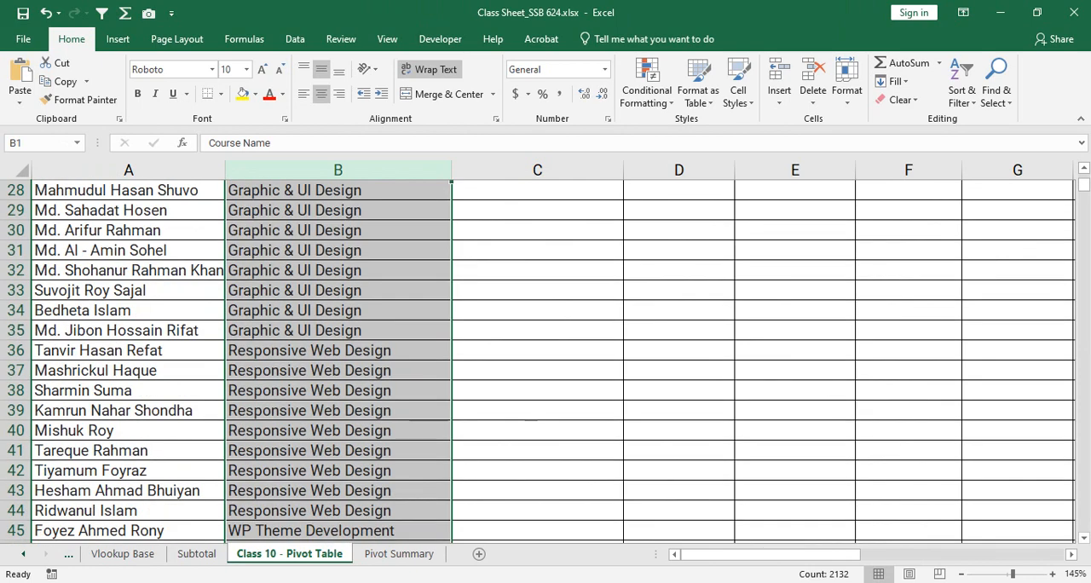
scroll(538, 361, "down", 7)
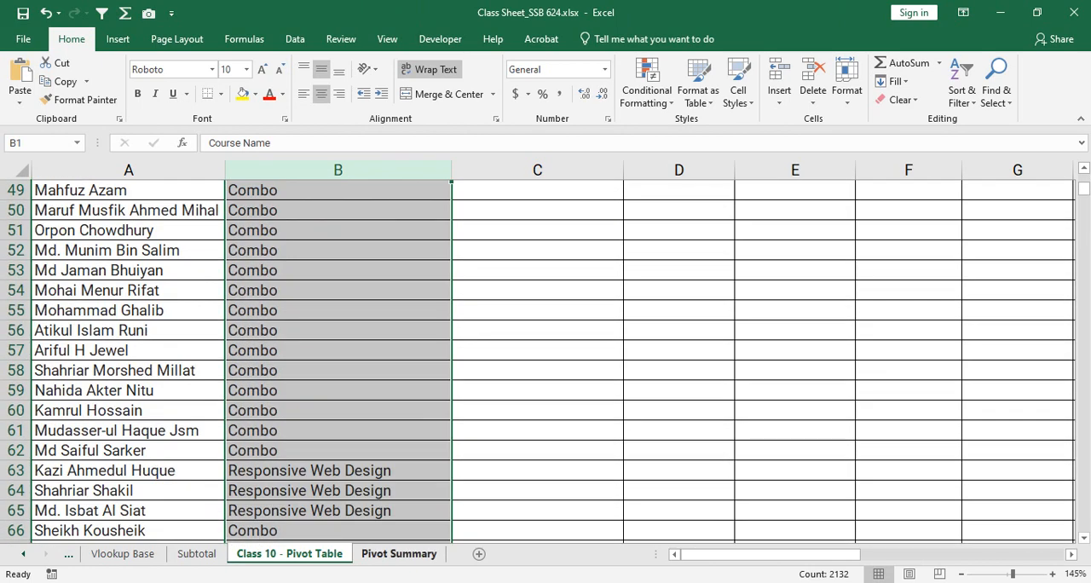
left_click(399, 553)
left_click_drag(106, 232, 107, 440)
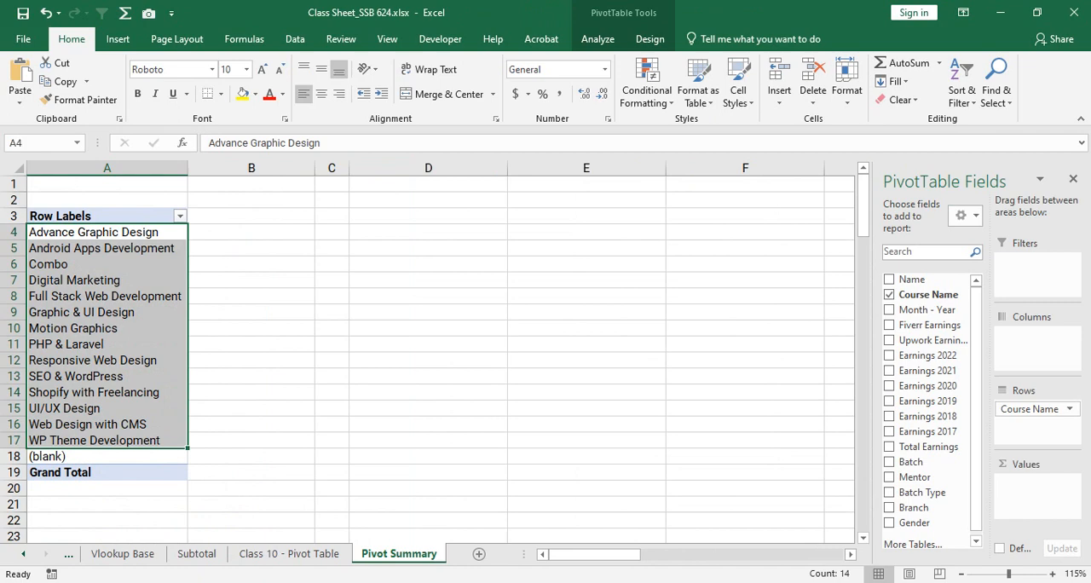
left_click(58, 457)
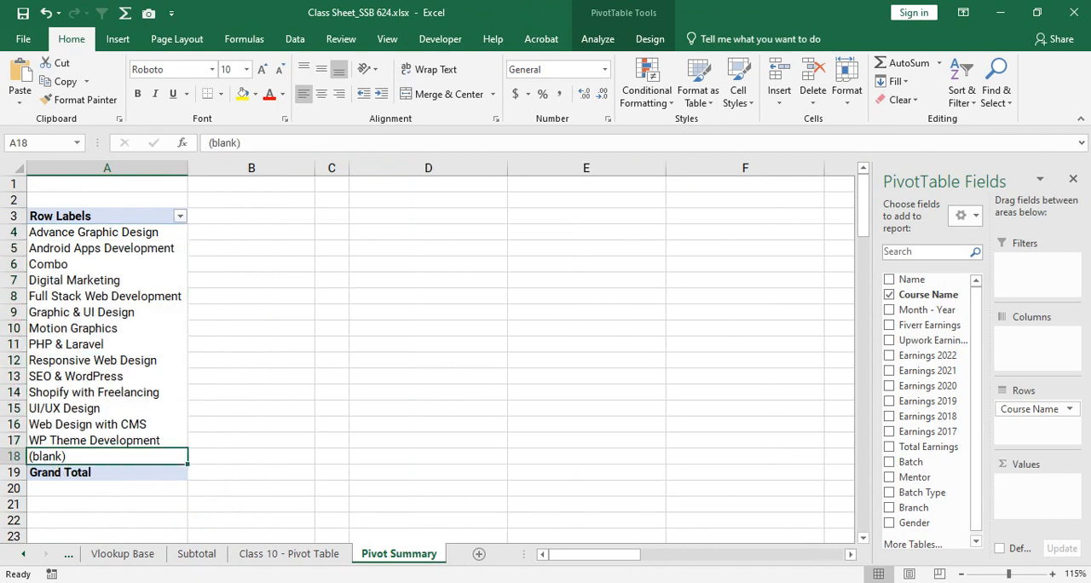
- Search column B of the Class 10 - Pivot Table sheet for empty course names, singling out B407, B410 and B416:B419
left_click(289, 553)
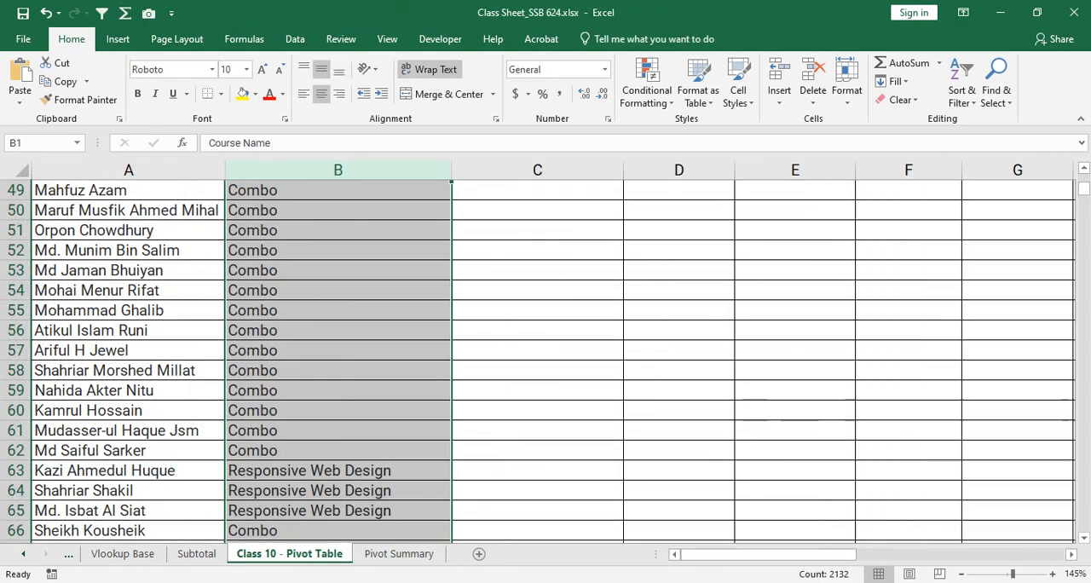
scroll(546, 358, "down", 20)
scroll(546, 359, "down", 20)
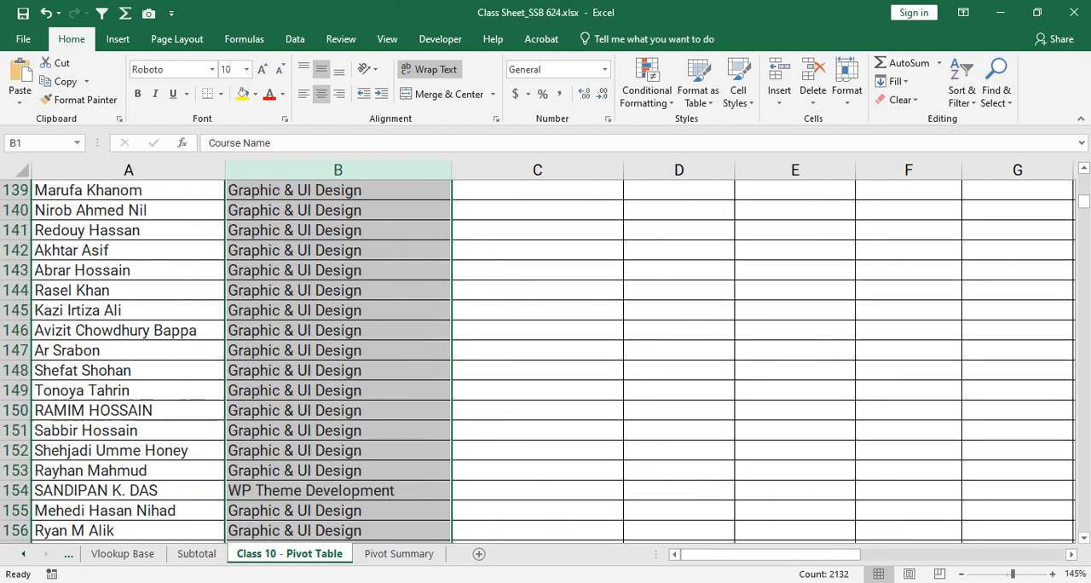
scroll(546, 358, "down", 1)
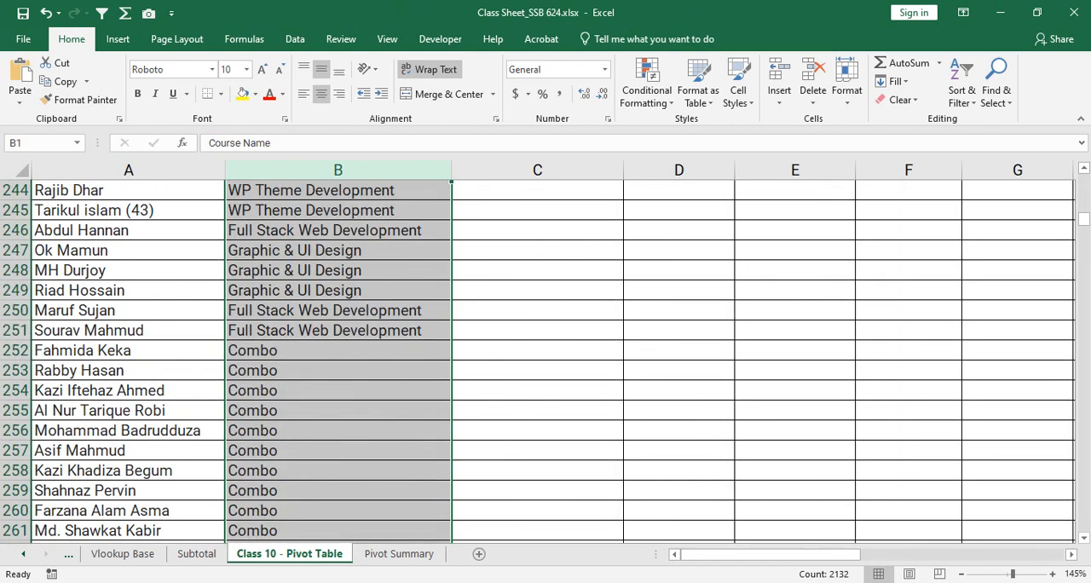
left_click_drag(1083, 220, 1083, 241)
scroll(546, 358, "down", 2)
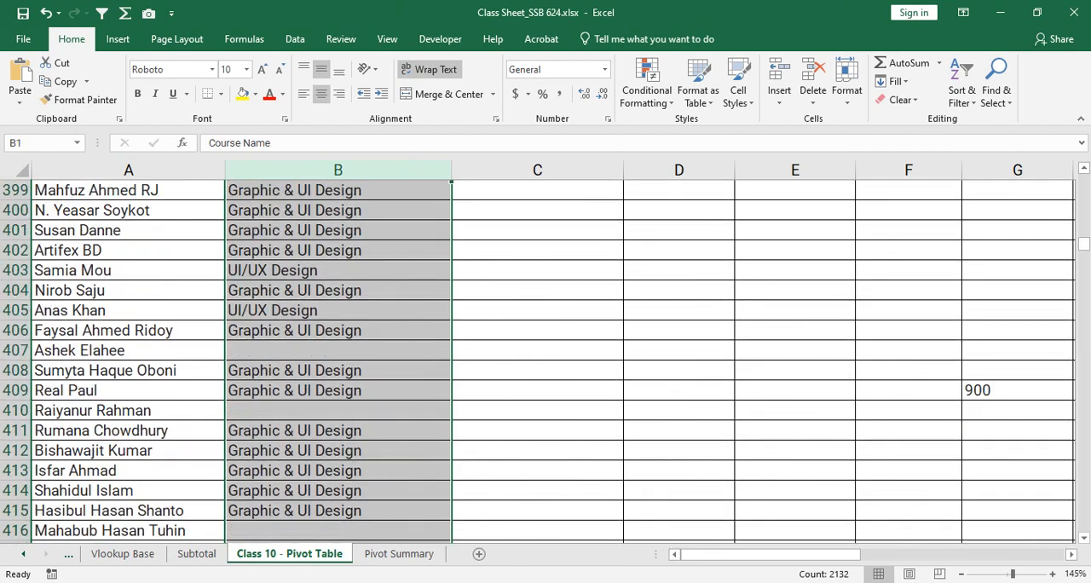
left_click(339, 350)
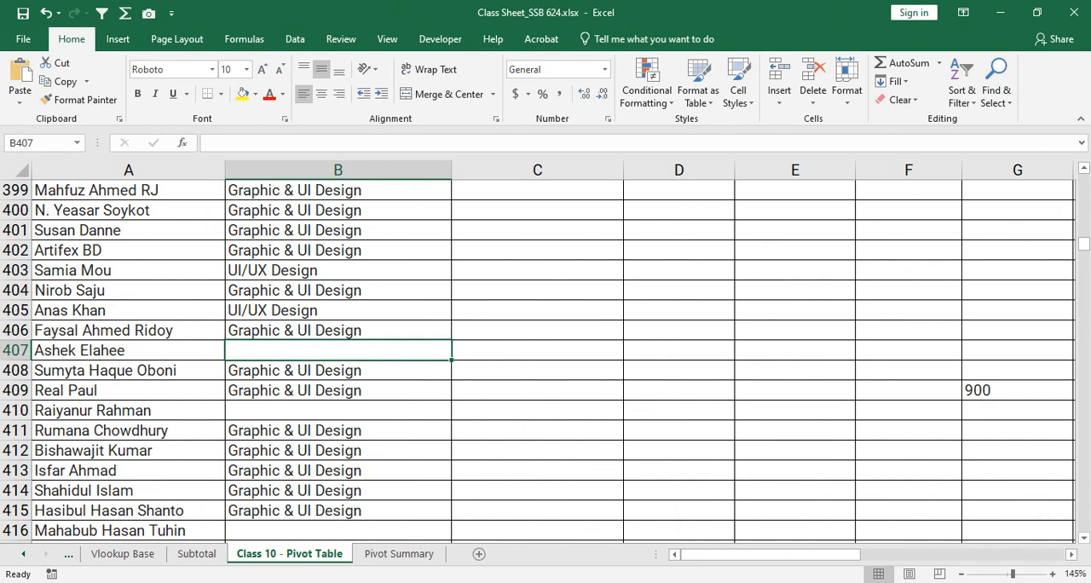
left_click(338, 410)
scroll(339, 410, "down", 2)
left_click_drag(338, 411, 338, 471)
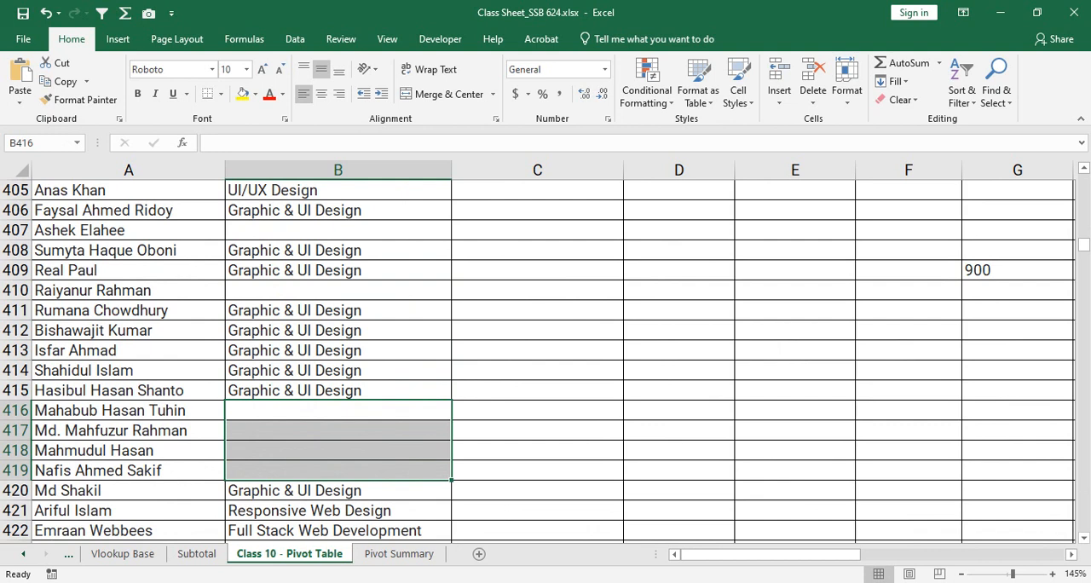
- Single out the course labels A4:A17 and the (blank) label A18 on the Pivot Summary sheet
left_click(399, 554)
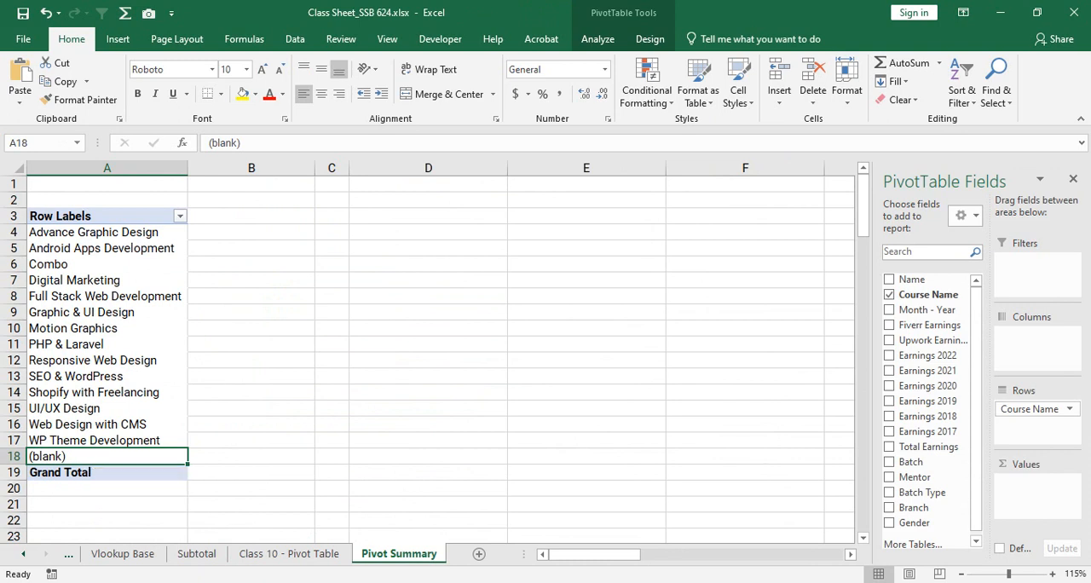
left_click_drag(106, 228, 107, 440)
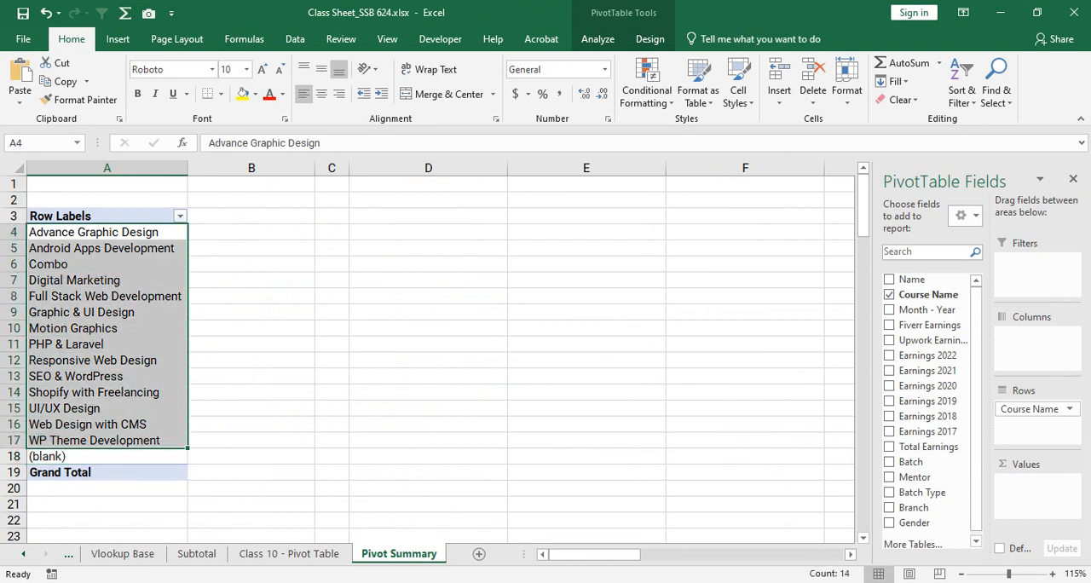
left_click(97, 455)
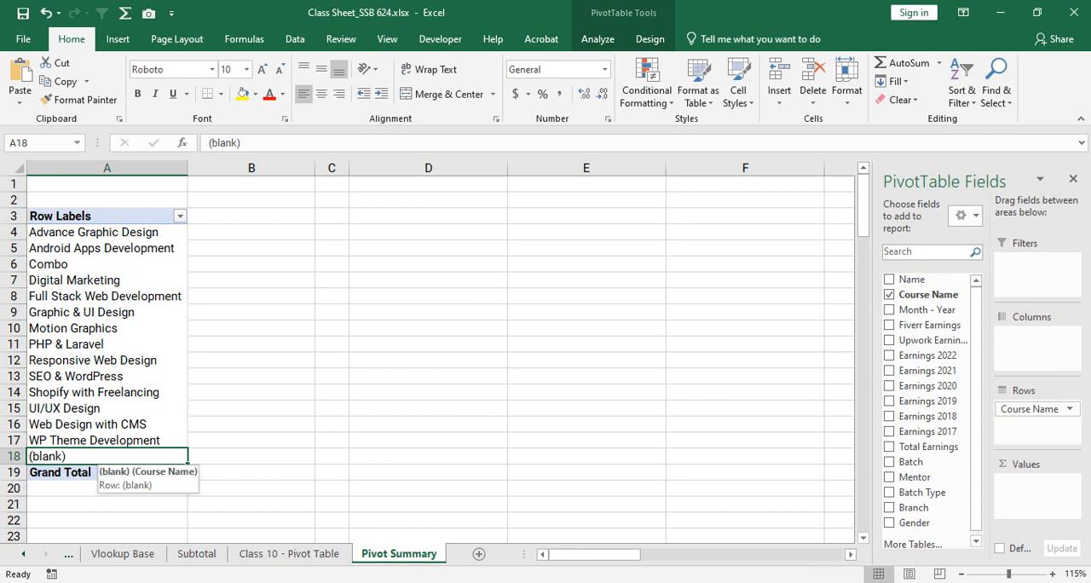
- Fill the empty course cells B416:B419 on the Class 10 - Pivot Table sheet with Graphic & UI Design
left_click(289, 553)
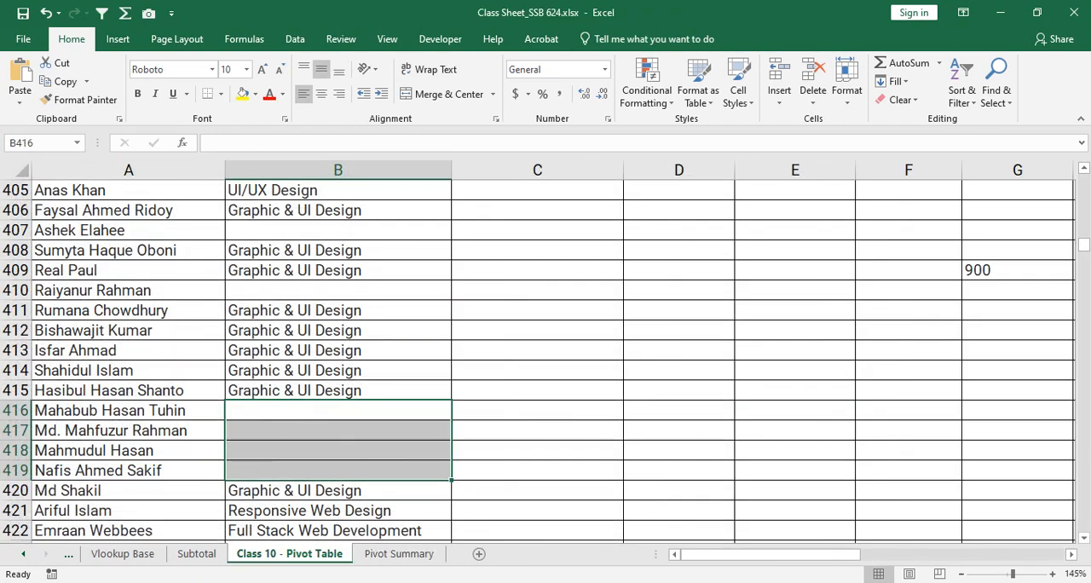
mouse_move(338, 411)
left_mouse_down()
mouse_move(337, 490)
mouse_move(338, 413)
left_mouse_up()
type("gn")
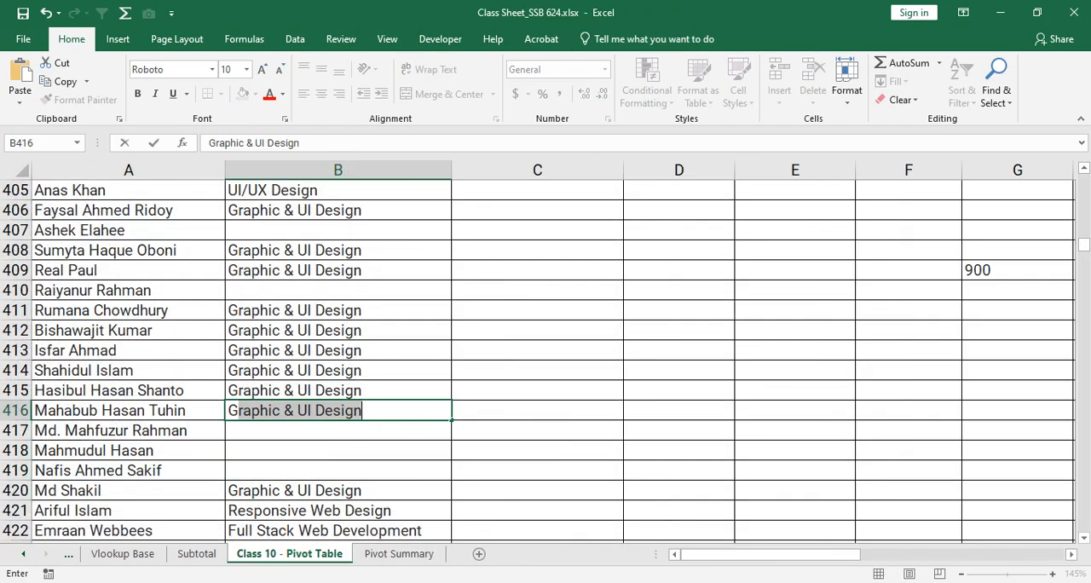
key("Return")
type("graphic & UI Design")
key("Return")
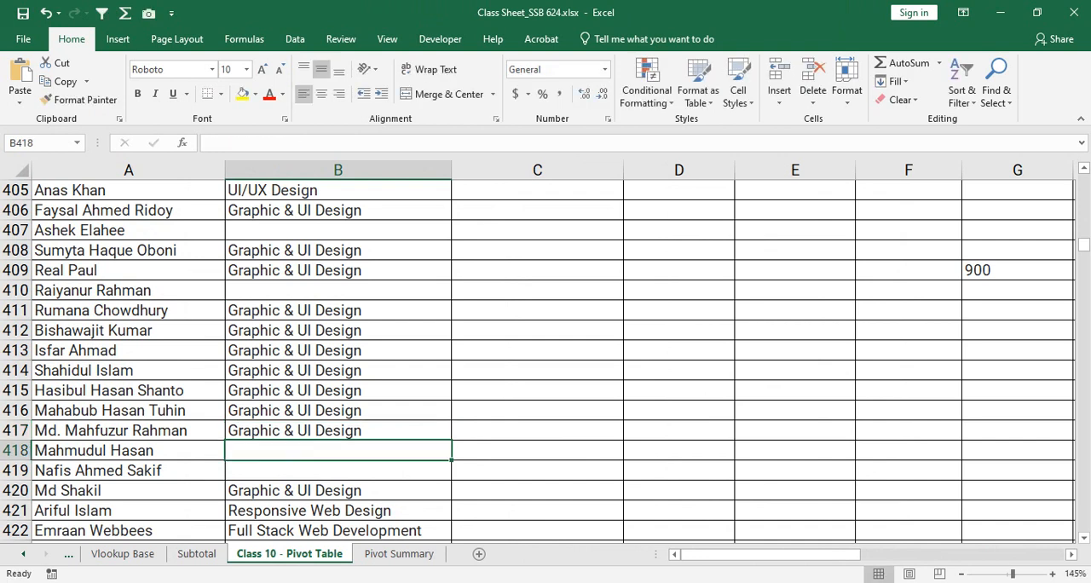
type("gn")
key("Return")
type("gn")
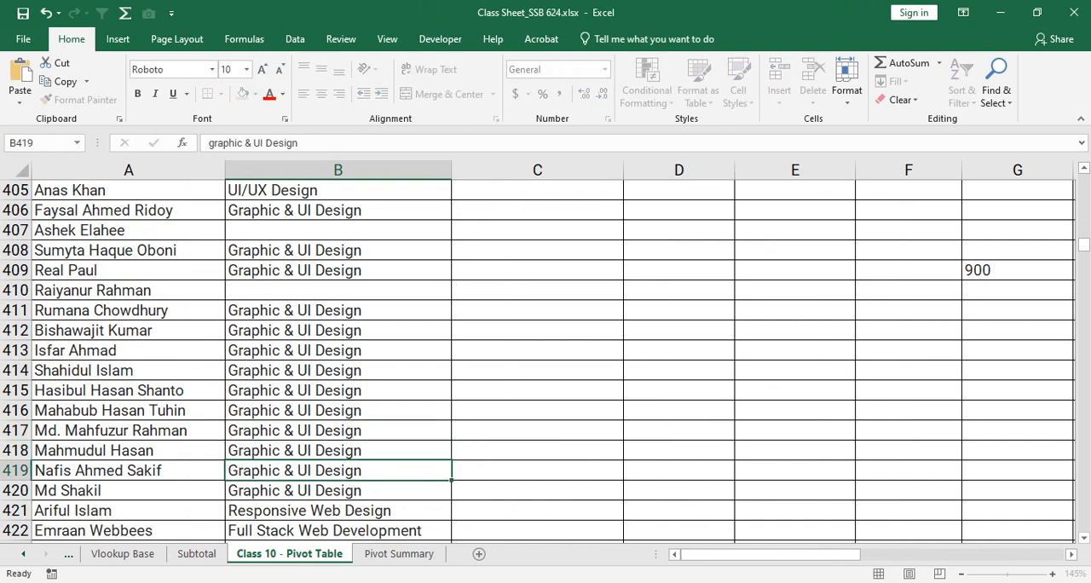
- Enter Graphic & UI Design in the empty course cells B410 and B407
key("Up")
key("Up")
key("Up")
key("Up")
key("Up")
key("Up")
key("Up")
key("Up")
key("Up")
type("g")
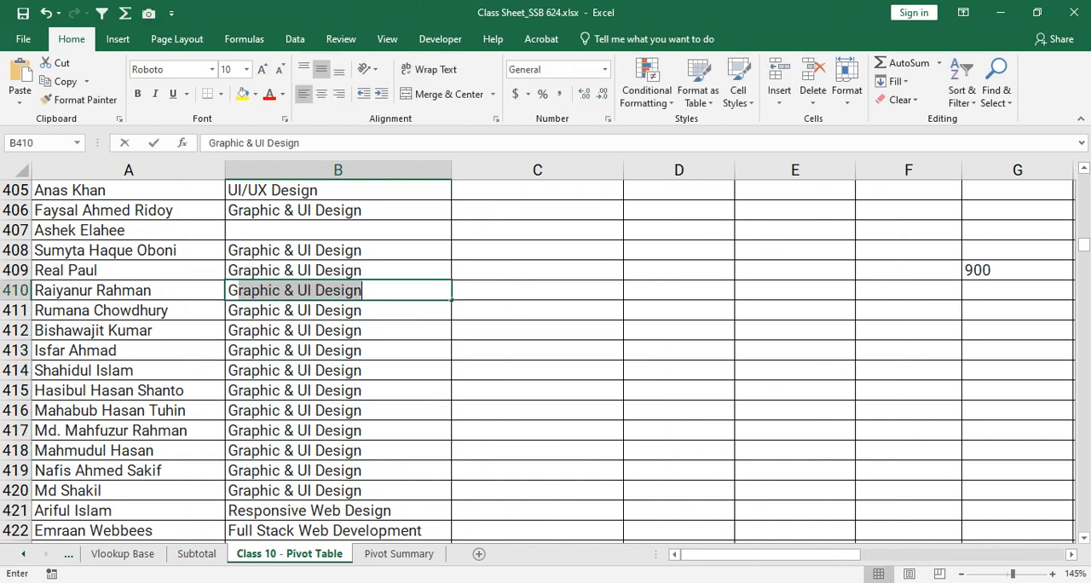
key("Up")
key("Up")
key("Up")
type("g")
key("Down")
key("Down")
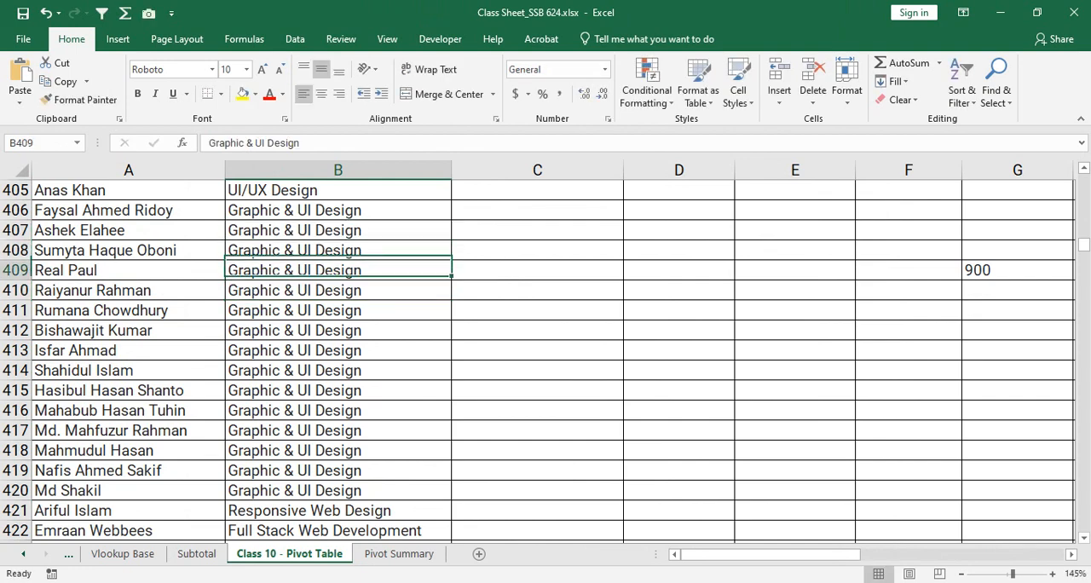
- Fill the empty course cells B423 and B424 on the Class 10 - Pivot Table sheet with Full Stack Web Development
scroll(546, 358, "down", 5)
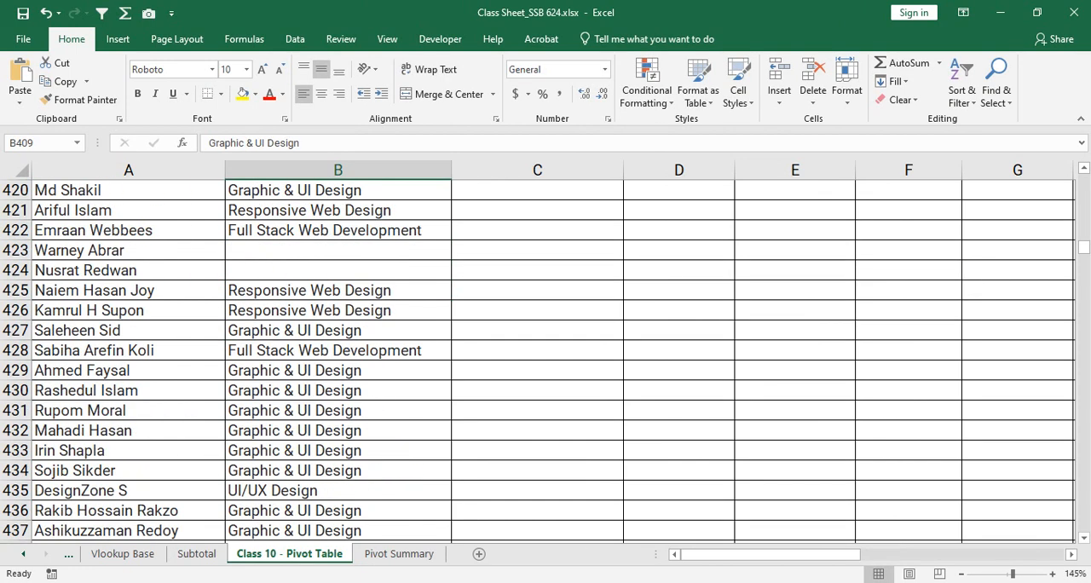
left_click(338, 251)
type("Full Stack Web Development")
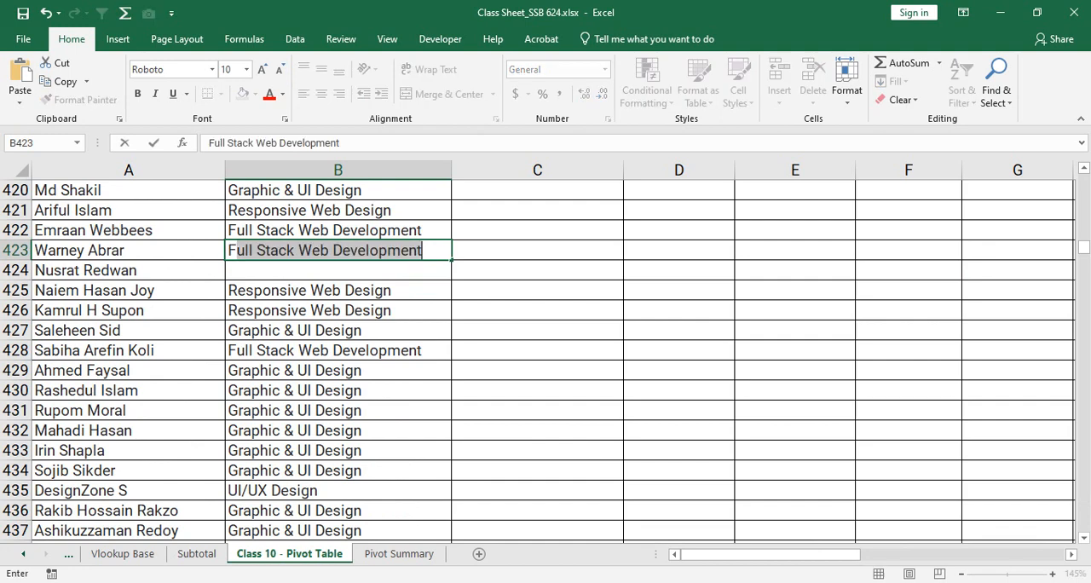
key("Down")
type("r")
key("Escape")
type("Full Stack Web Development")
key("Down")
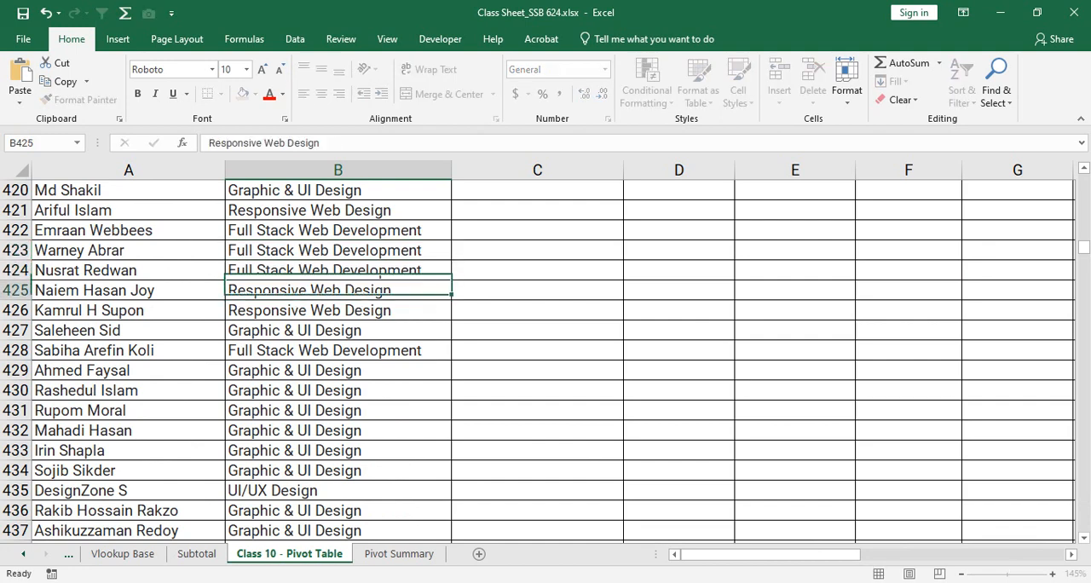
- Add Total Earnings as a summed value to the course-wise PivotTable on the Pivot Summary sheet
left_click(399, 554)
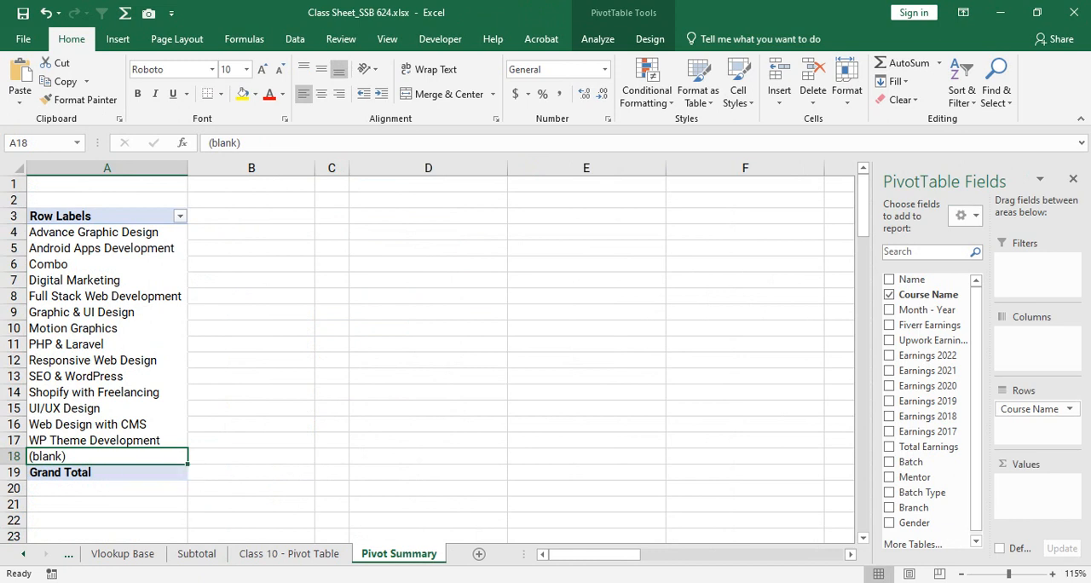
left_click(92, 232)
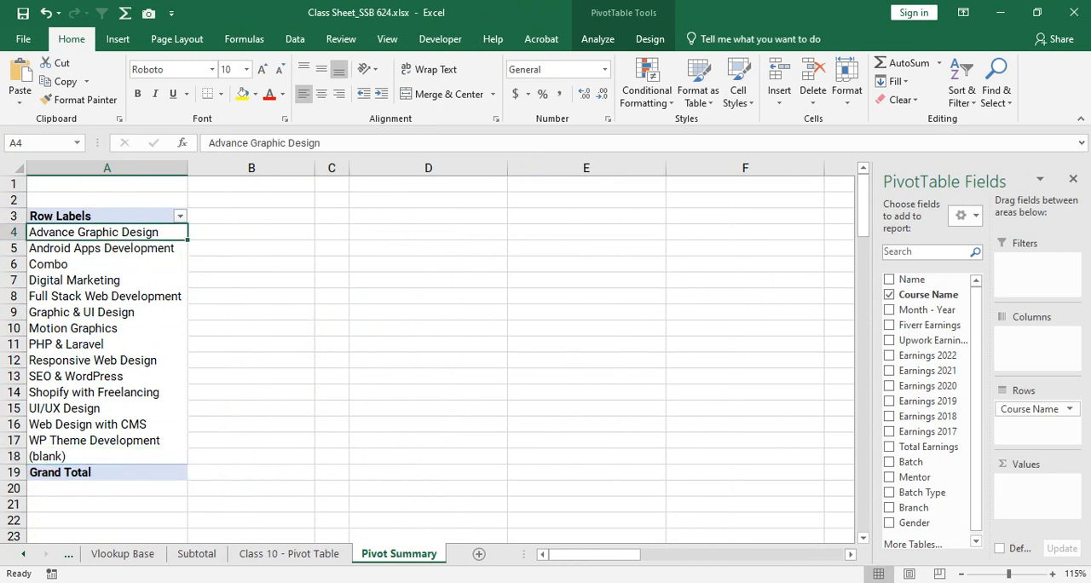
left_click_drag(919, 447, 1036, 483)
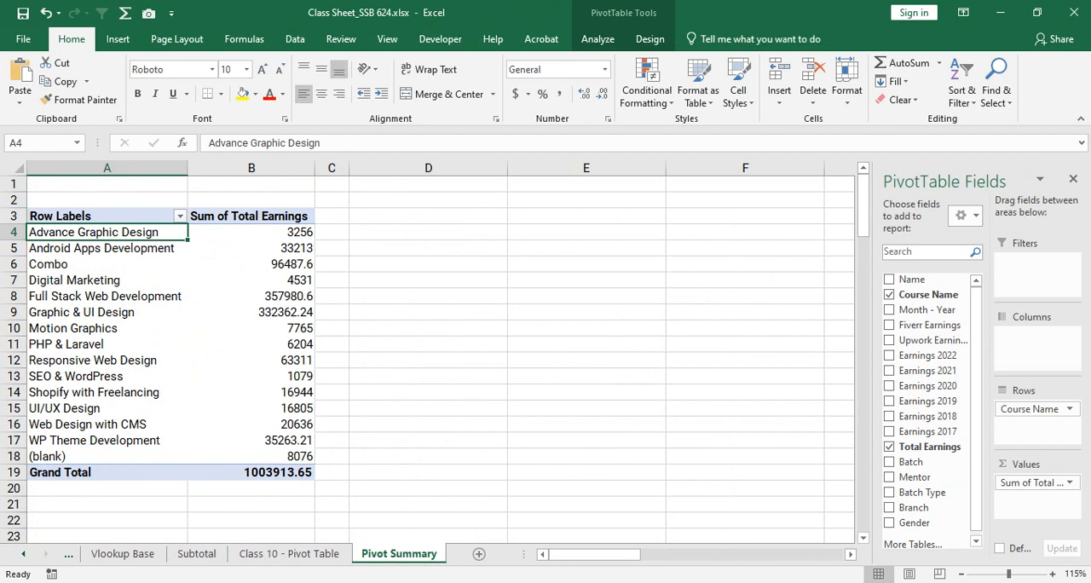
left_click(252, 232)
- Single out the empty range D3:E18 beside the course PivotTable and view the Class 10 - Pivot Table source sheet
left_click_drag(428, 215, 586, 473)
left_click(586, 328)
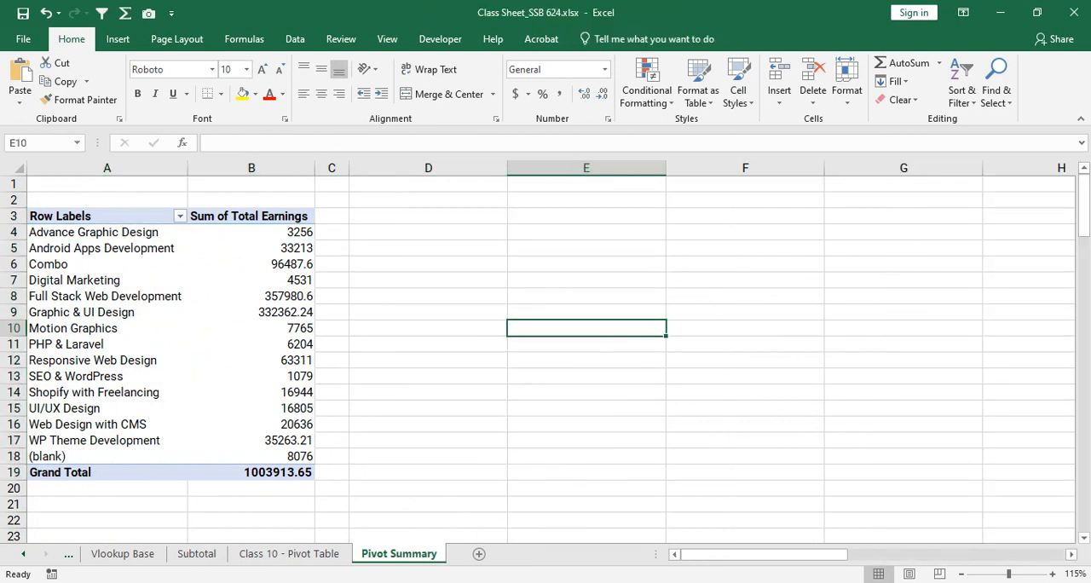
left_click_drag(428, 216, 586, 457)
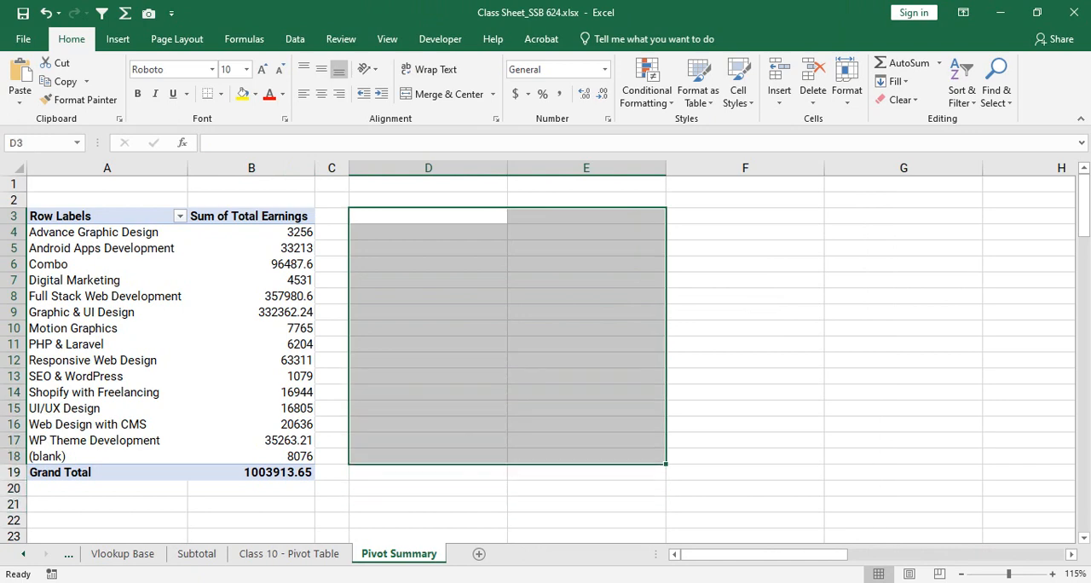
left_click(289, 555)
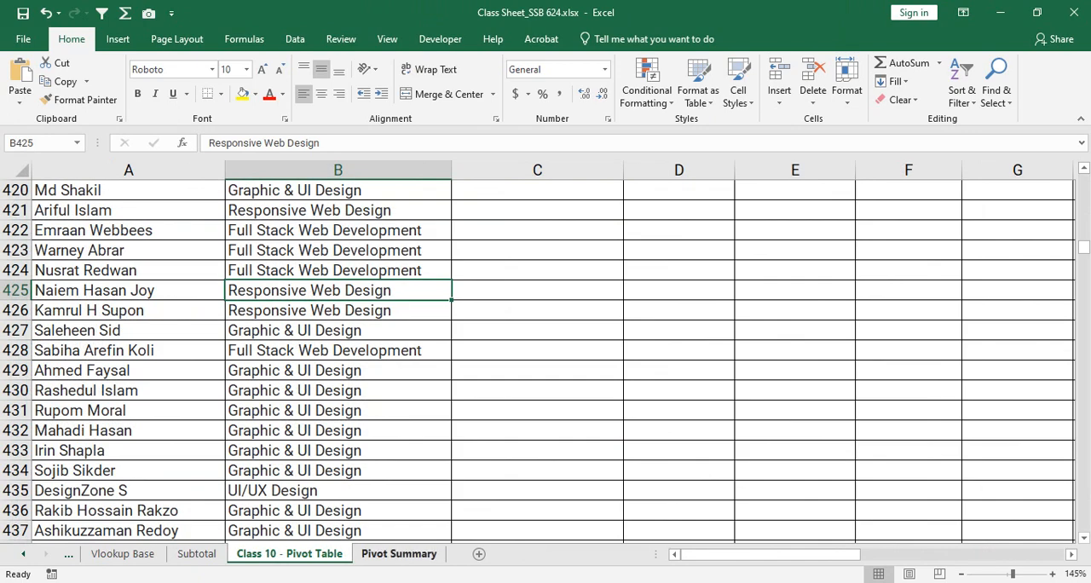
- Copy the whole course-wise PivotTable A3:B19 on Pivot Summary and paste it at D3
left_click(399, 554)
left_click(106, 217)
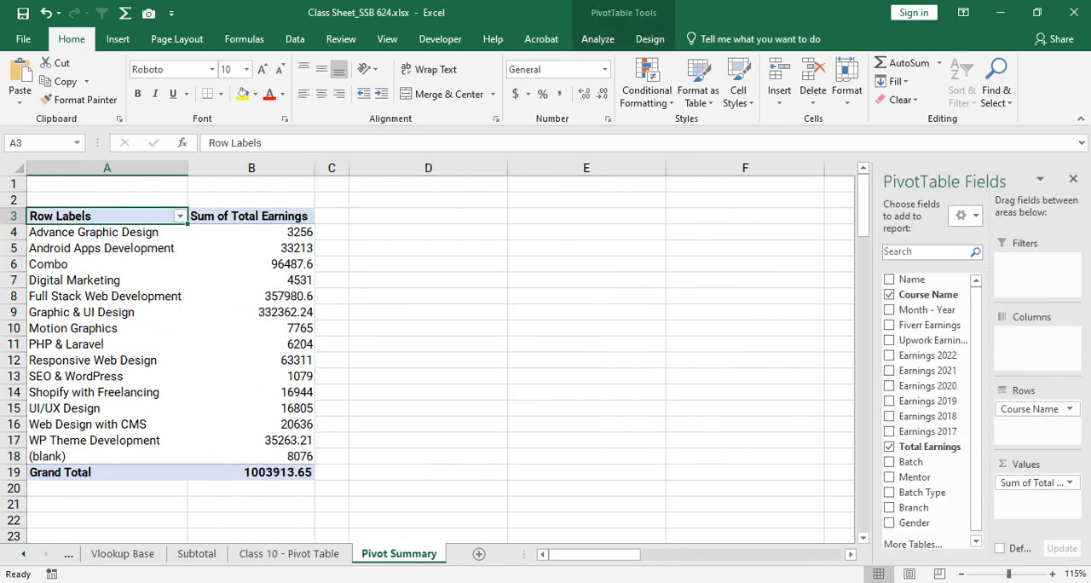
left_click_drag(107, 216, 255, 473)
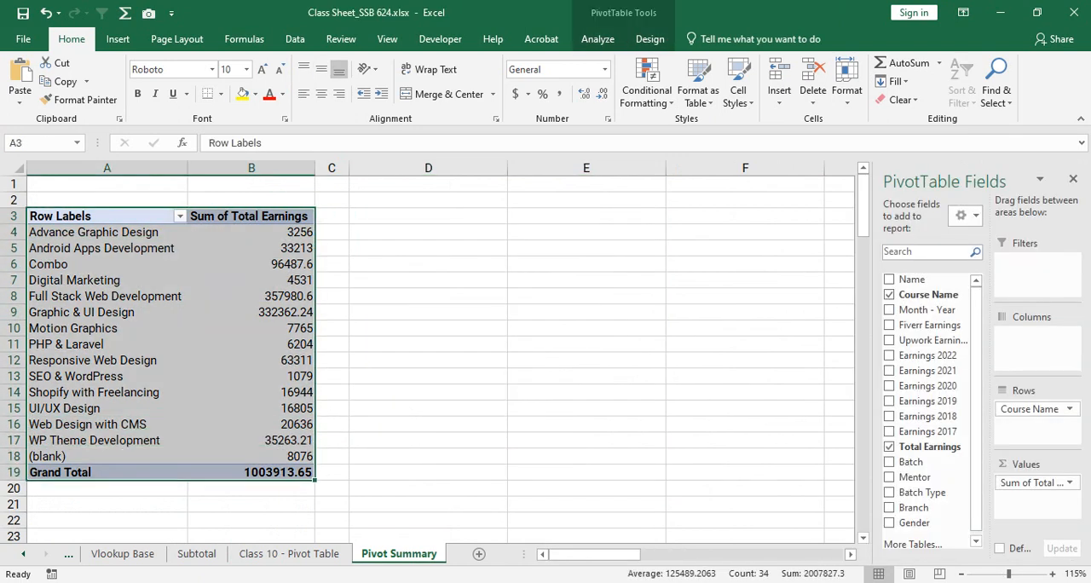
key("ctrl+c")
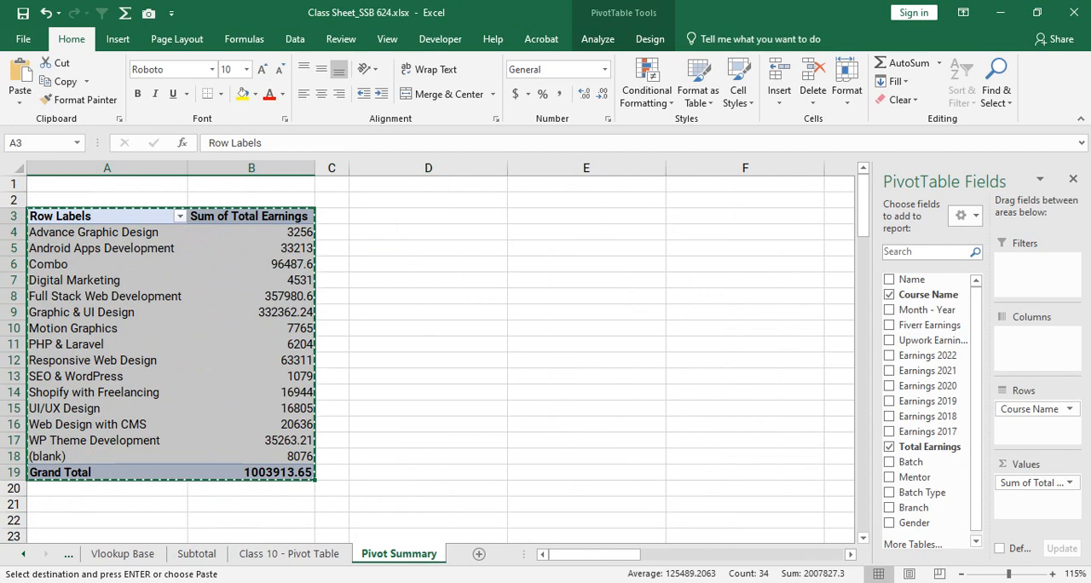
left_click(428, 217)
key("ctrl+v")
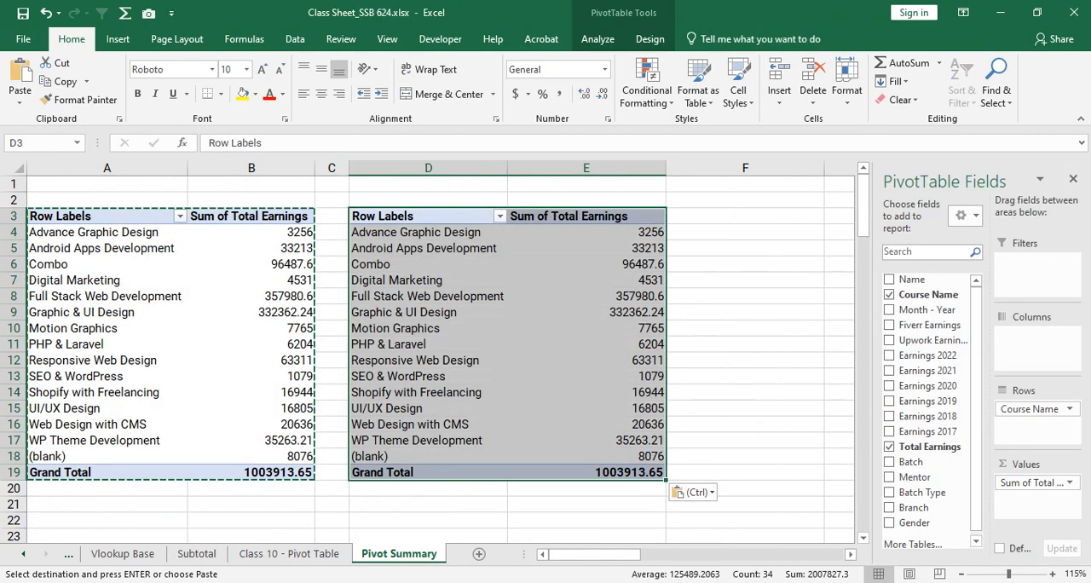
left_click(464, 309)
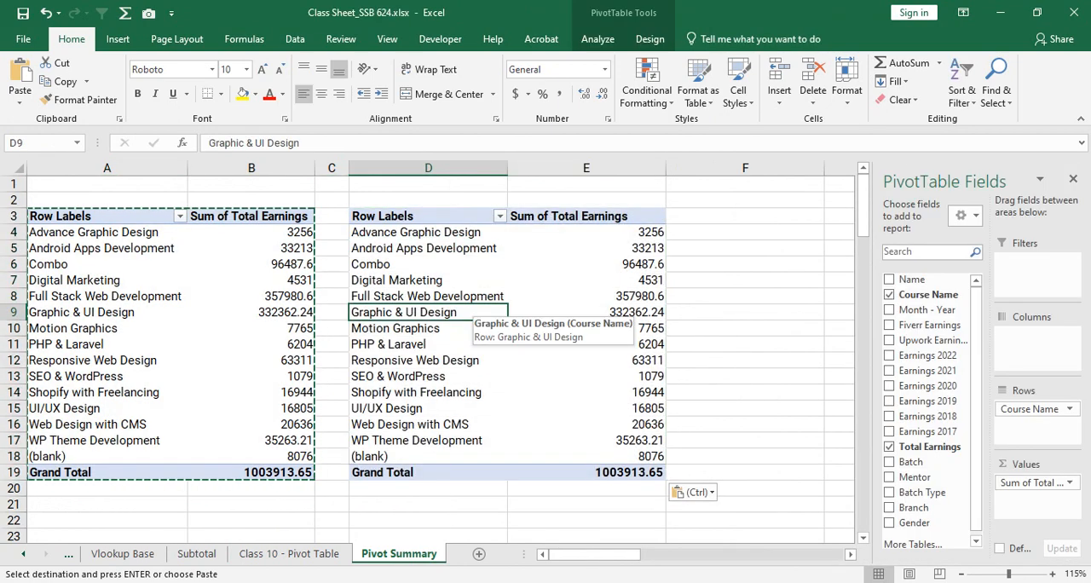
key("Escape")
- Examine the course labels and earnings in the copied PivotTable in columns D and E
left_click(587, 264)
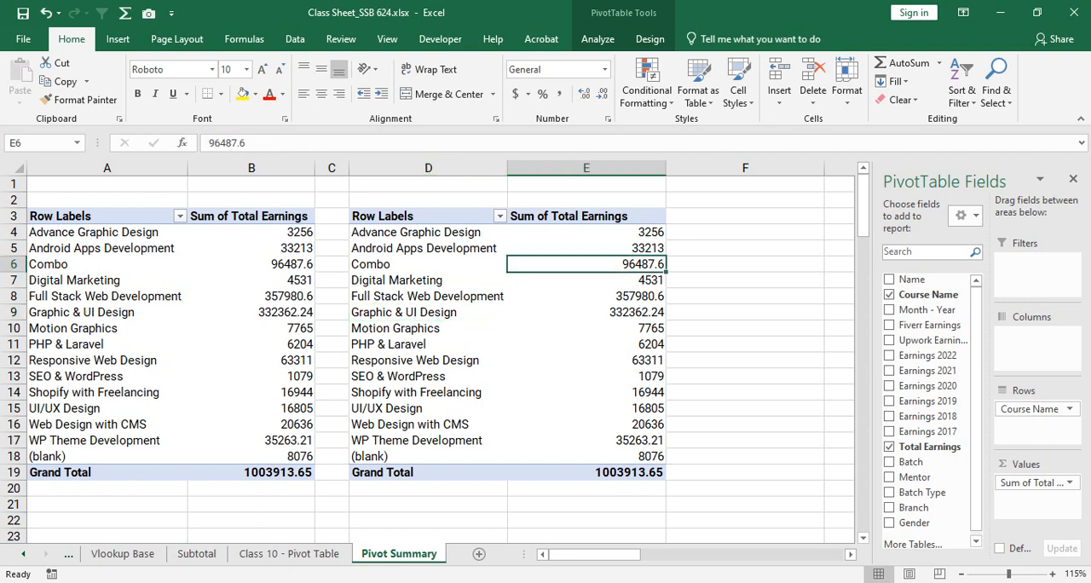
left_click(587, 344)
left_click_drag(410, 232, 629, 449)
left_click_drag(498, 443, 469, 472)
left_click(456, 361)
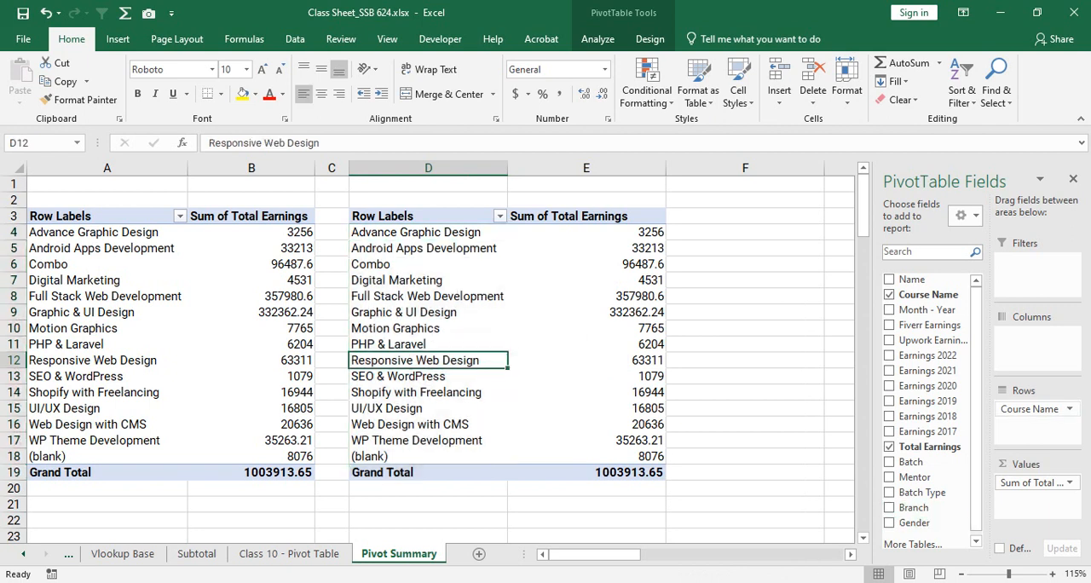
- Remove Course Name and Total Earnings from the copied PivotTable at D3 and set Branch as its row field
left_click_drag(1031, 409, 931, 387)
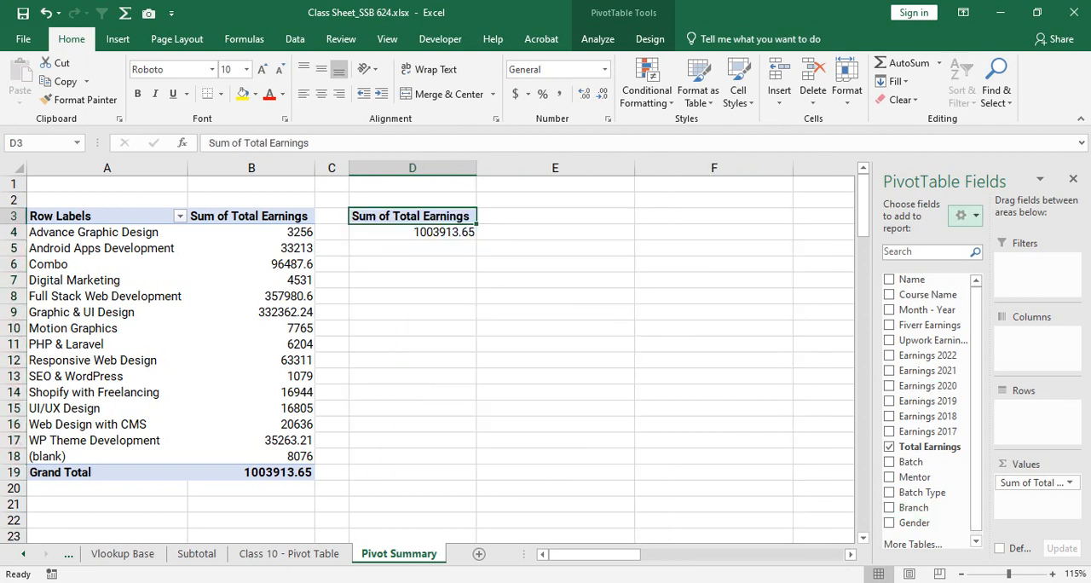
left_click_drag(1036, 482, 929, 315)
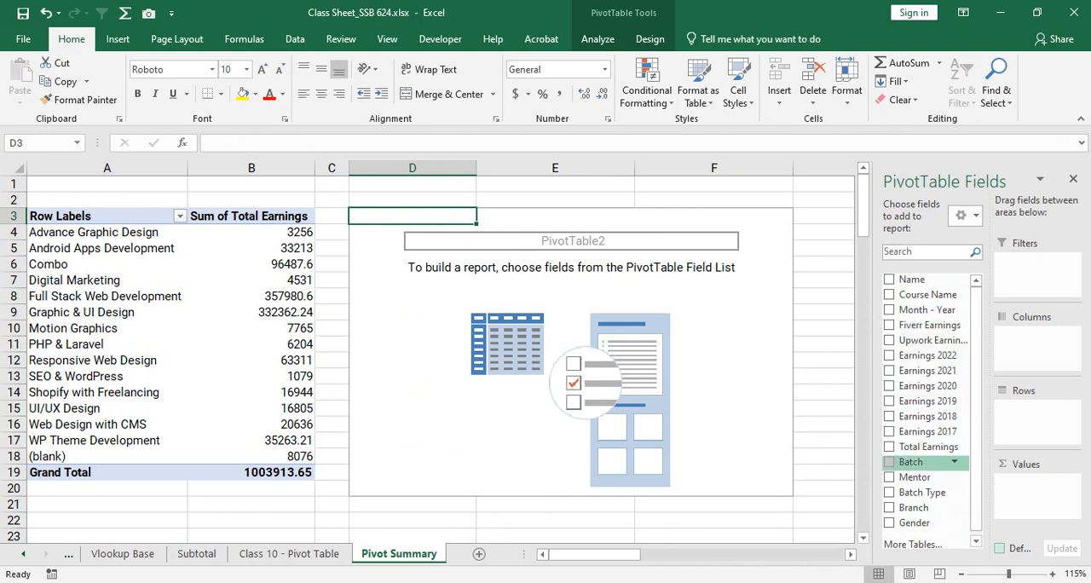
left_click_drag(914, 507, 1036, 407)
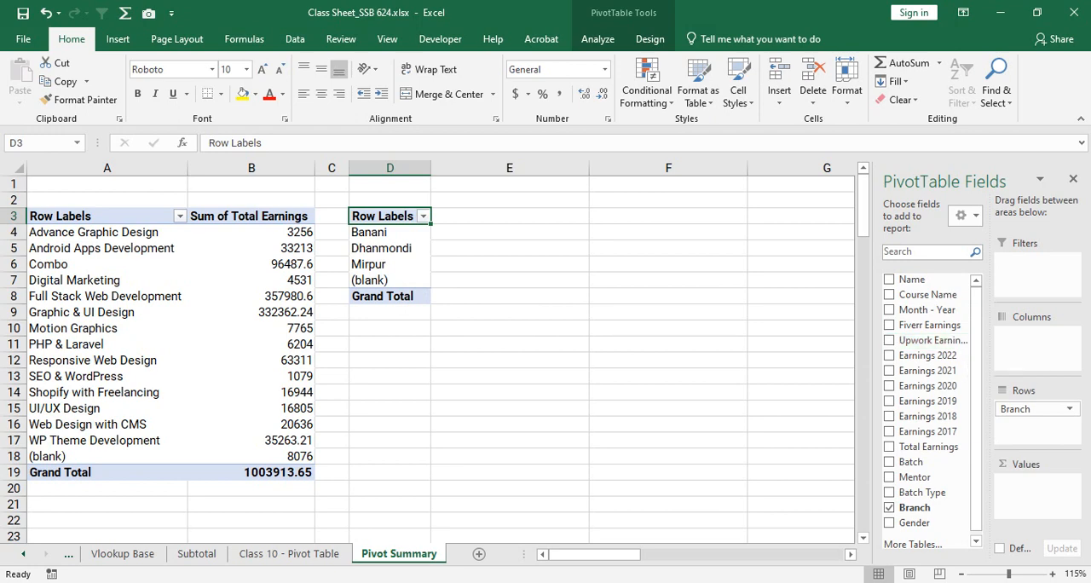
- Examine the student names in the Name column from the first rows of the Class 10 - Pivot Table sheet
key("ctrl+Page_Up")
scroll(546, 358, "up", 5)
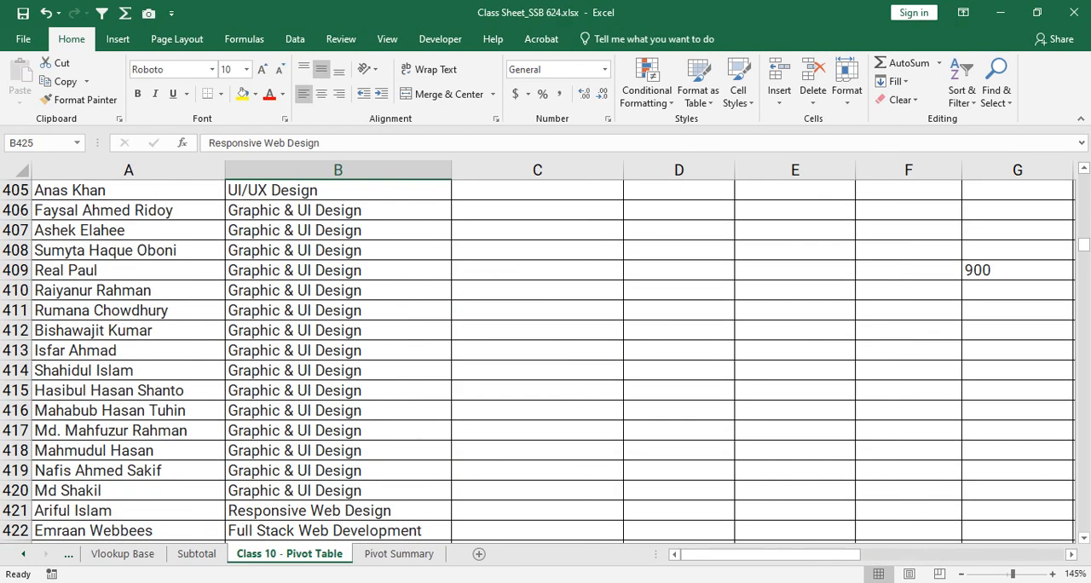
left_click_drag(1084, 245, 1083, 183)
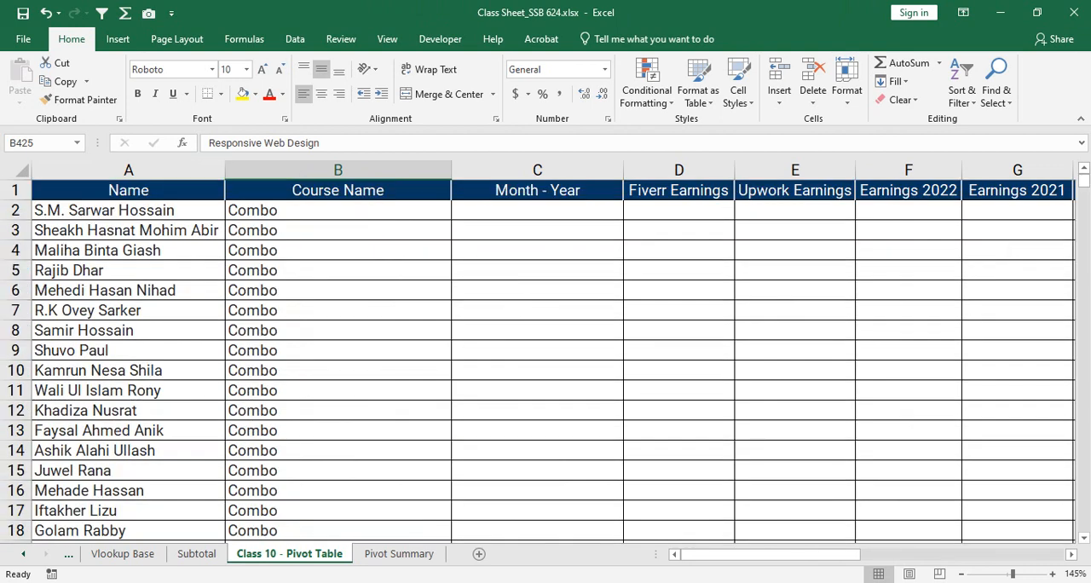
left_click_drag(128, 211, 127, 470)
left_click(128, 391)
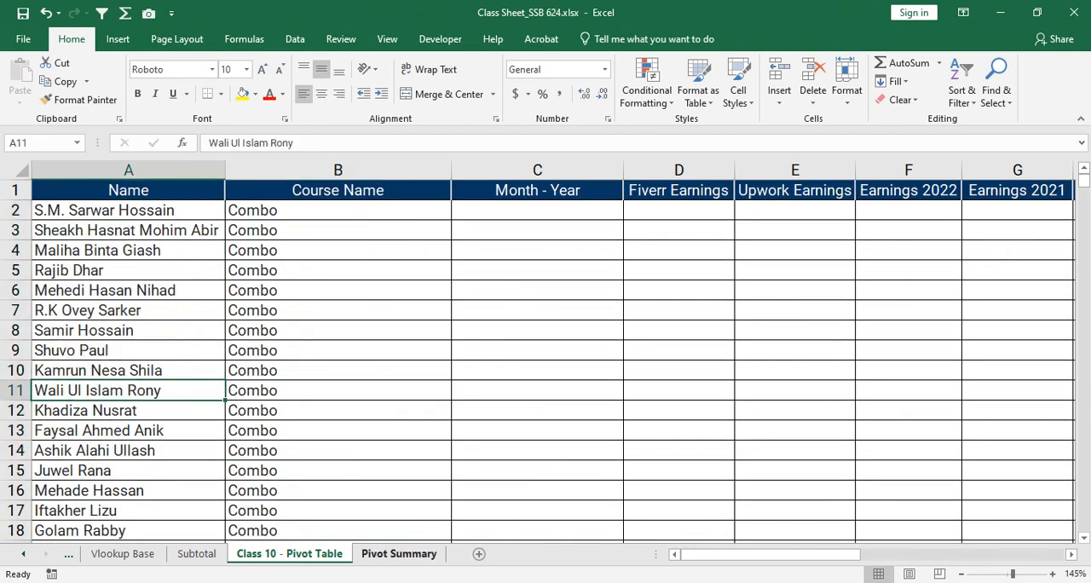
left_click(398, 553)
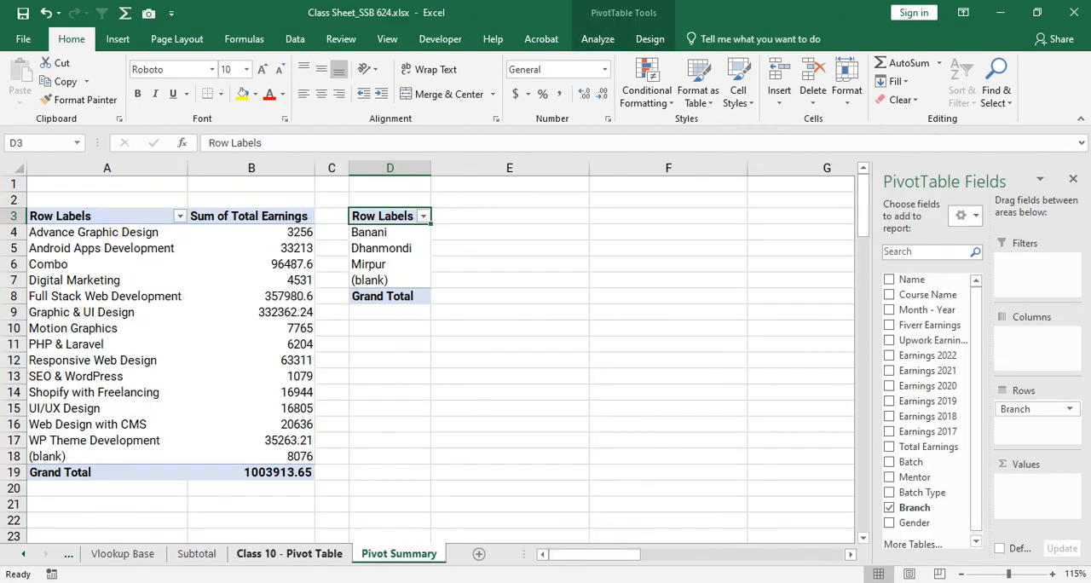
left_click(289, 554)
left_click(128, 250)
left_click_drag(128, 291, 128, 490)
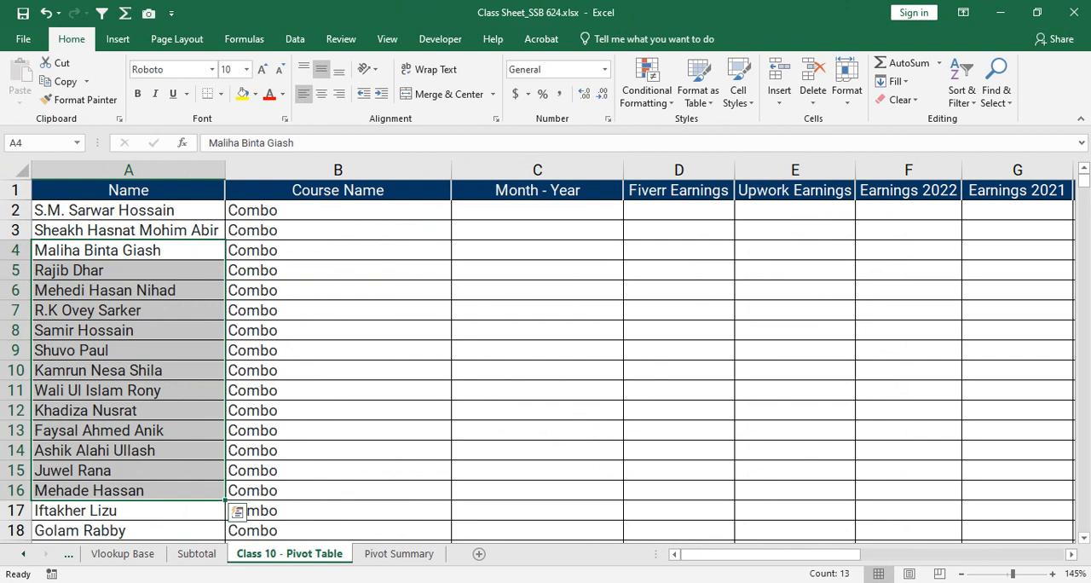
left_click_drag(128, 230, 128, 511)
left_click_drag(128, 230, 128, 490)
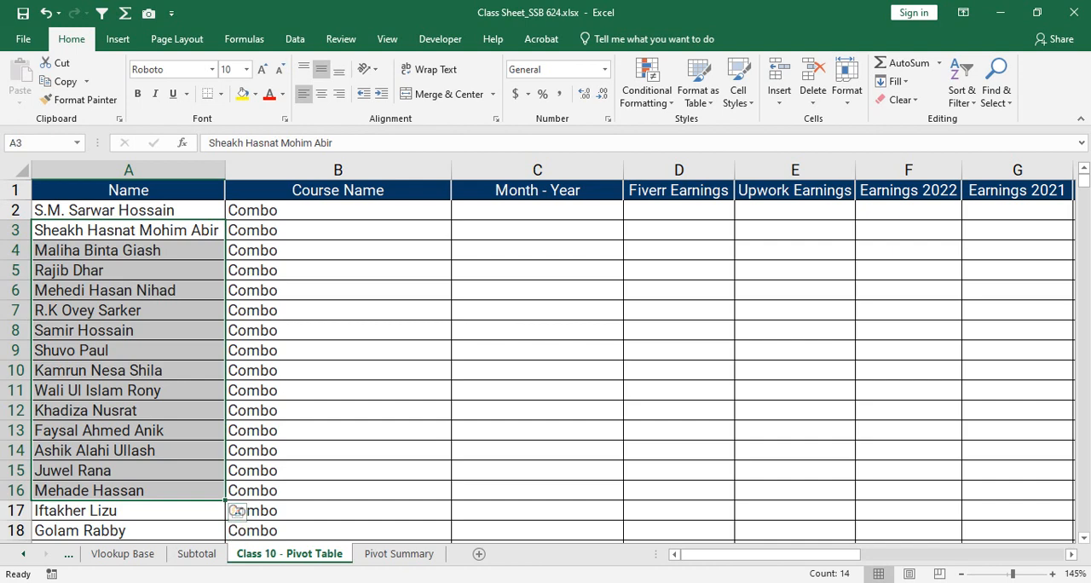
- Compare the branch labels in D4:D7 on Pivot Summary with the Name column of the source sheet
left_click(399, 553)
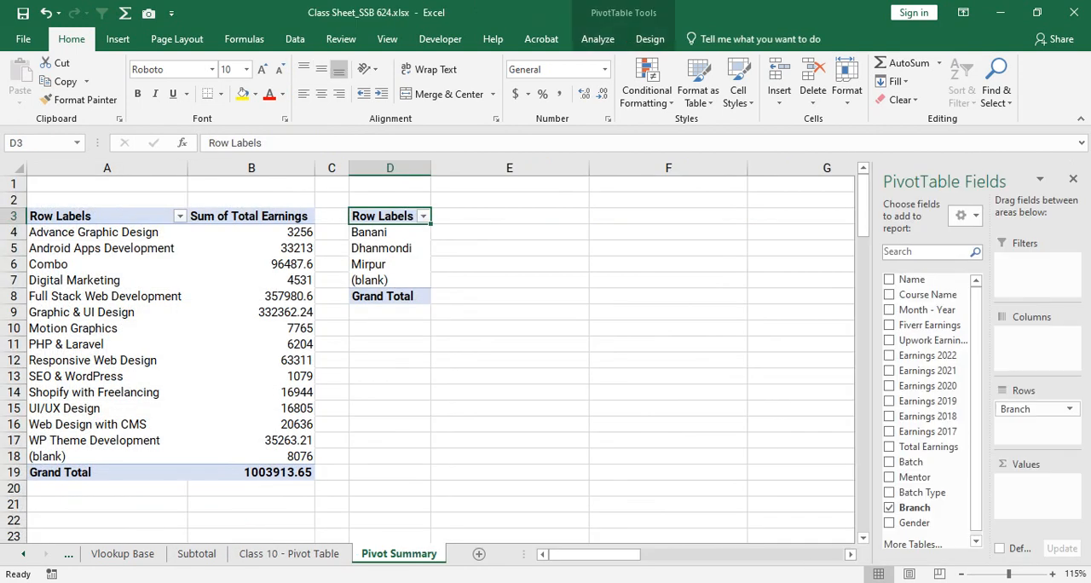
left_click_drag(494, 216, 495, 280)
left_click(389, 248)
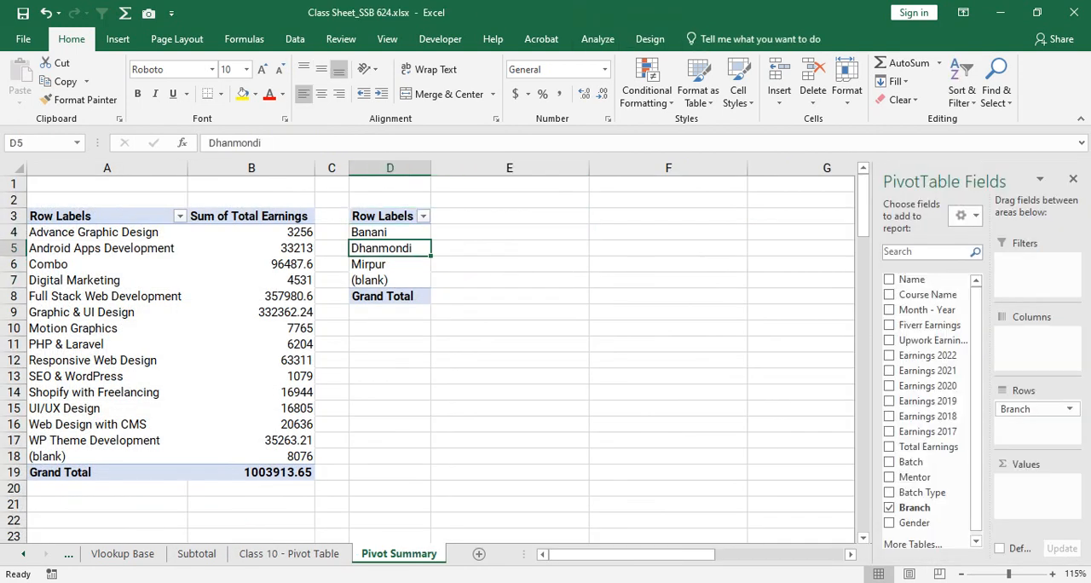
left_click(399, 233)
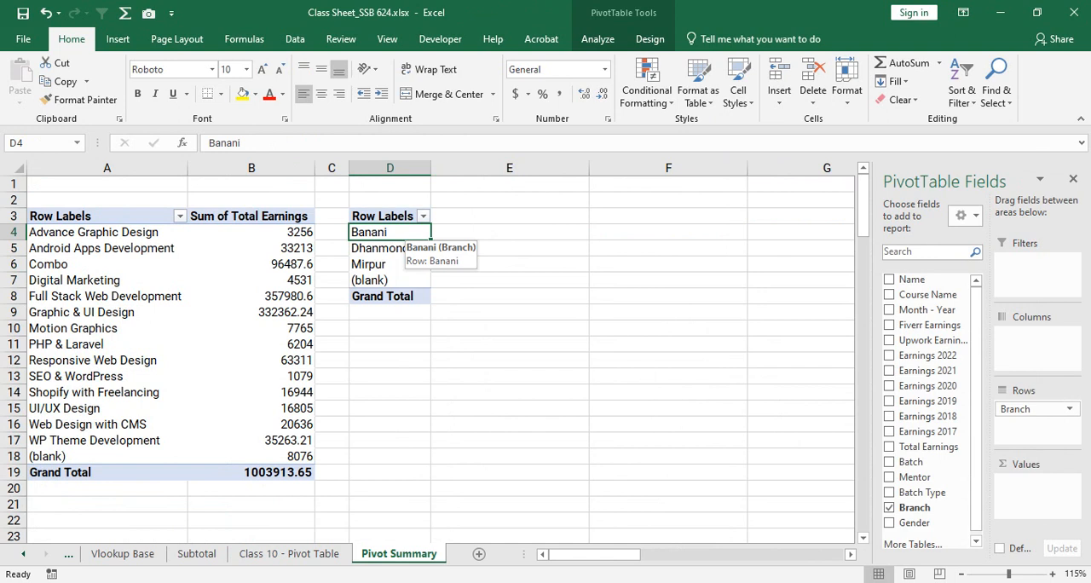
left_click(289, 554)
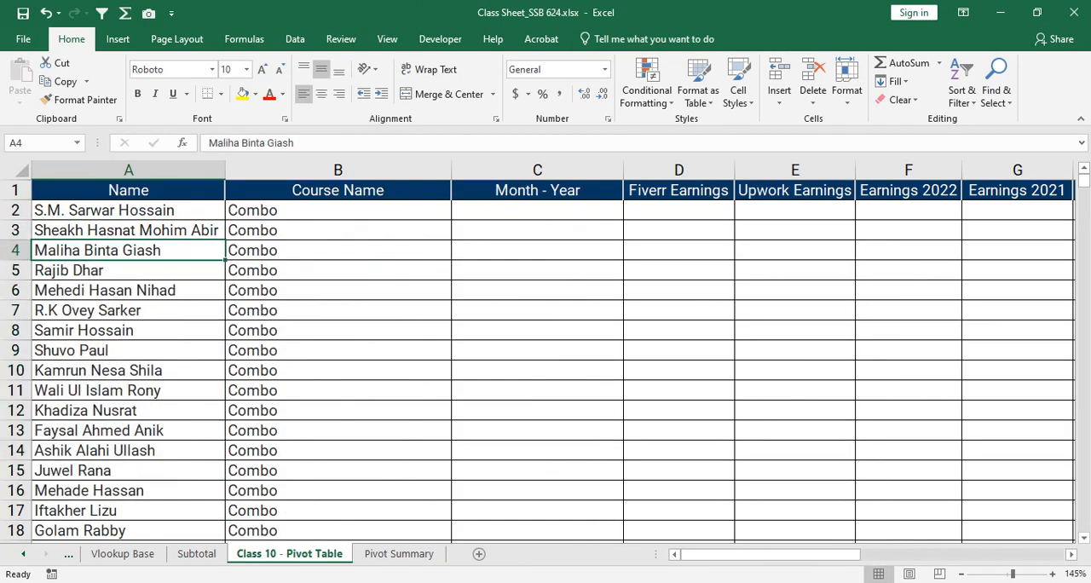
left_click(399, 553)
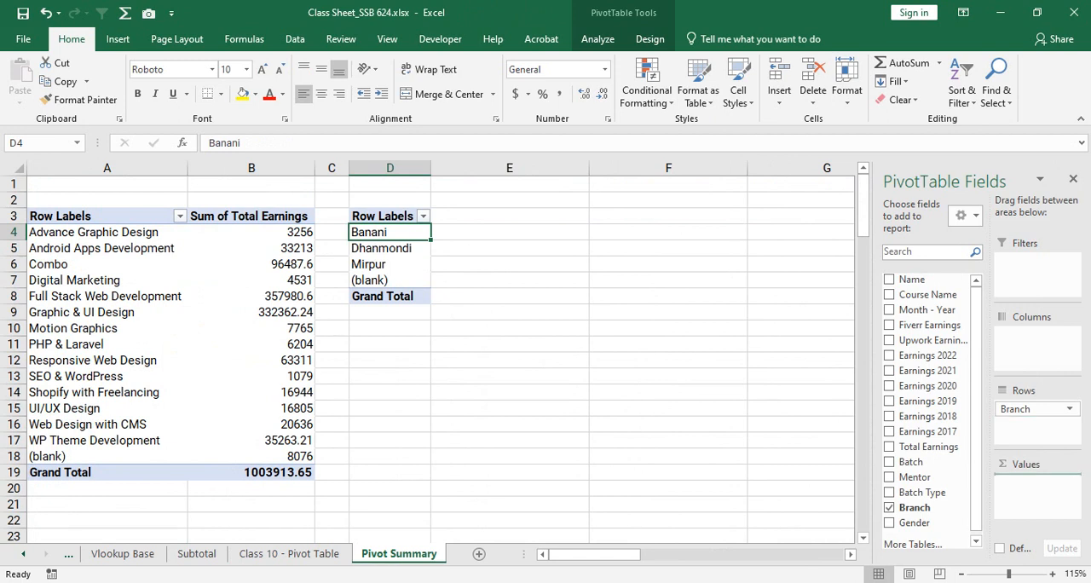
- Try a count of Name per branch in the PivotTable at D3, checking it against the source names, and remove Name from the values
left_click_drag(912, 280, 1038, 494)
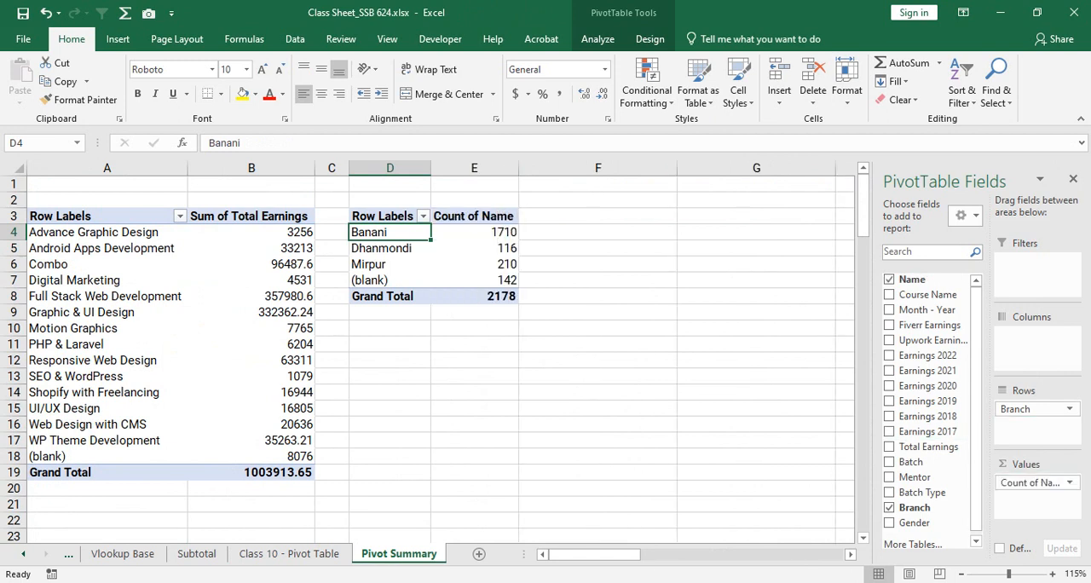
left_click(289, 553)
left_click_drag(103, 210, 102, 410)
left_click(399, 554)
left_click_drag(475, 232, 384, 280)
left_click(449, 262)
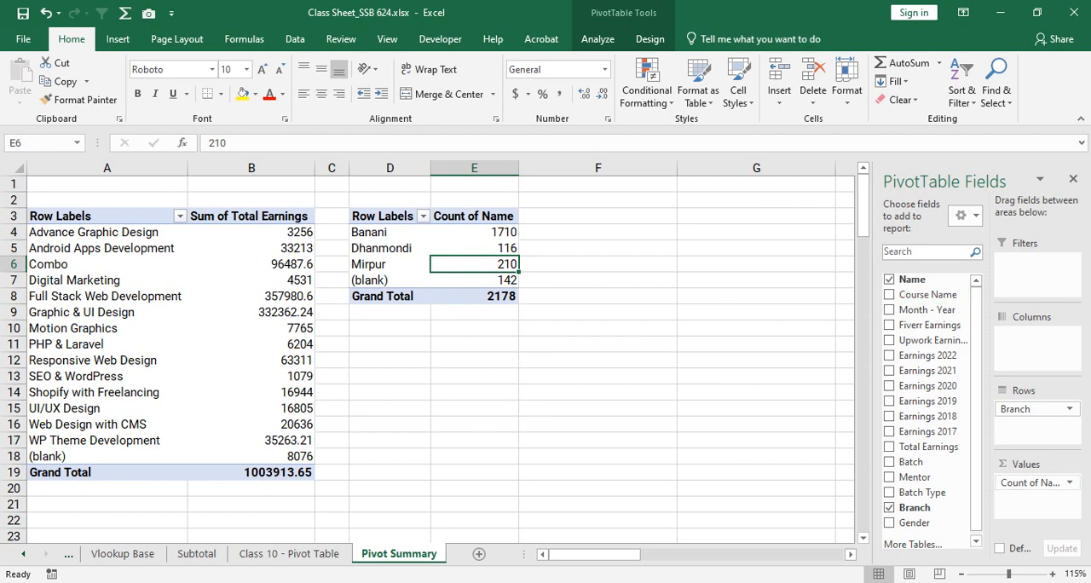
left_click_drag(1031, 483, 699, 401)
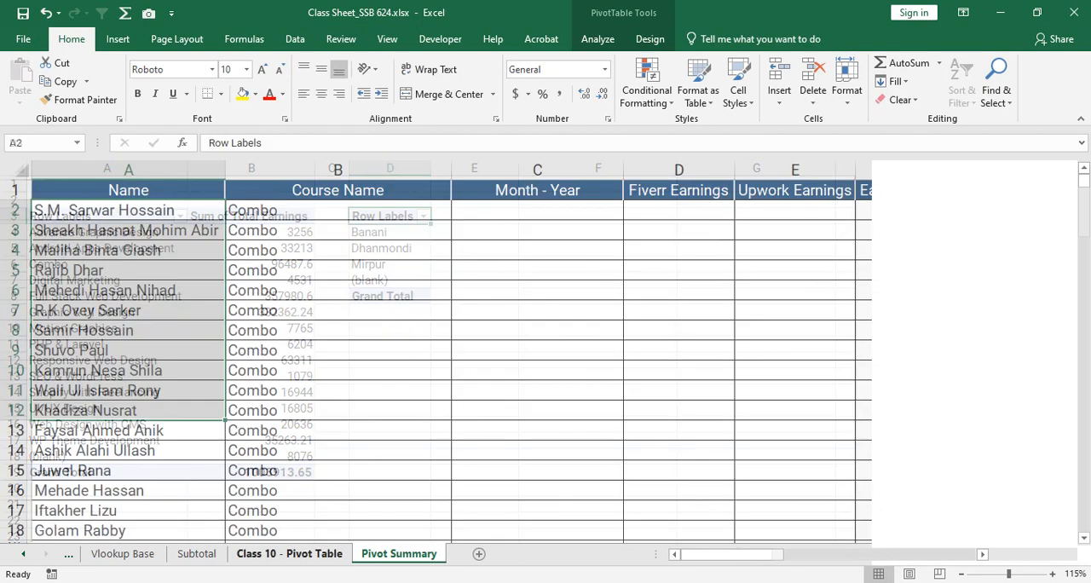
- Review the source Name column and the branch labels, and add Name as a count to the values of the branch PivotTable
left_click(128, 170)
left_click(129, 271)
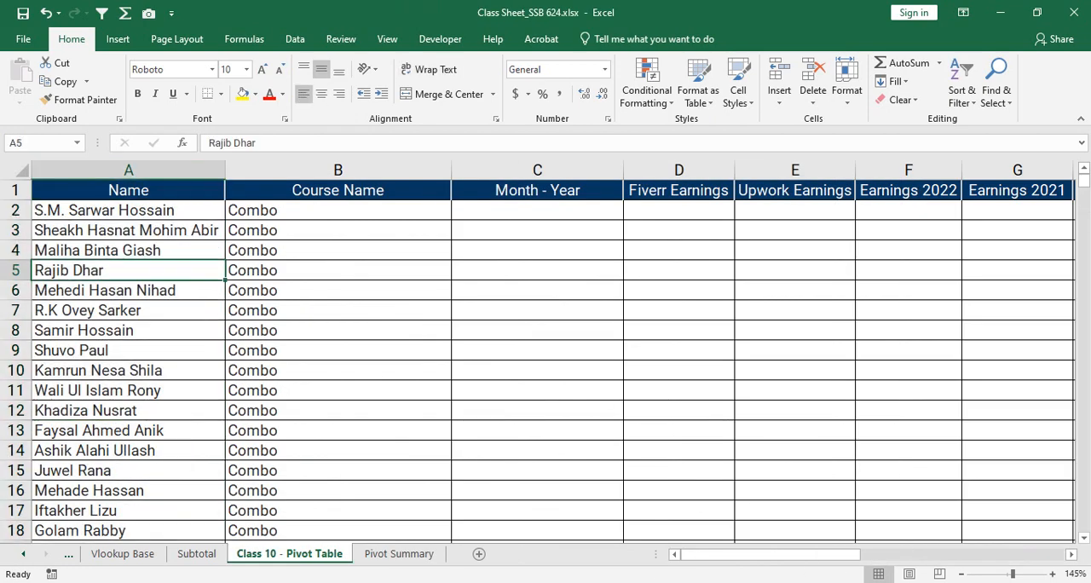
left_click(399, 553)
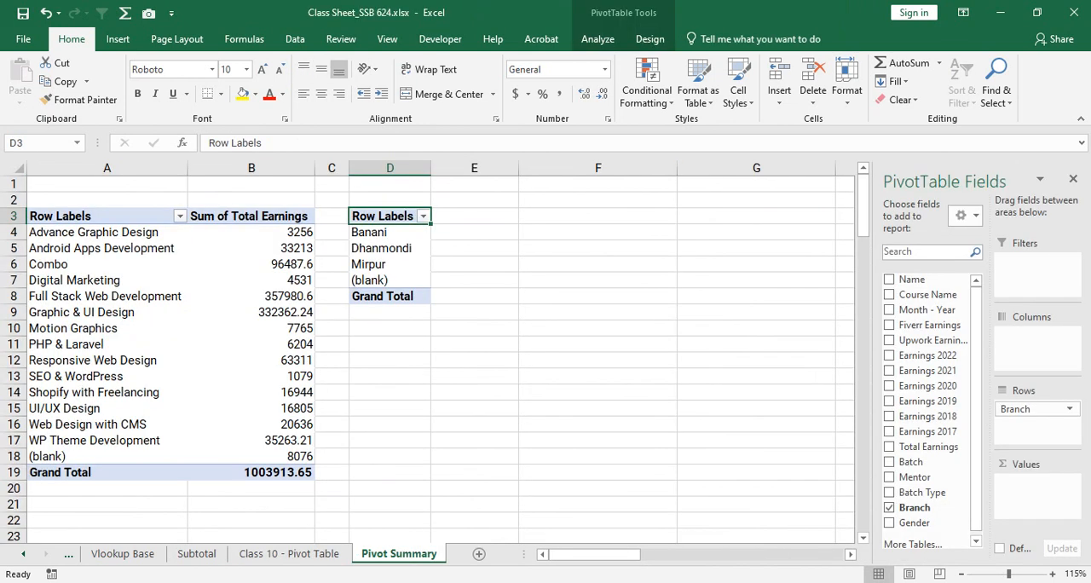
left_click_drag(389, 232, 390, 280)
left_click(389, 248)
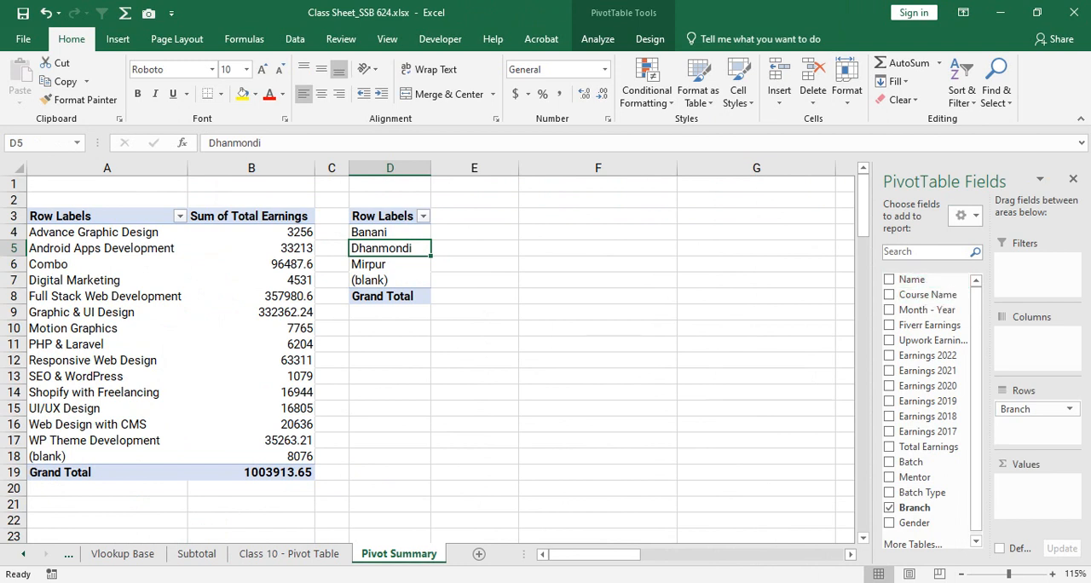
left_click_drag(913, 280, 1037, 495)
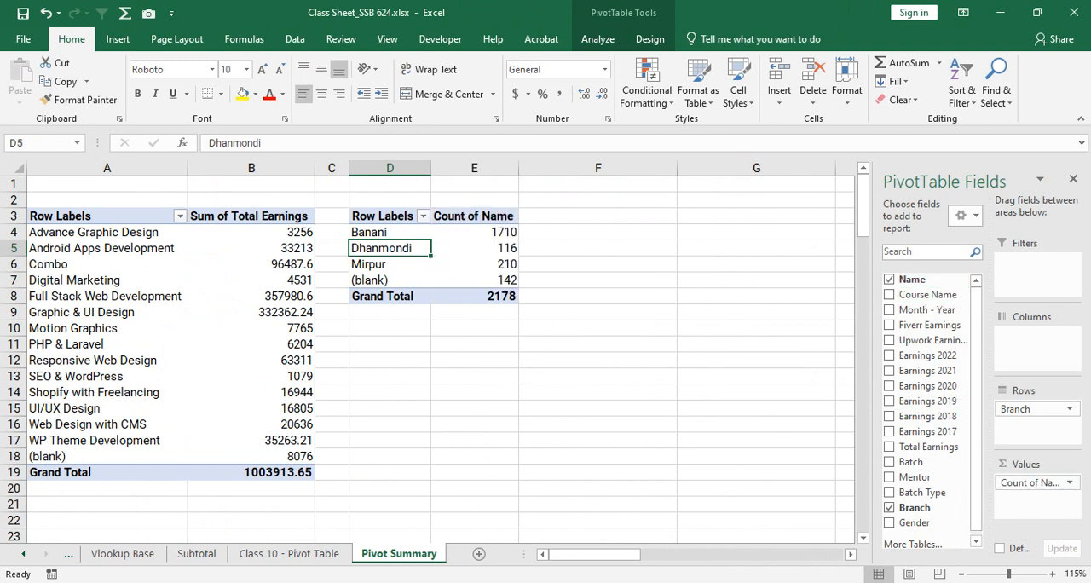
- Examine the name count of each branch row in the PivotTable at D3, including the blank branch
left_click_drag(390, 233, 484, 297)
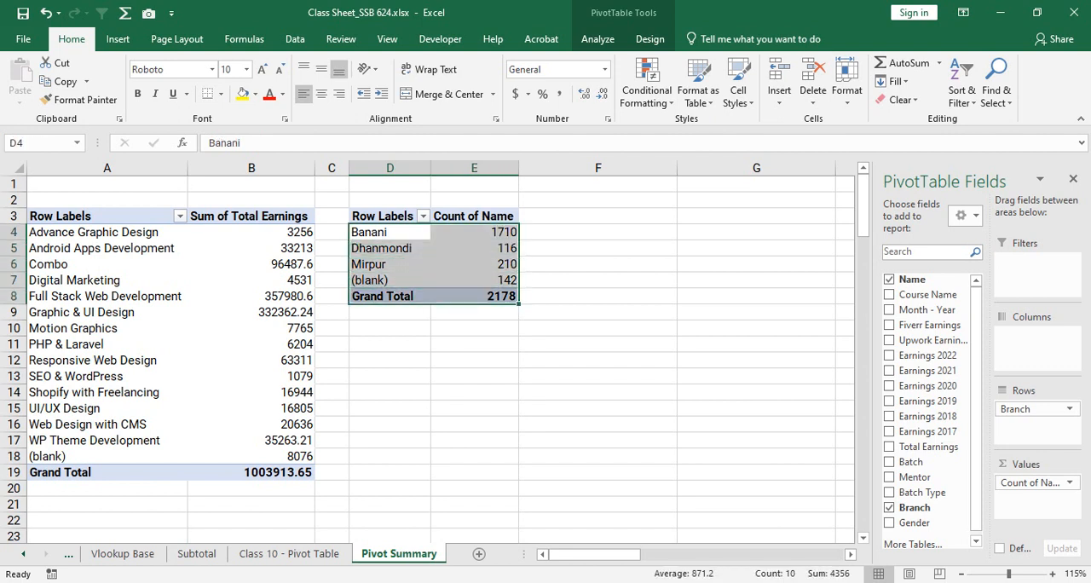
left_click_drag(390, 233, 482, 233)
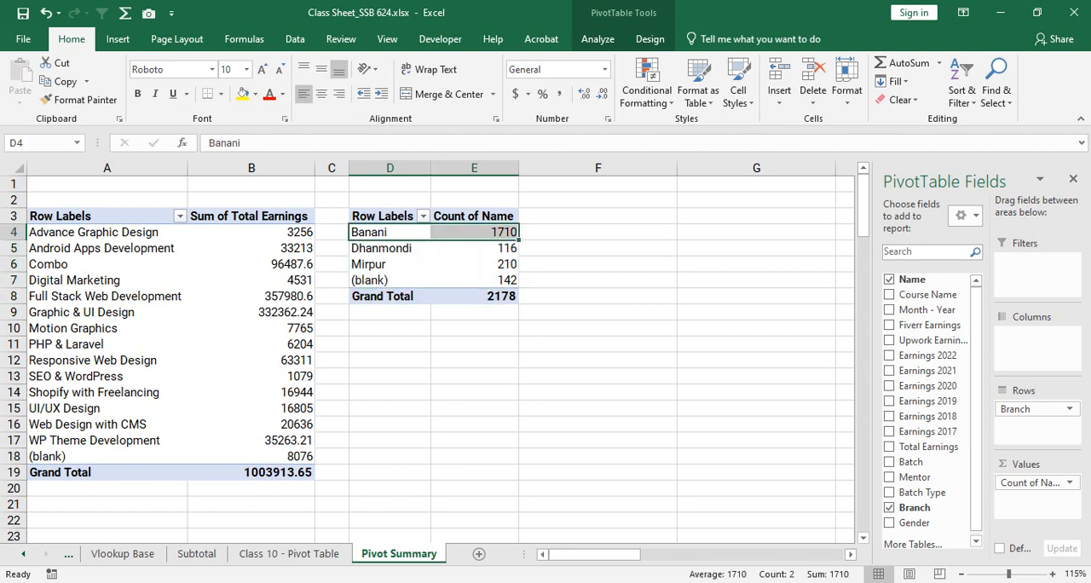
left_click_drag(390, 249, 483, 249)
left_click_drag(390, 265, 482, 264)
left_click_drag(390, 280, 482, 280)
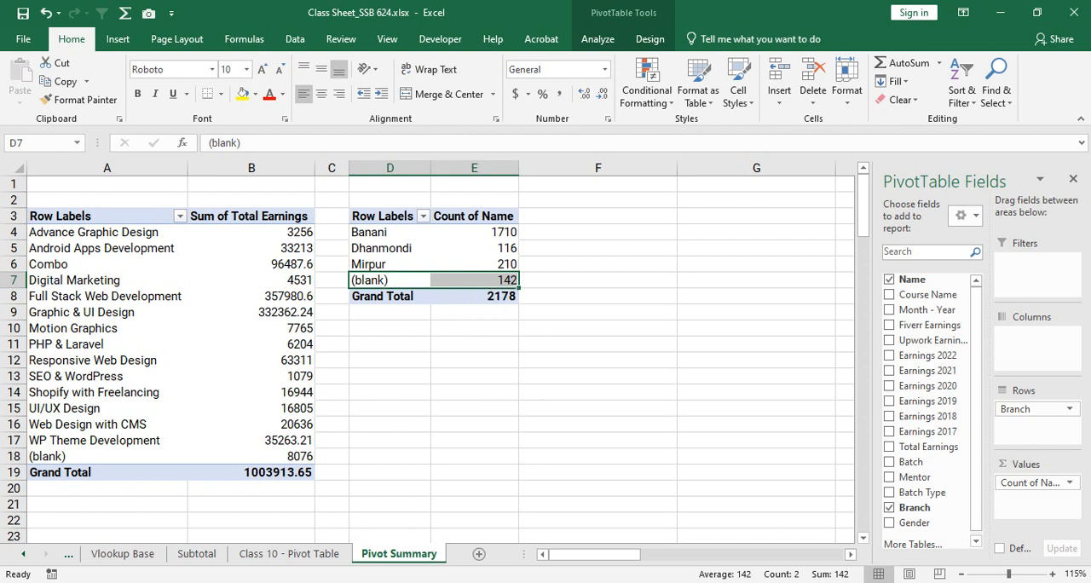
left_click_drag(375, 231, 503, 265)
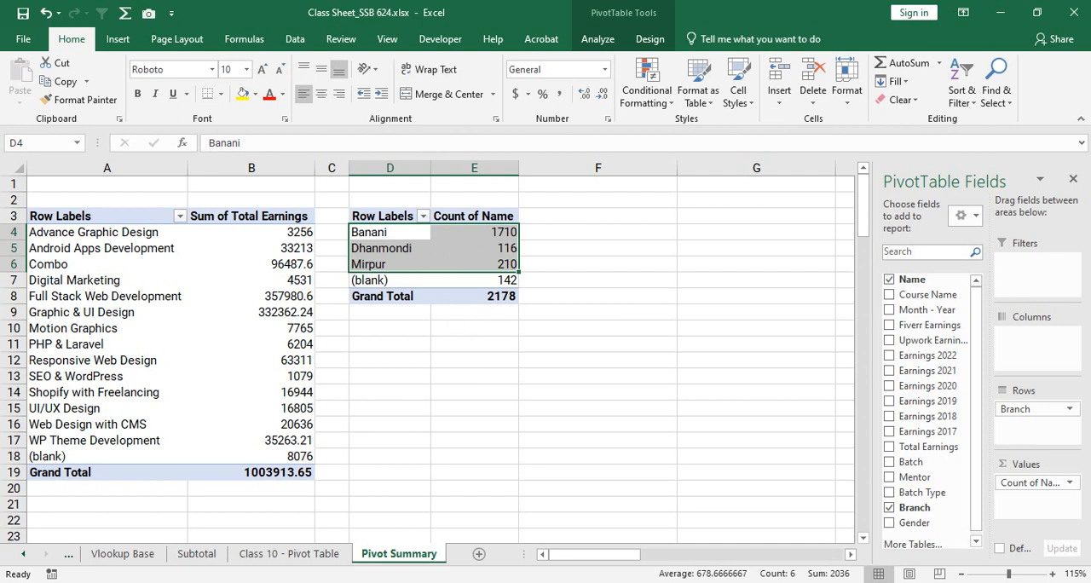
- Add Gender as a row field beneath Branch and Total Earnings as a summed value in the branch PivotTable
left_click(484, 264)
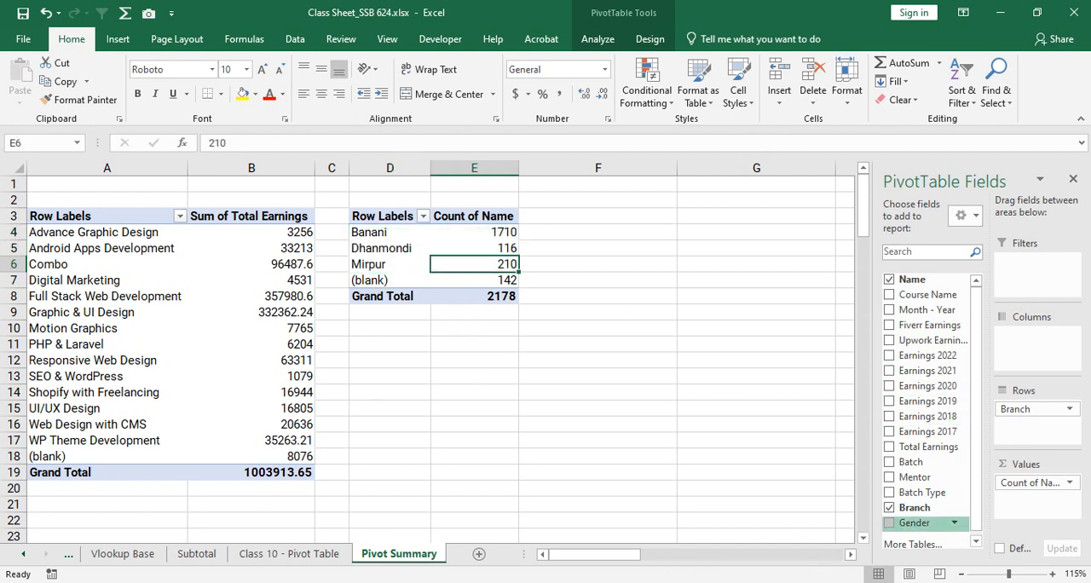
left_click(889, 522)
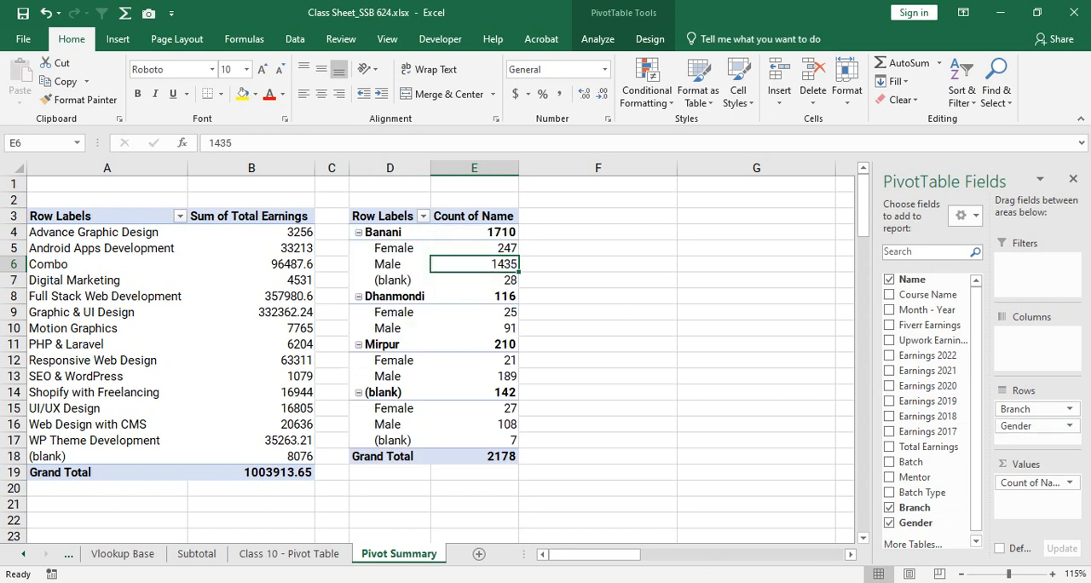
left_click(501, 232)
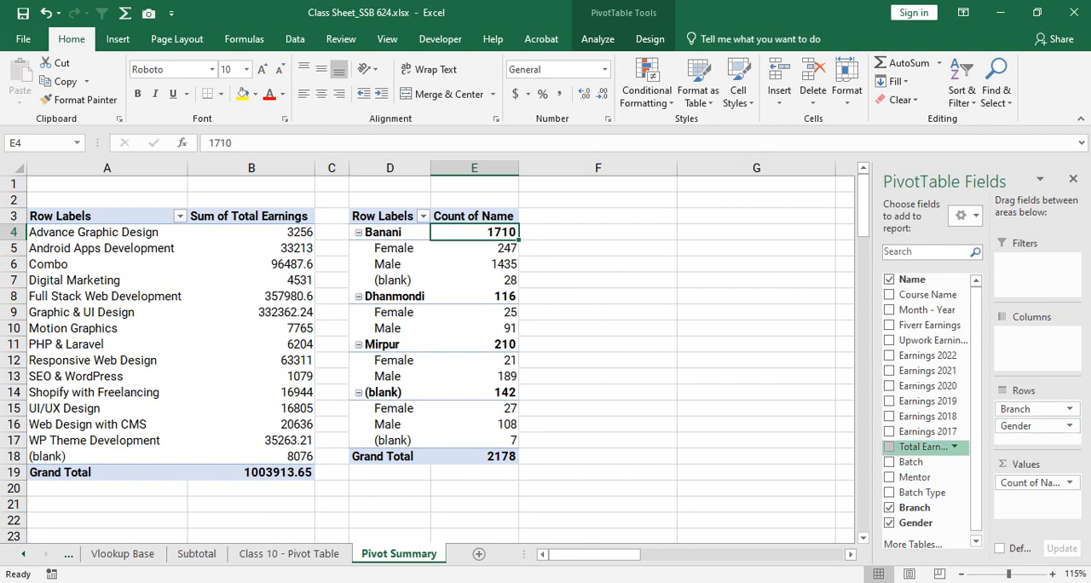
left_click_drag(927, 448, 1033, 499)
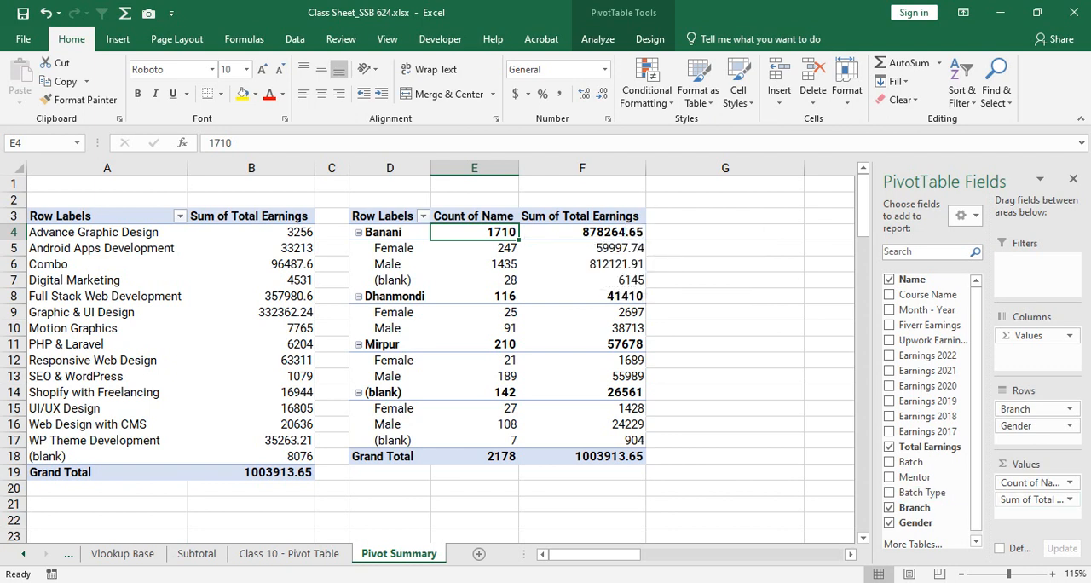
- Examine the name counts and total earnings by gender for the Banani and Dhanmondi branches
mouse_move(1030, 499)
left_mouse_down()
mouse_move(1030, 486)
mouse_move(1030, 499)
left_mouse_up()
left_click_drag(400, 233, 590, 233)
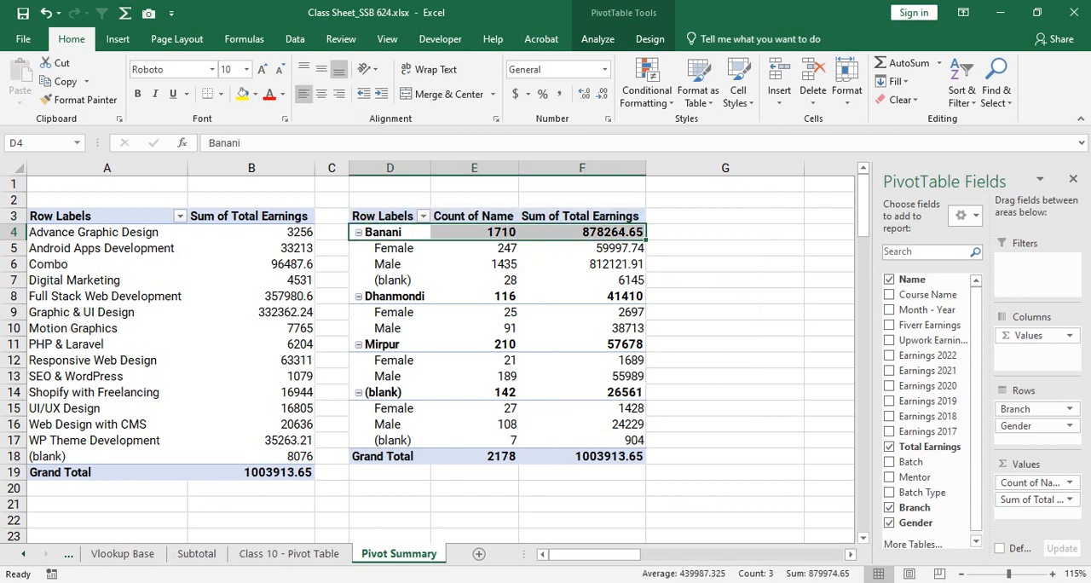
left_click_drag(388, 248, 588, 265)
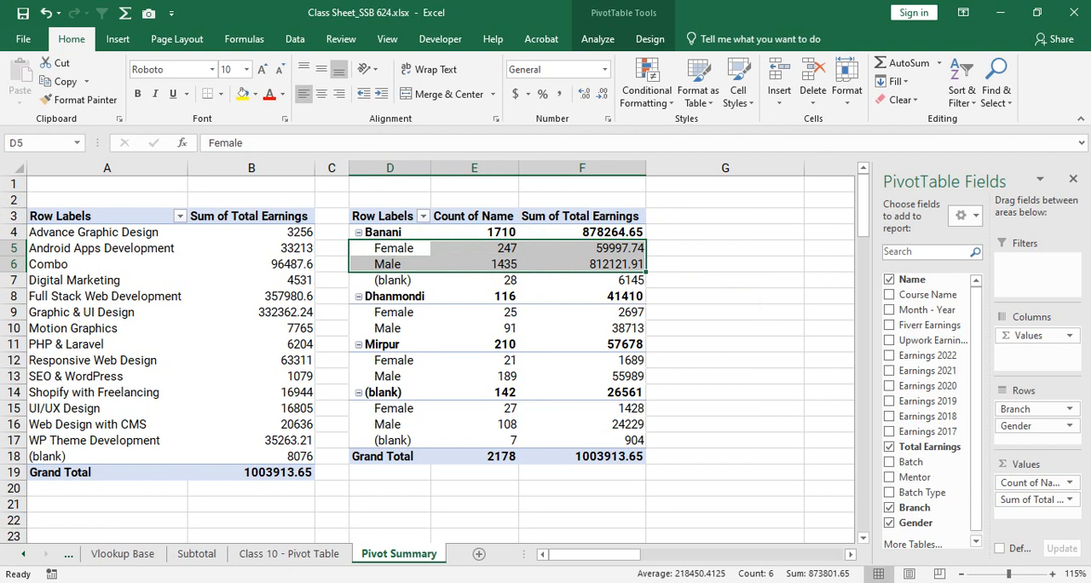
left_click(461, 297)
left_click(396, 296)
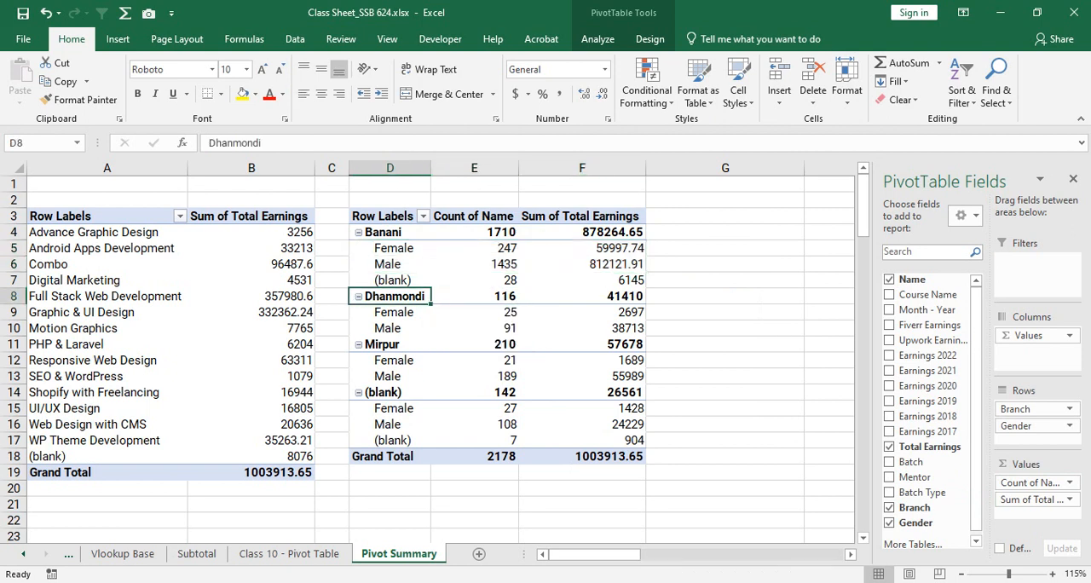
left_click_drag(396, 297, 588, 328)
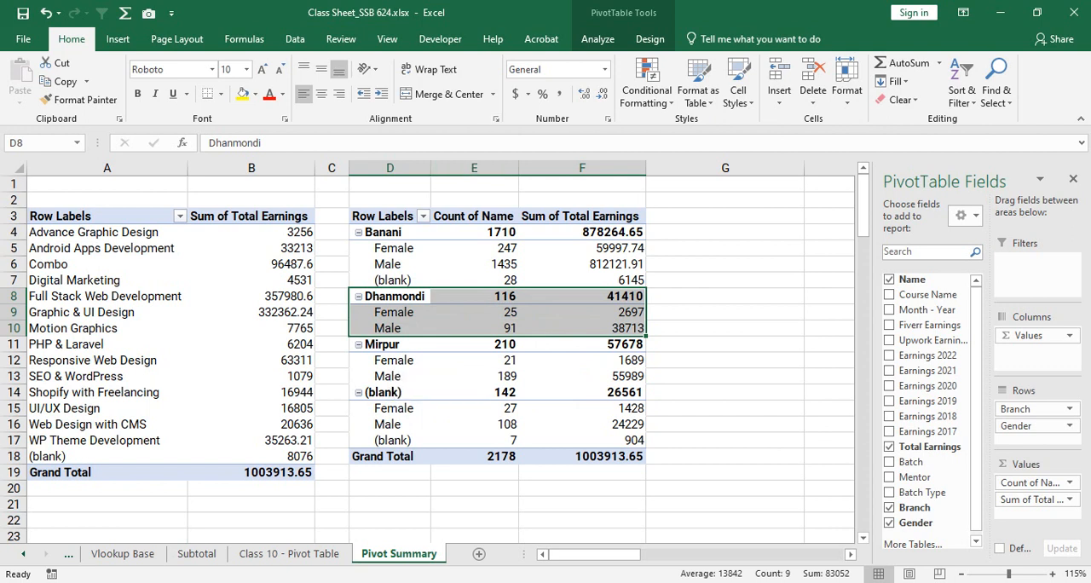
left_click(402, 235)
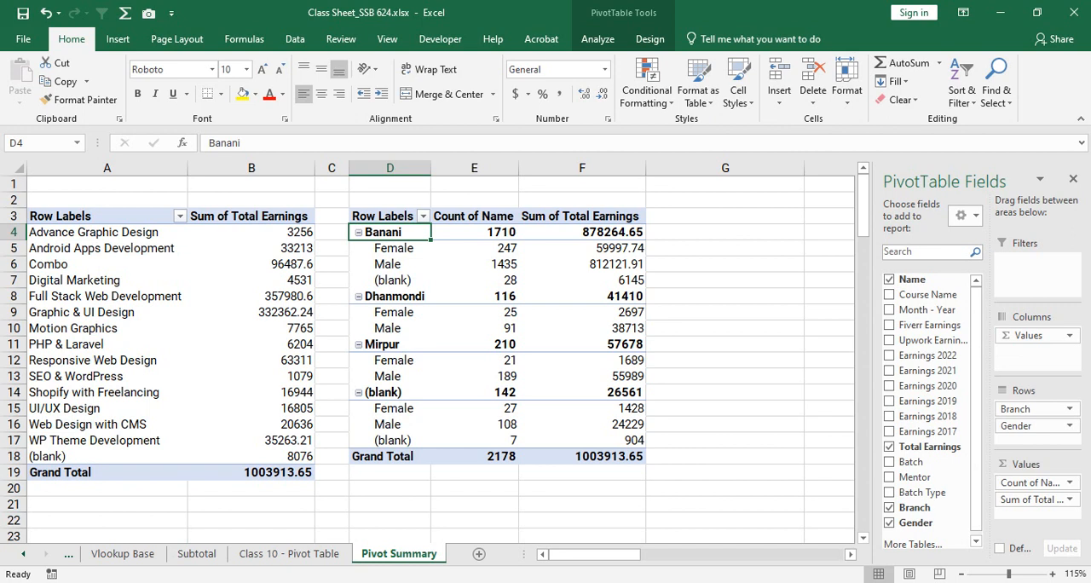
- Copy the whole branch and gender PivotTable, narrow column G as a spacer, and paste the copy at H3
left_click_drag(384, 217, 588, 457)
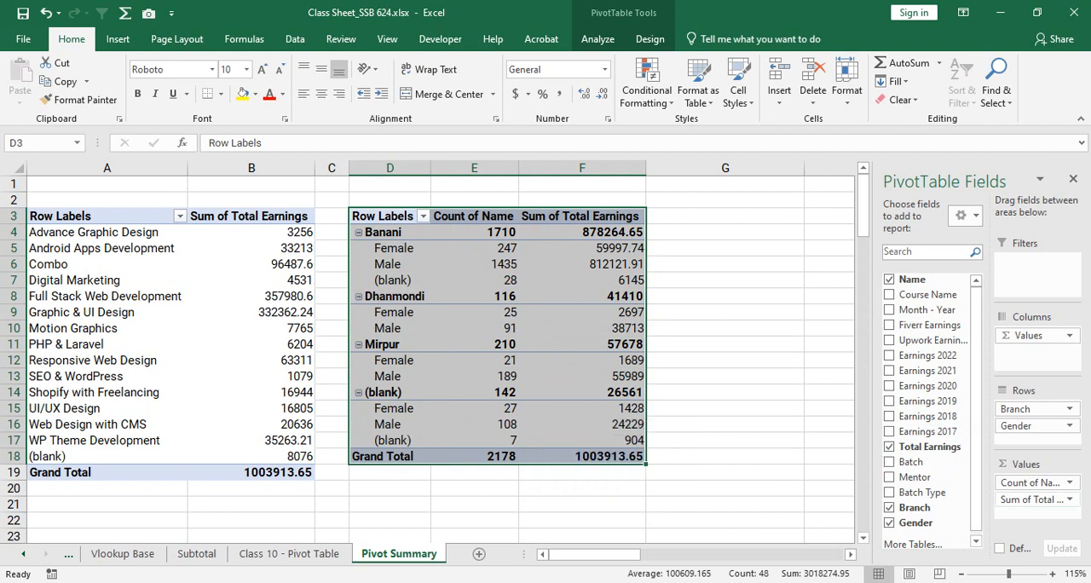
key("ctrl+c")
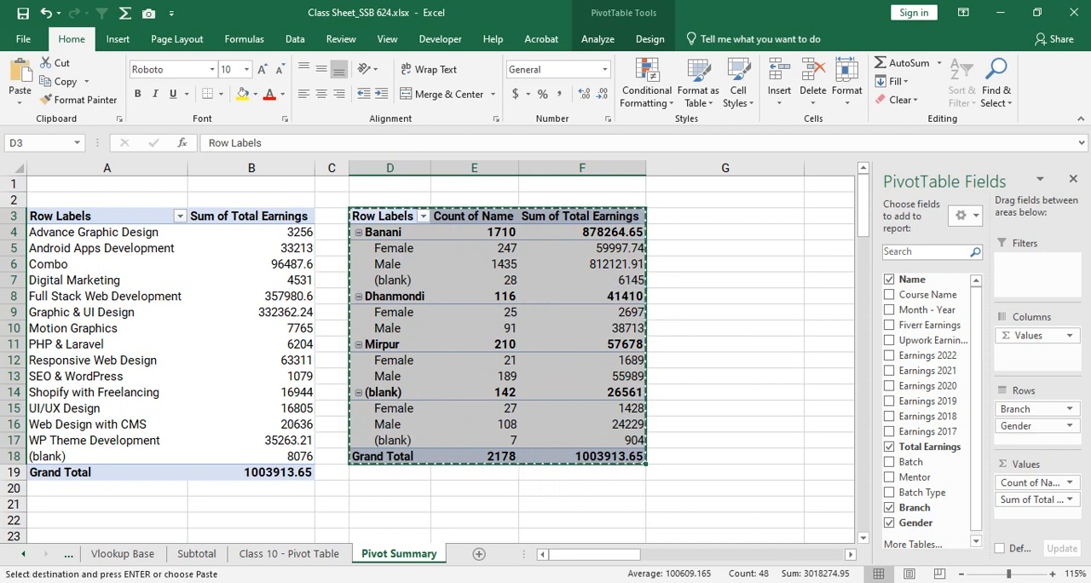
left_click_drag(595, 555, 686, 554)
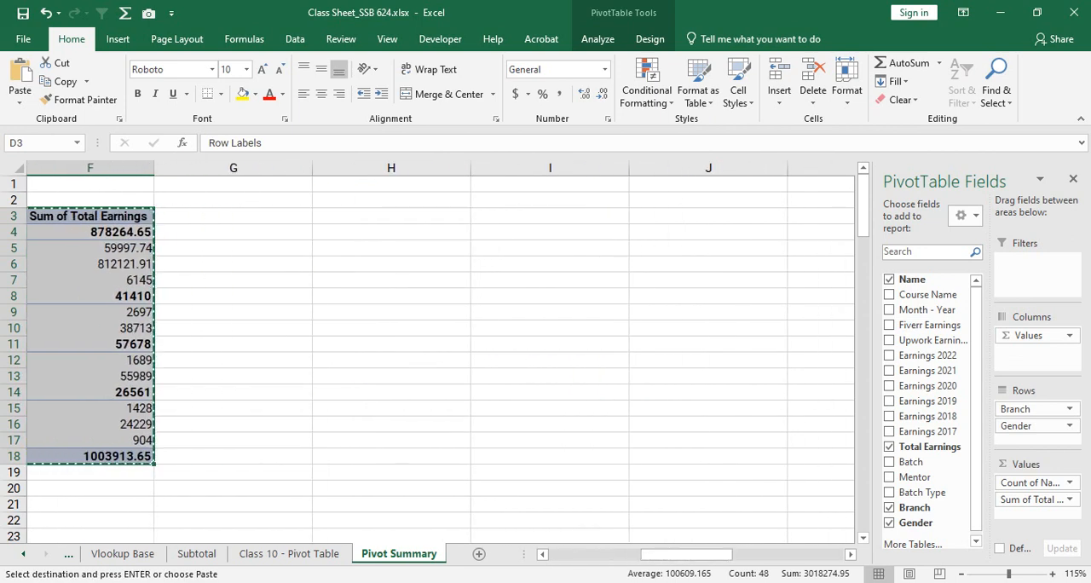
left_click_drag(312, 168, 195, 168)
left_click(275, 217)
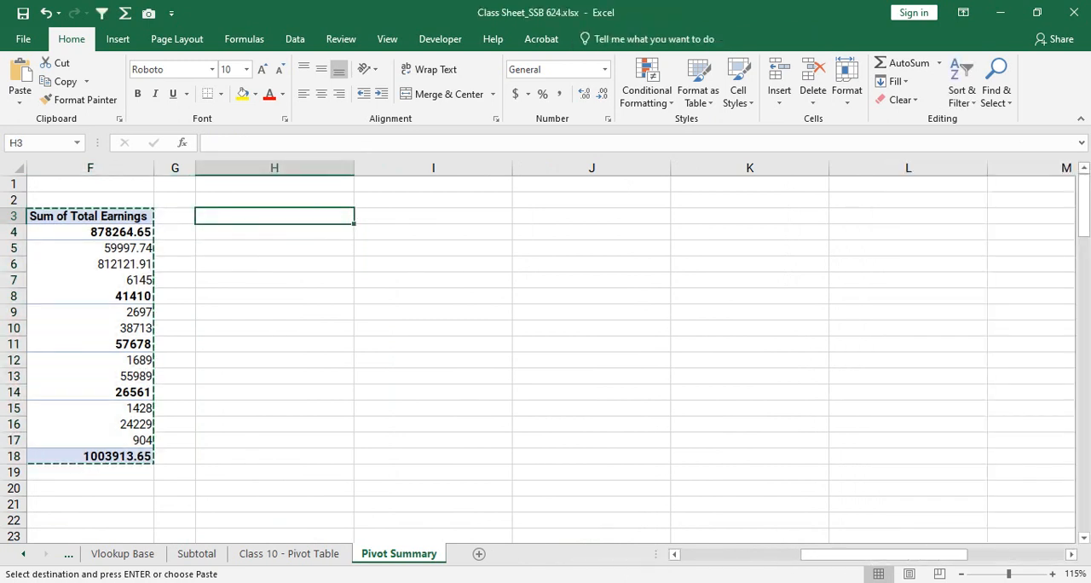
key("ctrl+v")
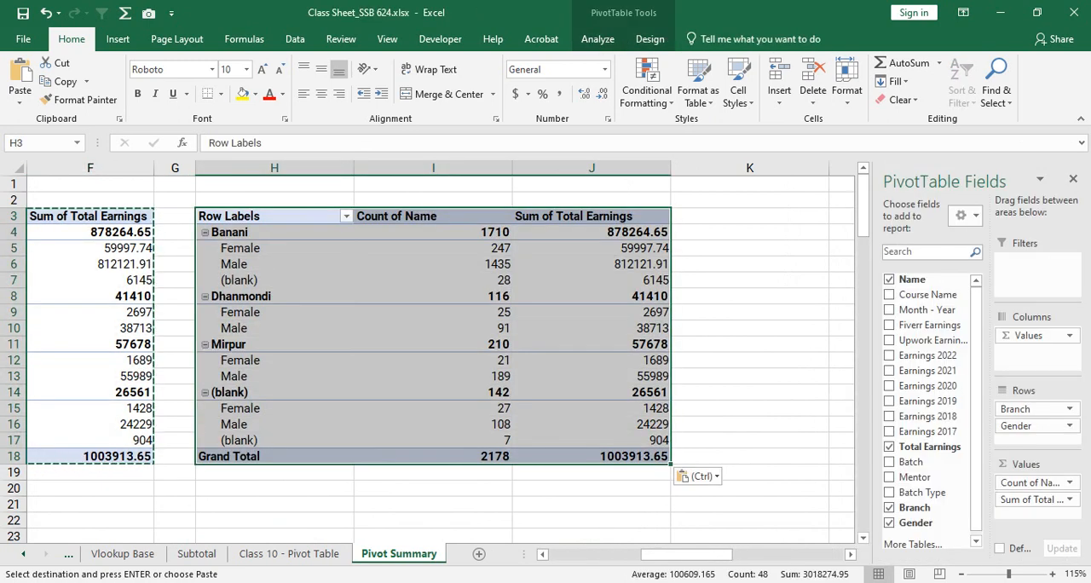
left_click(433, 296)
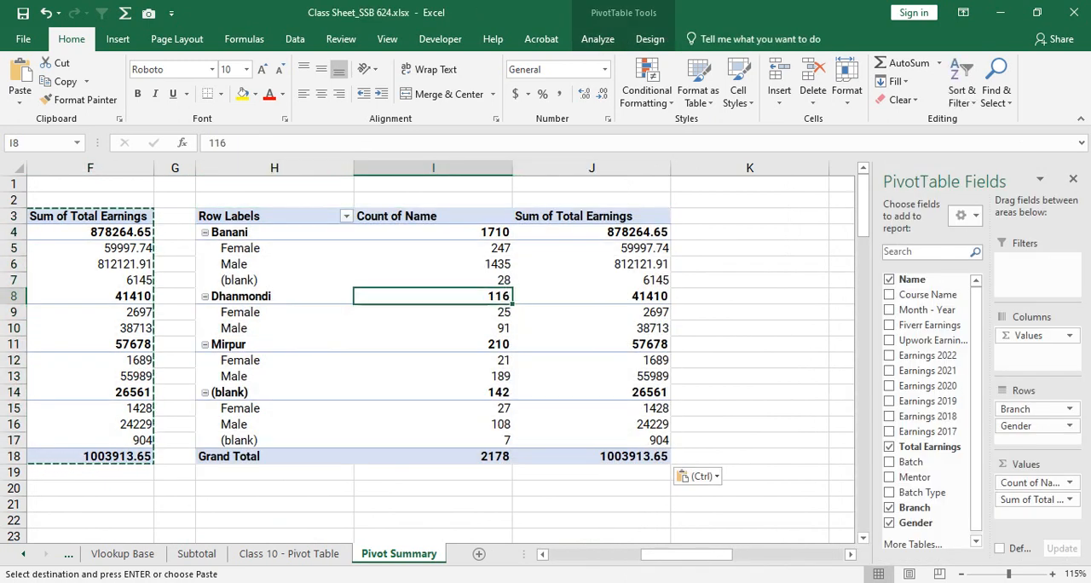
key("Escape")
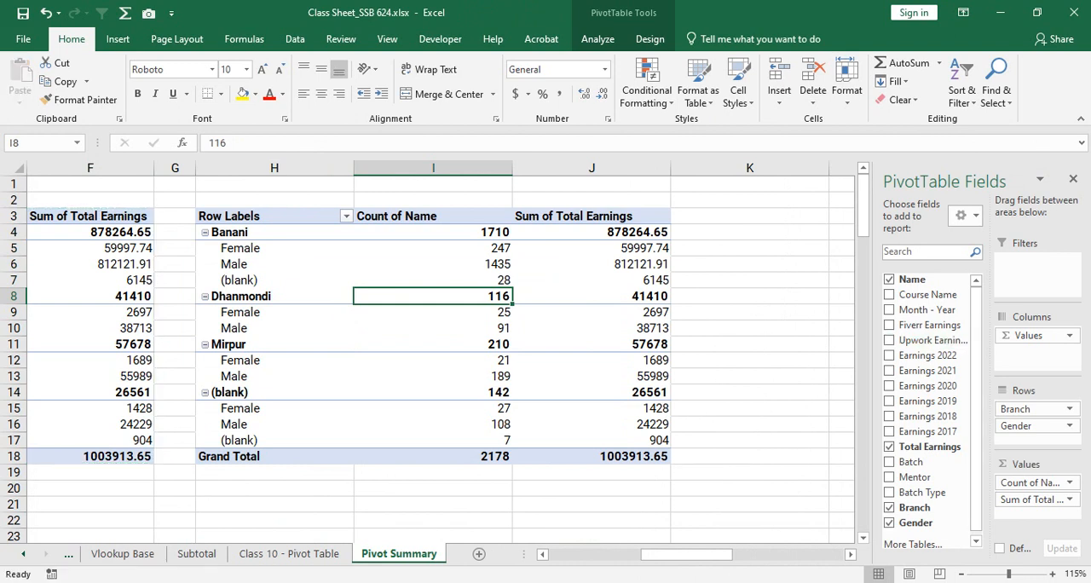
- Clear the copied PivotTable at H3 by removing Name, Total Earnings, Gender and Branch from its layout
left_click_drag(1030, 483, 767, 375)
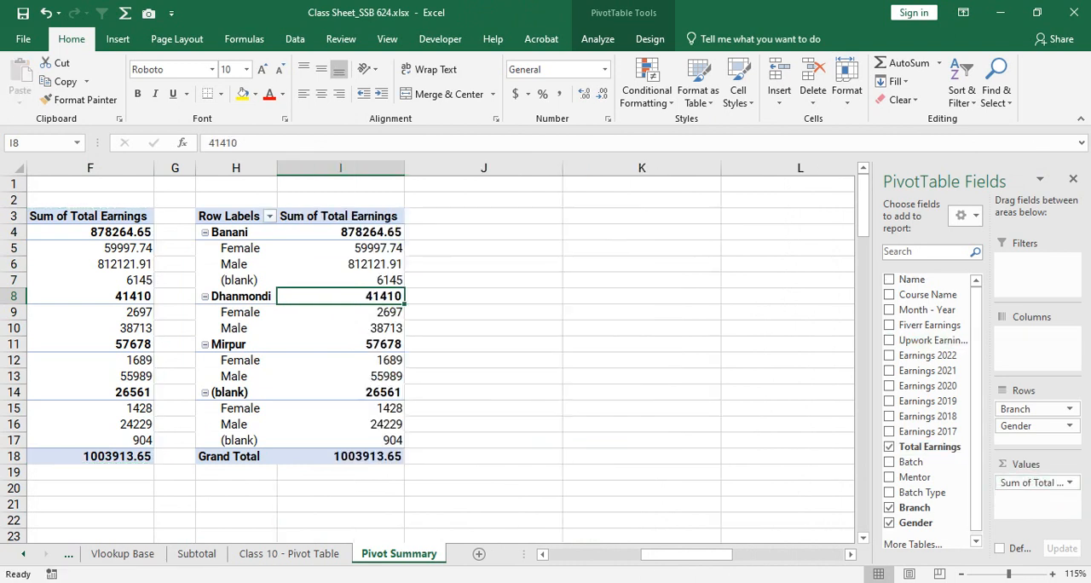
left_click_drag(1030, 482, 767, 358)
left_click_drag(1032, 425, 937, 375)
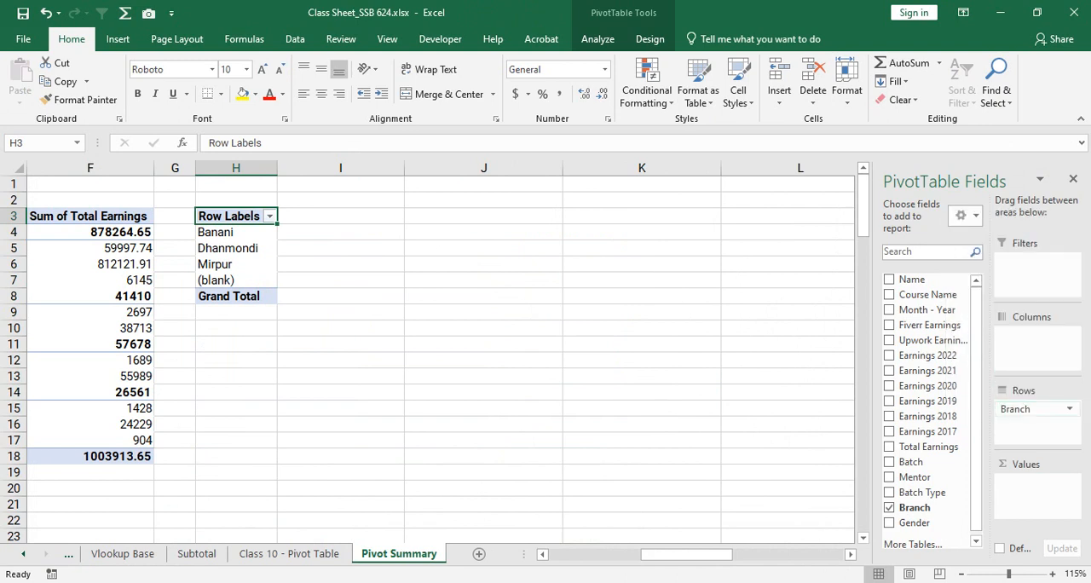
left_click_drag(1032, 408, 938, 356)
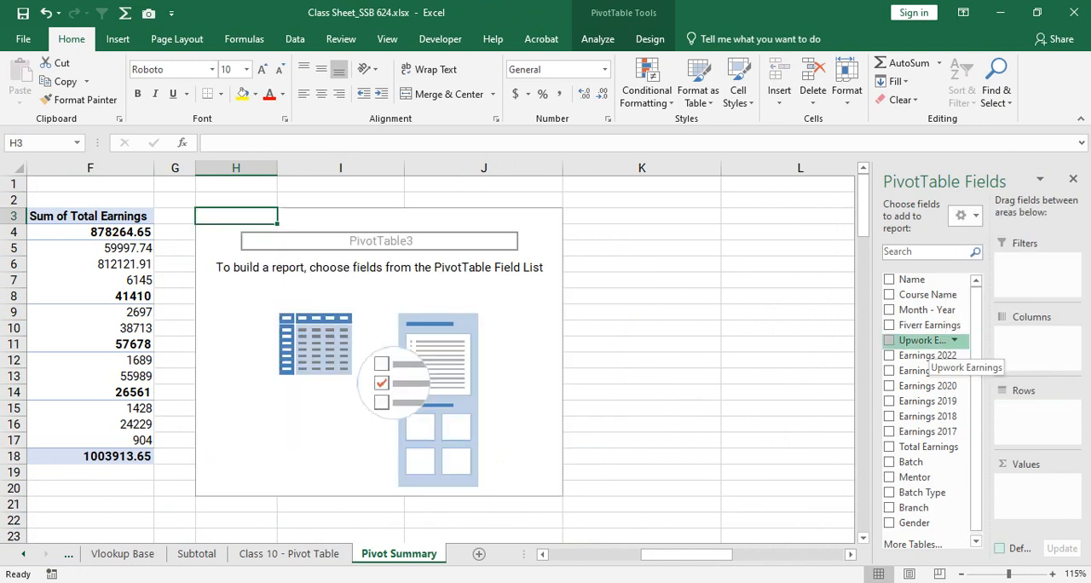
- Add Mentor as a row field in the empty PivotTable at H3 and review the single and combined mentor labels
left_click_drag(916, 478, 1035, 413)
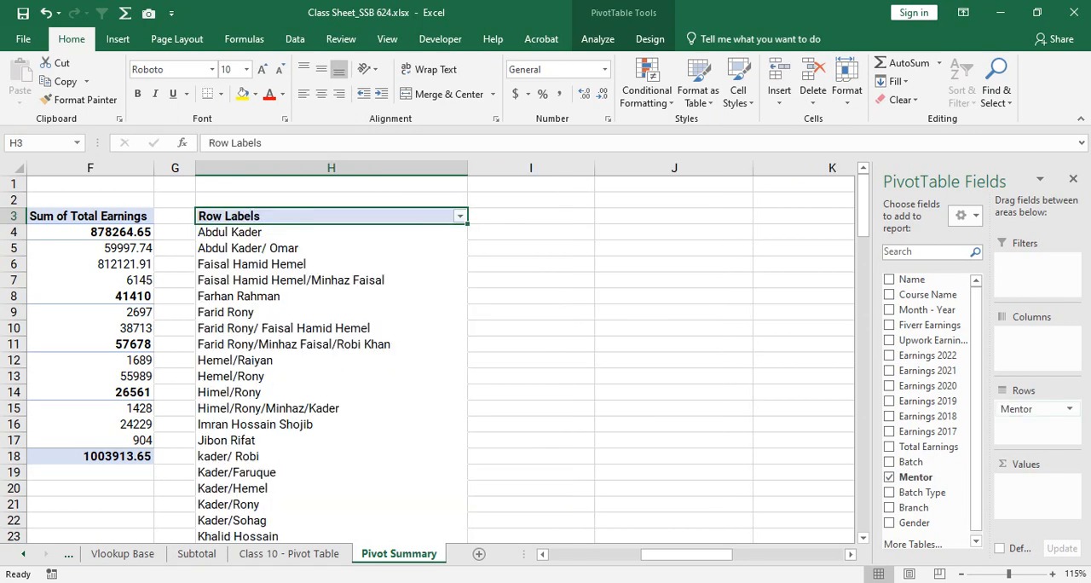
scroll(426, 358, "down", 4)
scroll(427, 358, "down", 11)
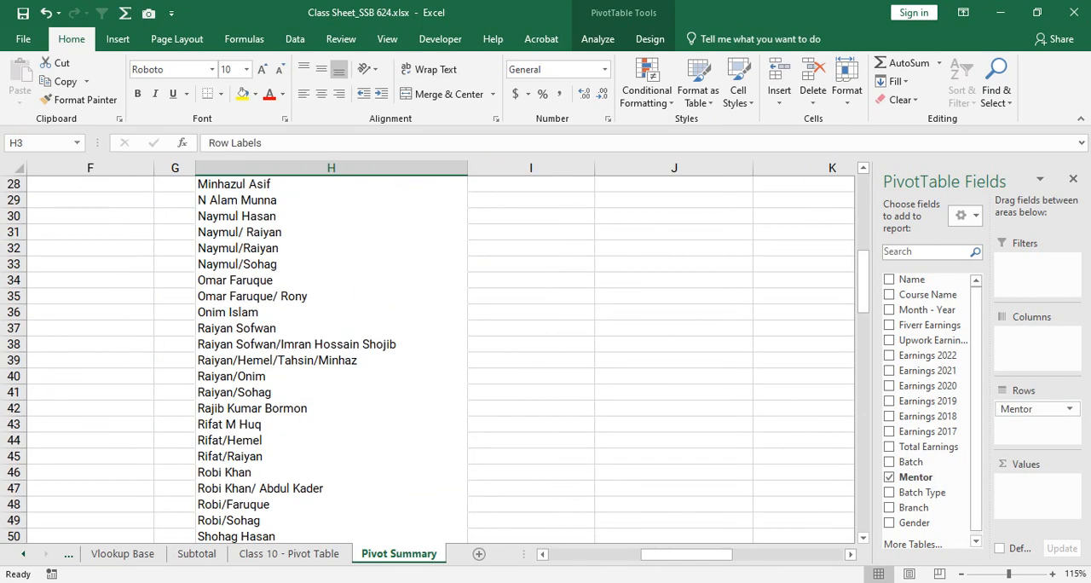
scroll(427, 358, "up", 6)
scroll(427, 358, "up", 5)
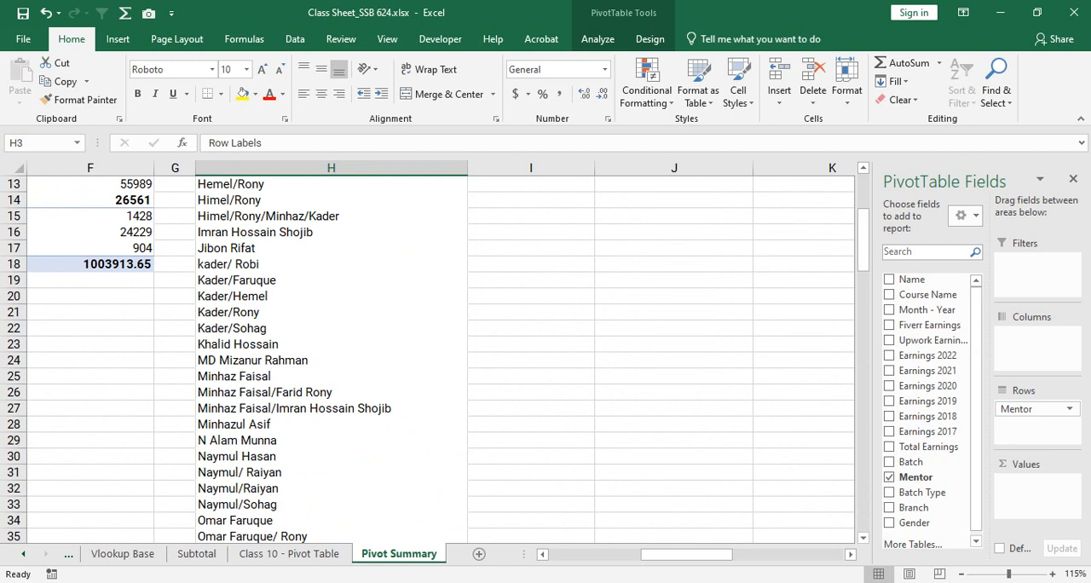
left_click_drag(256, 279, 255, 329)
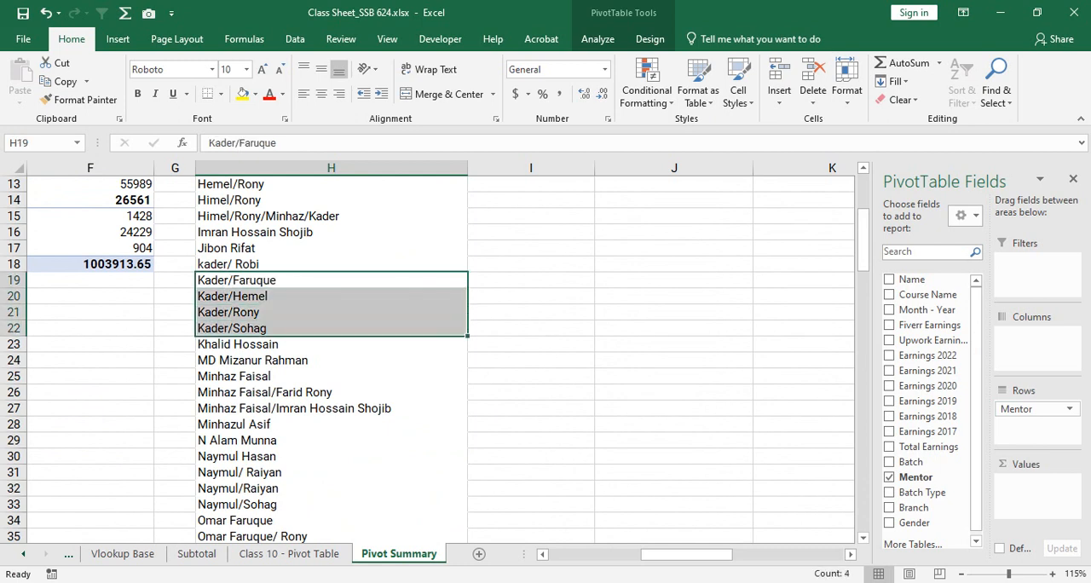
left_click_drag(256, 264, 256, 328)
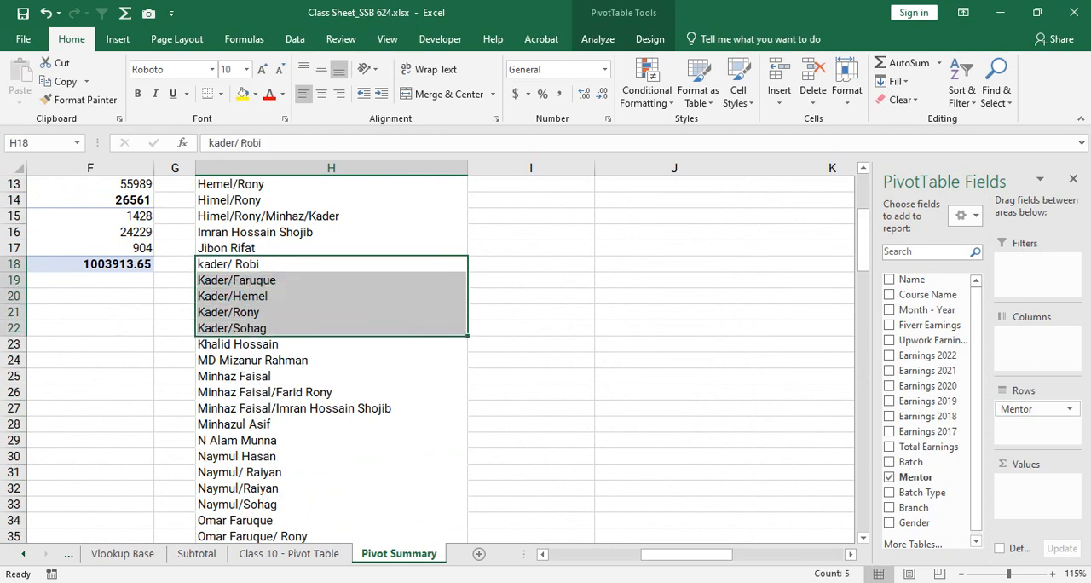
scroll(426, 358, "up", 4)
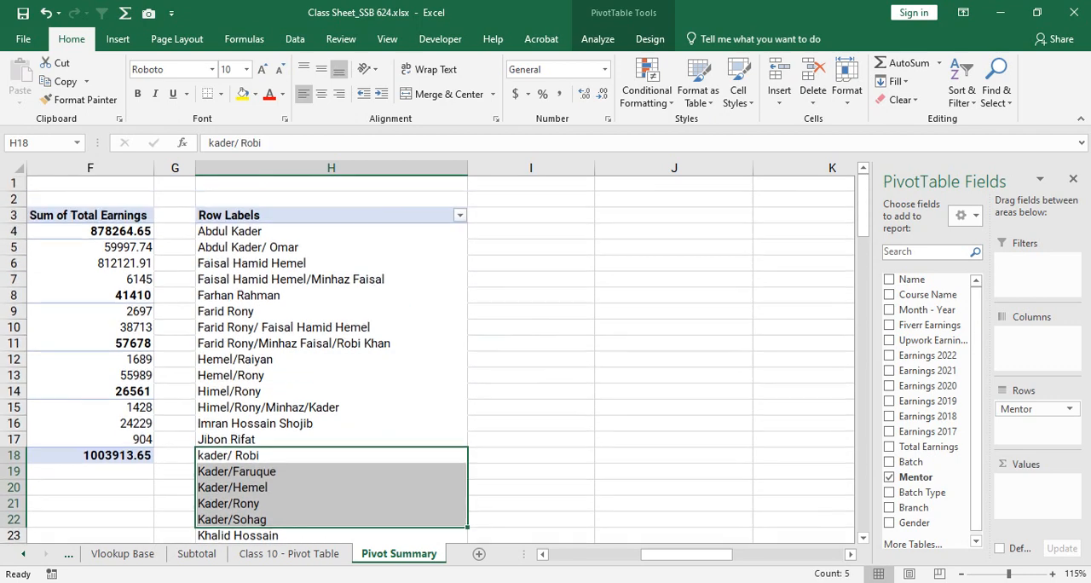
left_click(281, 234)
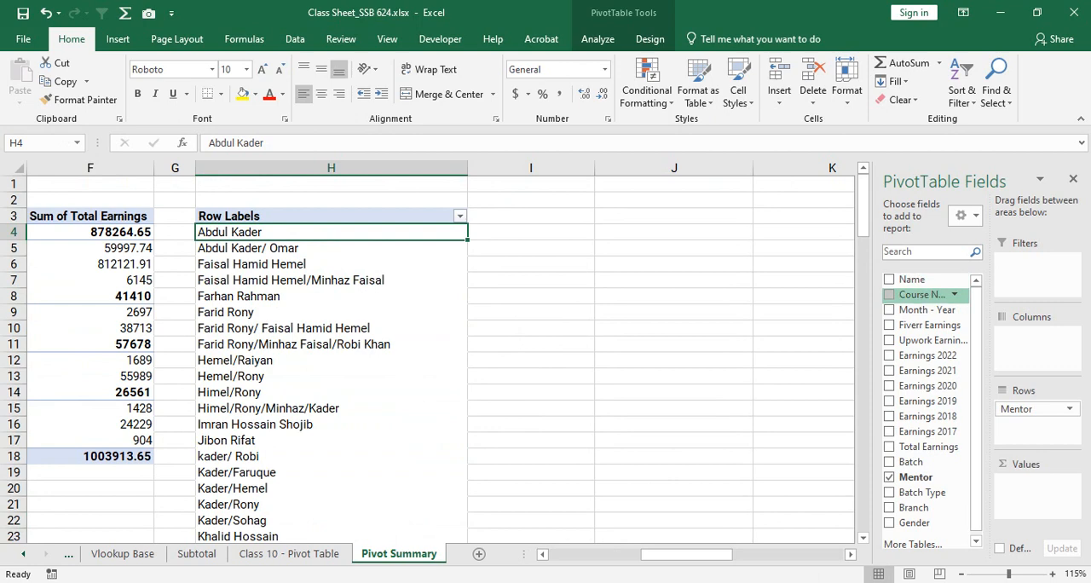
- Add Name as a count to the values of the PivotTable at H3 and review the counts down to the grand total
left_click_drag(912, 280, 1030, 494)
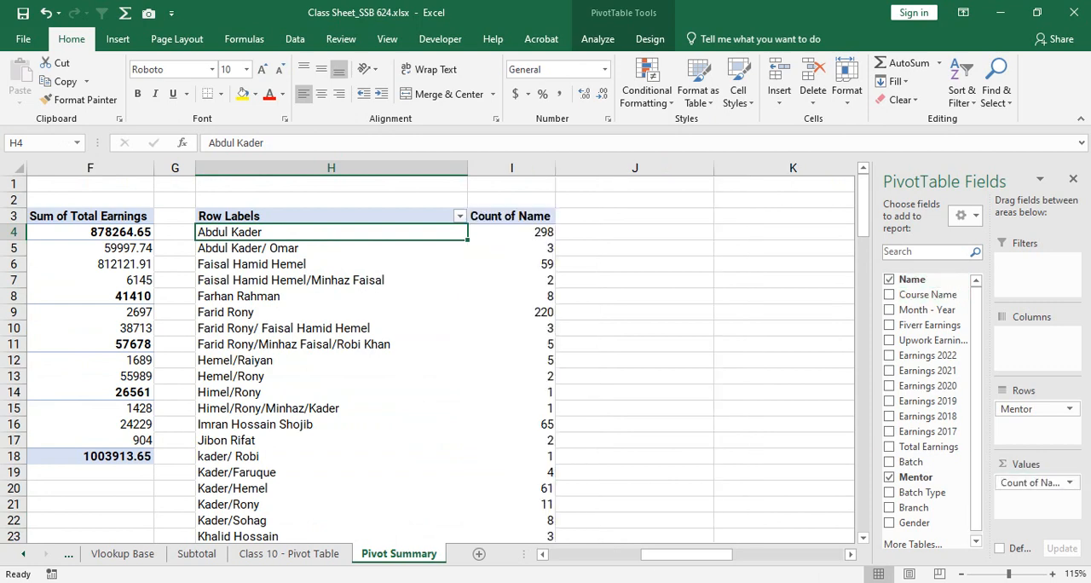
scroll(439, 358, "down", 14)
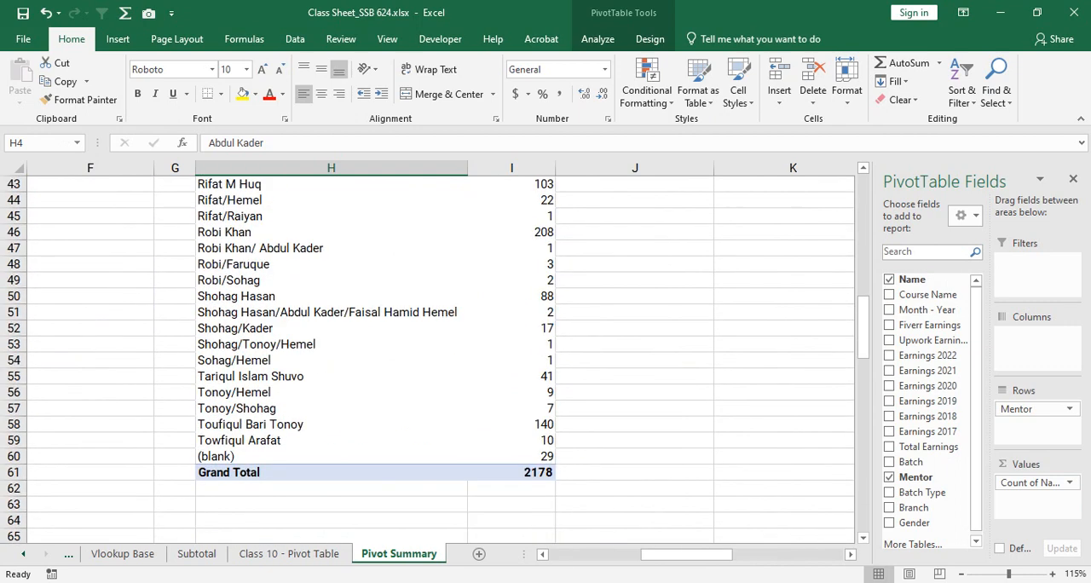
scroll(469, 328, "up", 11)
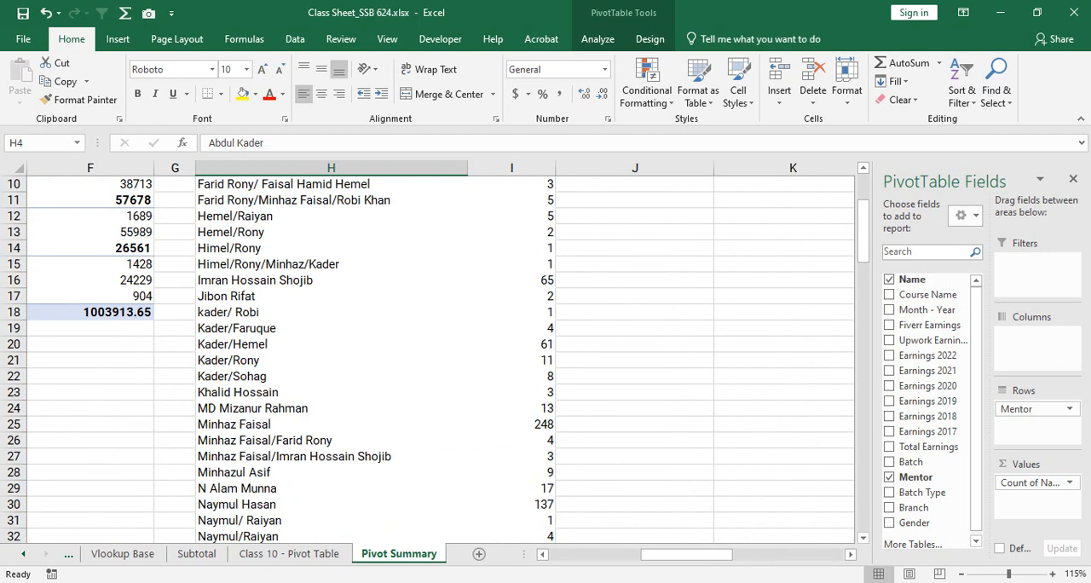
scroll(439, 358, "up", 3)
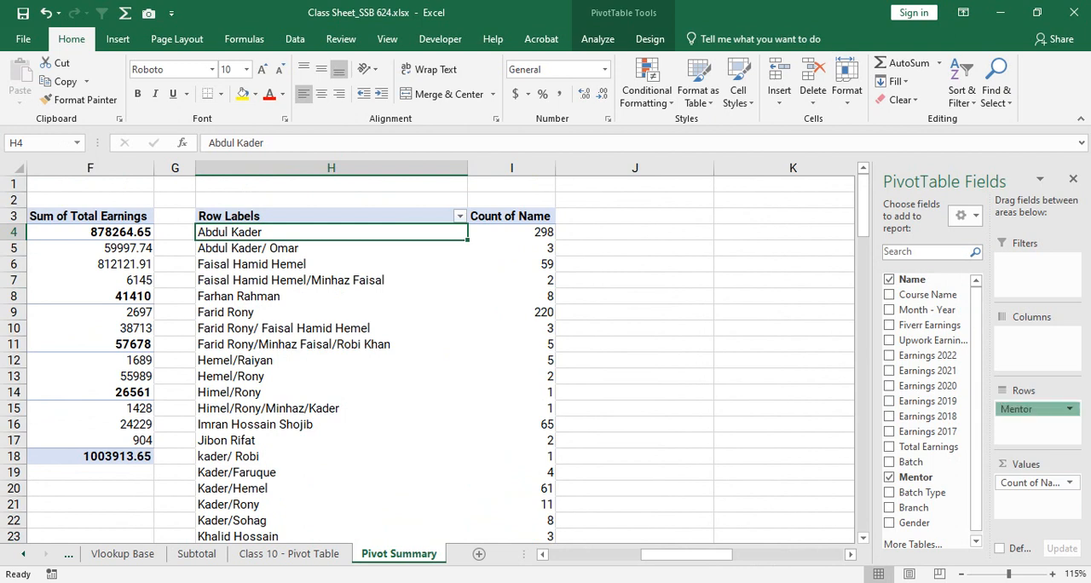
- Replace Mentor with Month - Year in the rows of the PivotTable at H3 and check the grouped date fields
left_click_drag(1027, 409, 927, 341)
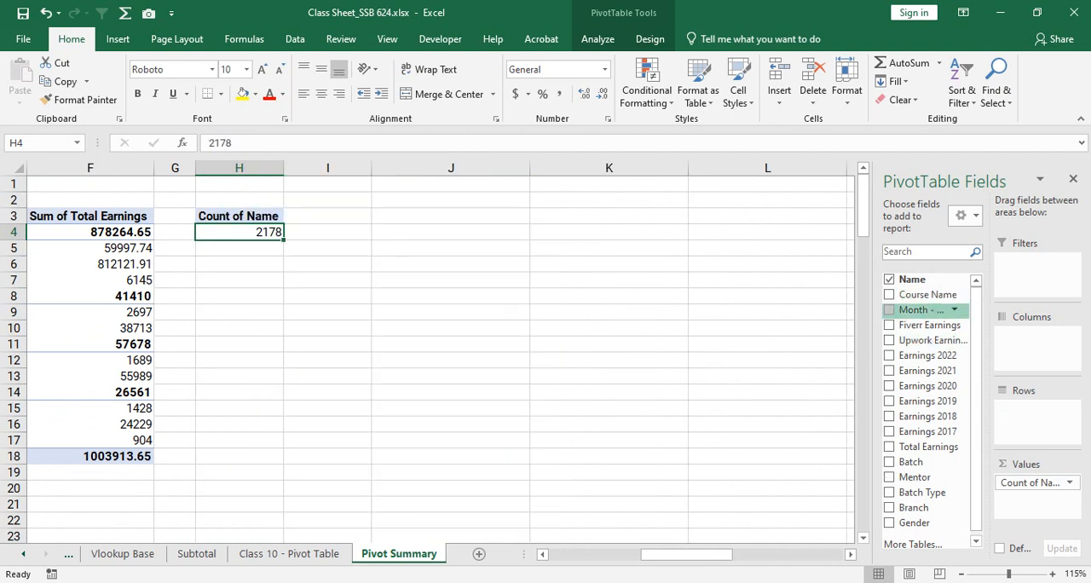
left_click(890, 309)
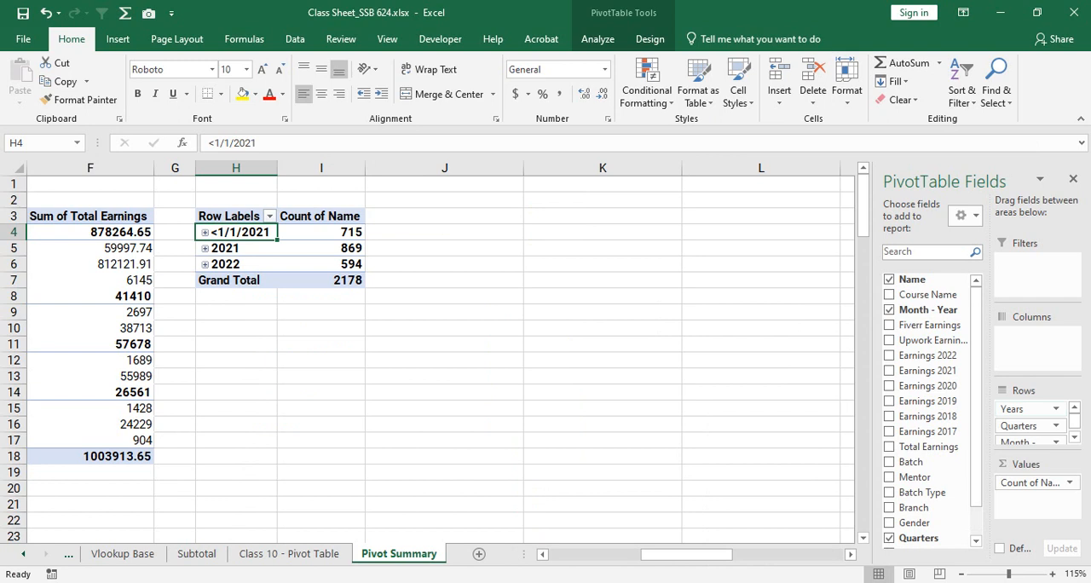
left_click(1057, 408)
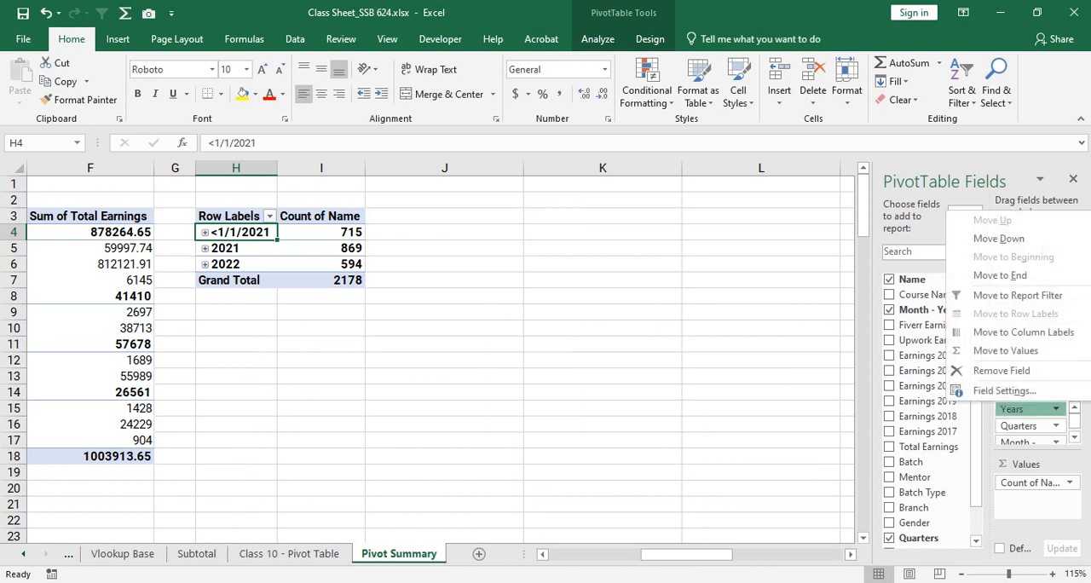
left_click(1056, 425)
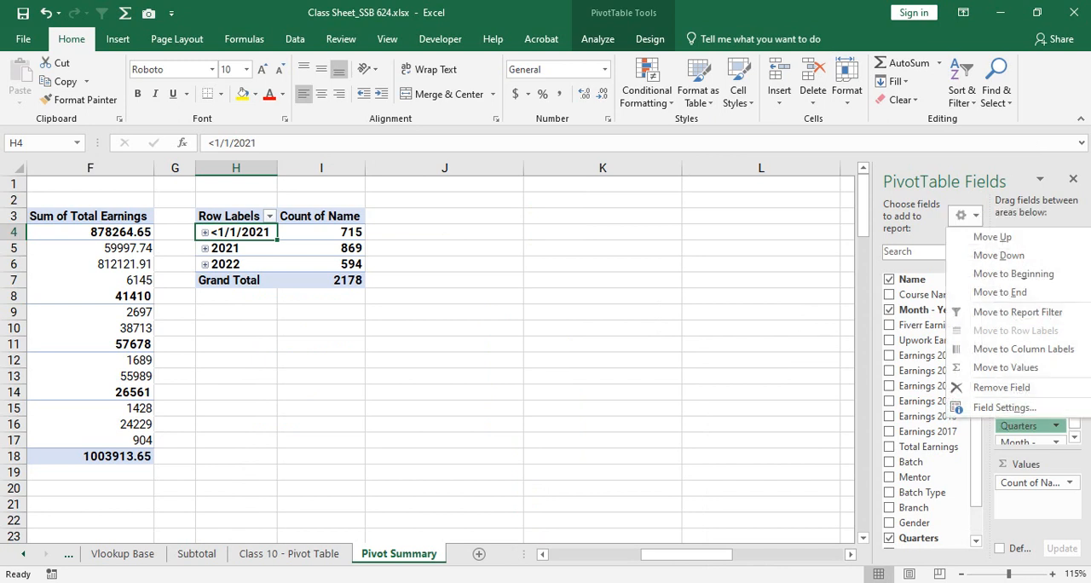
left_click(1057, 442)
left_click(1057, 442)
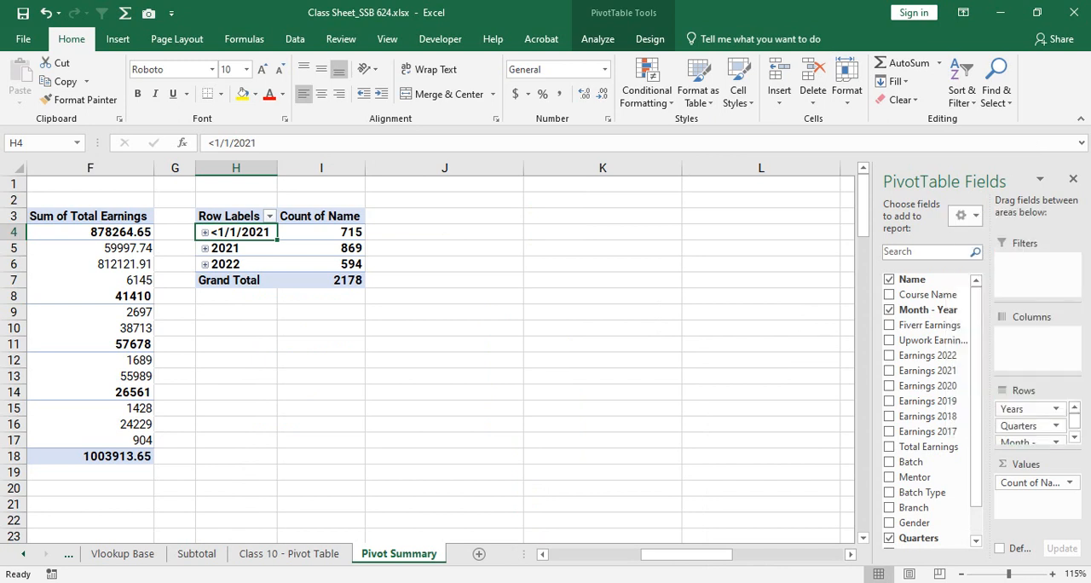
- Remove Years, Quarters and Month - Year from the rows one by one, and add Month - Year back
left_click_drag(1026, 409, 1013, 548)
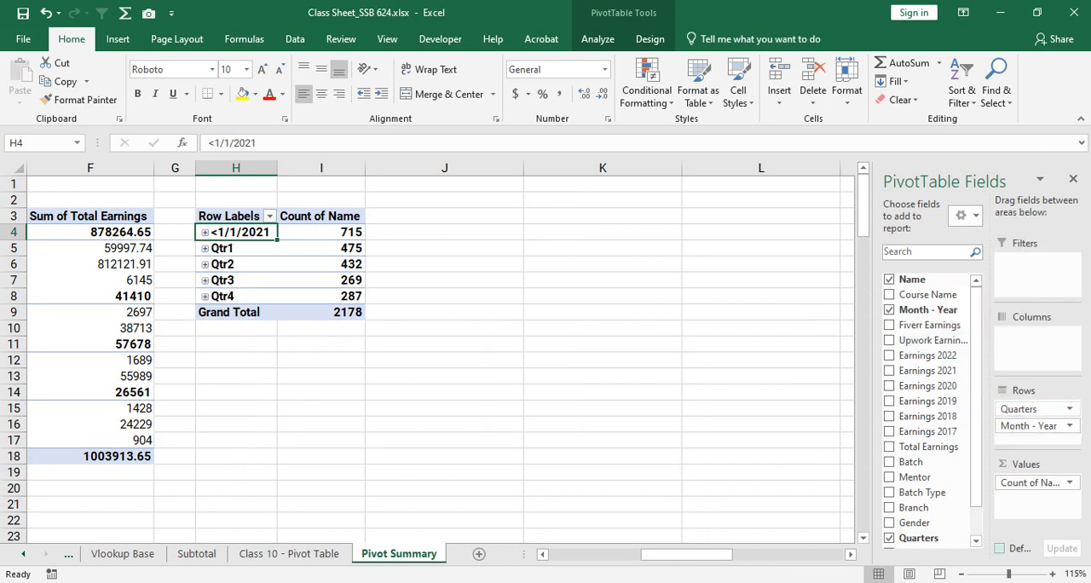
left_click_drag(1036, 409, 929, 356)
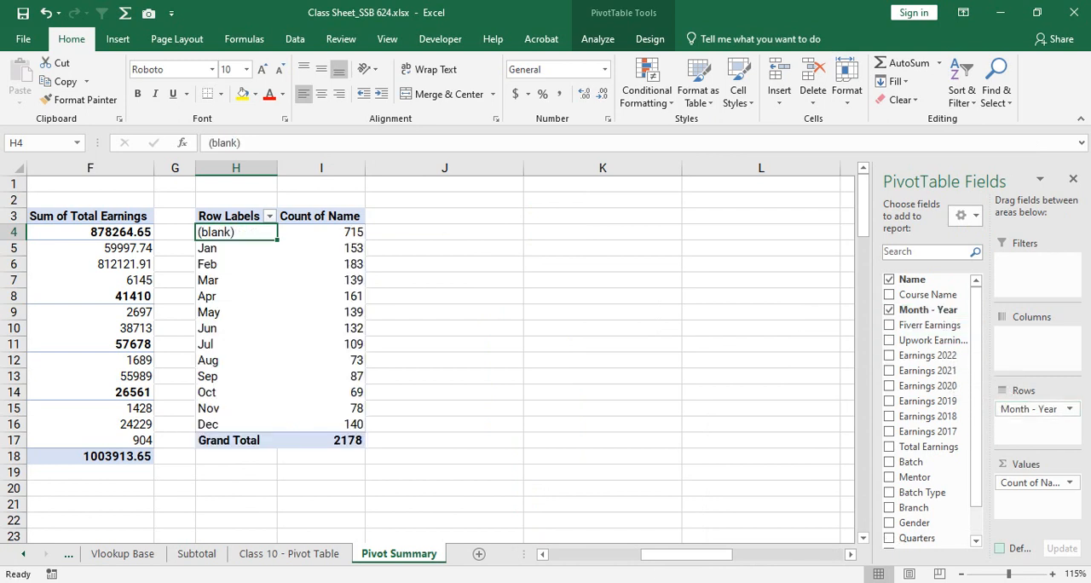
left_click_drag(1029, 410, 929, 324)
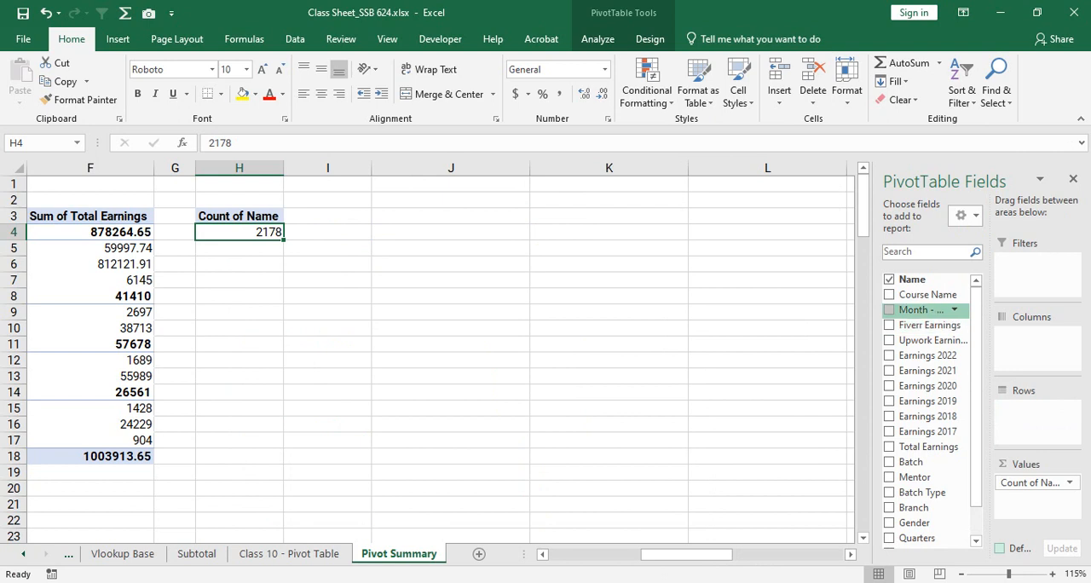
left_click(889, 310)
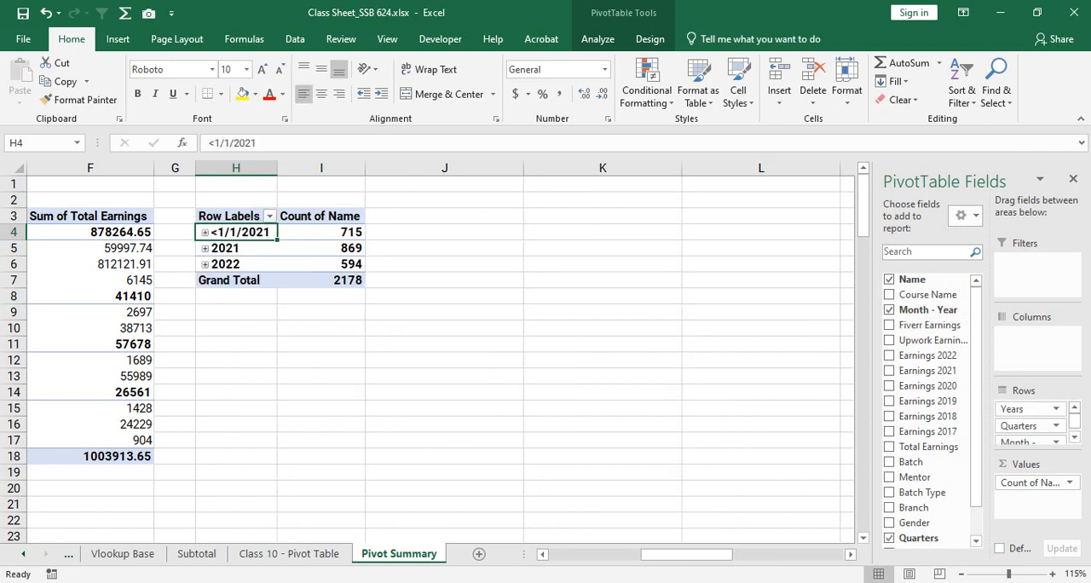
- Expand the 2021, 2022 and <1/1/2021 groups in the PivotTable at H3 to show their quarterly name counts
key("shift+Right")
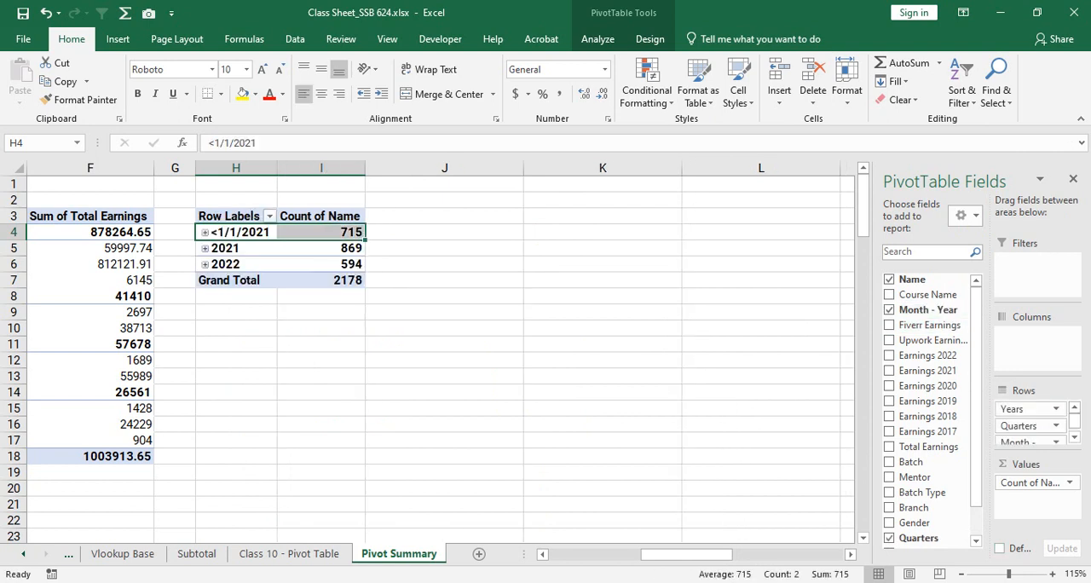
left_click(206, 248)
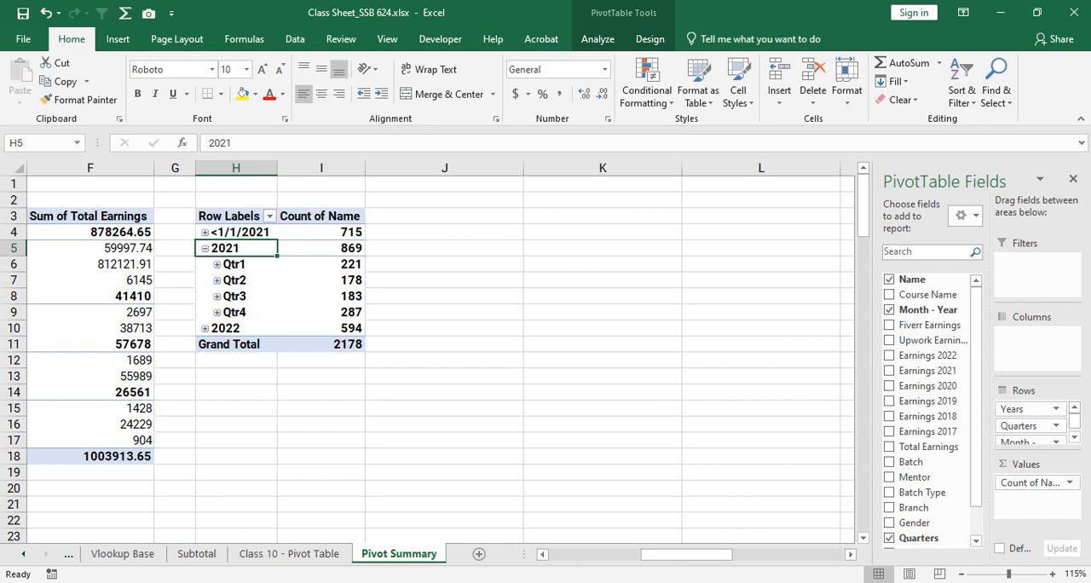
left_click_drag(243, 328, 321, 329)
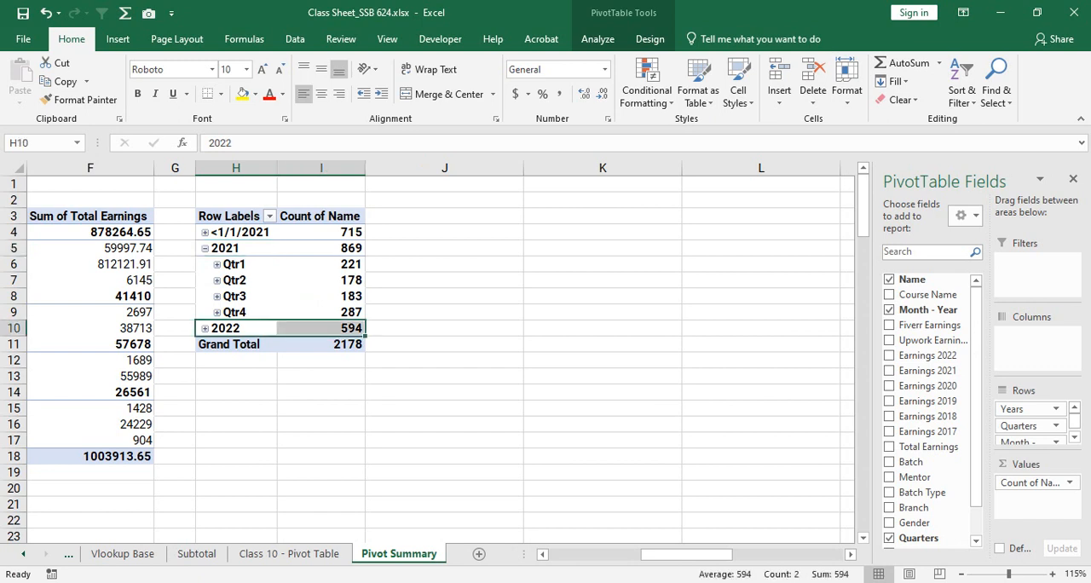
left_click(205, 329)
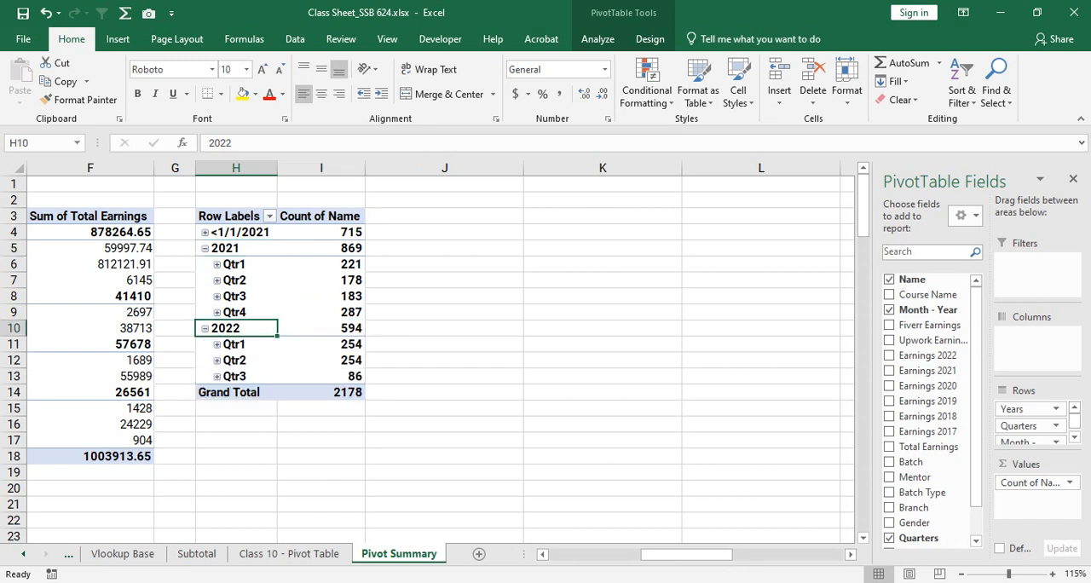
left_click(206, 232)
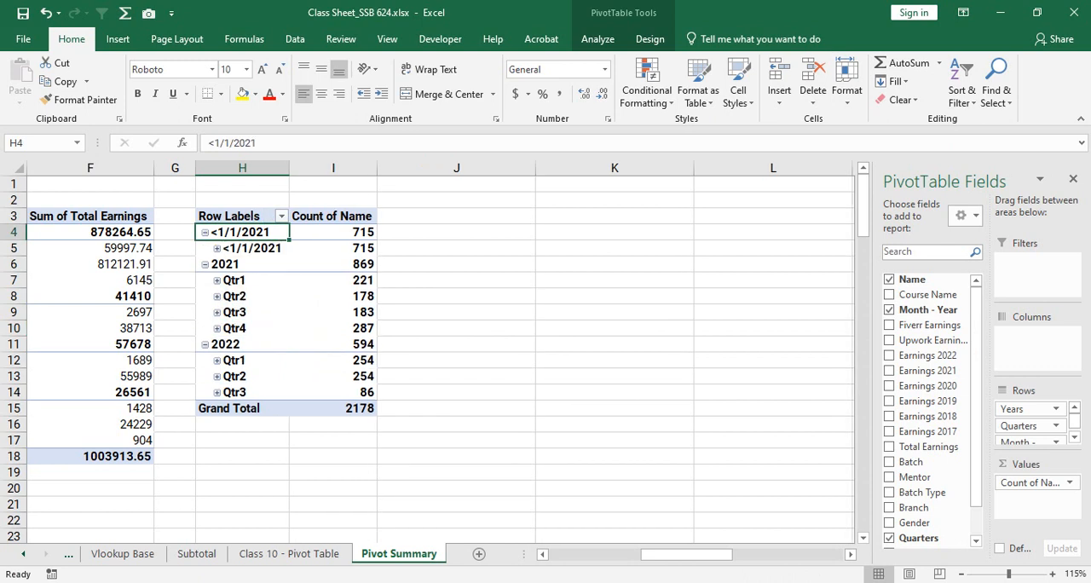
- Expand all four 2021 quarters in the PivotTable at H3 and review the monthly name counts
left_click(217, 279)
left_click(217, 345)
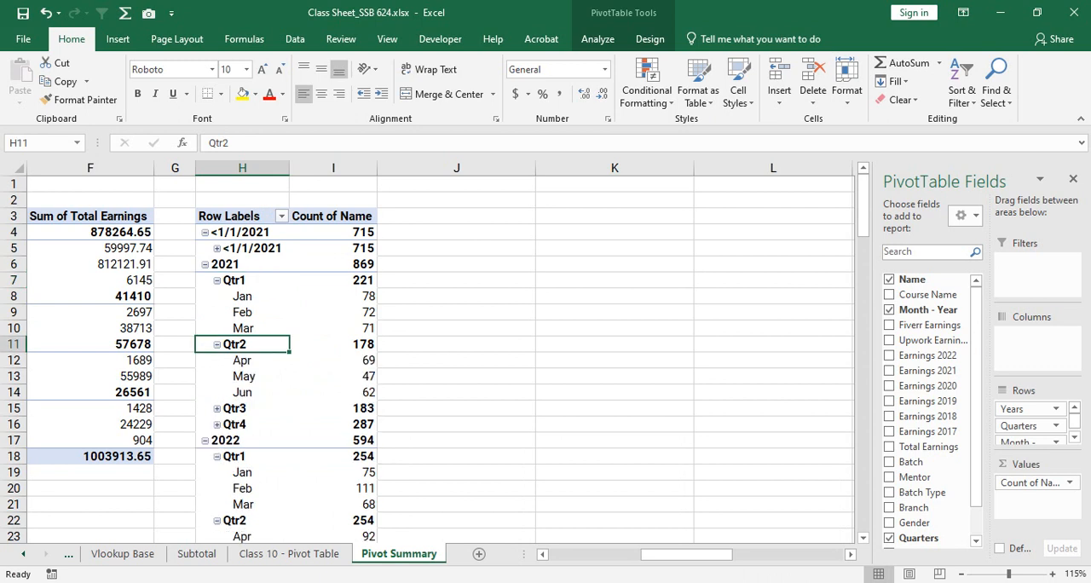
left_click(214, 409)
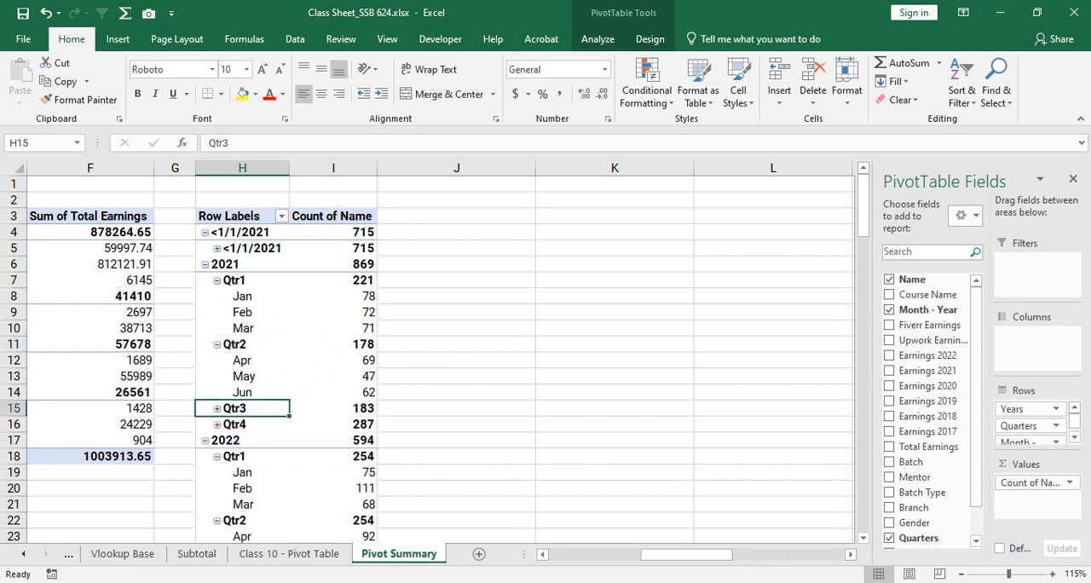
left_click(217, 409)
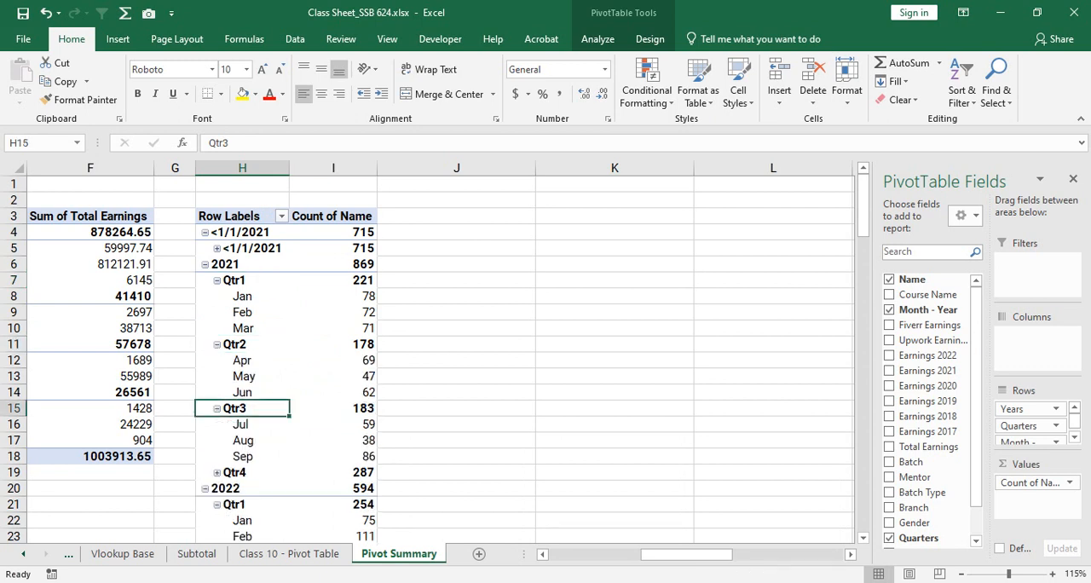
left_click(217, 472)
scroll(427, 358, "down", 1)
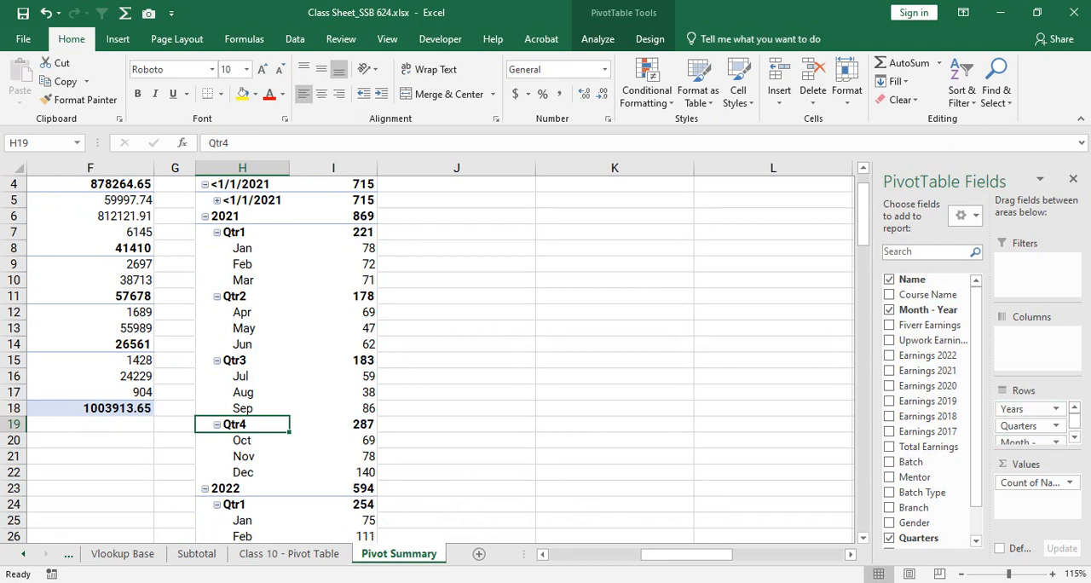
- Remove Month - Year and Quarters from the rows of the PivotTable at H3 and check the name counts per year
left_click(889, 310)
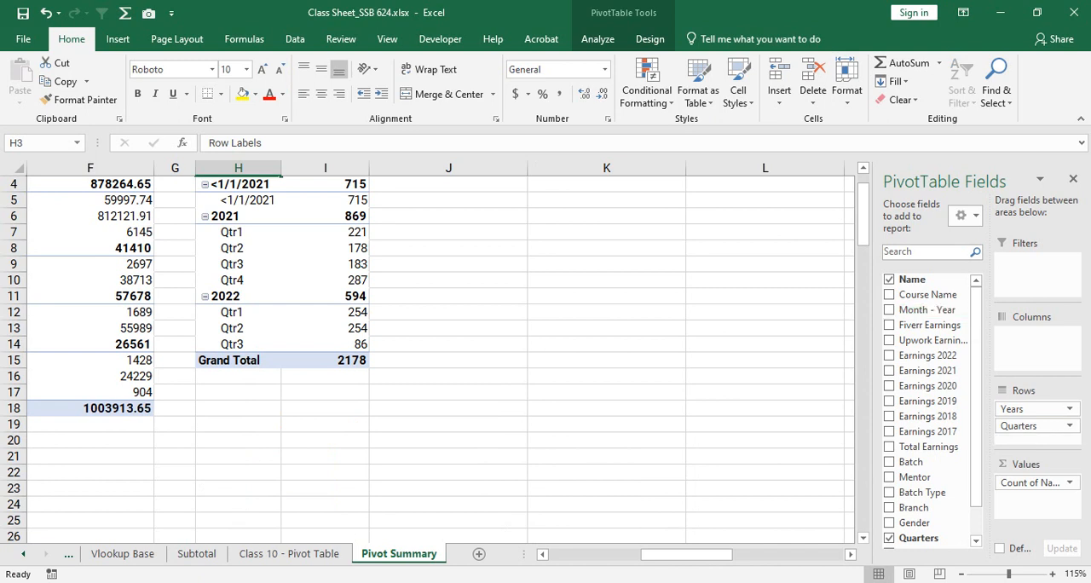
scroll(426, 358, "up", 1)
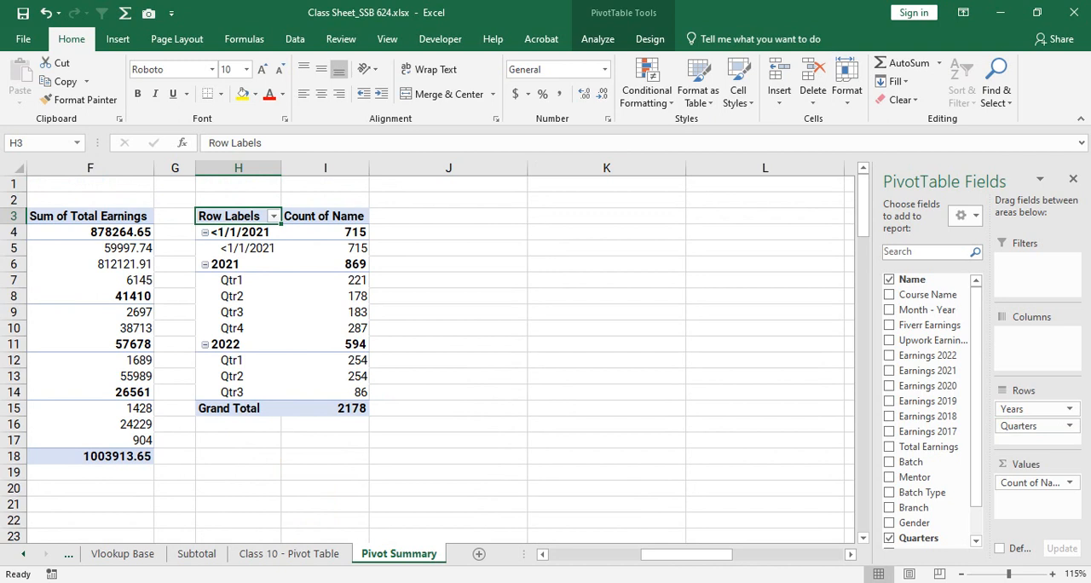
left_click_drag(1027, 426, 925, 341)
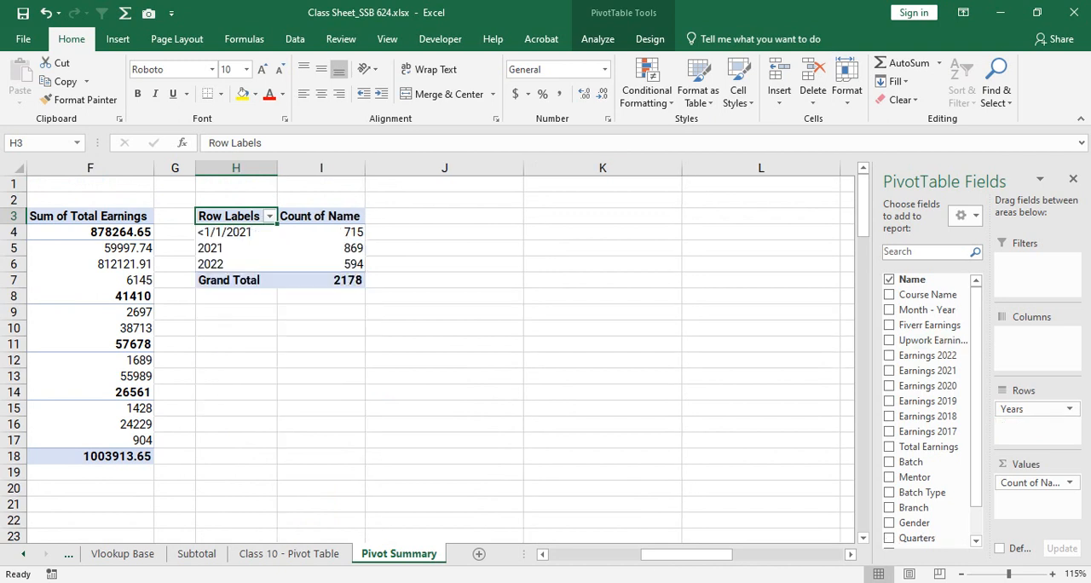
left_click(350, 248)
left_click_drag(239, 264, 328, 264)
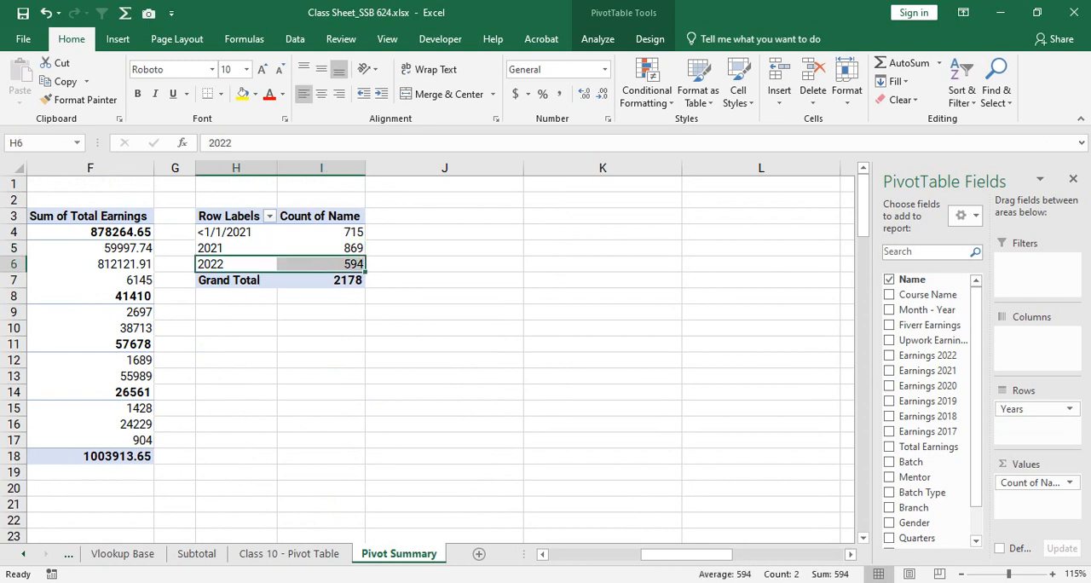
left_click_drag(239, 232, 332, 233)
left_click(342, 264)
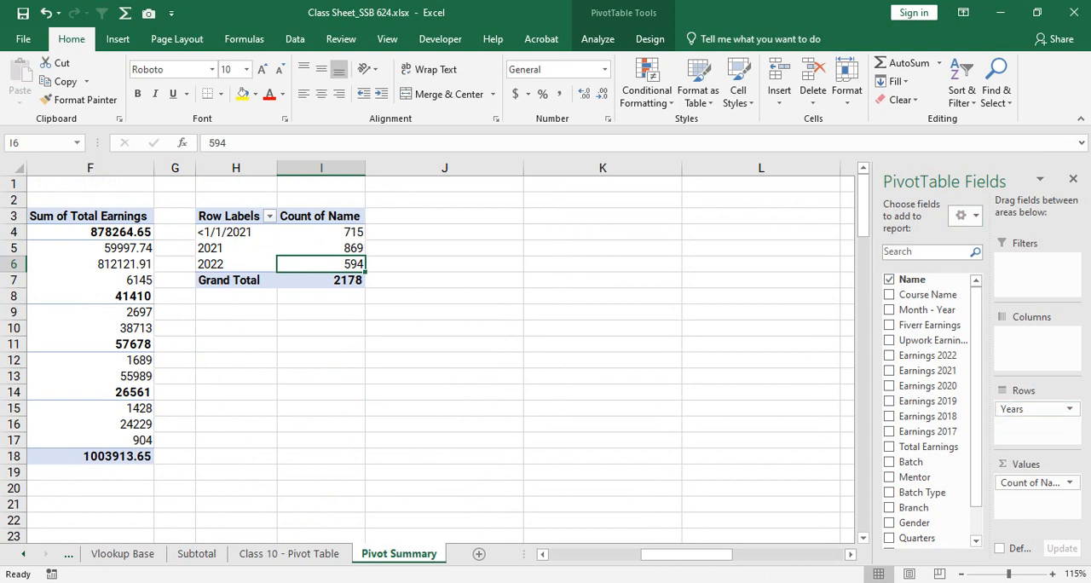
- Replace Years with Gender in the rows of the PivotTable at H3 and add Month - Year as a report filter
left_click_drag(1030, 409, 929, 342)
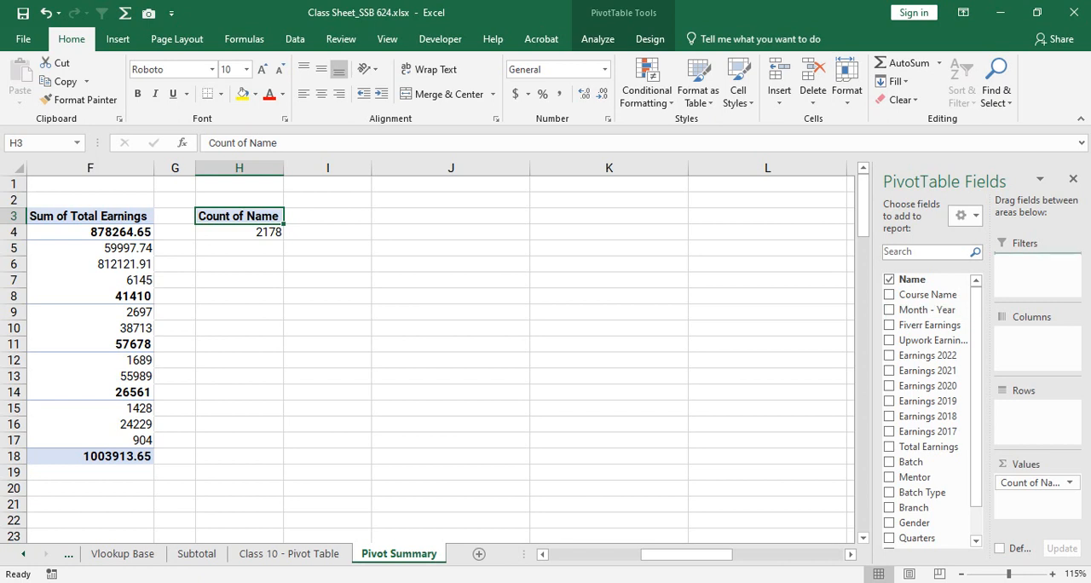
left_click_drag(928, 311, 1037, 271)
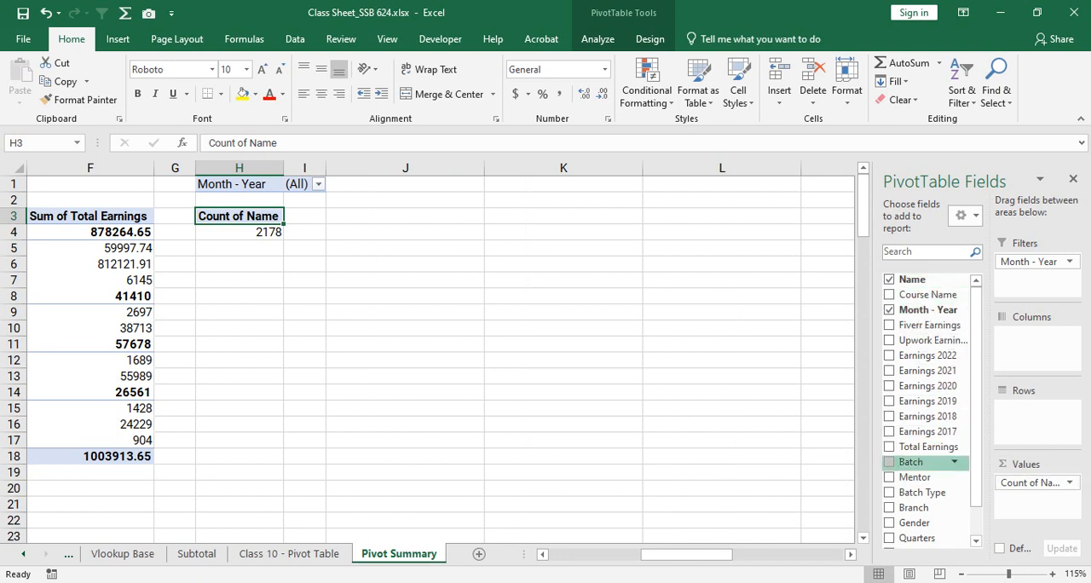
mouse_move(916, 462)
left_mouse_down()
mouse_move(1033, 418)
mouse_move(1010, 414)
mouse_move(925, 460)
left_mouse_up()
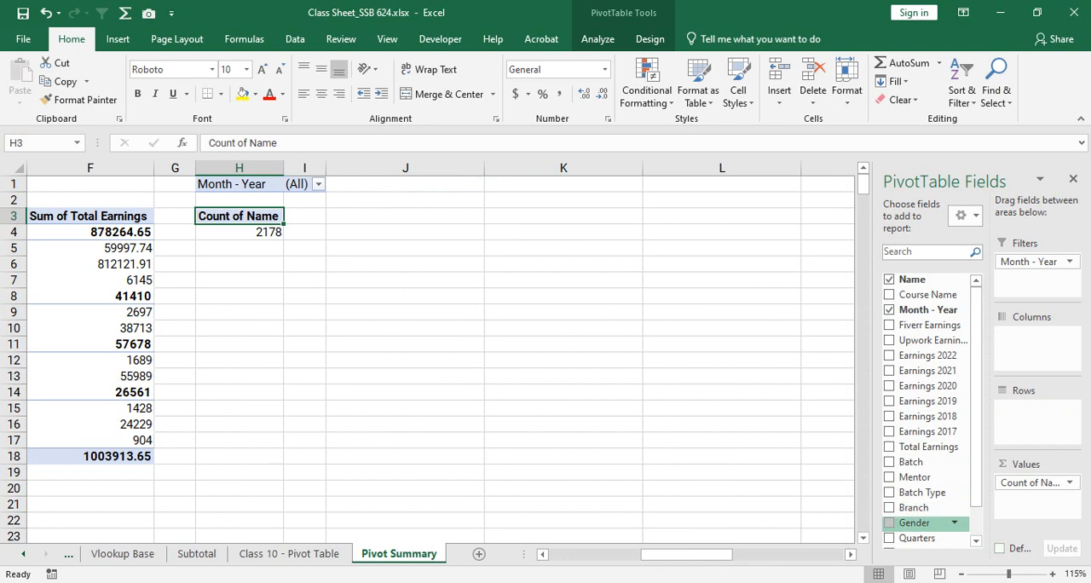
left_click_drag(916, 522, 1033, 410)
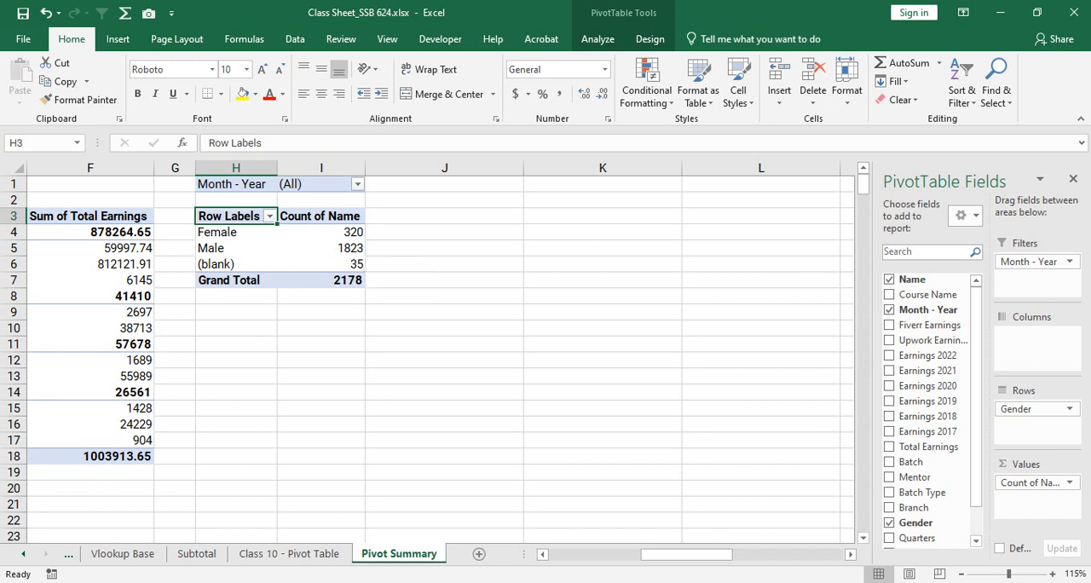
- Filter the gender counts in the PivotTable at H3 to Mar with the Month - Year report filter
left_click(357, 184)
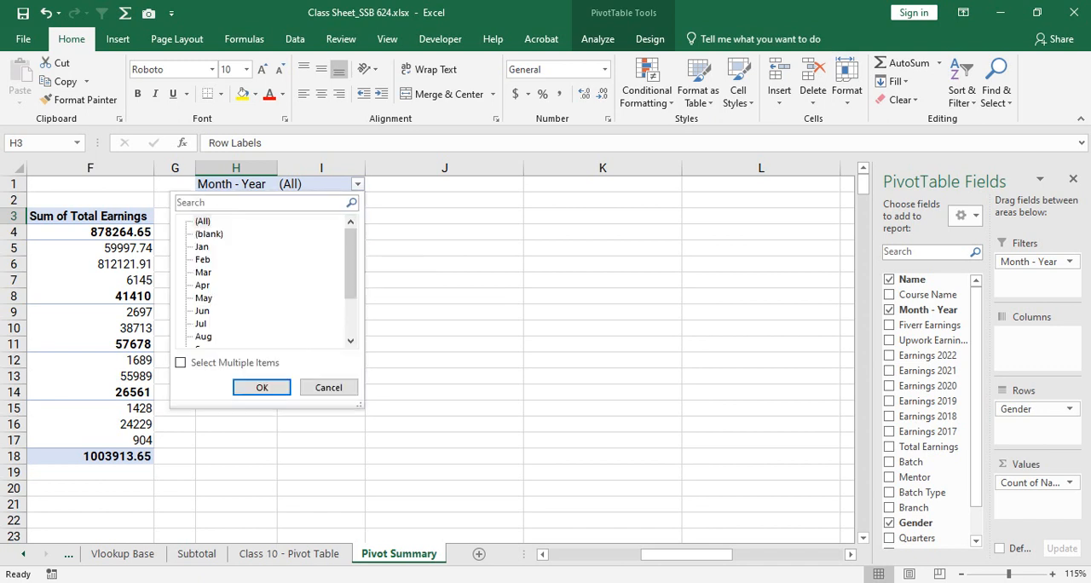
mouse_move(350, 264)
left_mouse_down()
mouse_move(351, 299)
mouse_move(351, 263)
left_mouse_up()
left_click(203, 285)
left_click(203, 273)
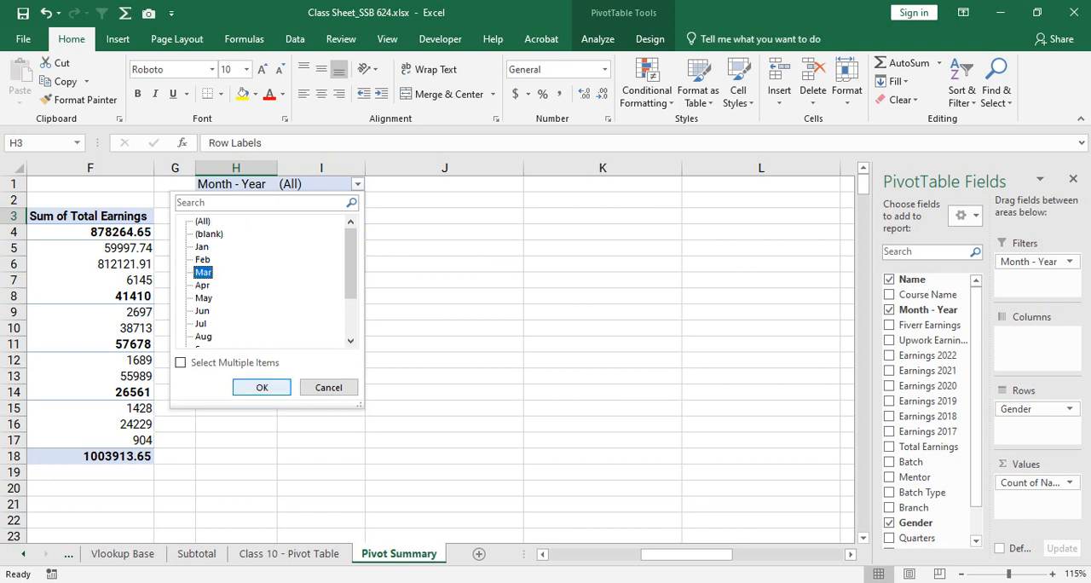
left_click(262, 388)
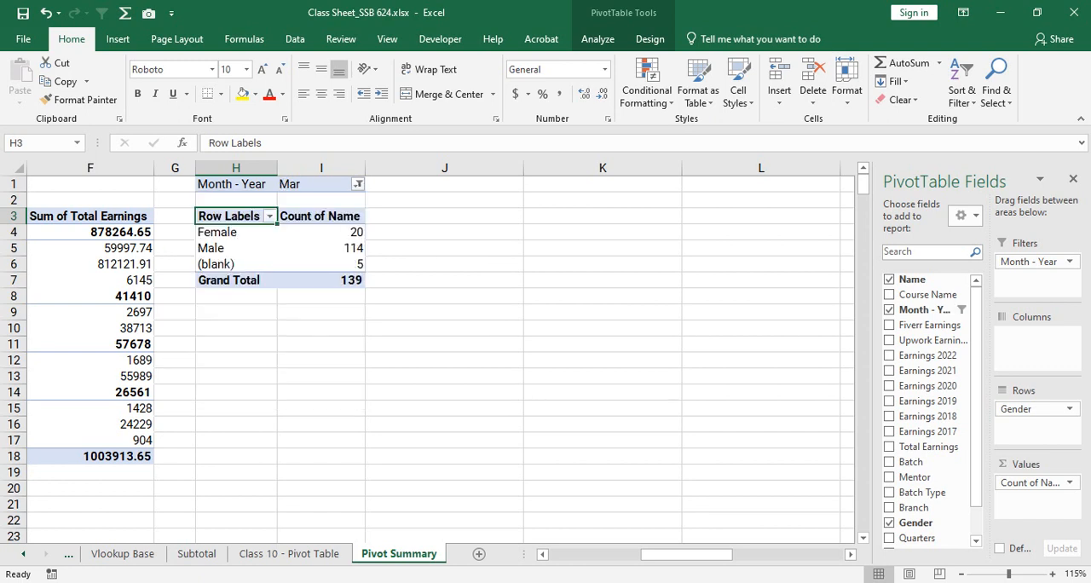
- Switch the Month - Year report filter of the PivotTable at H3 to Feb, and again to Aug
left_click(358, 184)
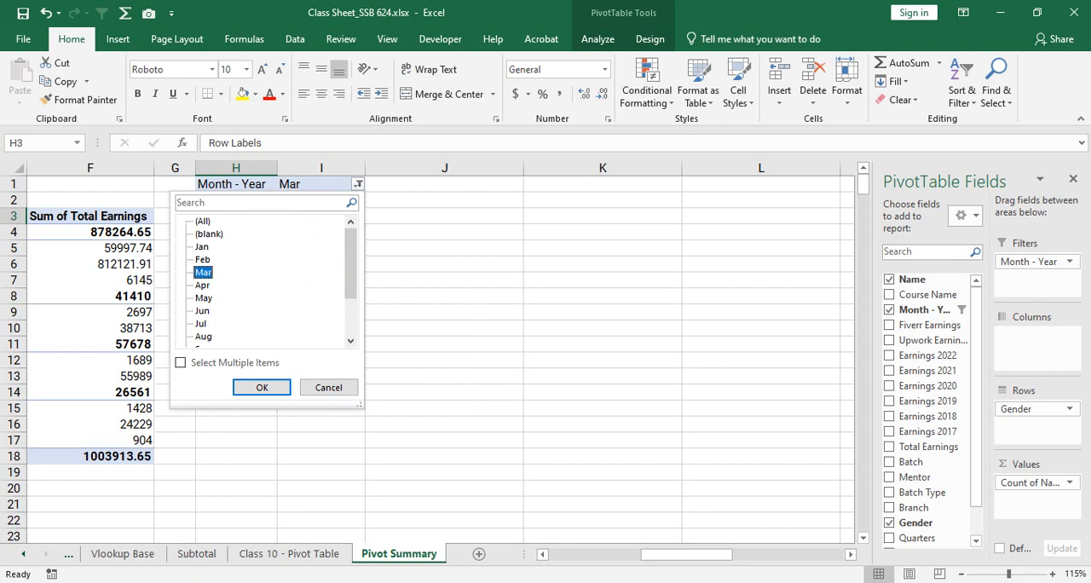
left_click(202, 259)
left_click(262, 388)
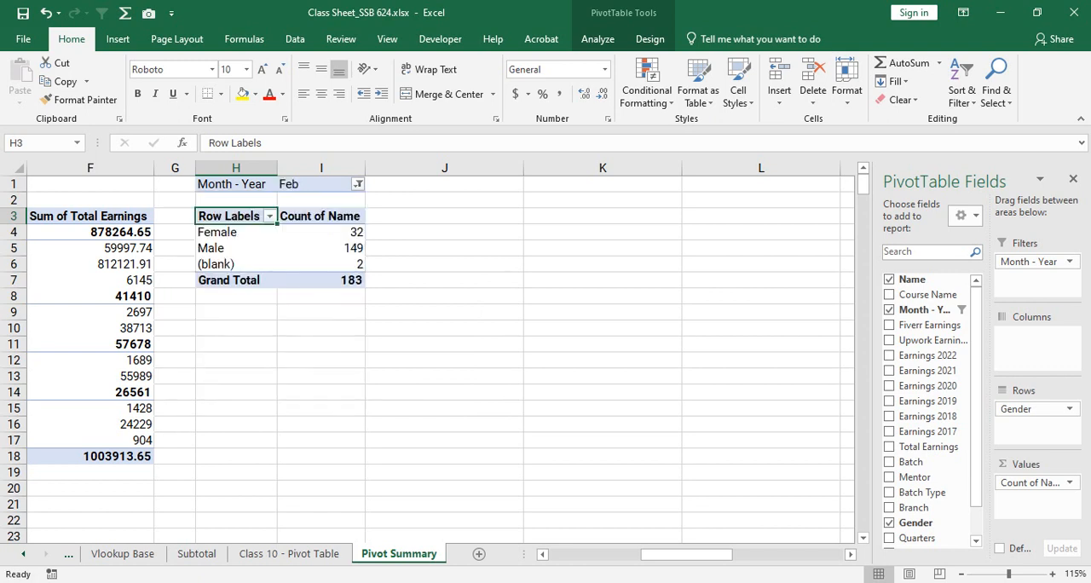
left_click(358, 184)
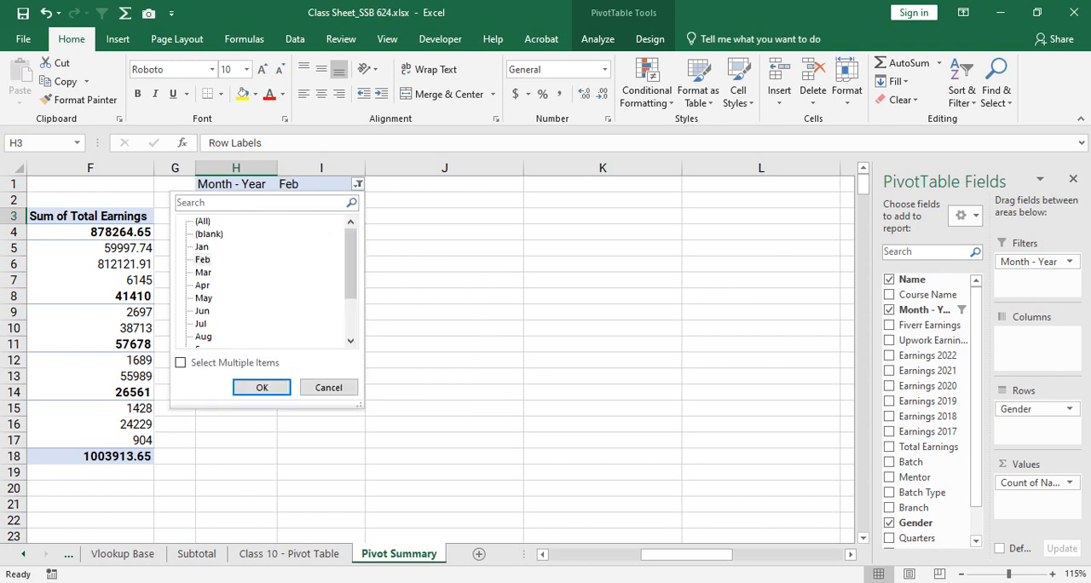
left_click(203, 337)
left_click(261, 388)
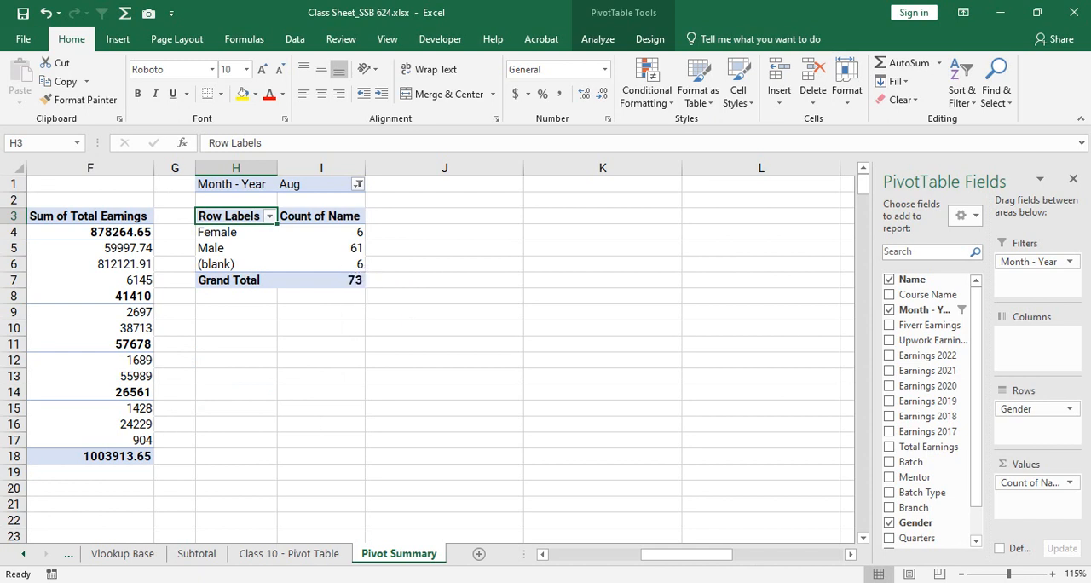
left_click(358, 184)
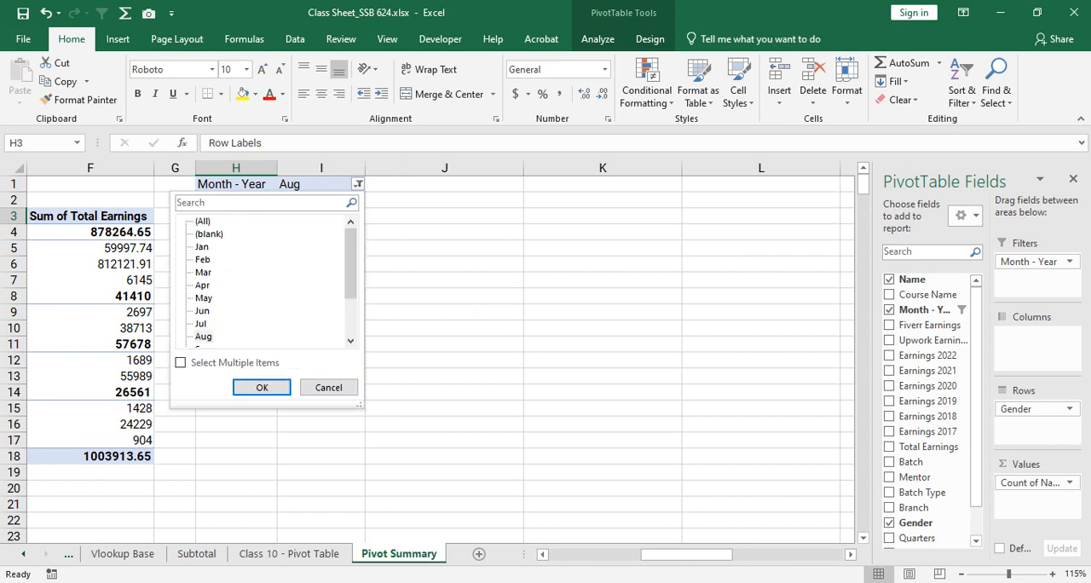
scroll(264, 279, "down", 2)
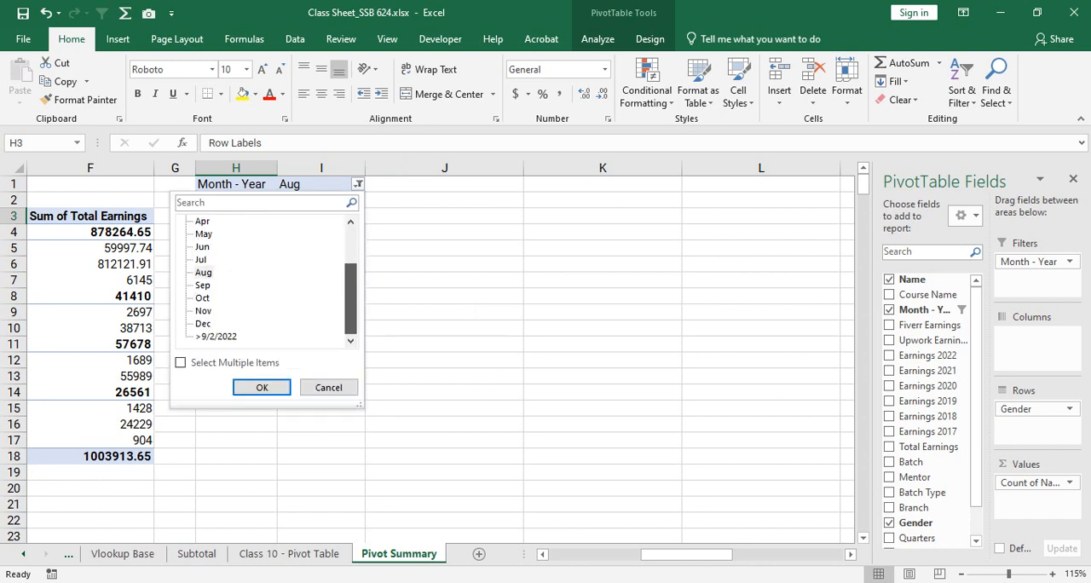
left_click(217, 337)
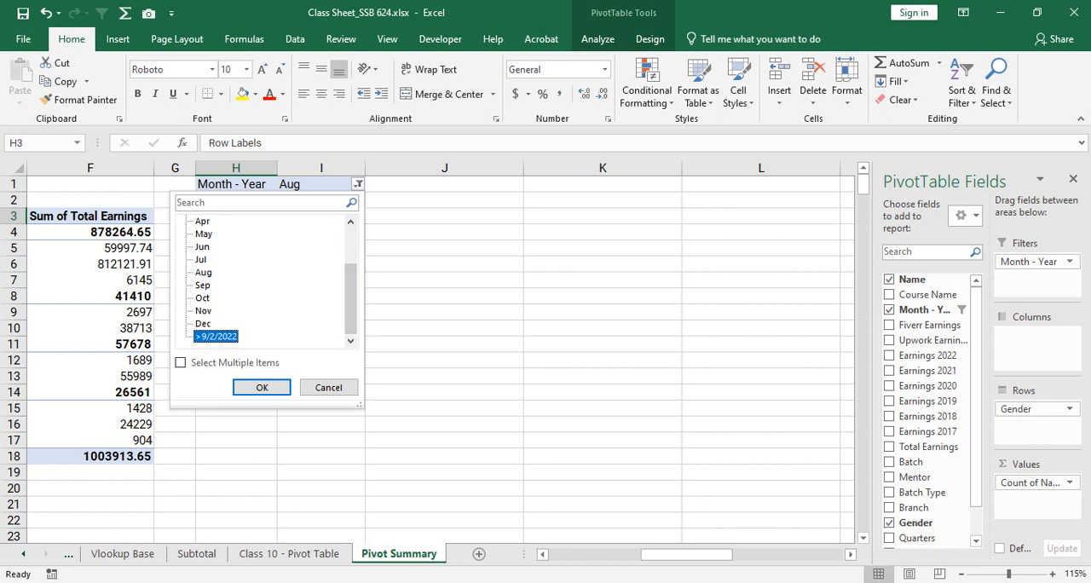
left_click(329, 388)
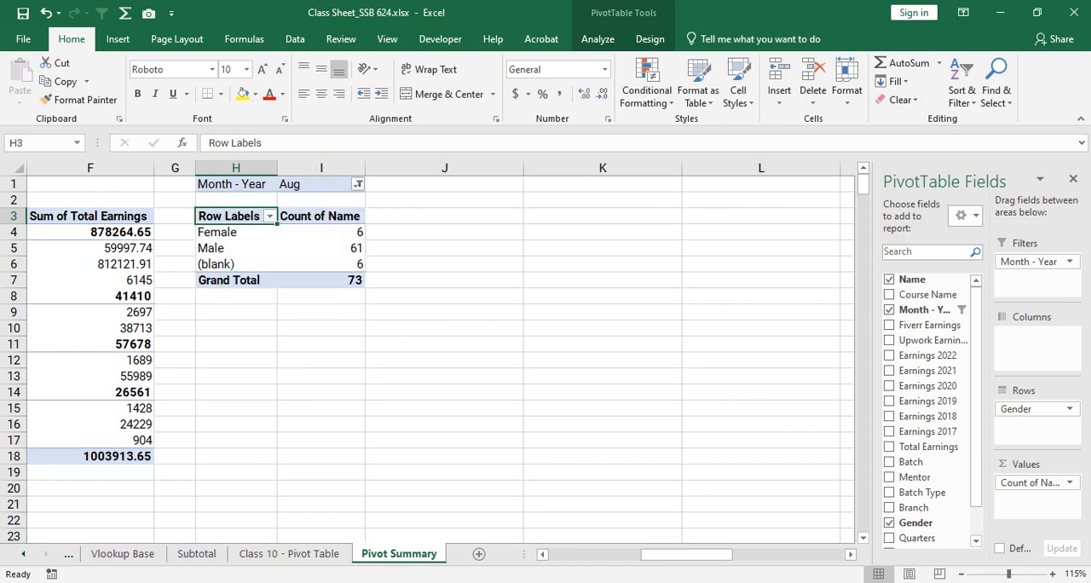
- Replace Month - Year with Mentor as the report filter of the PivotTable at H3 and remove Gender from the rows
left_click_drag(1030, 262, 927, 326)
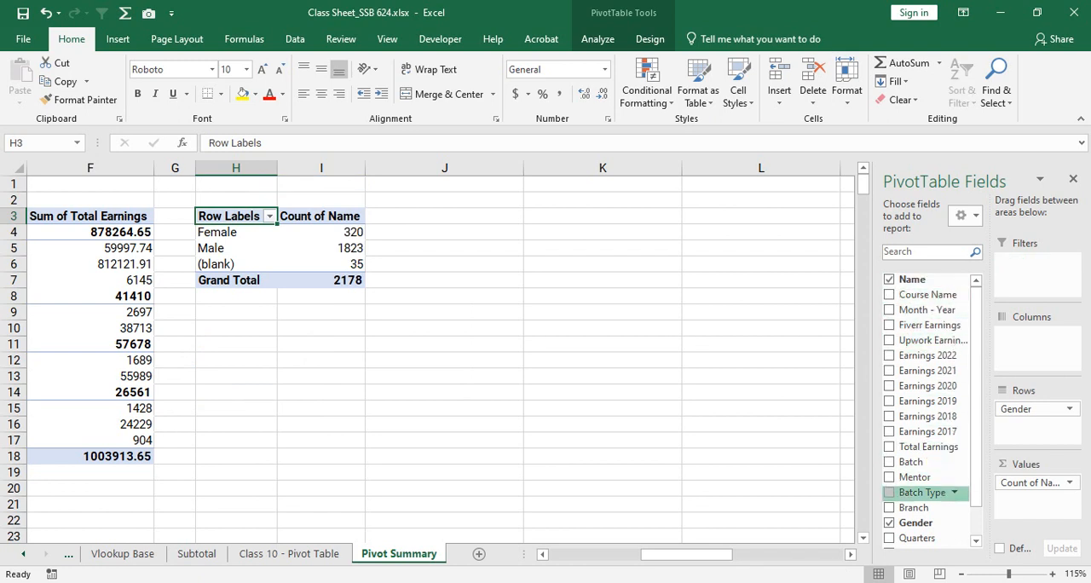
left_click_drag(916, 477, 1032, 271)
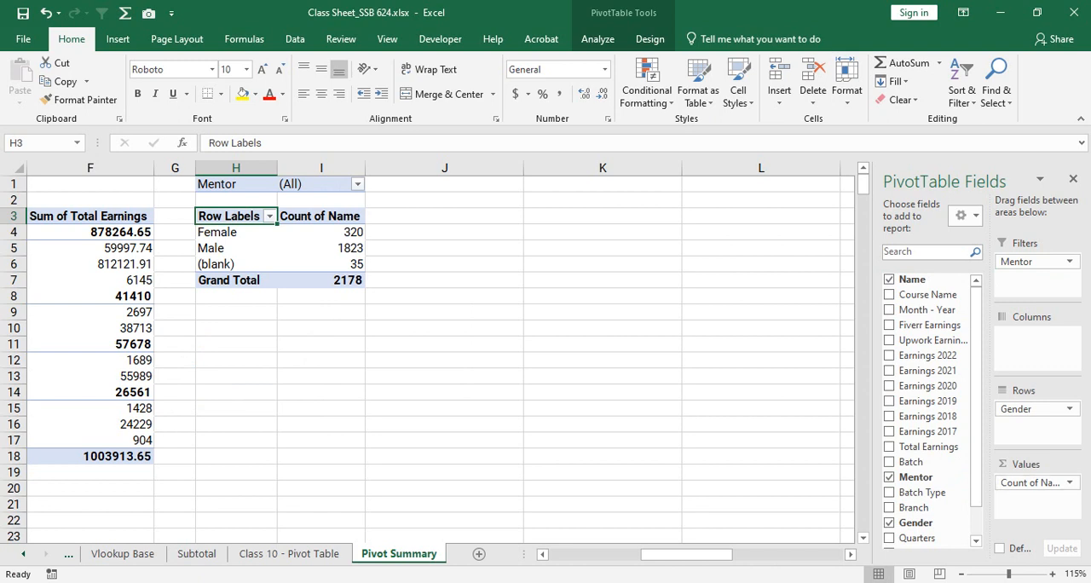
left_click_drag(1030, 409, 928, 463)
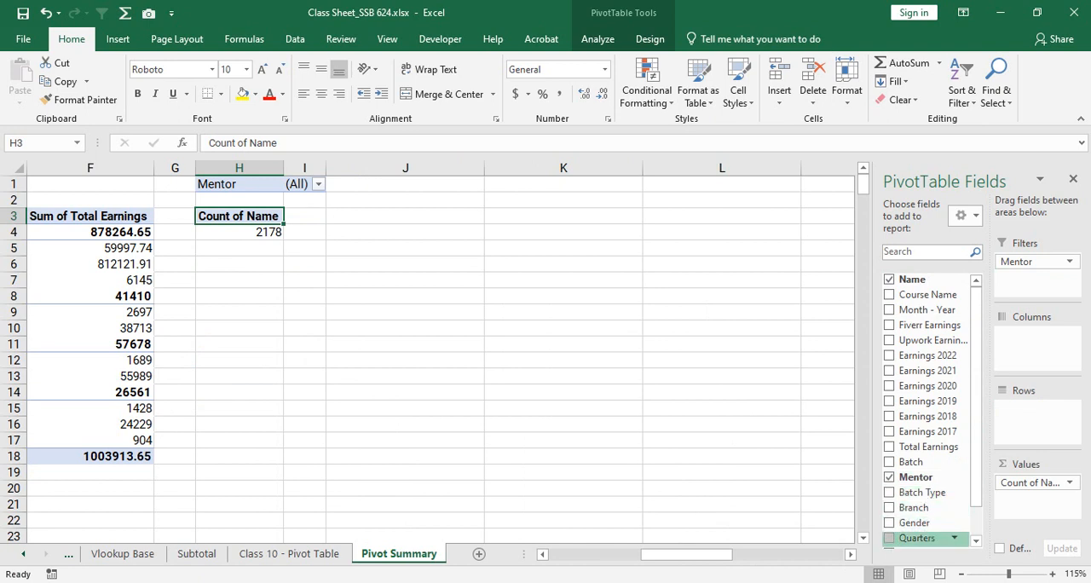
- Add Branch to the rows of the PivotTable at H3 and Total Earnings as a sum to its values
scroll(921, 482, "down", 1)
scroll(921, 478, "up", 1)
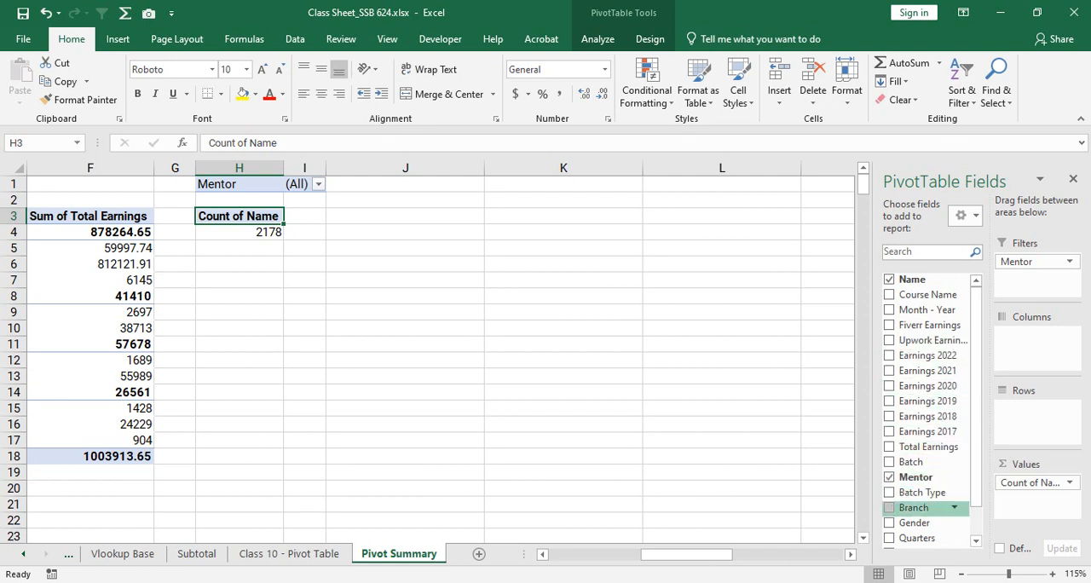
left_click_drag(914, 507, 1033, 409)
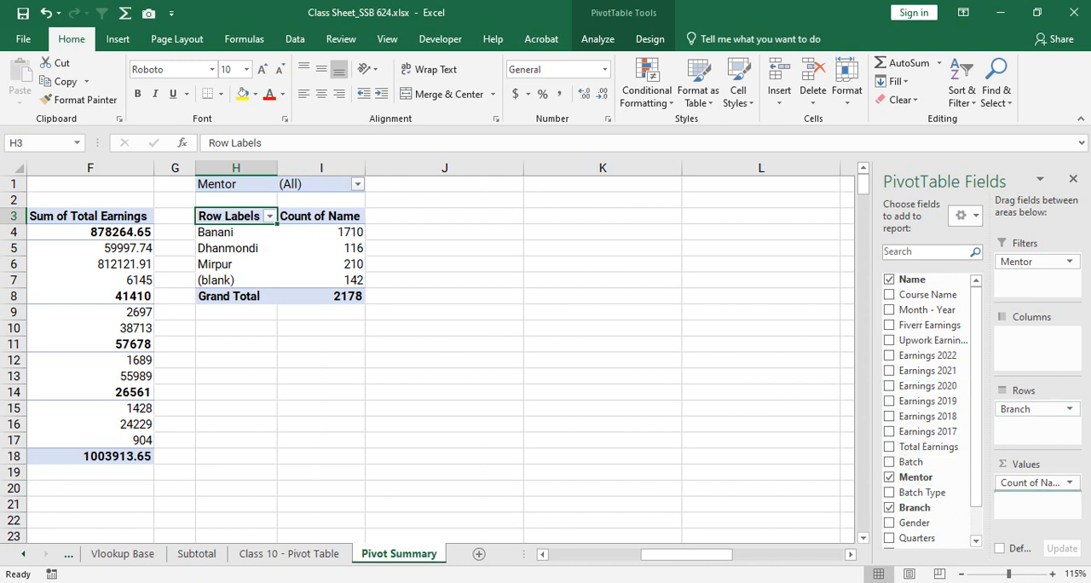
left_click_drag(928, 447, 1033, 496)
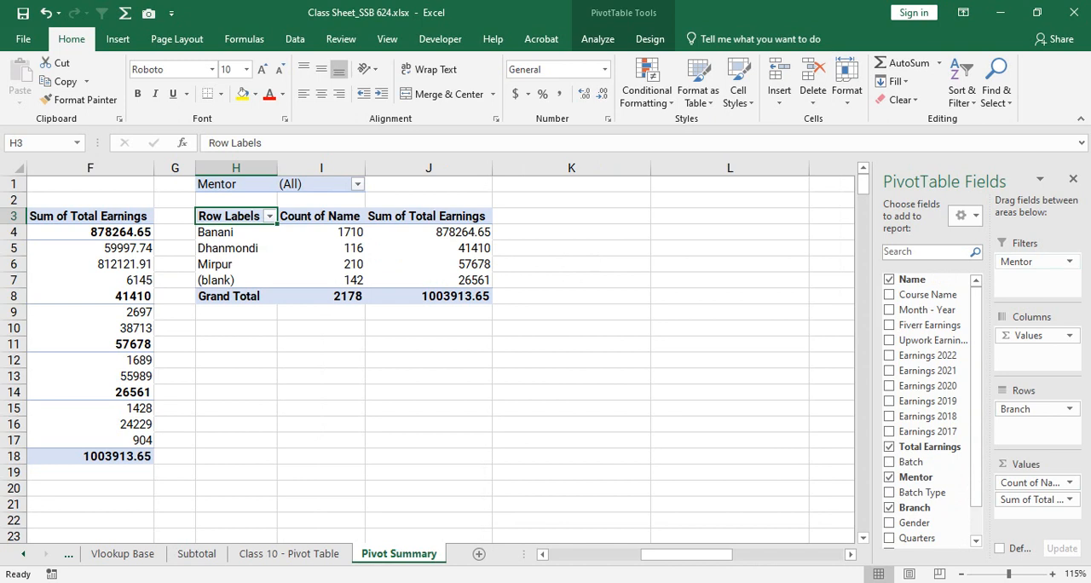
- Allow multiple selection in the Mentor report filter of the PivotTable at H3 and keep only the sixth to eighth mentor entries
left_click(357, 184)
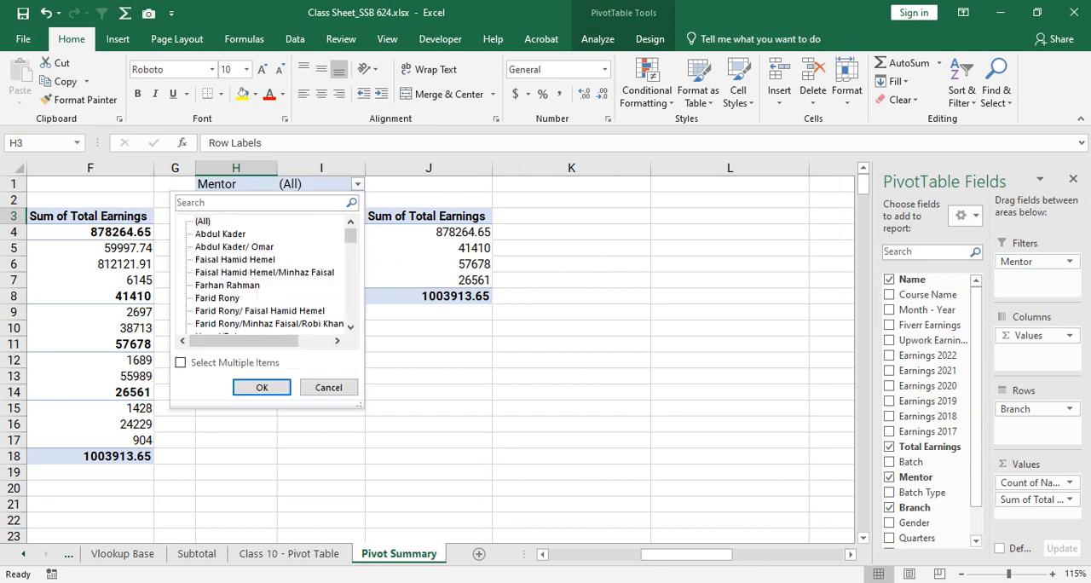
scroll(264, 272, "down", 10)
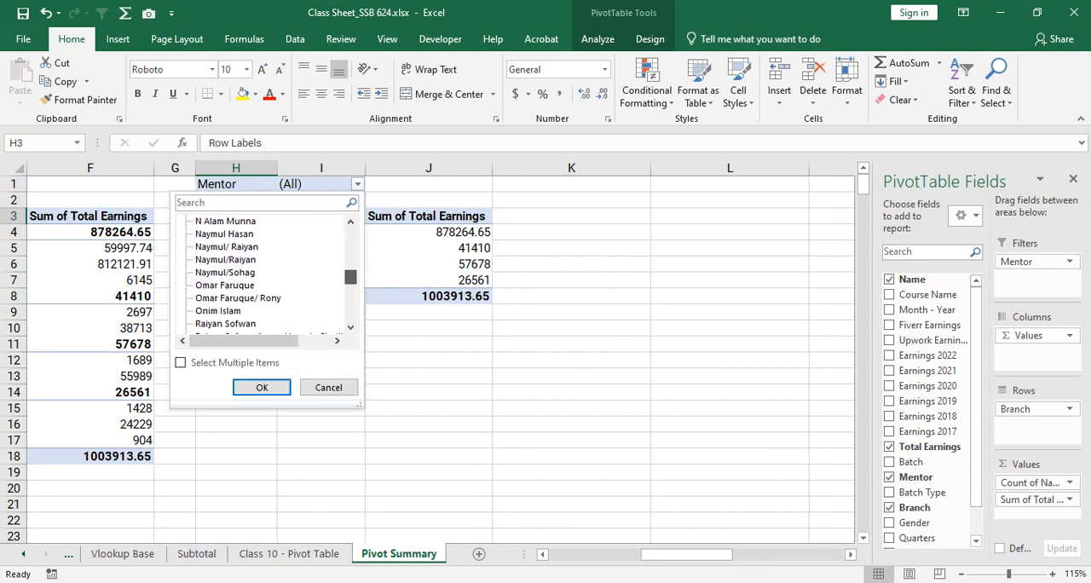
left_click(180, 362)
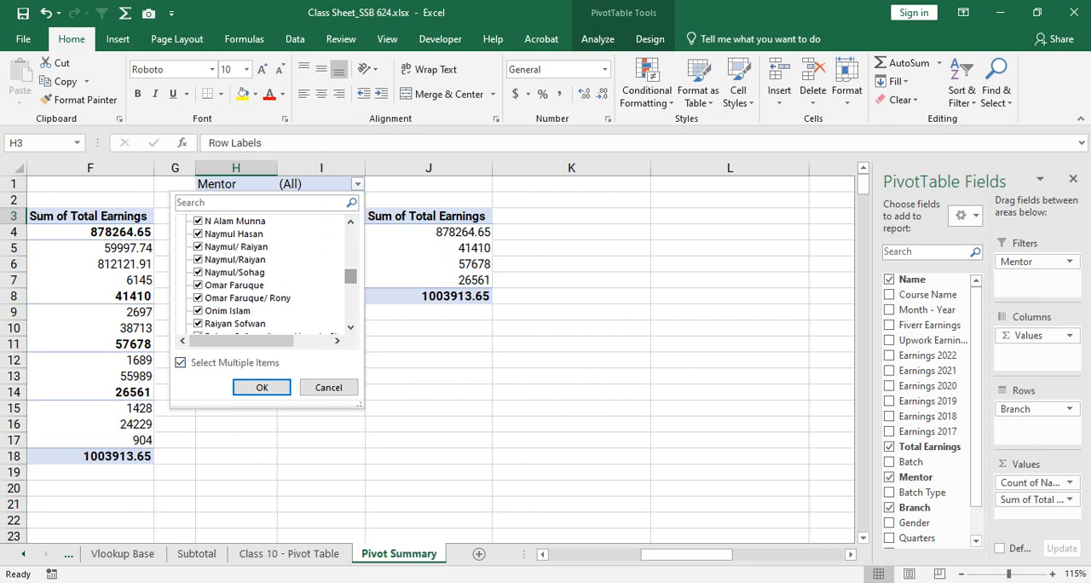
left_click_drag(351, 276, 351, 233)
left_click(198, 221)
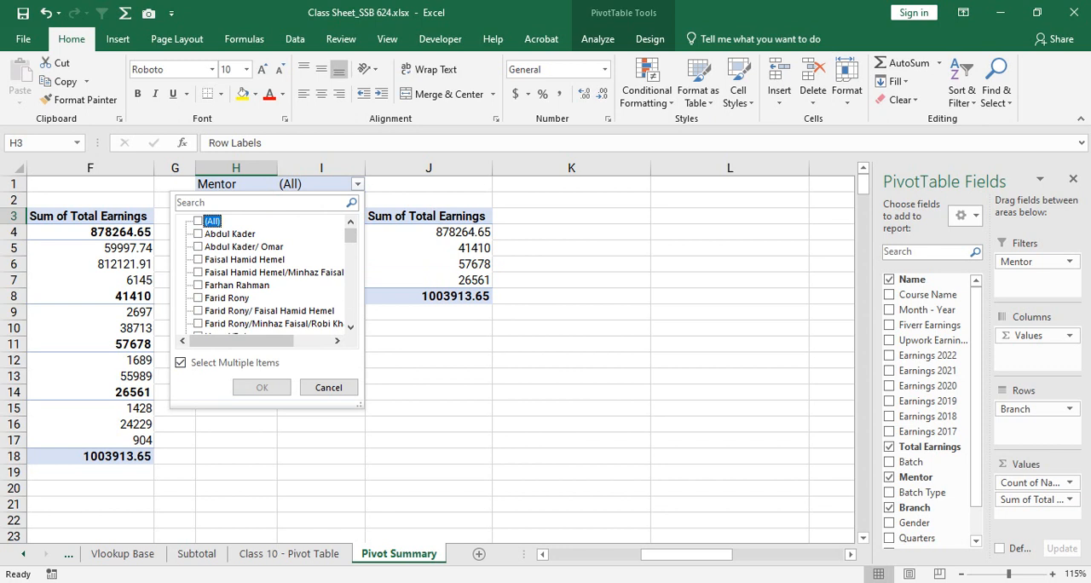
scroll(269, 273, "down", 1)
left_click(197, 259)
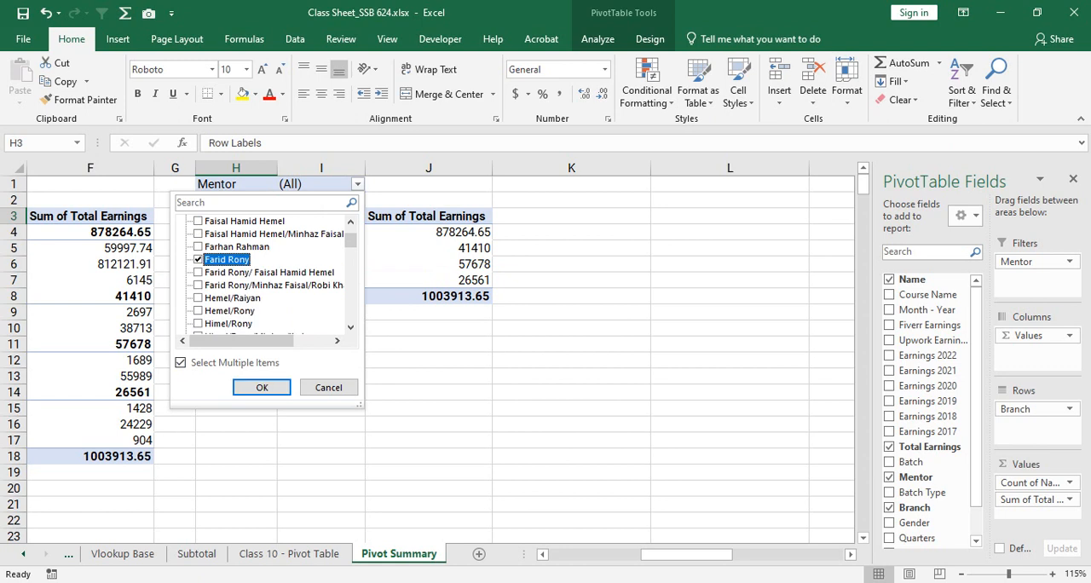
left_click(198, 272)
left_click(197, 285)
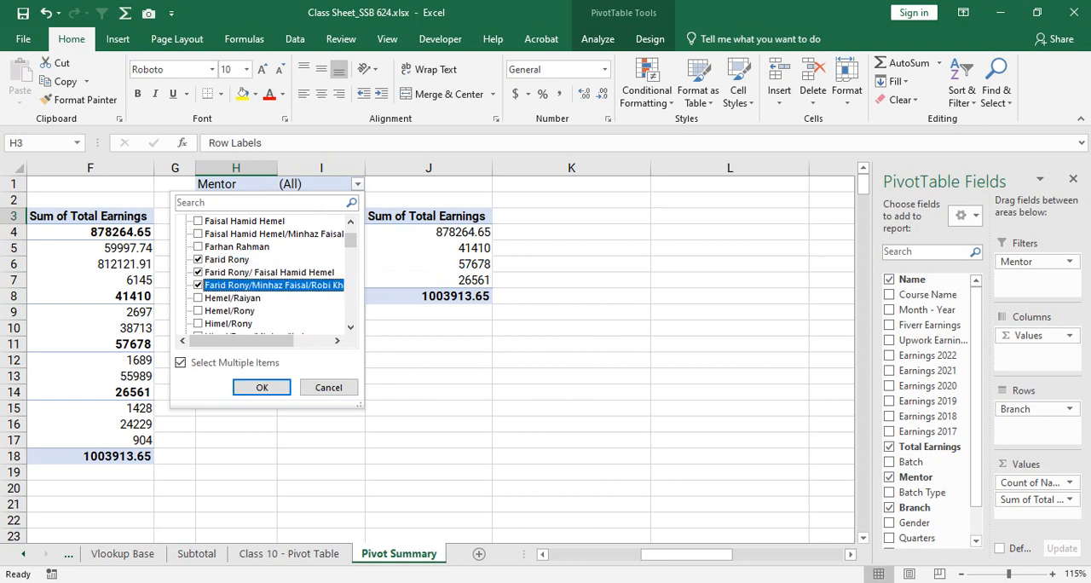
scroll(268, 273, "down", 4)
scroll(265, 273, "up", 2)
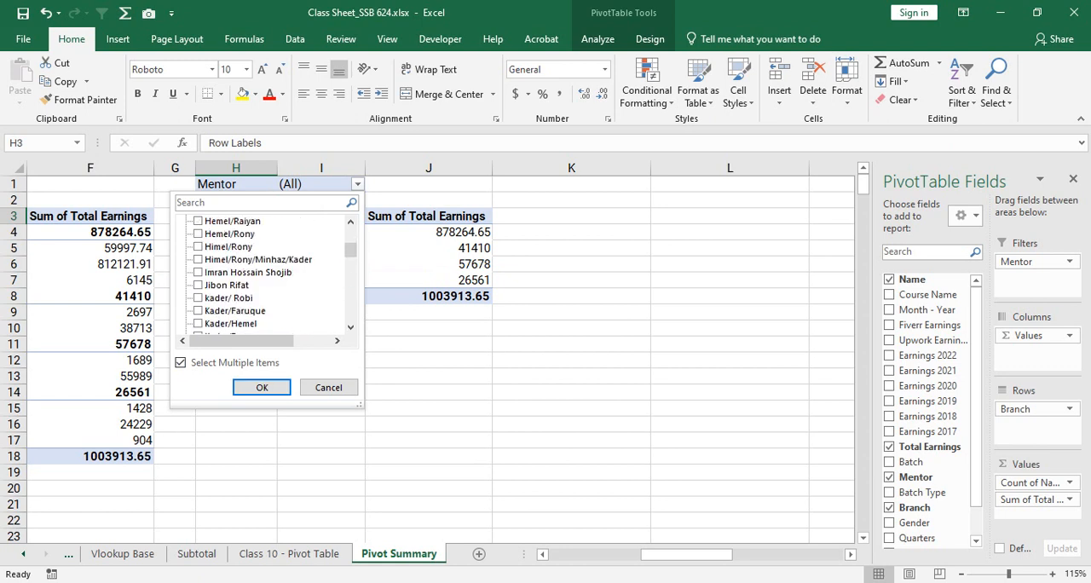
scroll(269, 272, "down", 6)
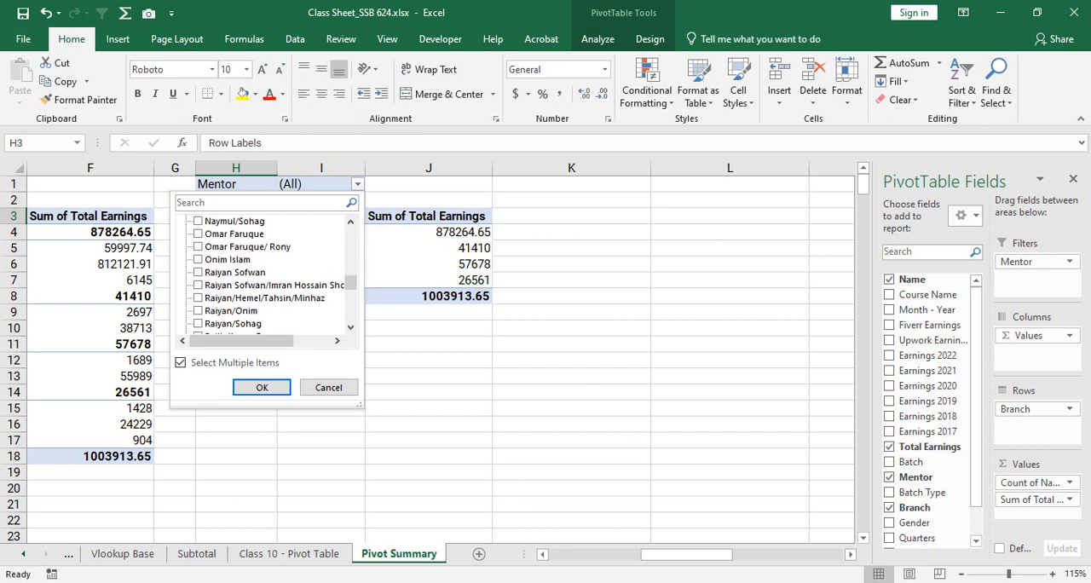
left_click(262, 387)
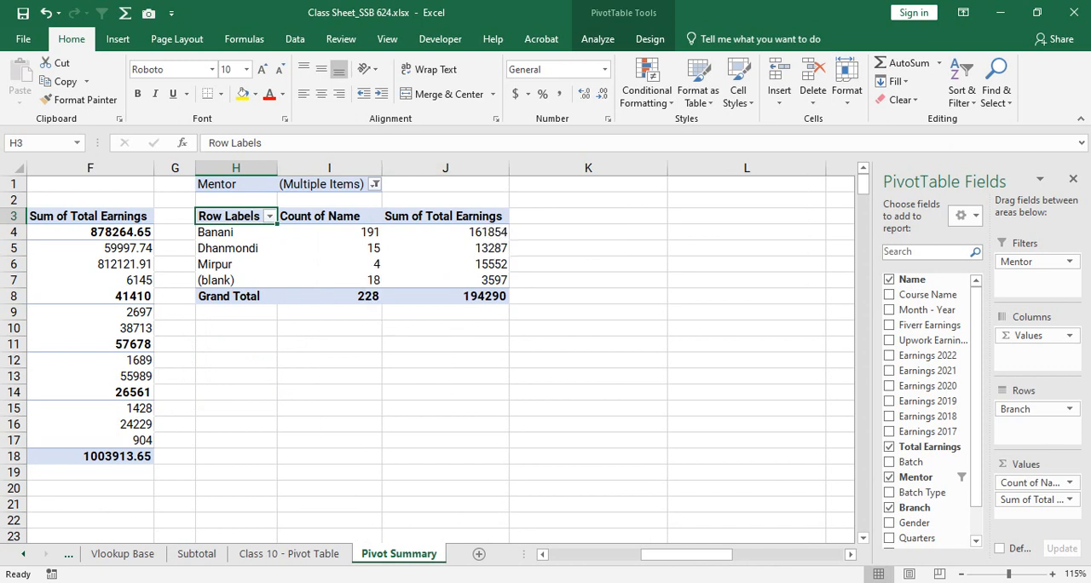
- Change the Mentor report filter to only the four adjacent entries under N that share the same mentor
left_click(331, 184)
key("alt+Down")
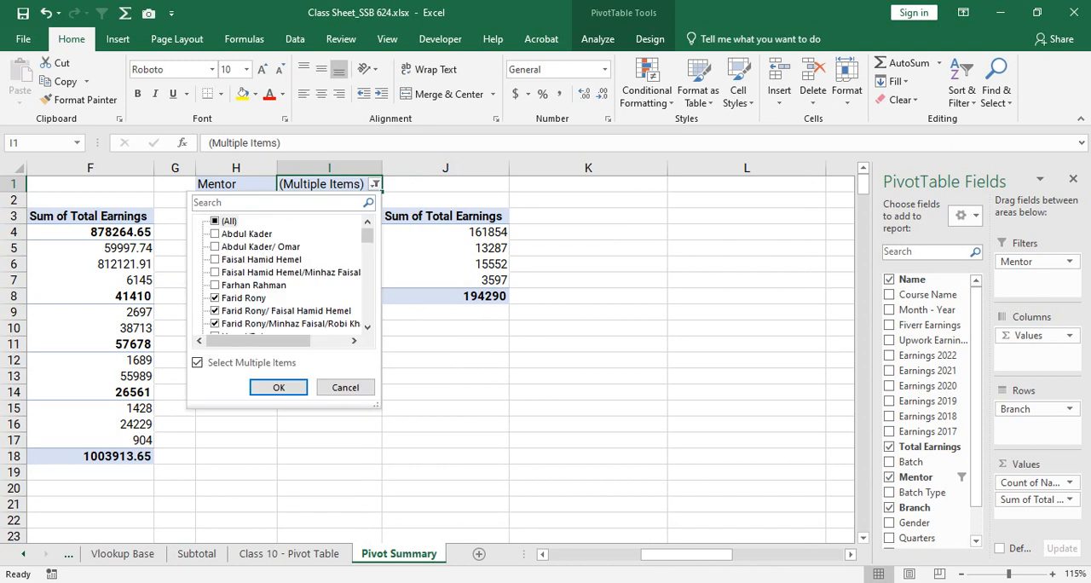
left_click(215, 221)
left_click(215, 221)
scroll(278, 277, "down", 5)
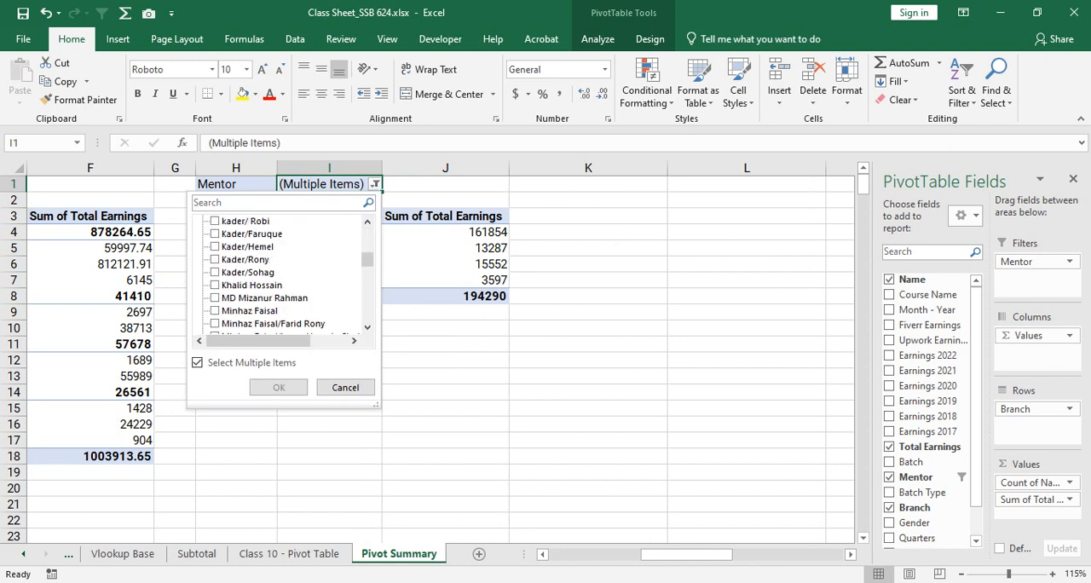
scroll(281, 272, "down", 3)
left_click(215, 259)
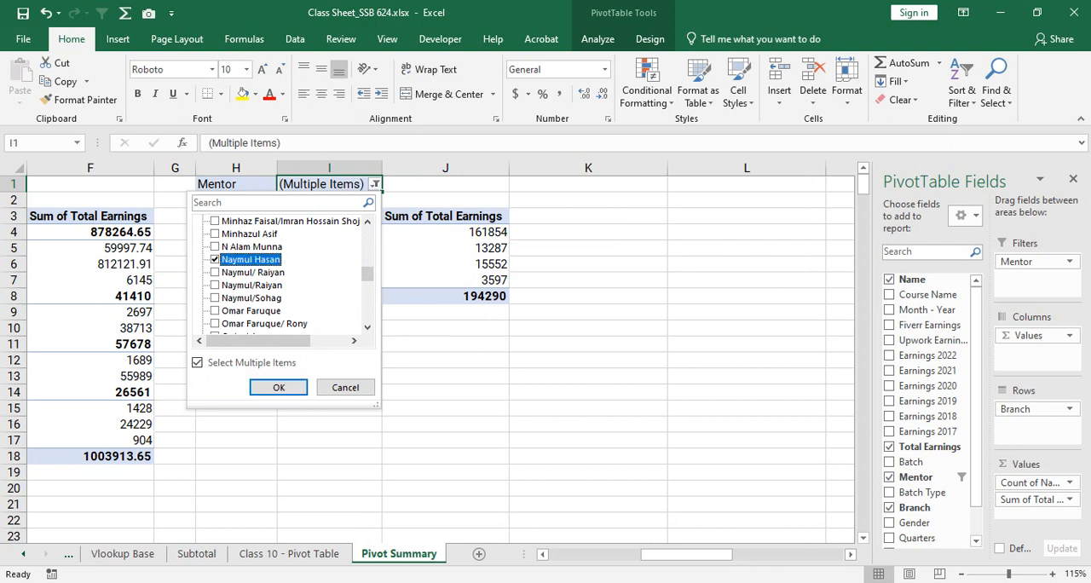
left_click(215, 272)
left_click(215, 285)
left_click(215, 297)
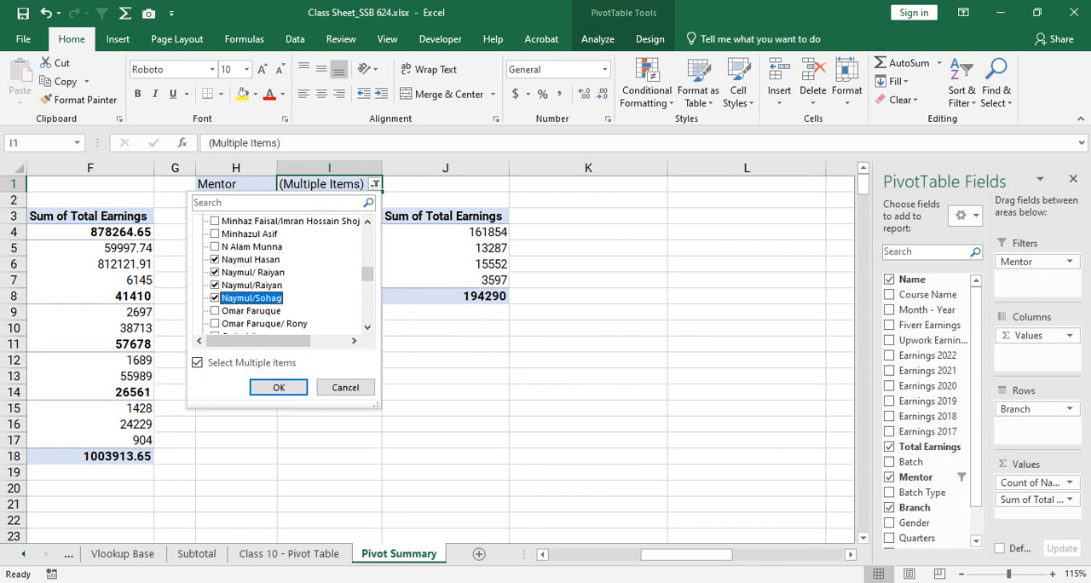
left_click(279, 387)
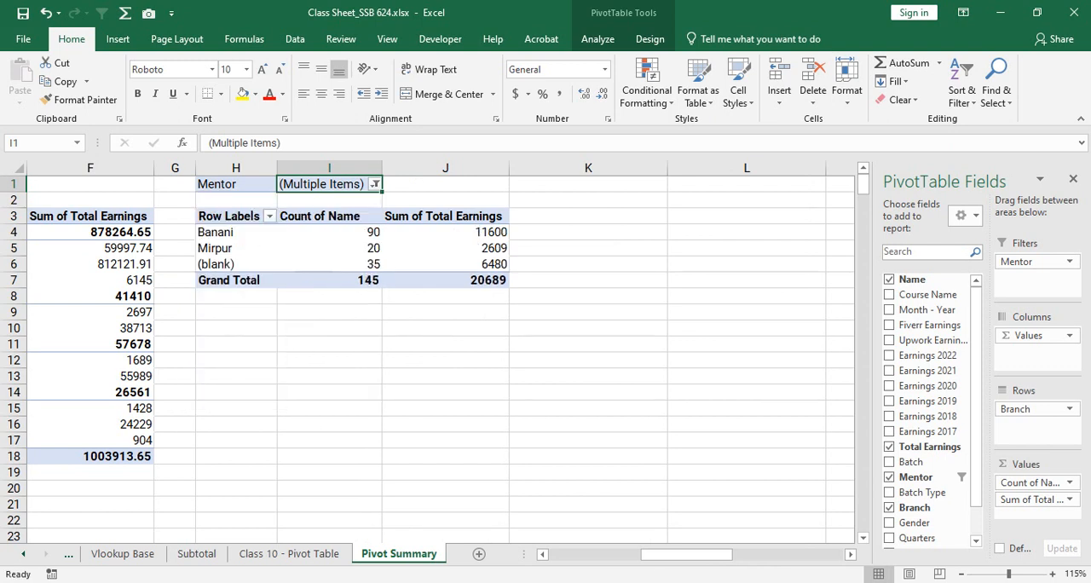
- Add Batch Type below Branch in the rows of the PivotTable at H3
left_click_drag(222, 232, 461, 232)
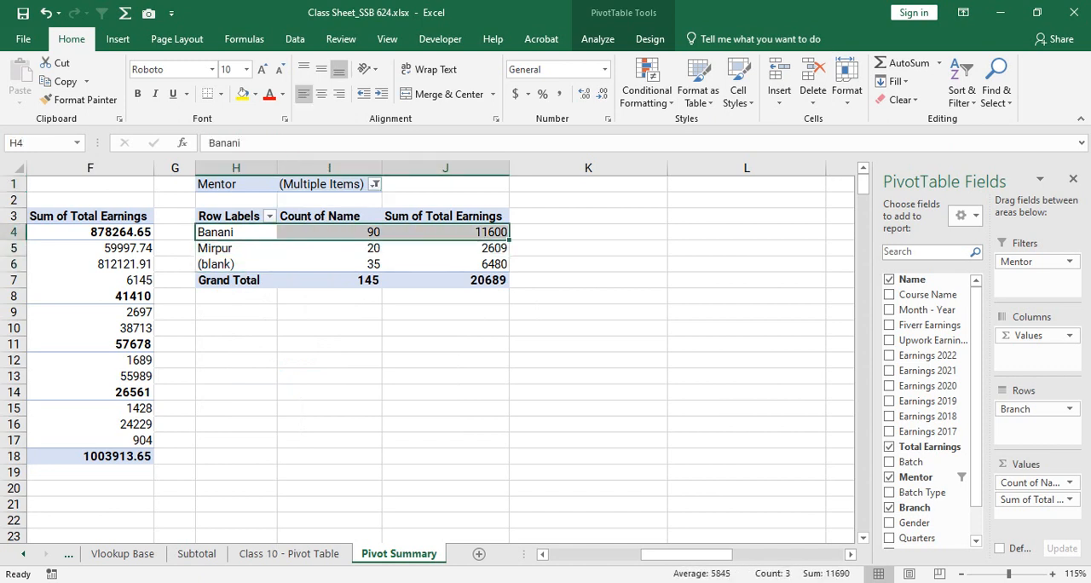
left_click_drag(226, 248, 341, 248)
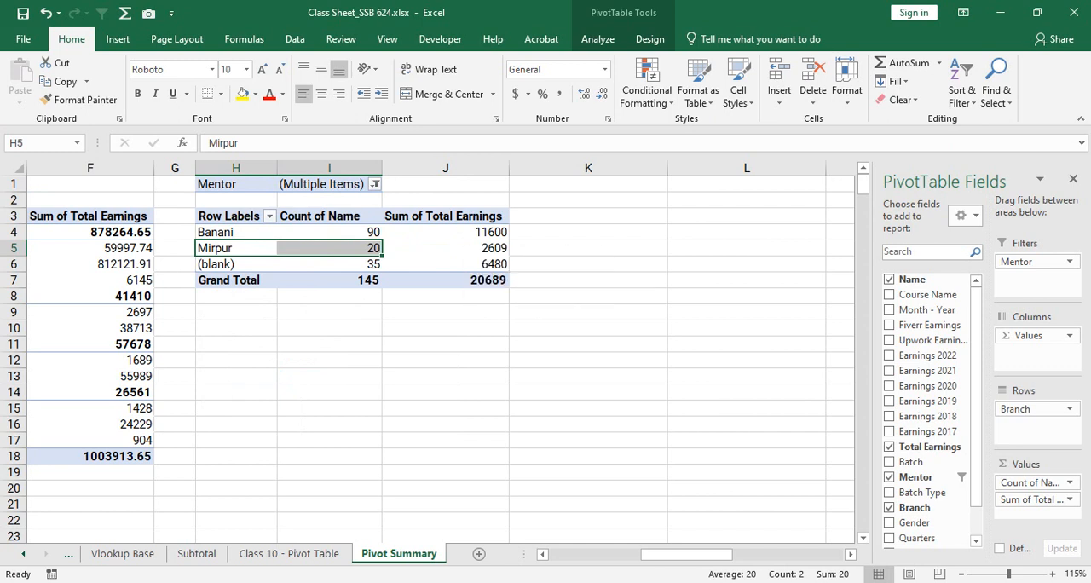
left_click_drag(236, 264, 341, 264)
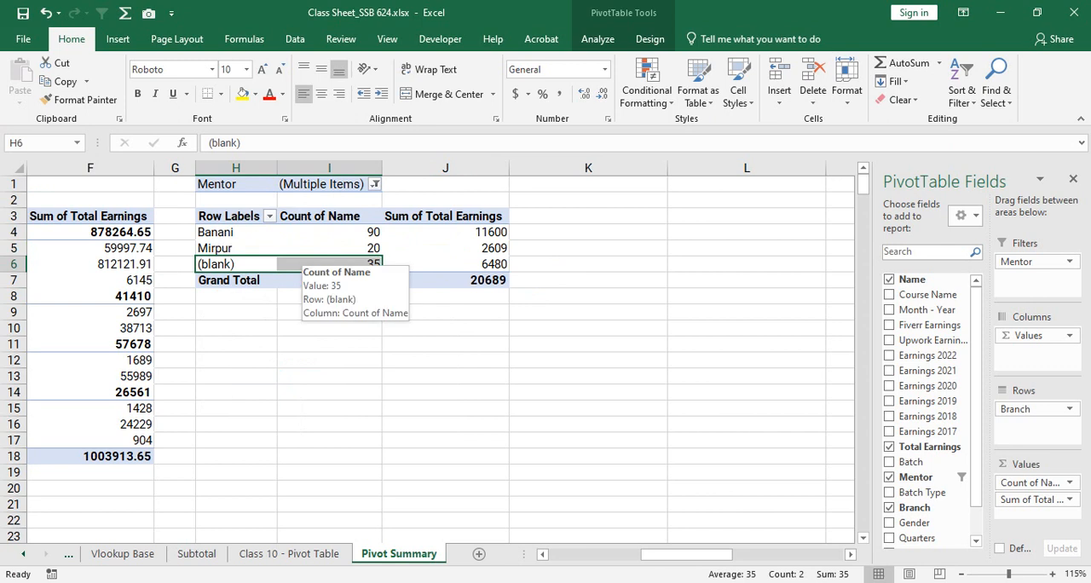
left_click_drag(477, 231, 230, 264)
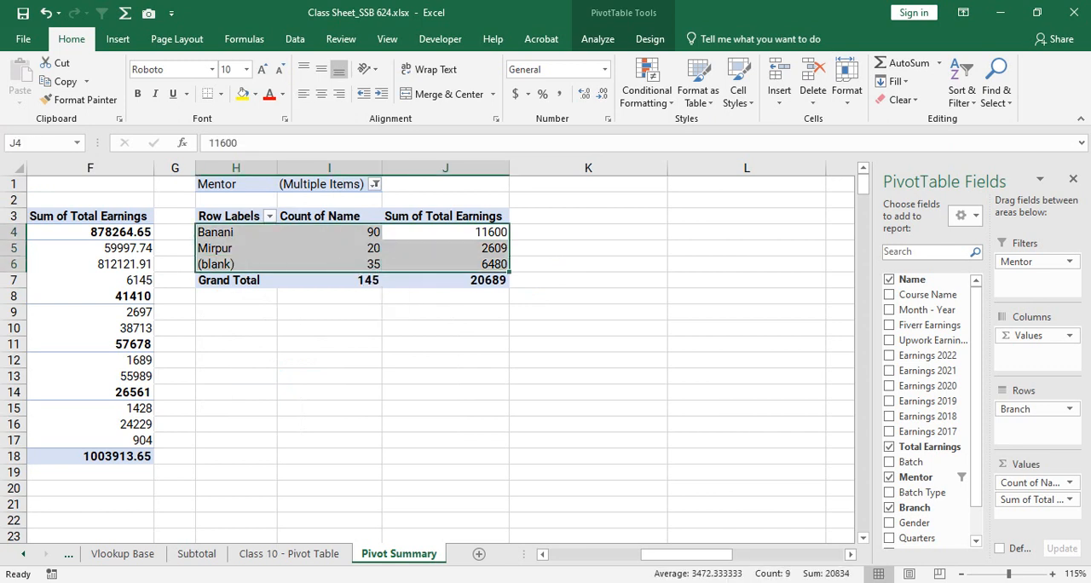
left_click(461, 232)
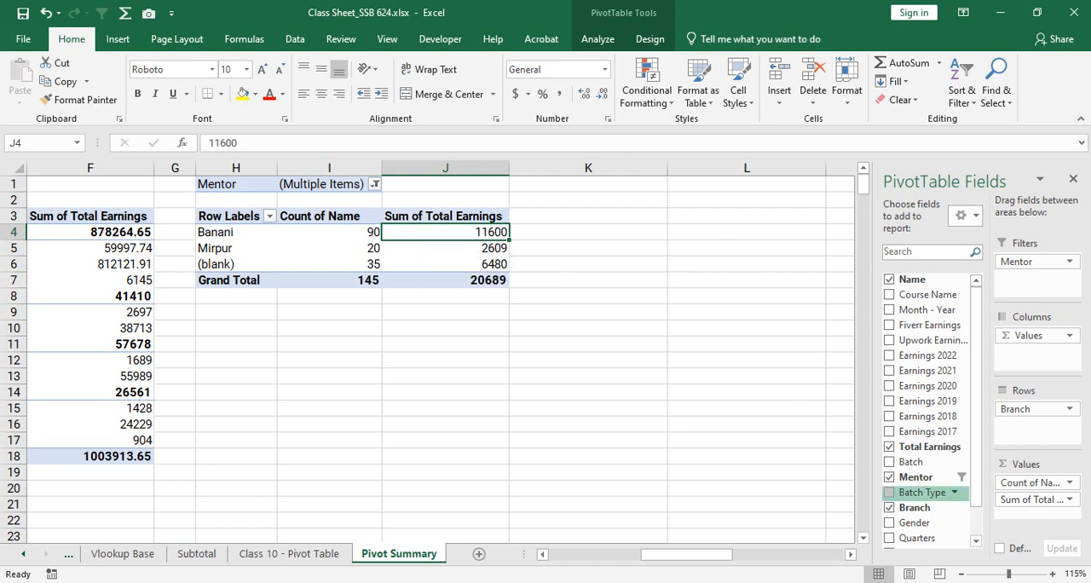
left_click_drag(923, 493, 1036, 428)
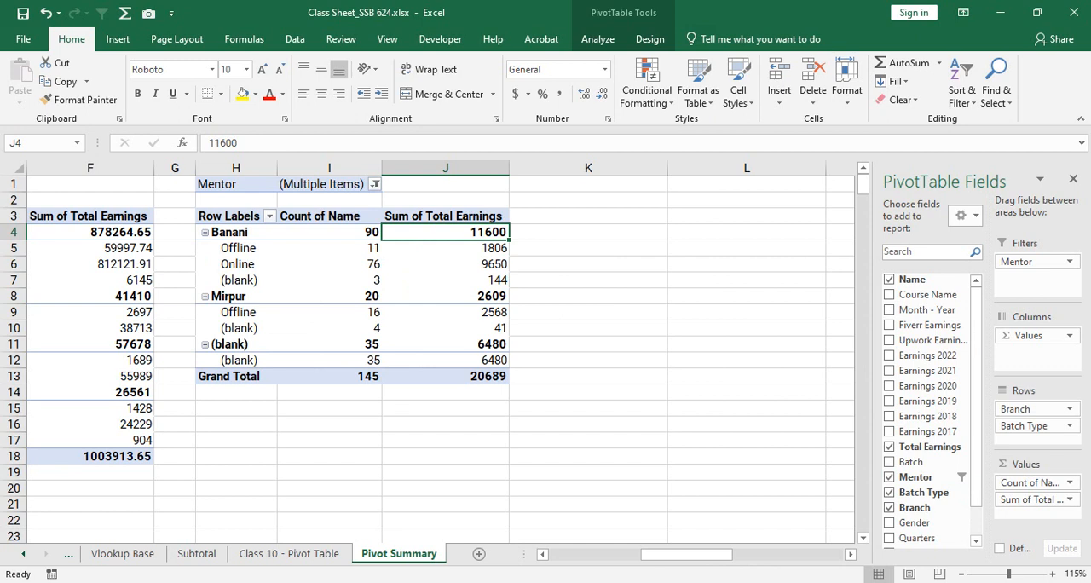
- Refilter the PivotTable at H3 to the first two mentor entries and the five adjacent combined entries led by that same mentor
left_click(375, 184)
left_click(215, 221)
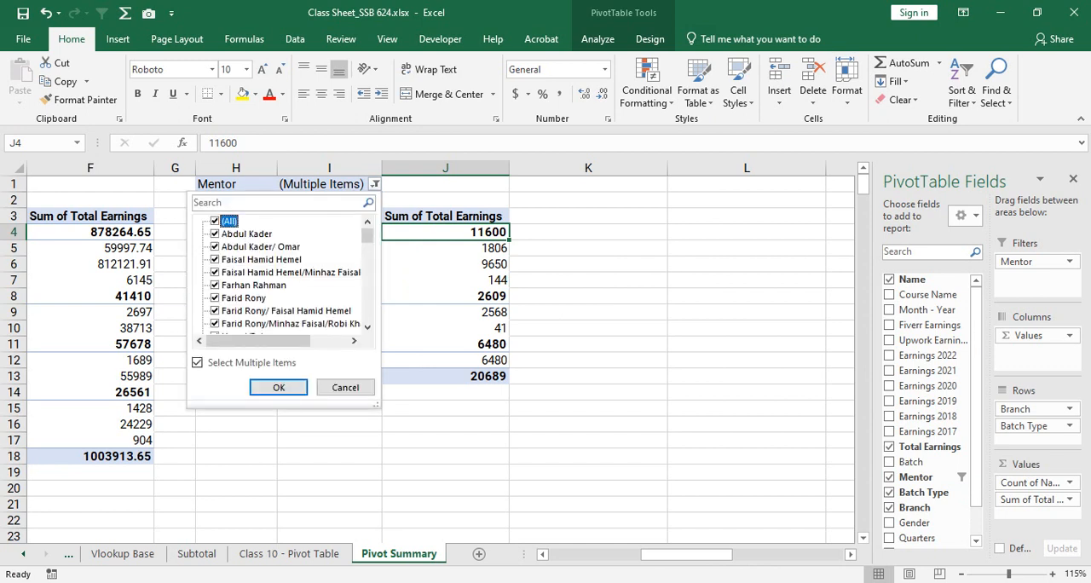
left_click(215, 221)
left_click(215, 234)
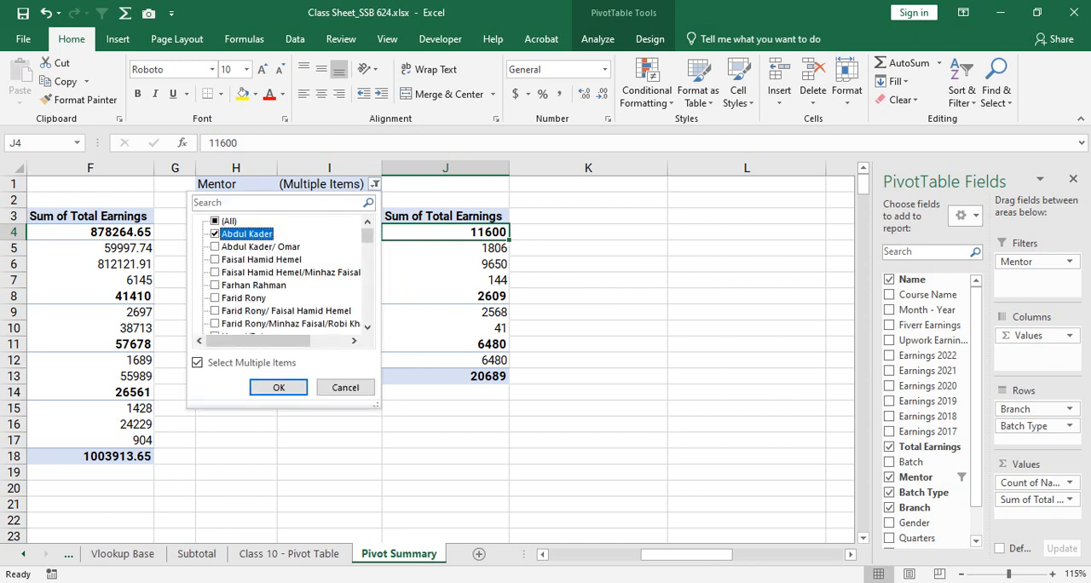
left_click(215, 246)
scroll(282, 273, "down", 5)
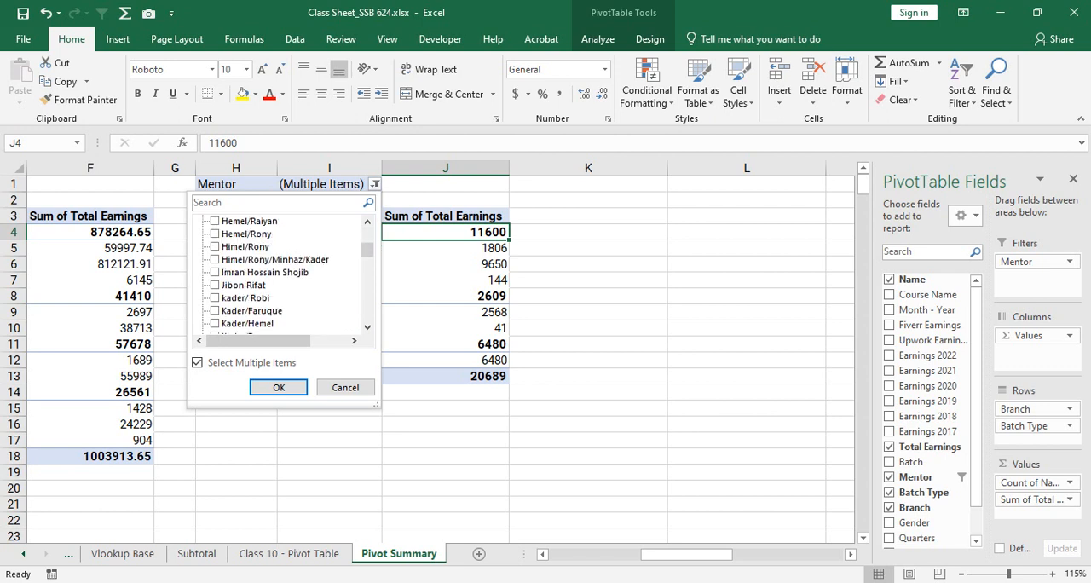
left_click(215, 259)
left_click(214, 272)
left_click(215, 285)
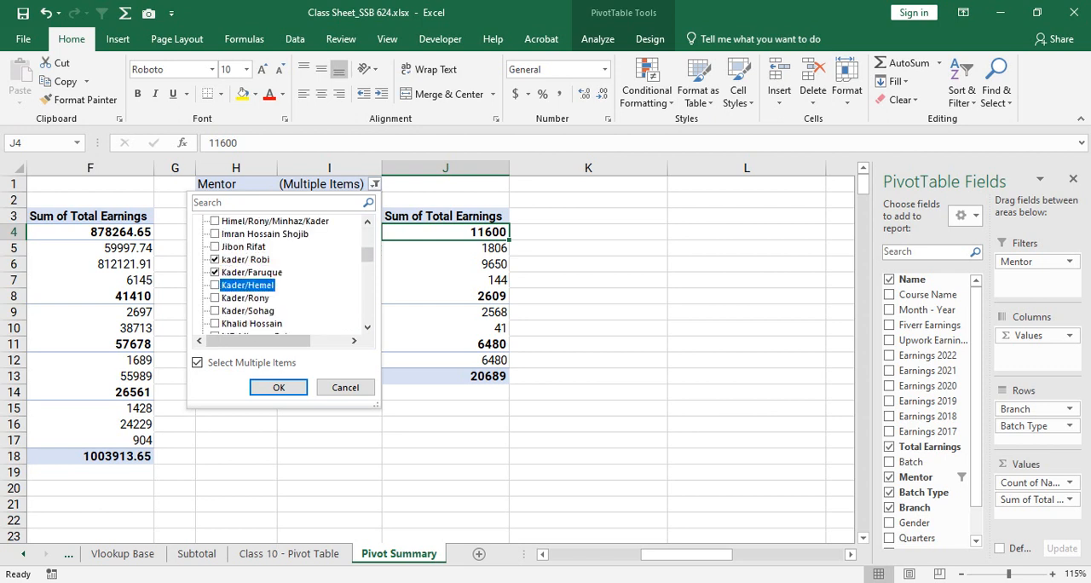
left_click(214, 298)
left_click(214, 310)
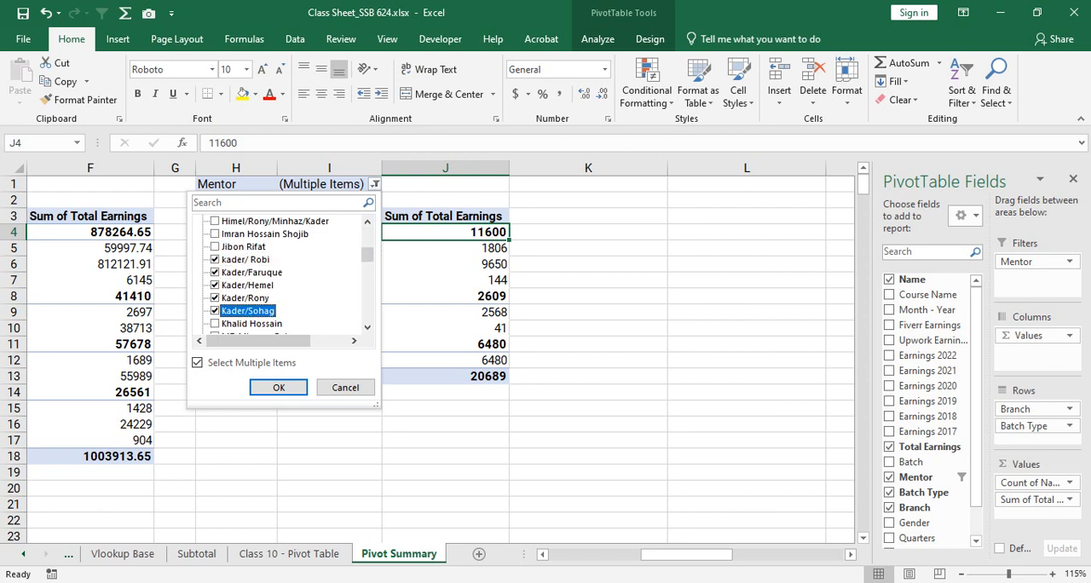
left_click(278, 387)
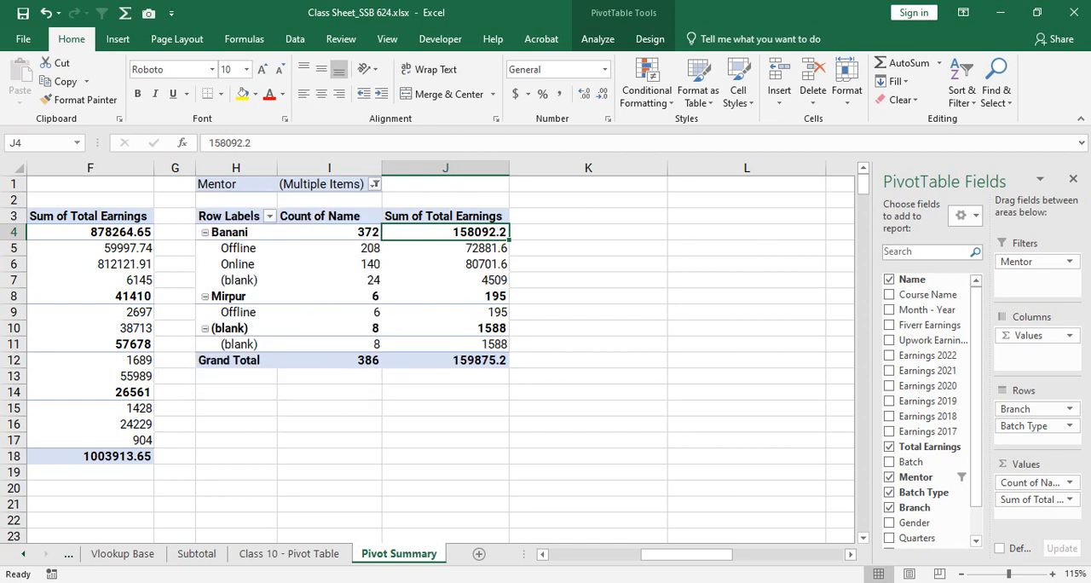
- Add Gender below Batch Type in the rows of the PivotTable at H3
left_click(339, 361)
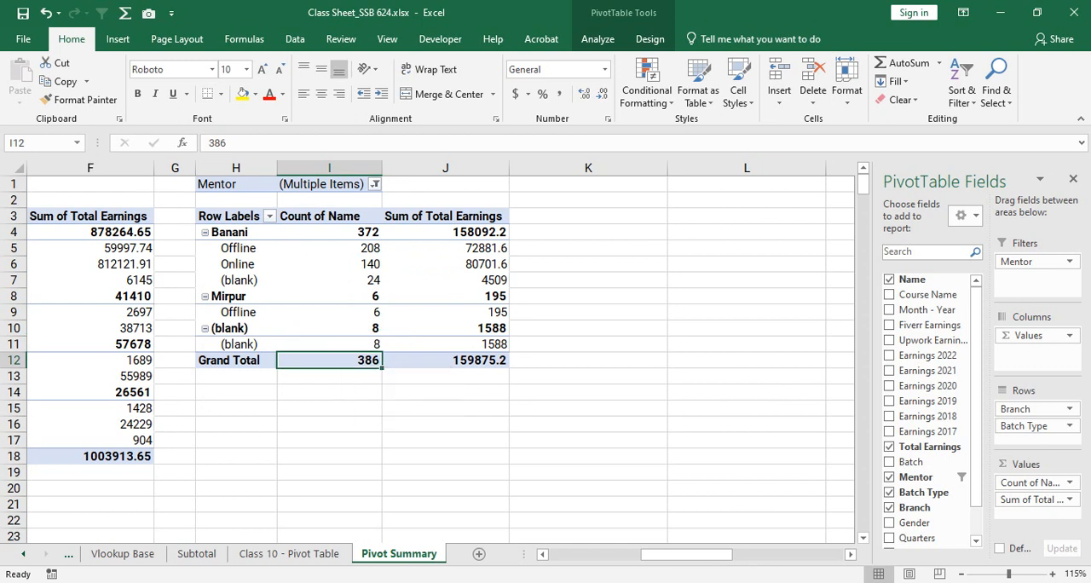
left_click(438, 359)
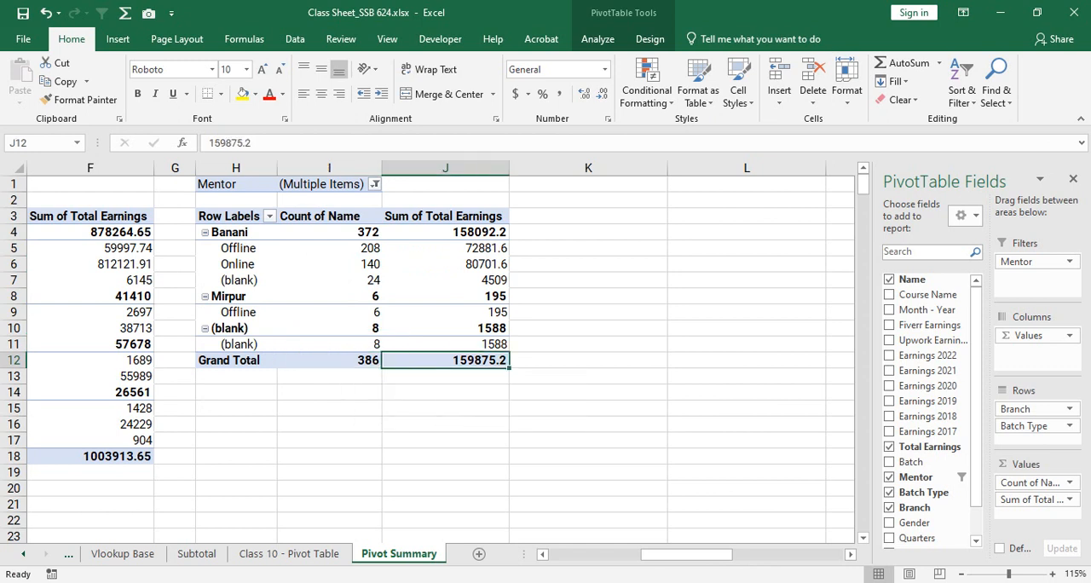
mouse_move(348, 249)
left_mouse_down()
mouse_move(409, 250)
mouse_move(406, 263)
mouse_move(360, 264)
left_mouse_up()
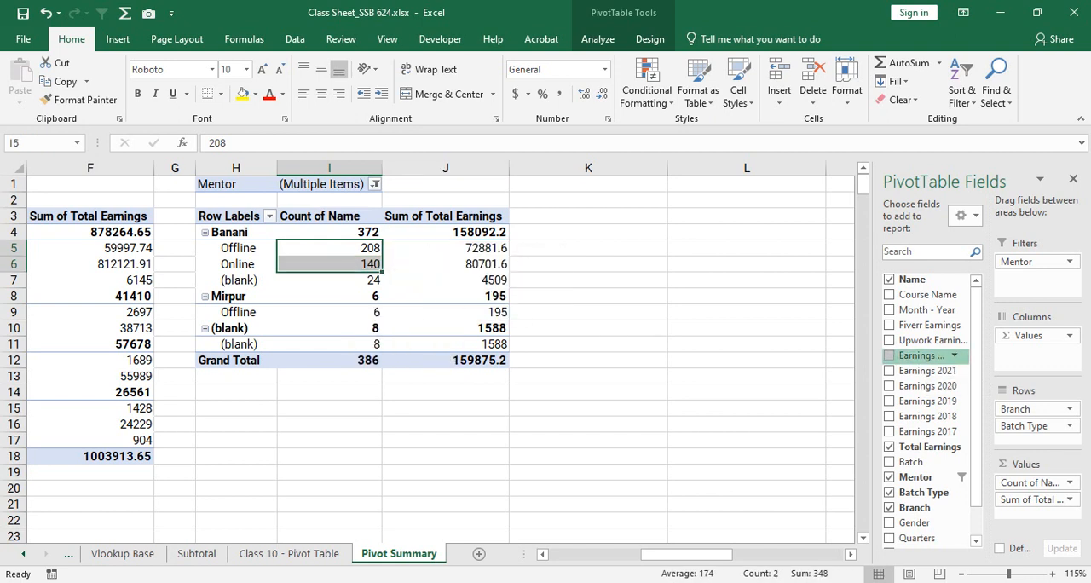
scroll(925, 467, "down", 1)
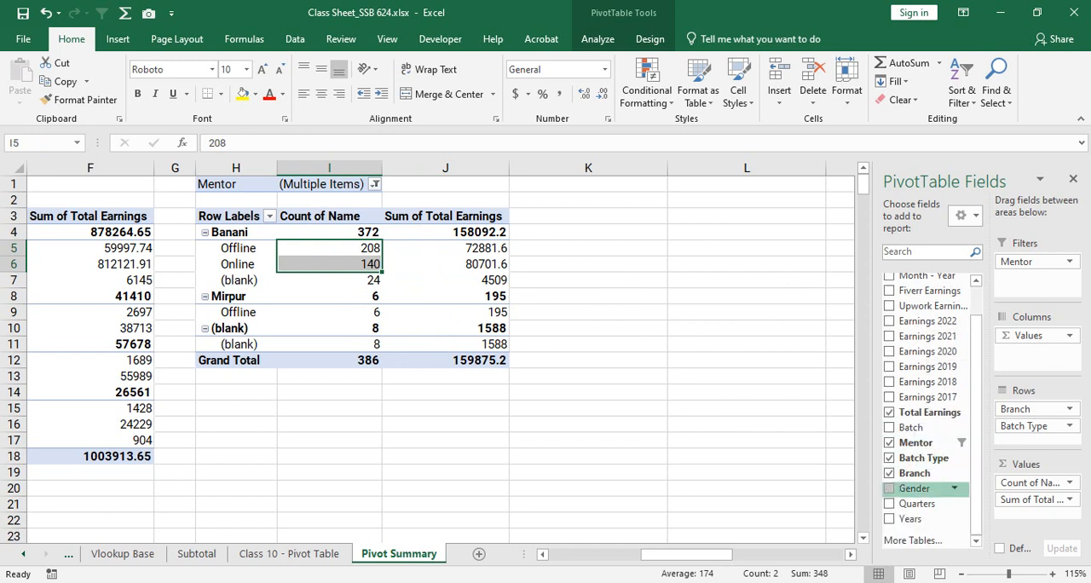
left_click_drag(916, 487, 1036, 437)
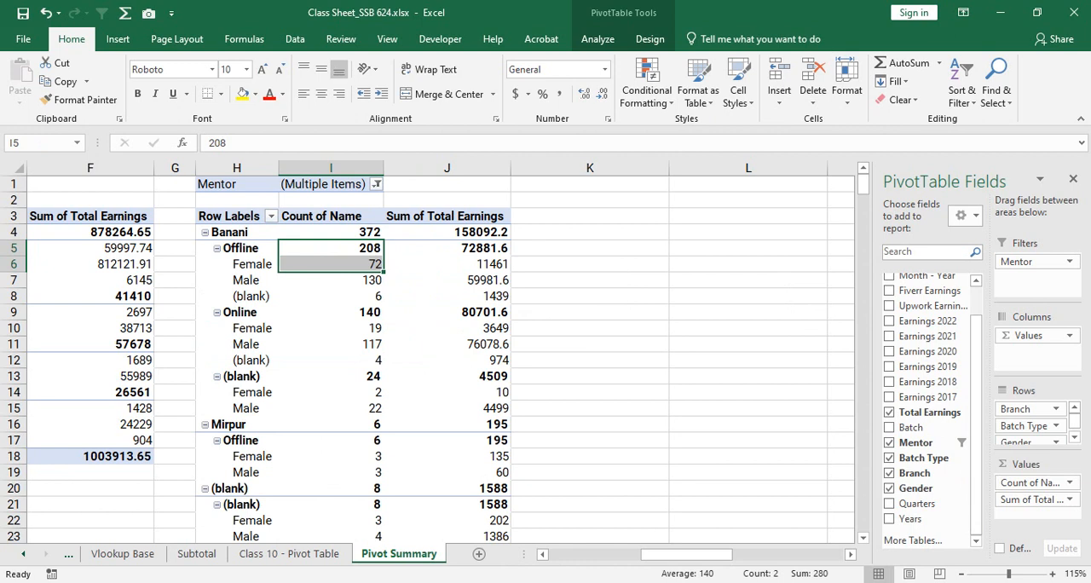
- Examine the name counts and total earnings by gender for Banani's Offline batch type
left_click(331, 248)
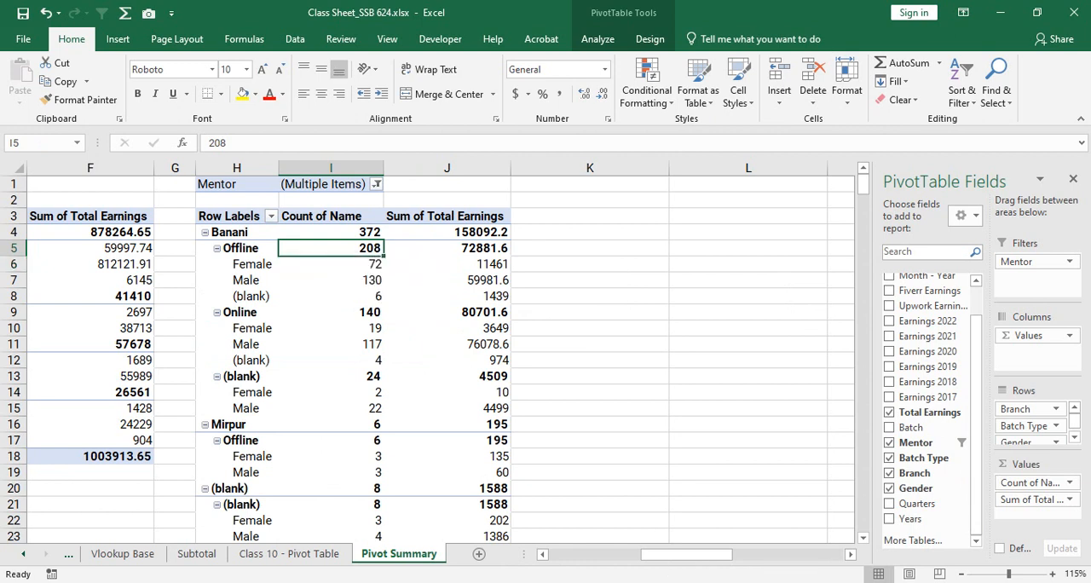
left_click(331, 265)
left_click(334, 279)
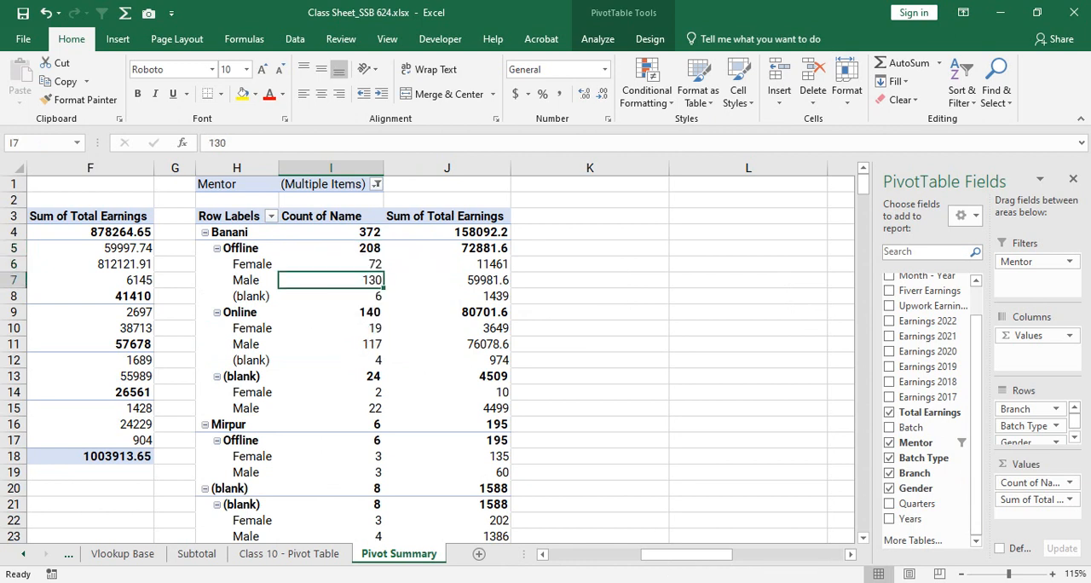
left_click(431, 263)
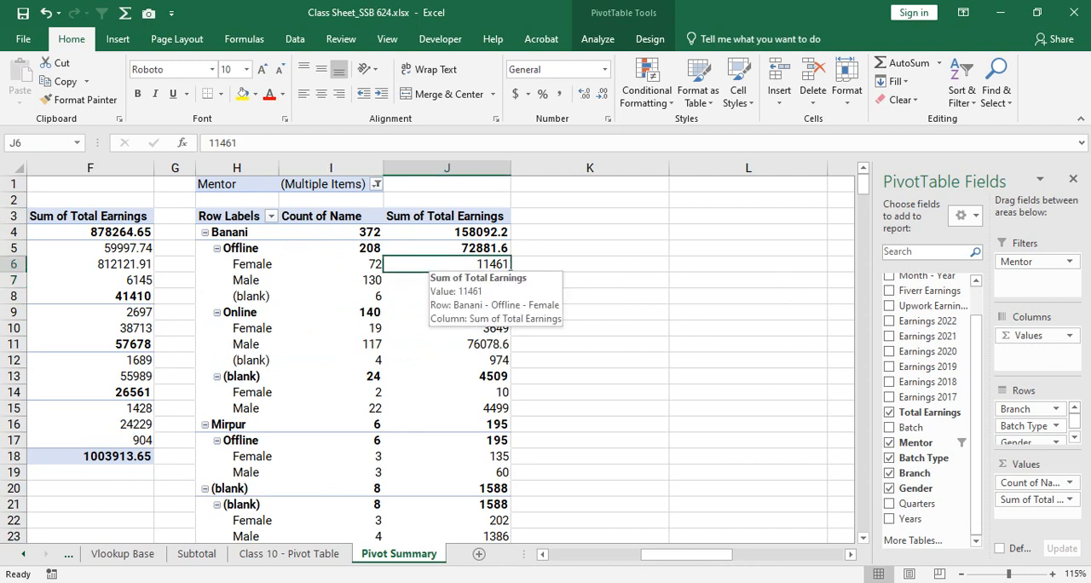
left_click(409, 279)
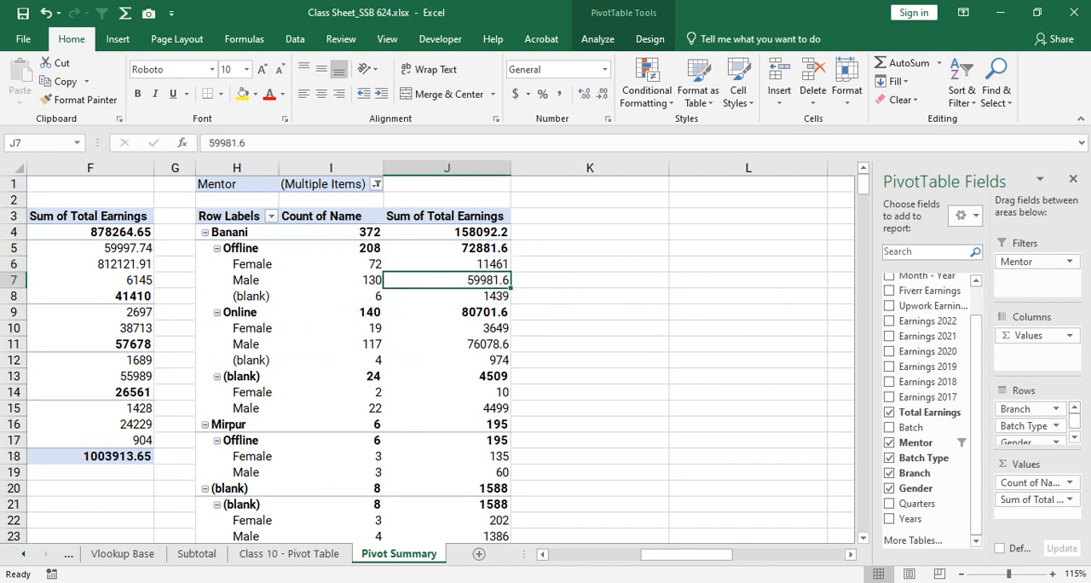
scroll(409, 281, "down", 1)
scroll(474, 283, "up", 1)
scroll(474, 283, "down", 1)
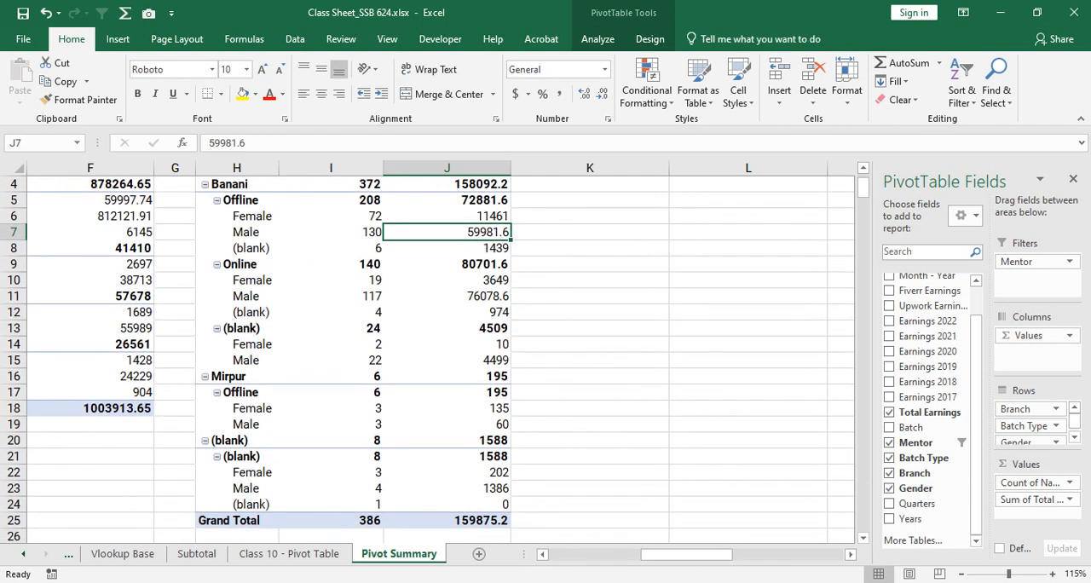
scroll(474, 283, "up", 1)
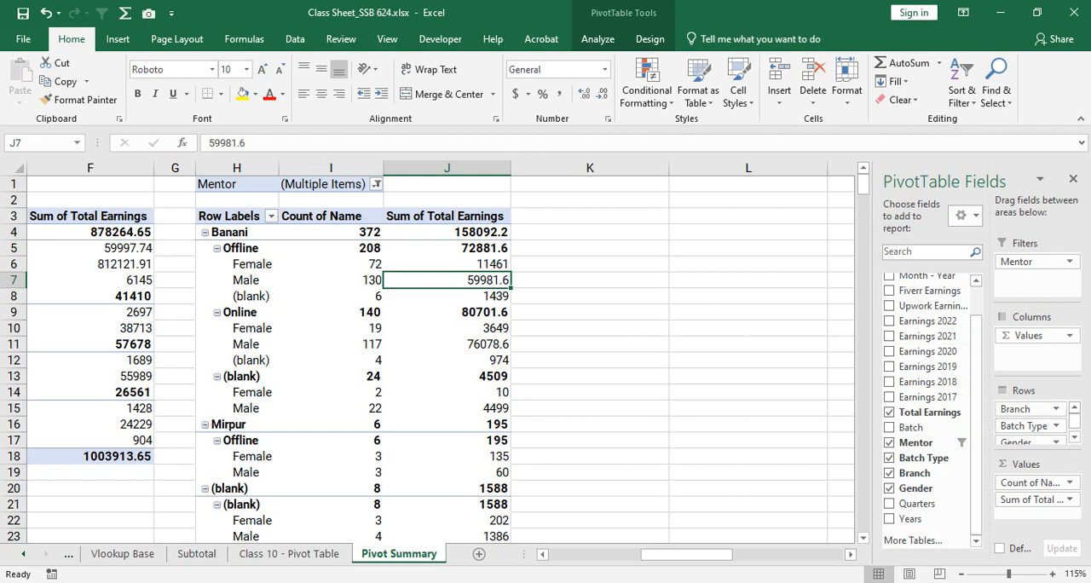
- Copy the course-name earnings PivotTable at A3 and paste the duplicate at A21 on the same sheet
left_click_drag(687, 554, 595, 555)
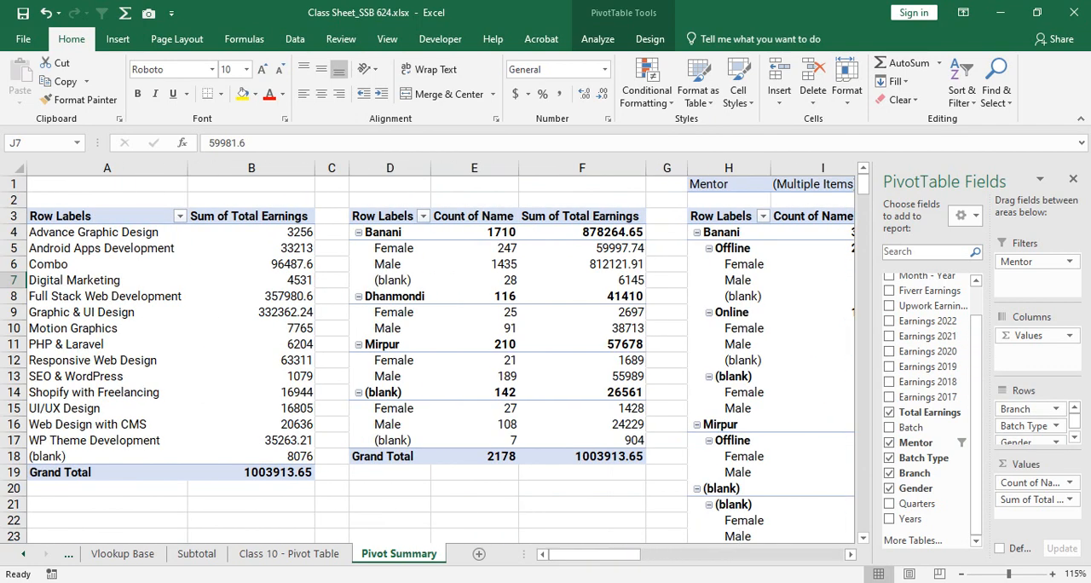
scroll(426, 350, "down", 1, "ctrl")
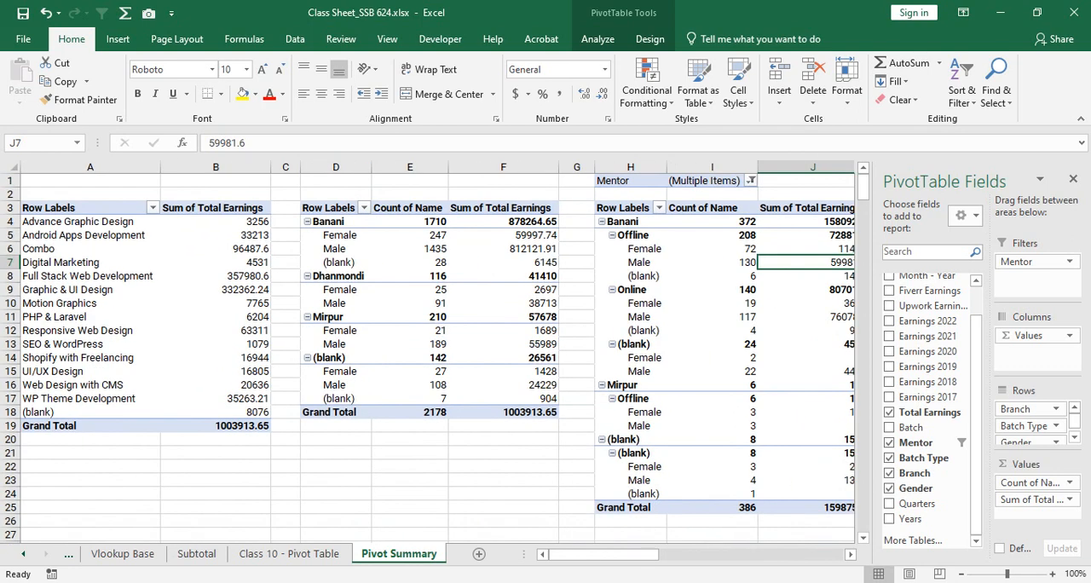
left_click_drag(34, 207, 239, 425)
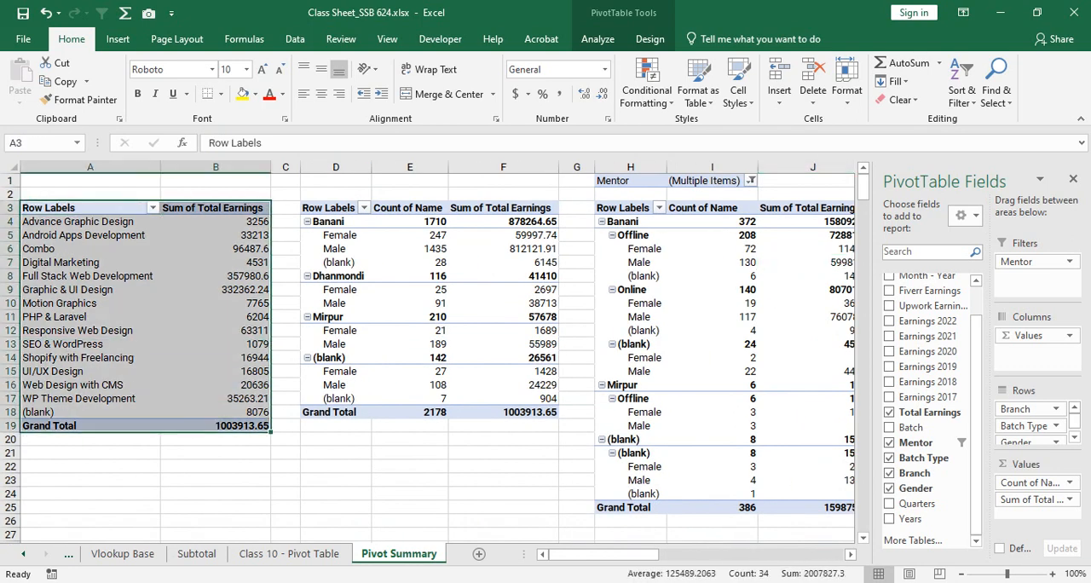
key("ctrl+c")
scroll(426, 350, "down", 3)
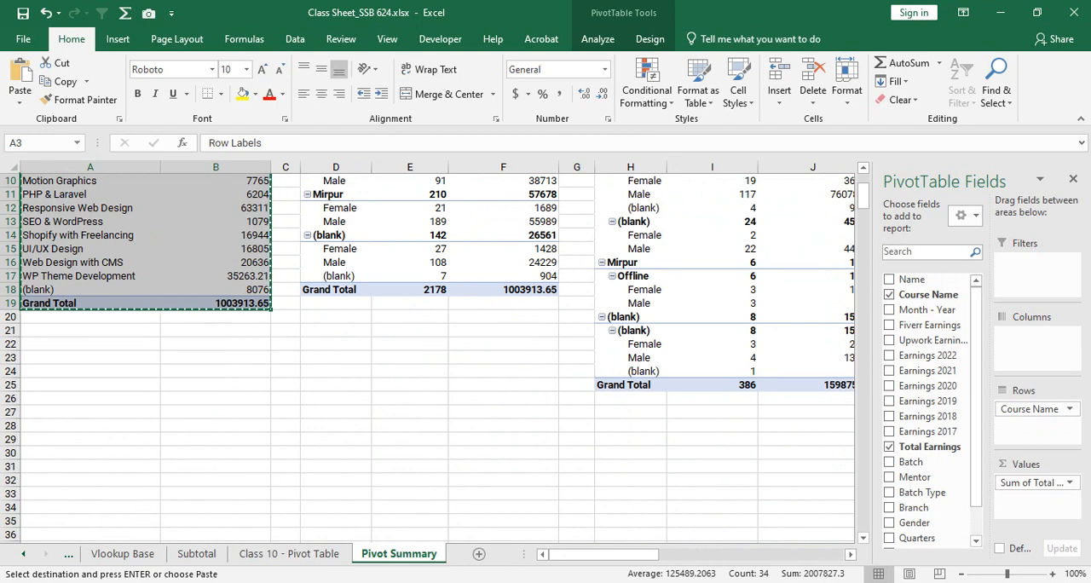
left_click(89, 330)
key("ctrl+v")
left_click(215, 358)
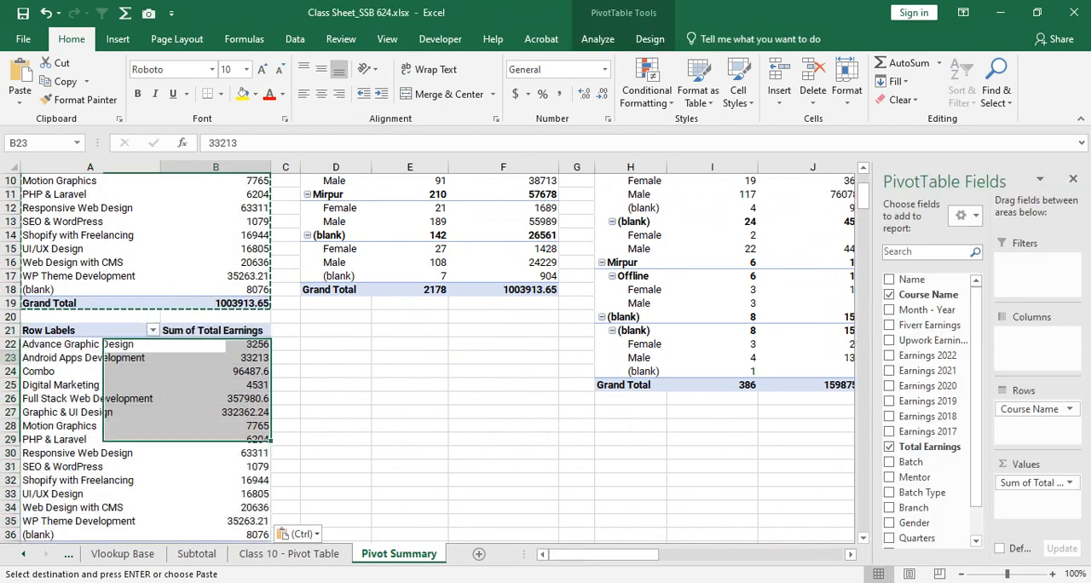
key("Escape")
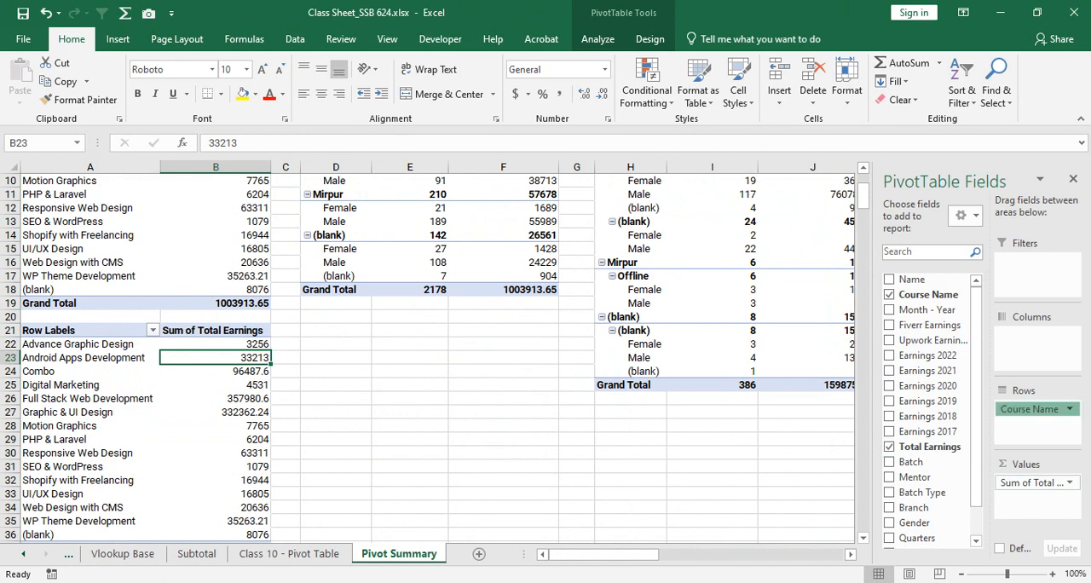
- Replace Course Name with Batch Type in the rows of the PivotTable at A21
left_click_drag(1032, 409, 934, 386)
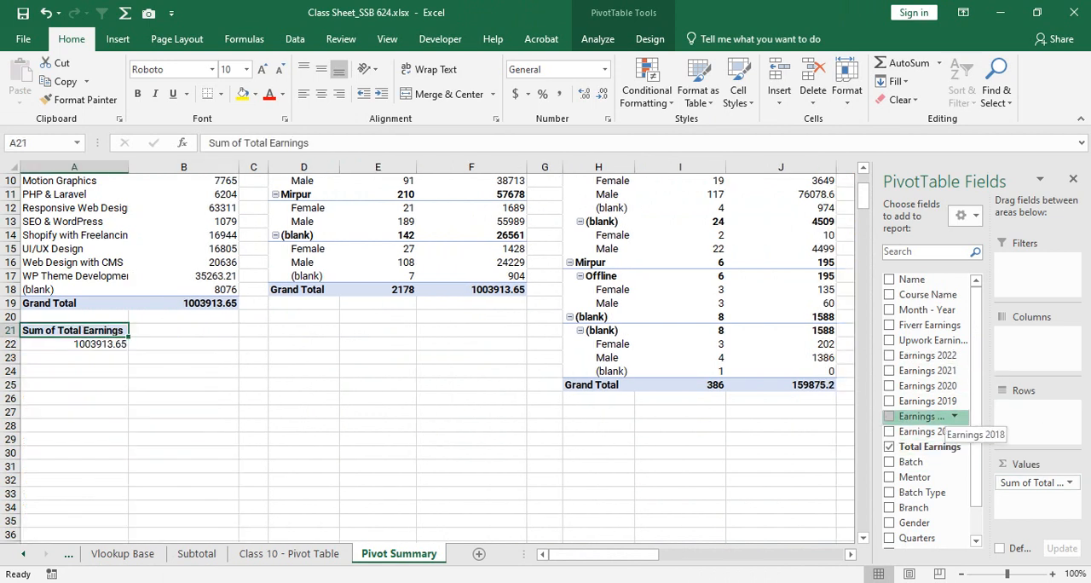
left_click_drag(923, 432, 1034, 417)
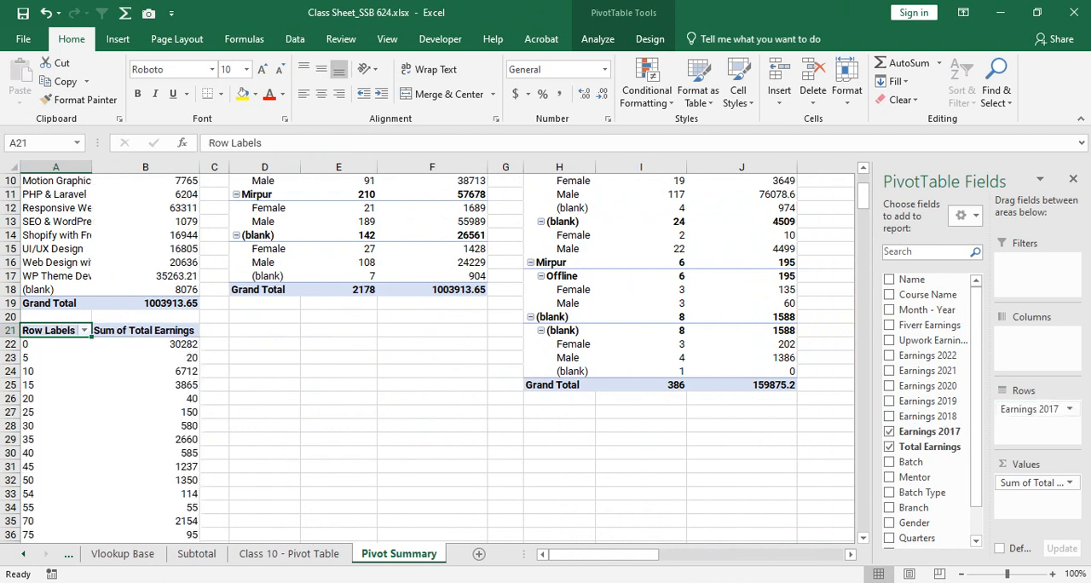
left_click_drag(1032, 410, 928, 436)
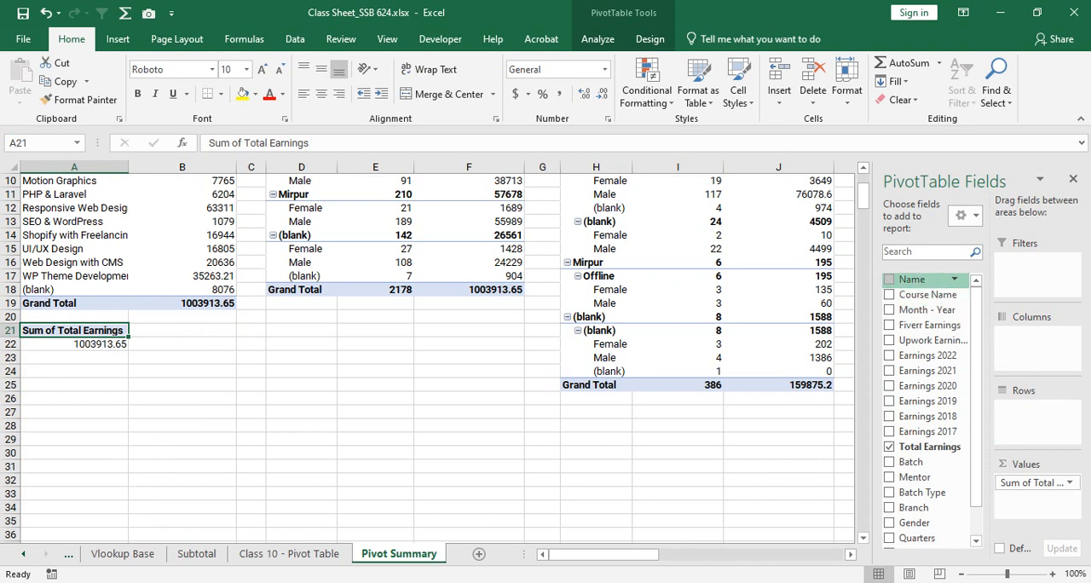
scroll(929, 501, "down", 1)
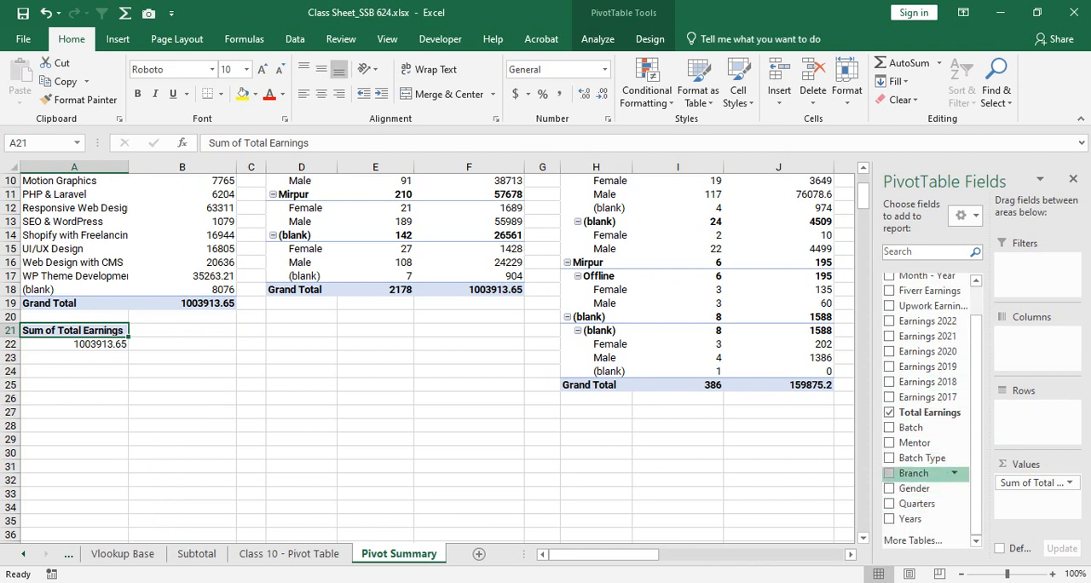
left_click(923, 458)
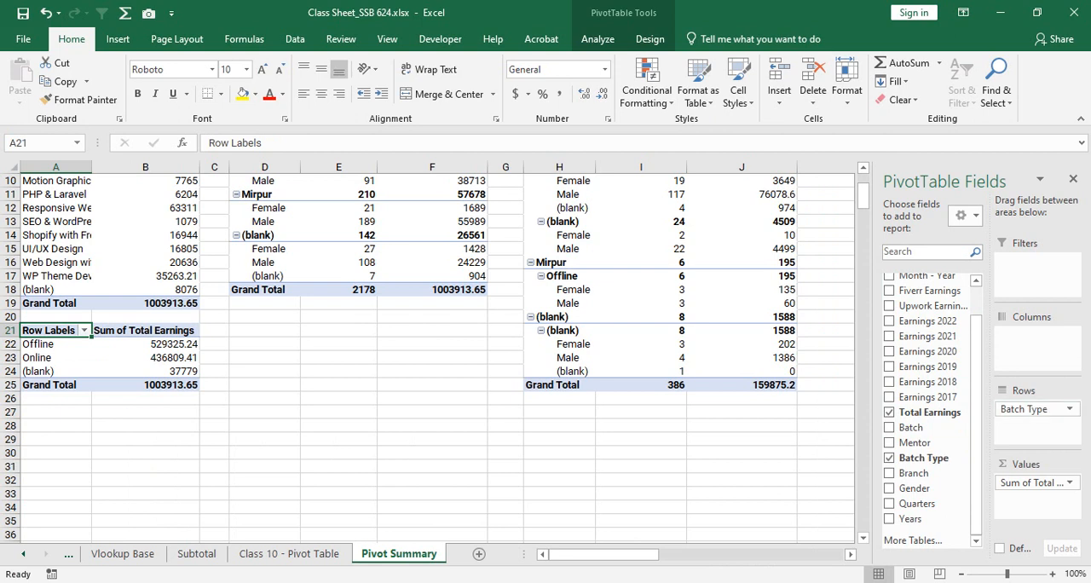
- Copy the batch-type PivotTable at A21 and paste the duplicate at A27
left_click_drag(75, 336, 155, 386)
key("ctrl+c")
left_click(56, 412)
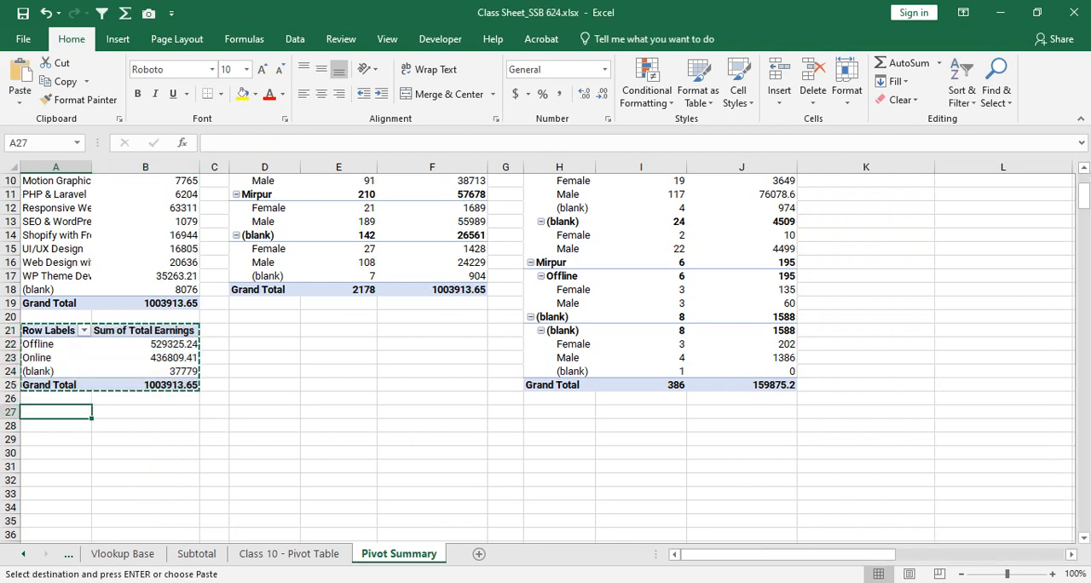
key("ctrl+v")
left_click(147, 424)
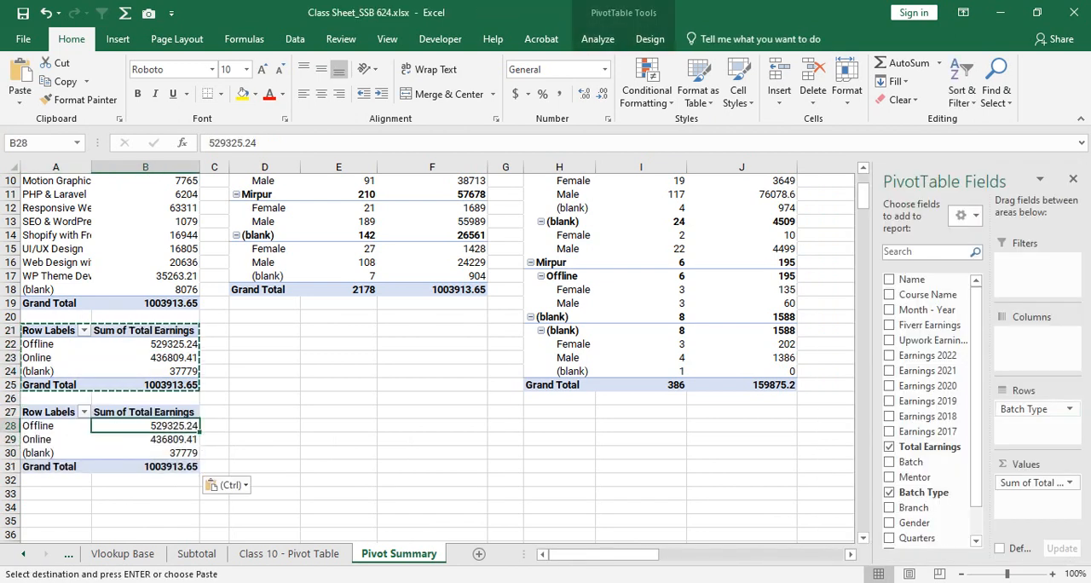
key("Escape")
left_click_drag(56, 331, 149, 385)
- Replace Batch Type with Branch in the rows of the PivotTable at A27
left_click(57, 425)
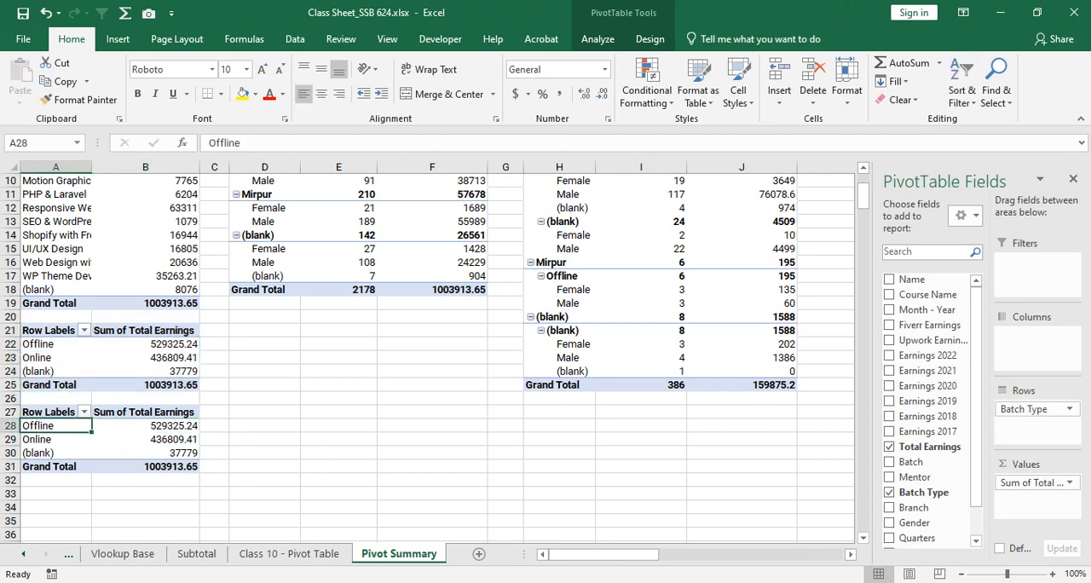
left_click_drag(1032, 409, 917, 478)
left_click(914, 507)
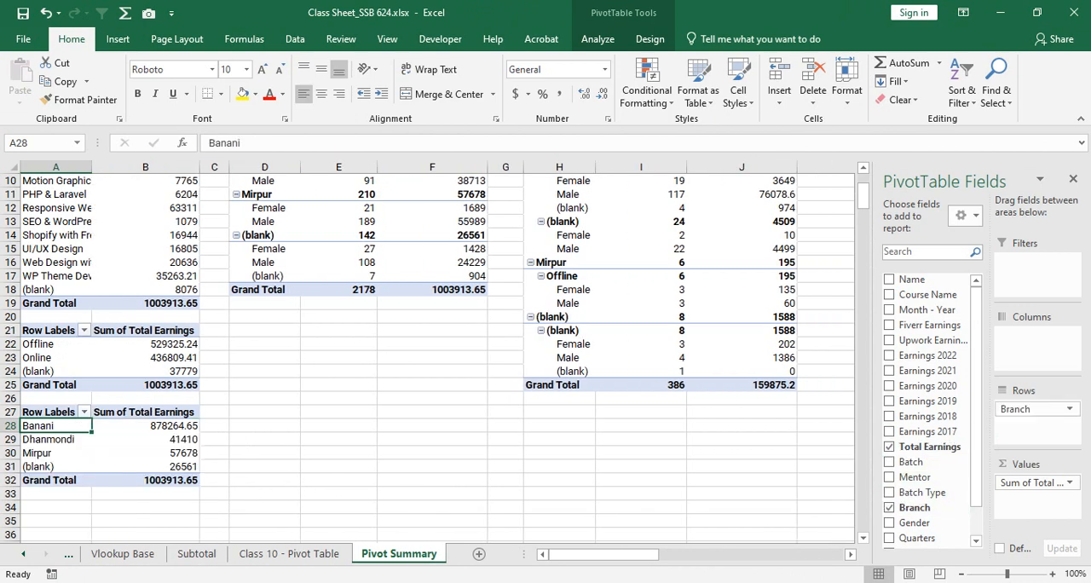
- Copy the branch earnings PivotTable at A27 and paste the duplicate at D21
left_click_drag(48, 371, 171, 440)
key("ctrl+c")
left_click(265, 289)
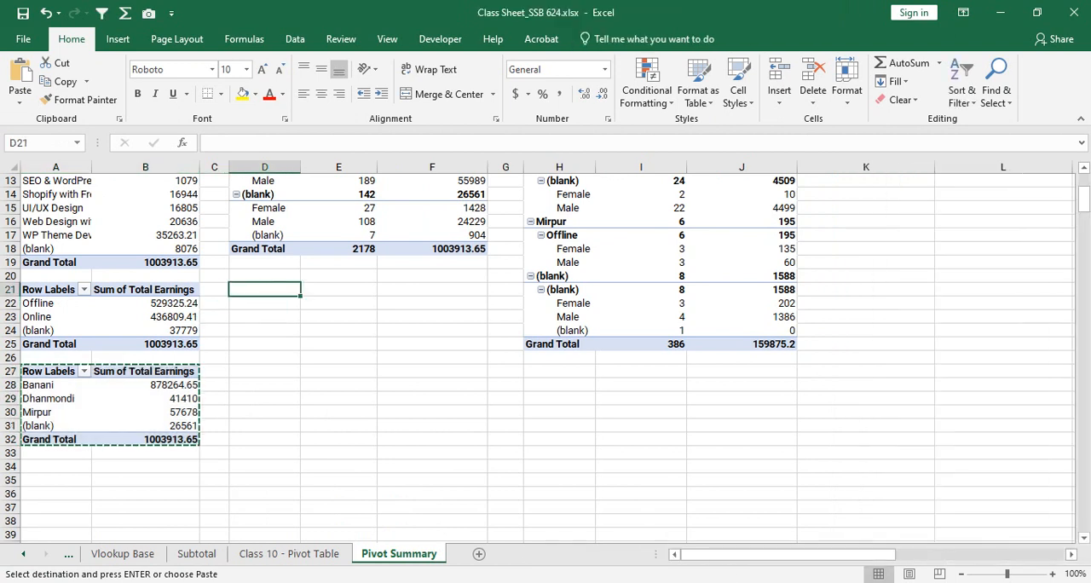
key("ctrl+v")
left_click(265, 313)
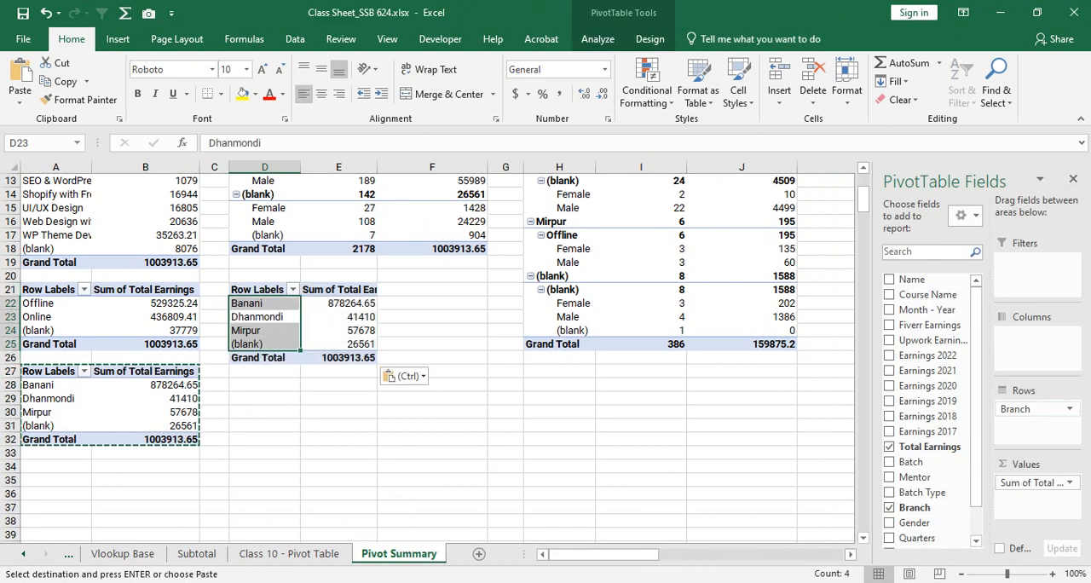
- Replace Branch with Gender in the rows of the PivotTable at D21 and clear the copy selection
left_click(891, 507)
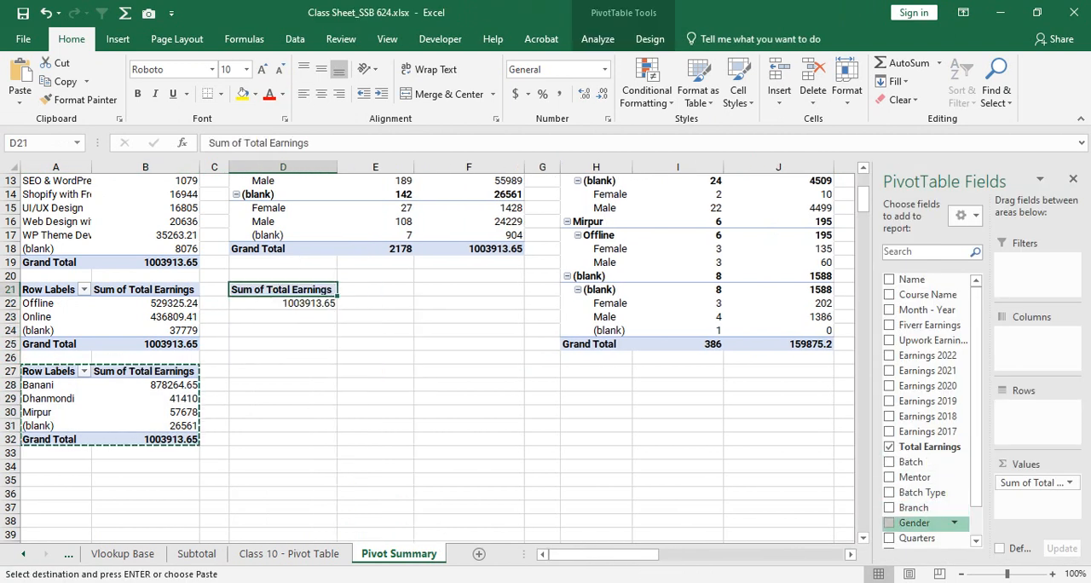
left_click(890, 523)
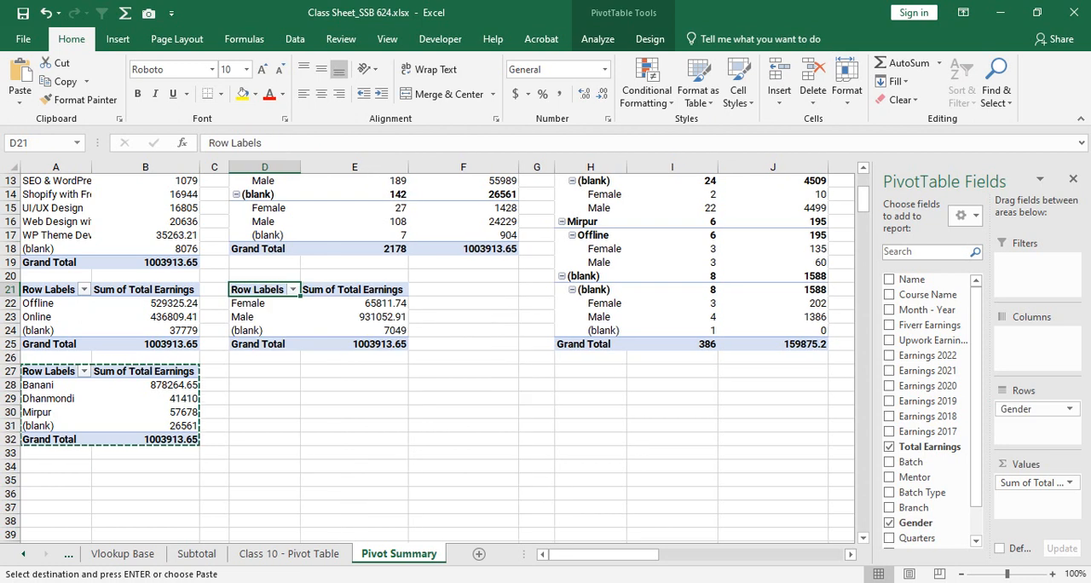
left_click(354, 426)
key("Escape")
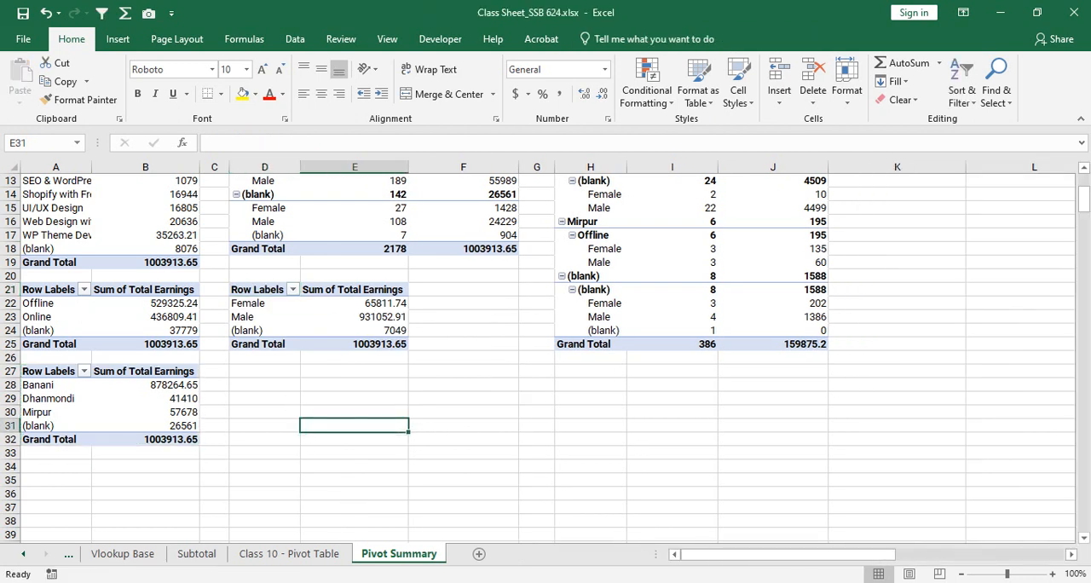
- Copy the gender earnings PivotTable at D21 and paste the duplicate at D27
left_click(264, 371)
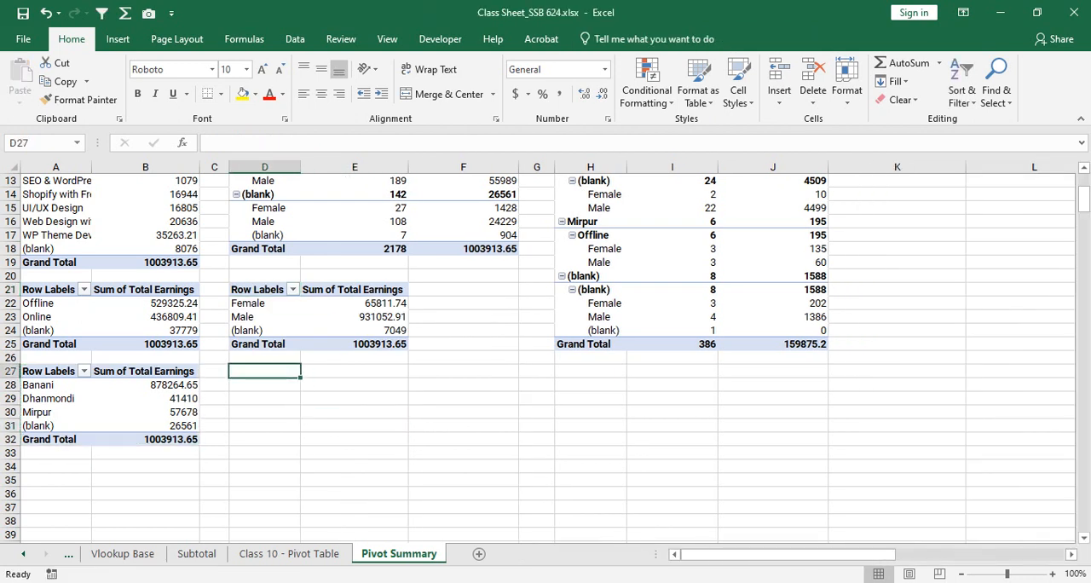
left_click_drag(265, 290, 354, 357)
key("shift+Up")
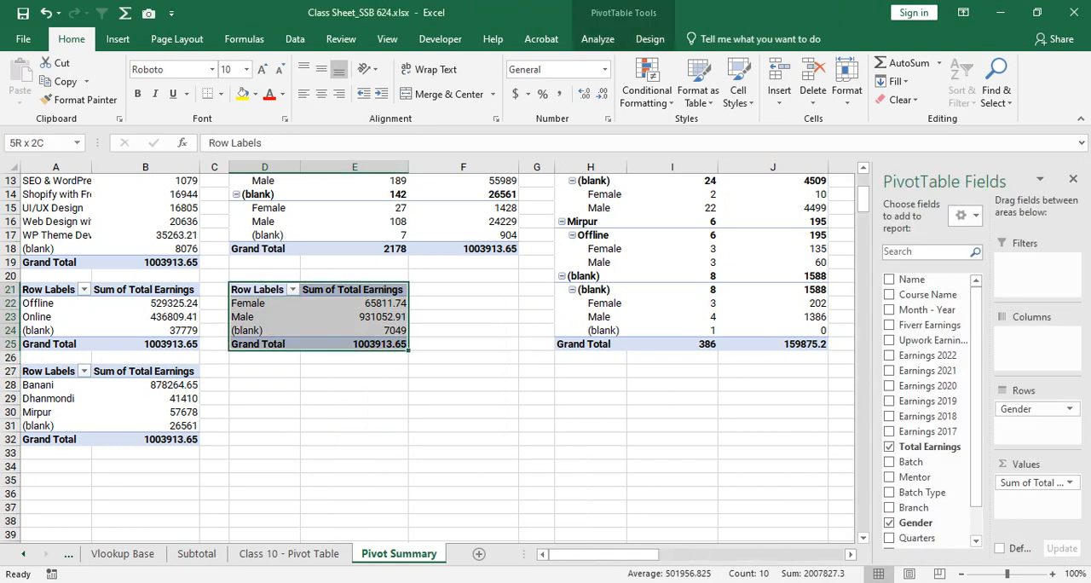
key("ctrl+c")
left_click(265, 372)
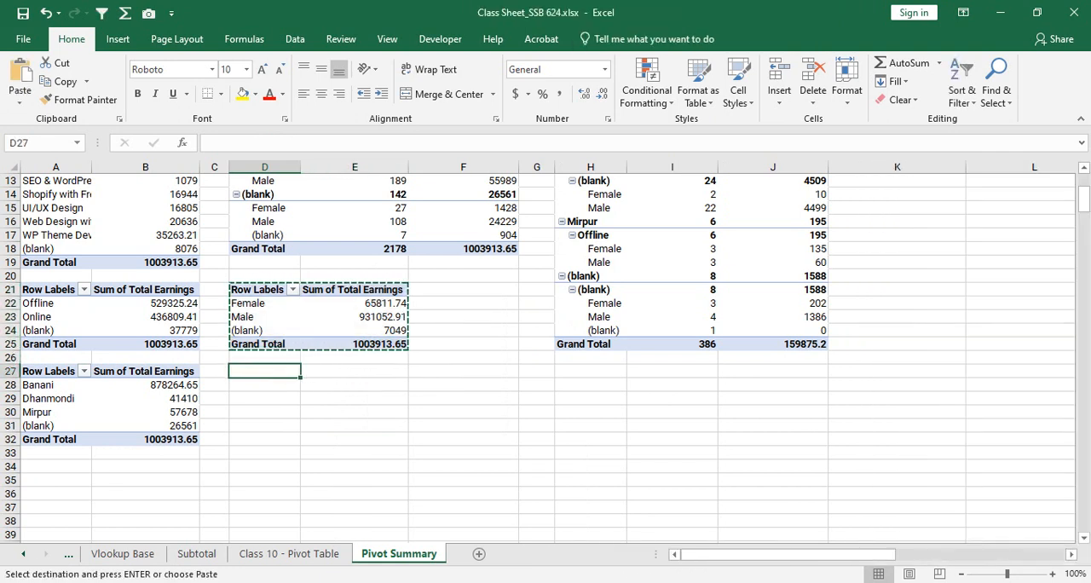
key("ctrl+v")
left_click(355, 385)
key("Escape")
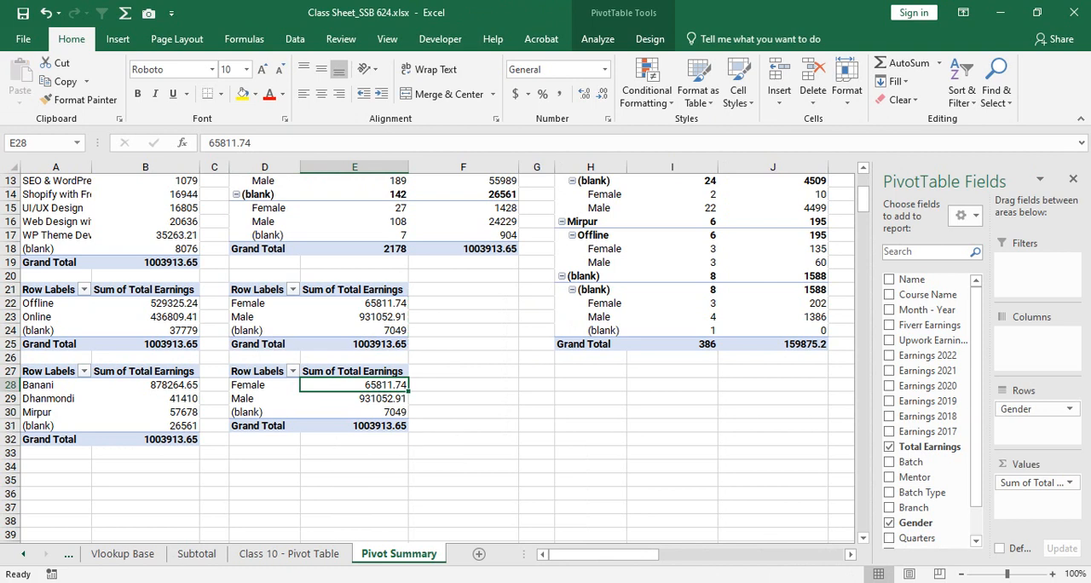
- Replace Gender with Course Name in the rows of the PivotTable at D27
left_click(904, 523)
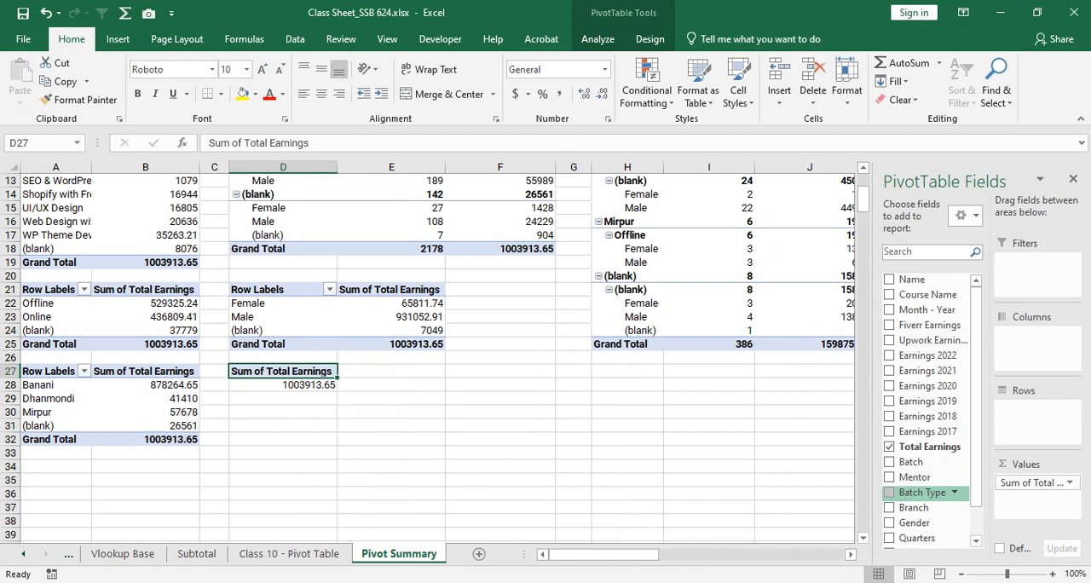
left_click_drag(927, 295, 1032, 409)
scroll(428, 358, "down", 1)
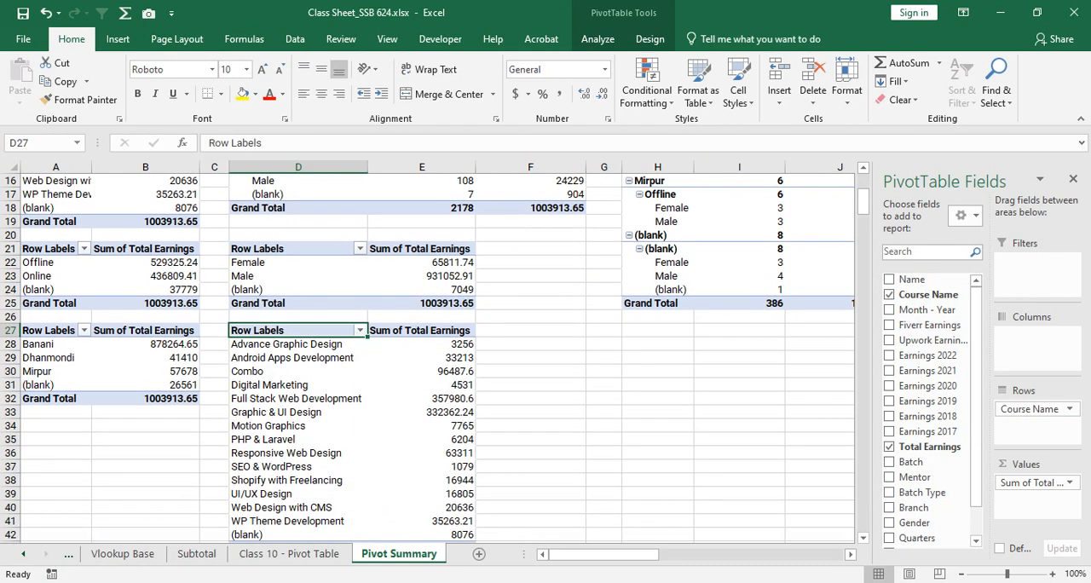
left_click_drag(47, 248, 422, 521)
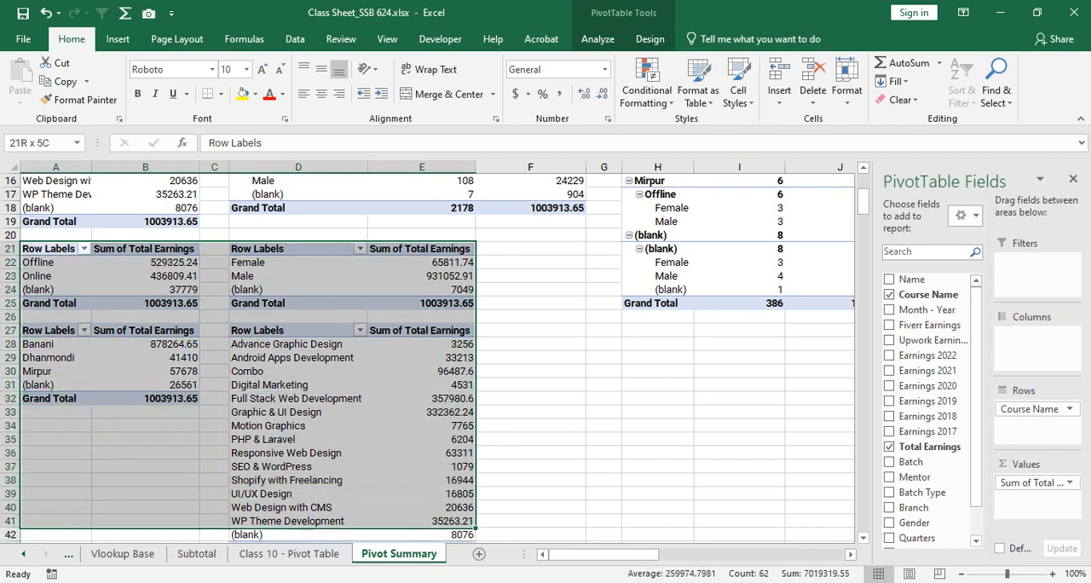
left_click(422, 439)
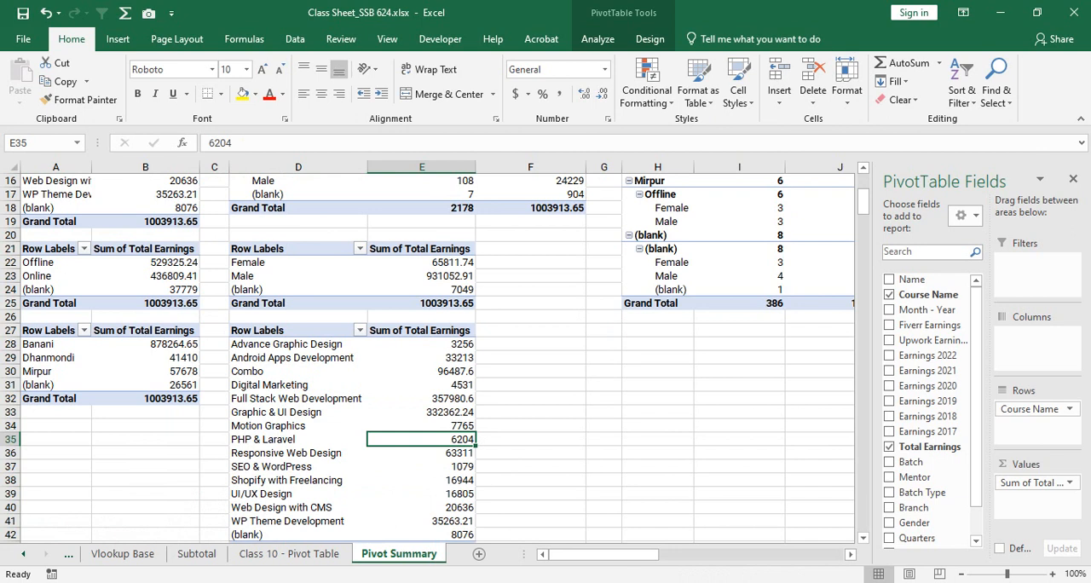
left_click_drag(47, 248, 299, 289)
left_click(10, 263)
left_click(55, 277)
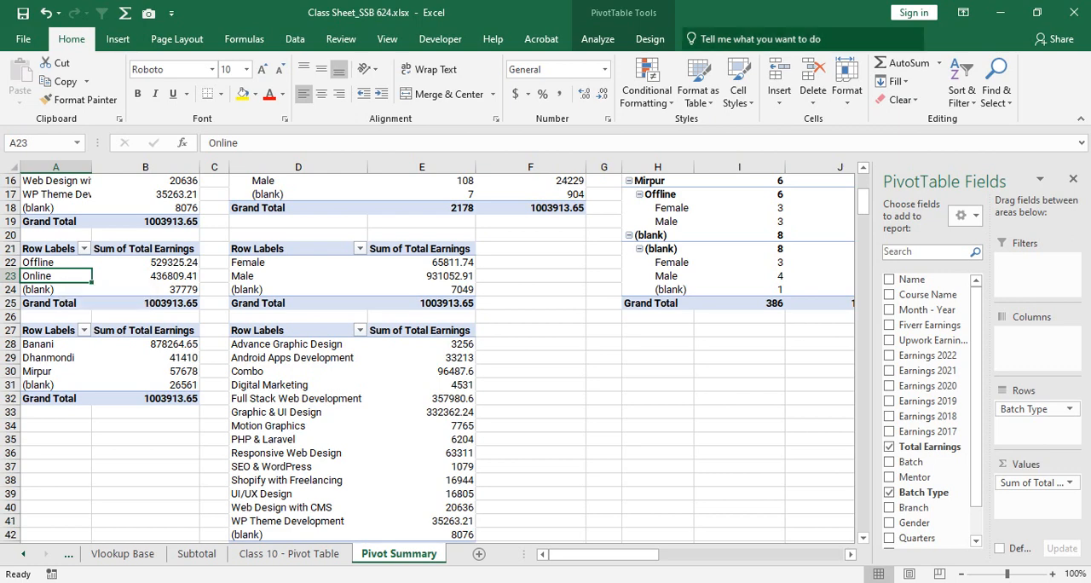
scroll(426, 358, "up", 5)
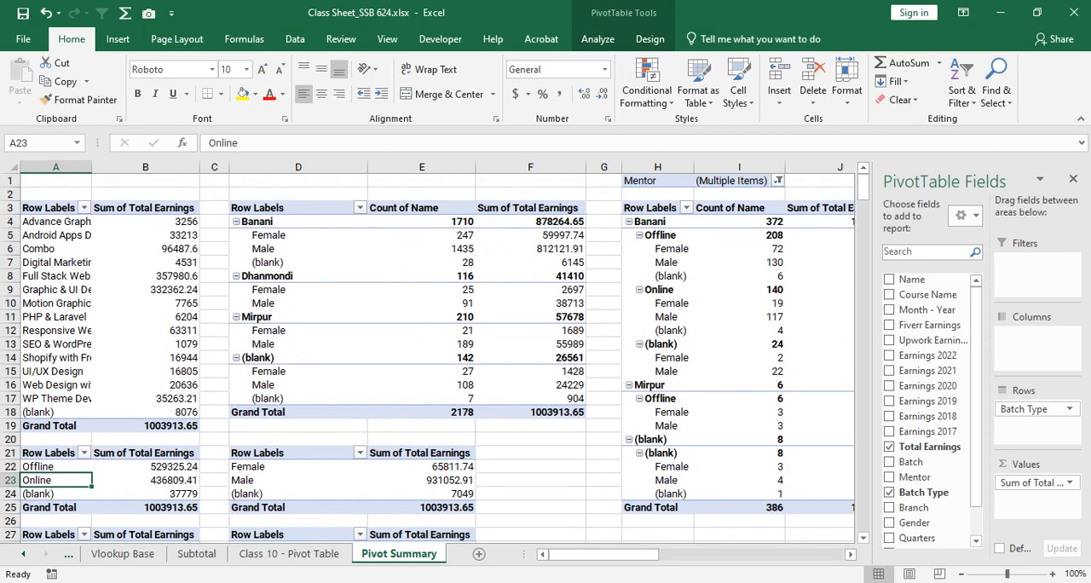
left_click_drag(290, 208, 534, 426)
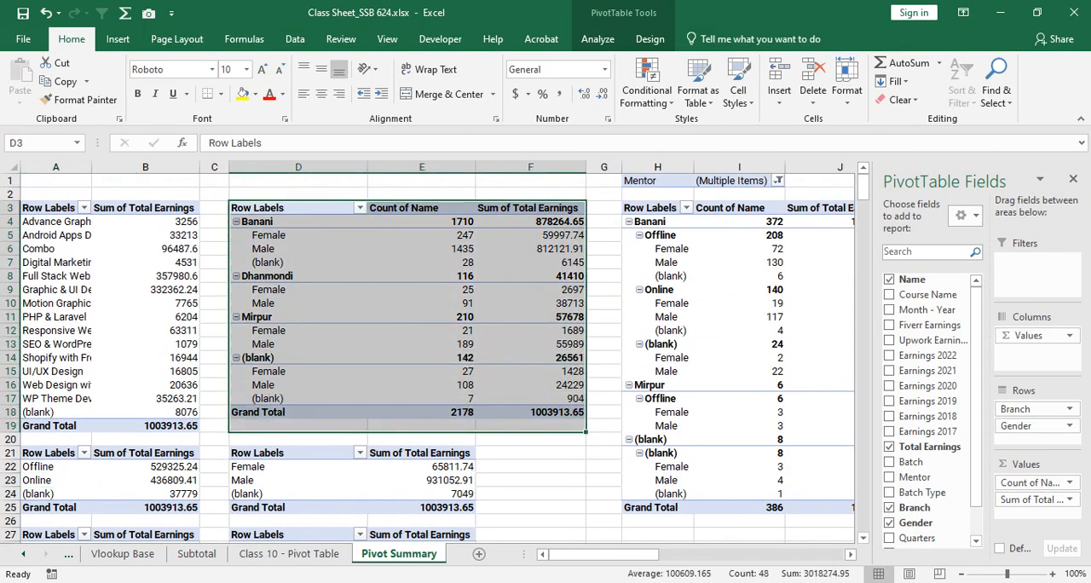
scroll(426, 358, "down", 2)
scroll(426, 358, "up", 2)
right_click(480, 254)
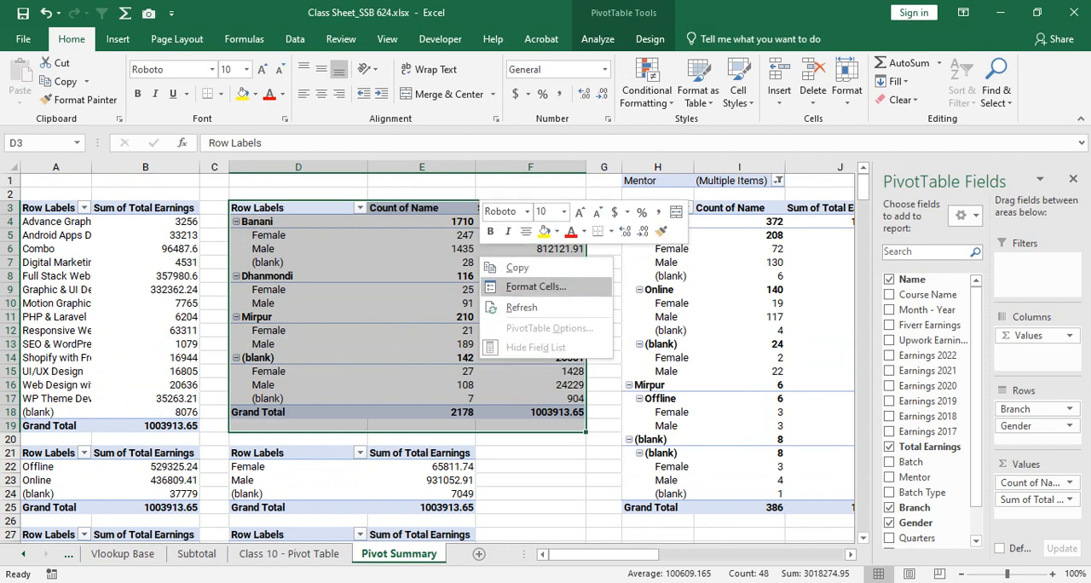
right_click(377, 260)
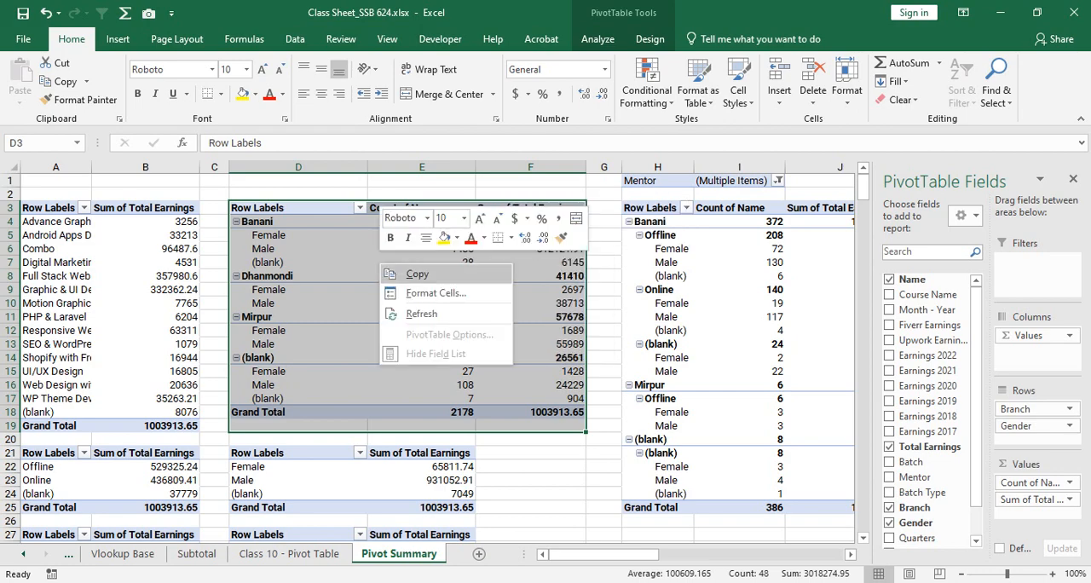
key("Escape")
scroll(409, 281, "down", 2)
left_click(531, 386)
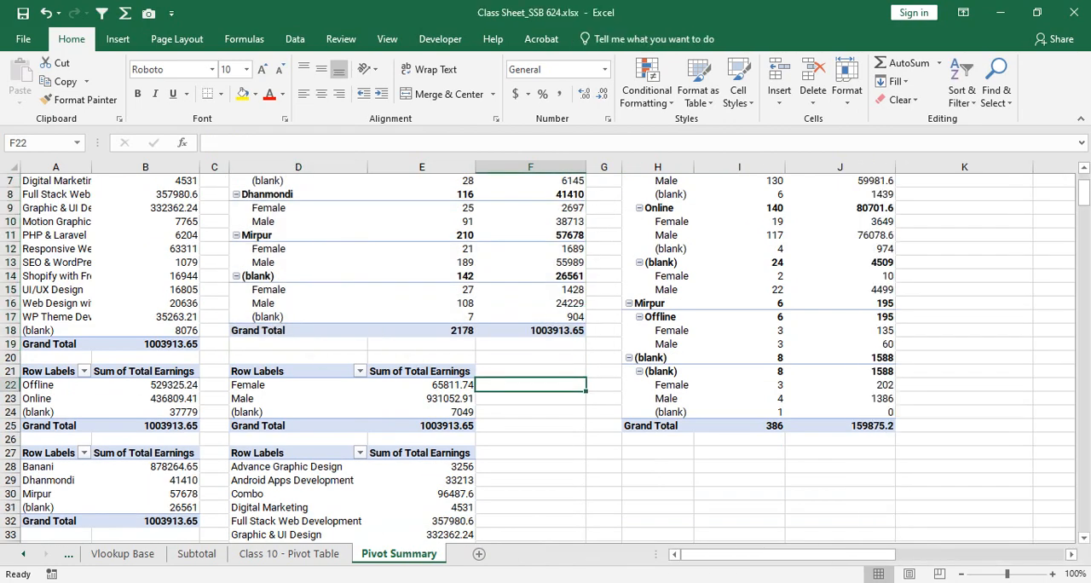
- Examine the batch-type earnings PivotTable at A21 and the branch earnings PivotTable at A27 alongside the neighbouring summaries
left_click(435, 249)
scroll(435, 256, "up", 2)
scroll(434, 256, "down", 4)
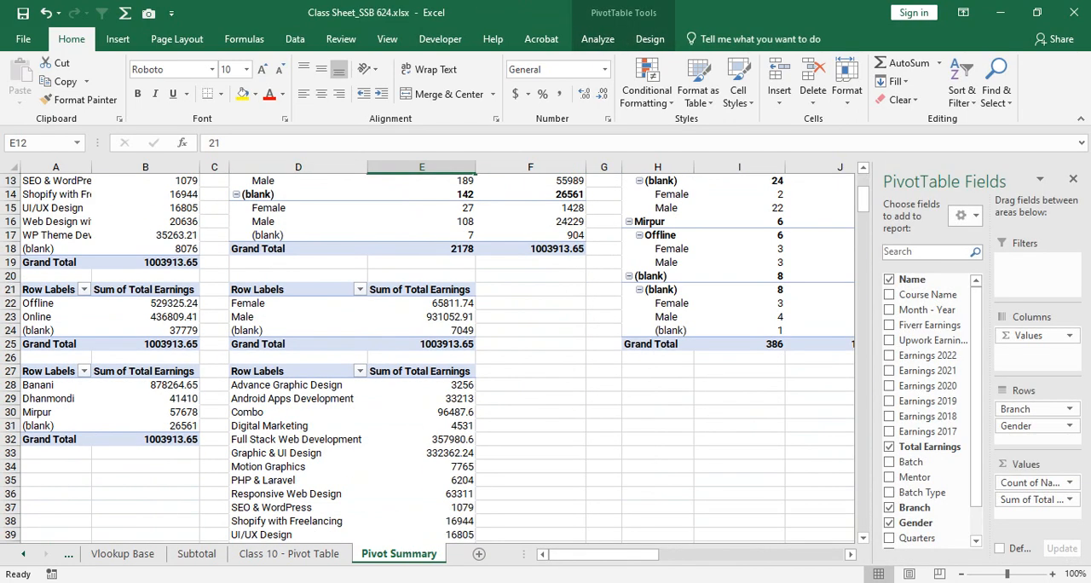
left_click_drag(50, 290, 154, 345)
left_click(49, 372)
left_click_drag(49, 371, 145, 439)
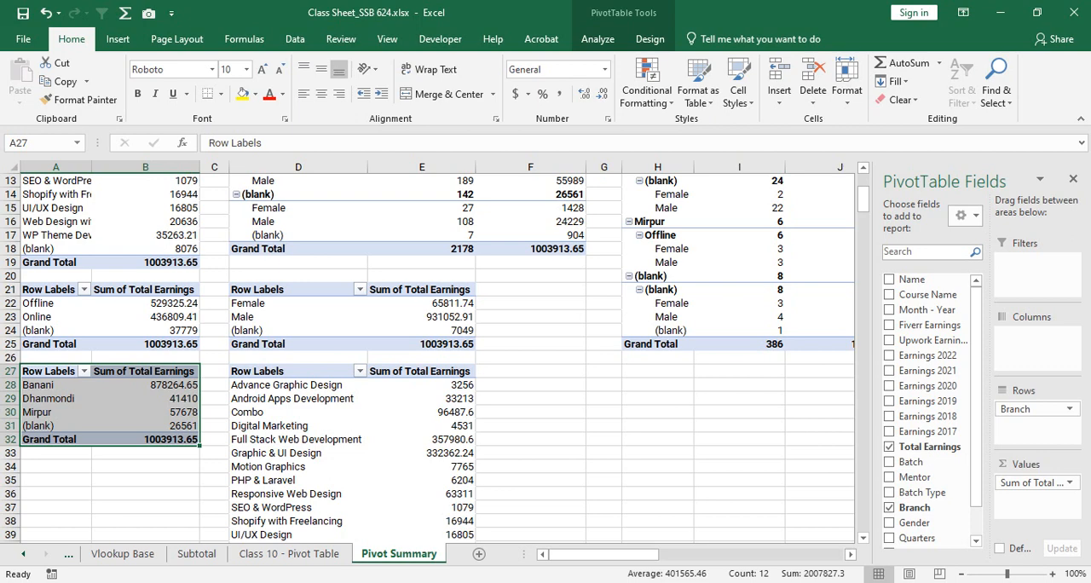
scroll(427, 354, "up", 3)
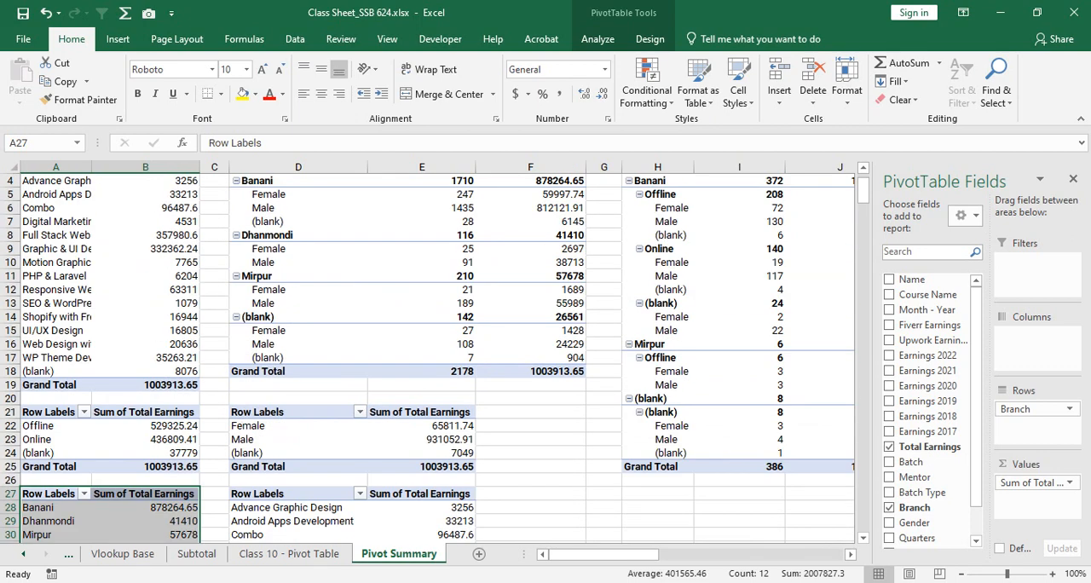
left_click_drag(56, 412, 145, 467)
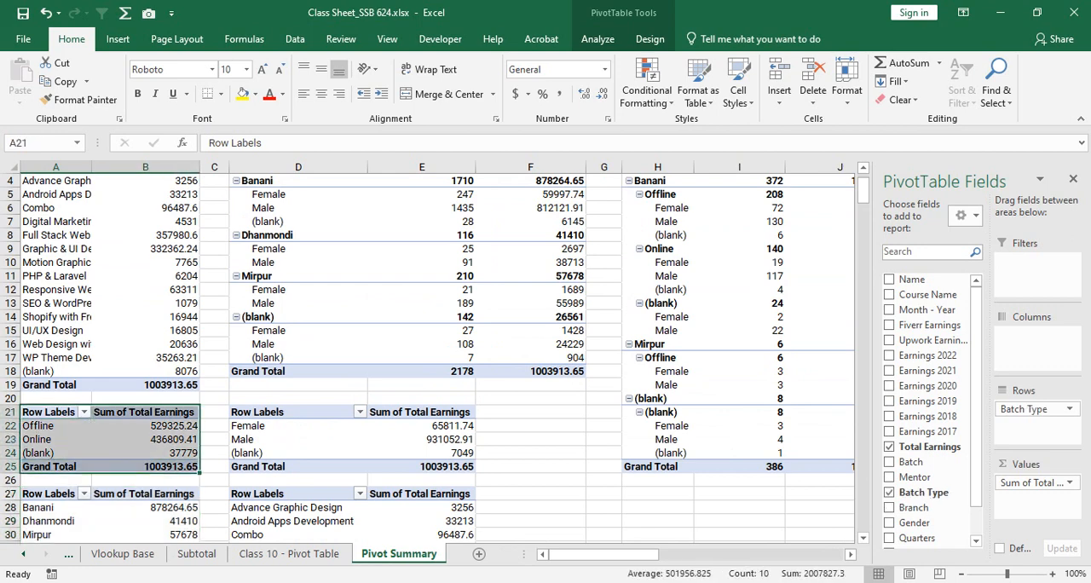
scroll(146, 467, "down", 2)
scroll(426, 354, "down", 3)
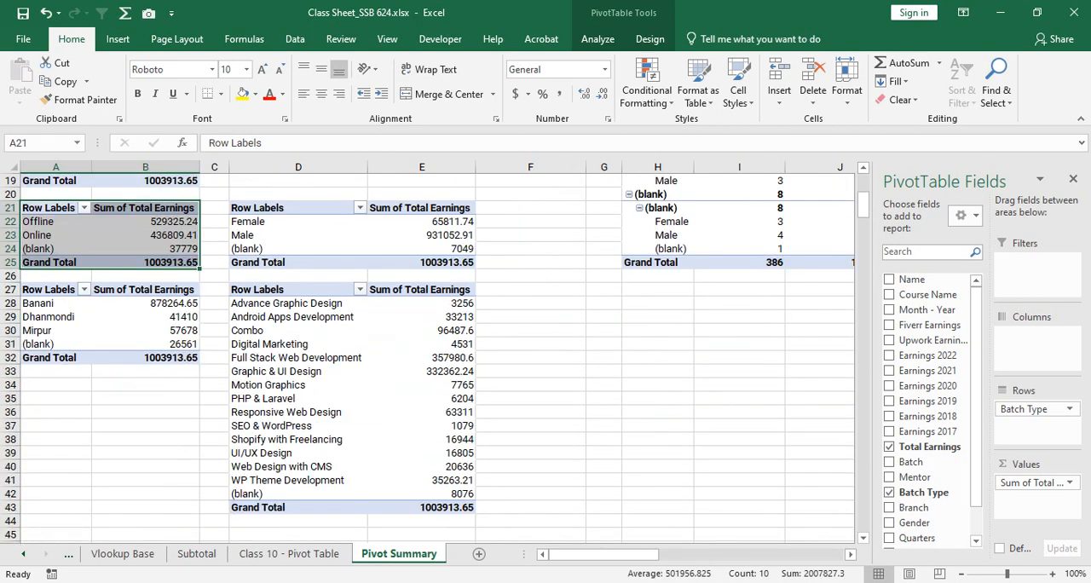
scroll(299, 354, "up", 6)
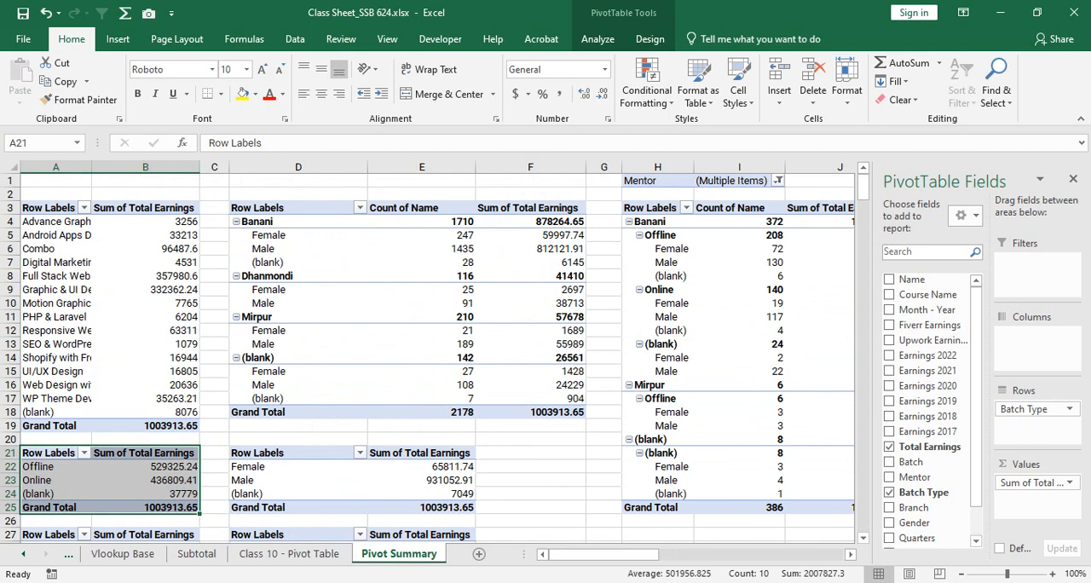
- Remove Gender from the rows and Sum of Total Earnings from the values of the PivotTable at D3
left_click(290, 219)
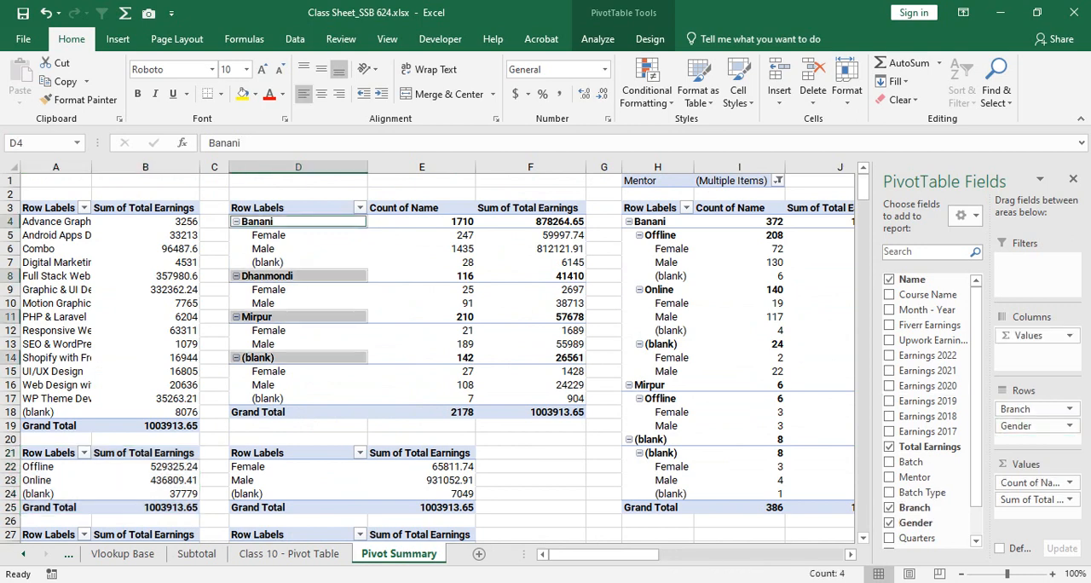
left_click_drag(1032, 426, 930, 387)
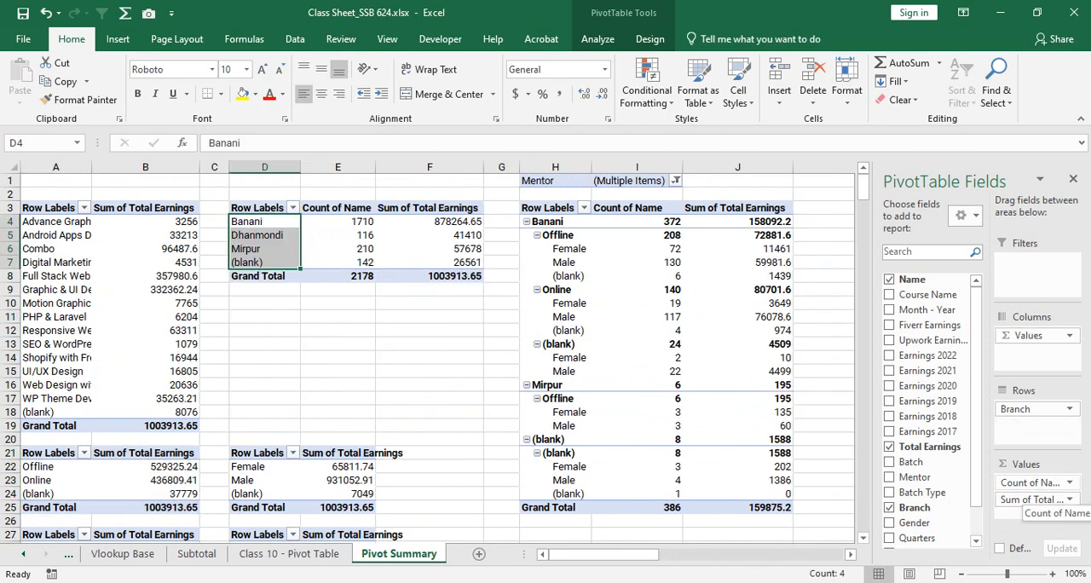
left_click_drag(1030, 501, 928, 433)
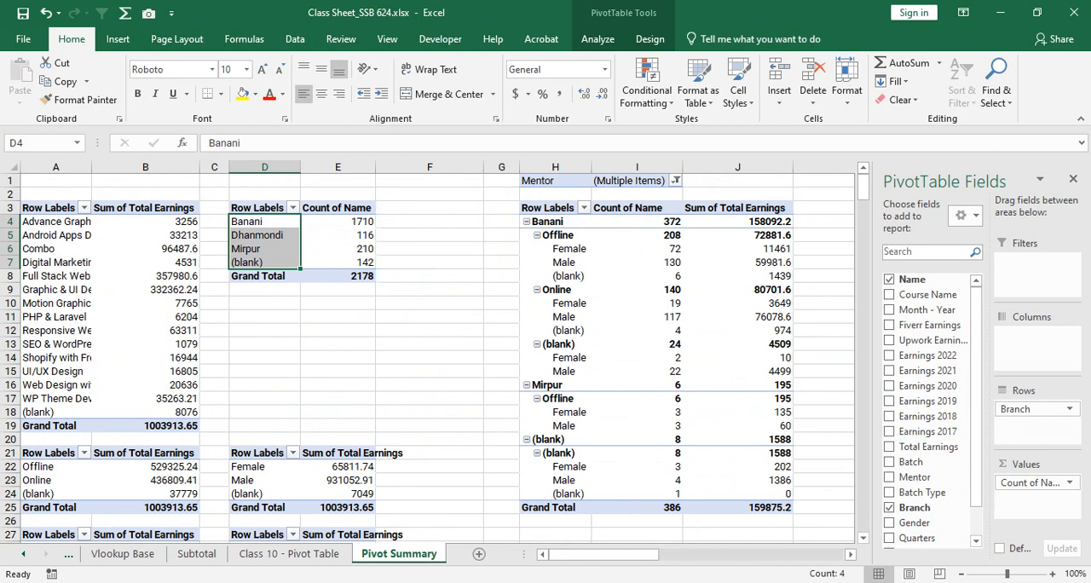
- Remove Gender and Batch Type from the rows and Count of Name from the values of the mentor-filtered PivotTable at H3
left_click(556, 290)
left_click_drag(1030, 439, 929, 409)
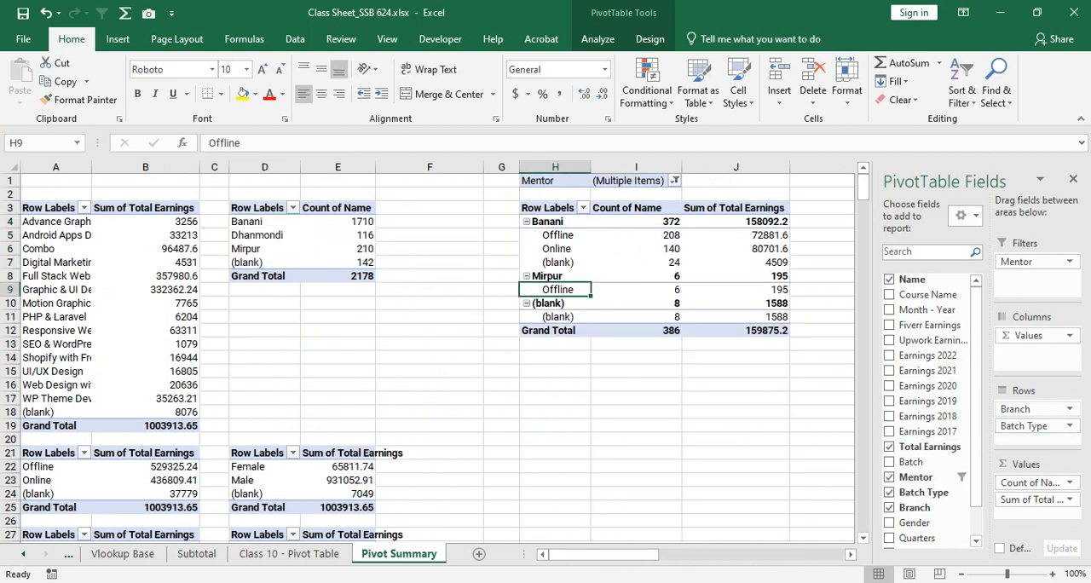
left_click_drag(1030, 426, 929, 409)
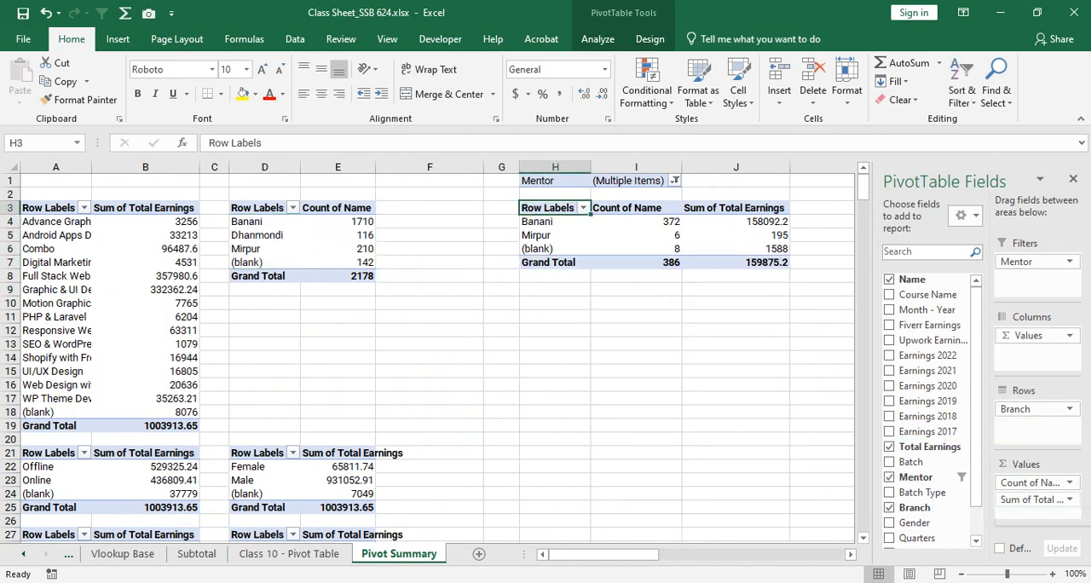
left_click_drag(1032, 482, 925, 416)
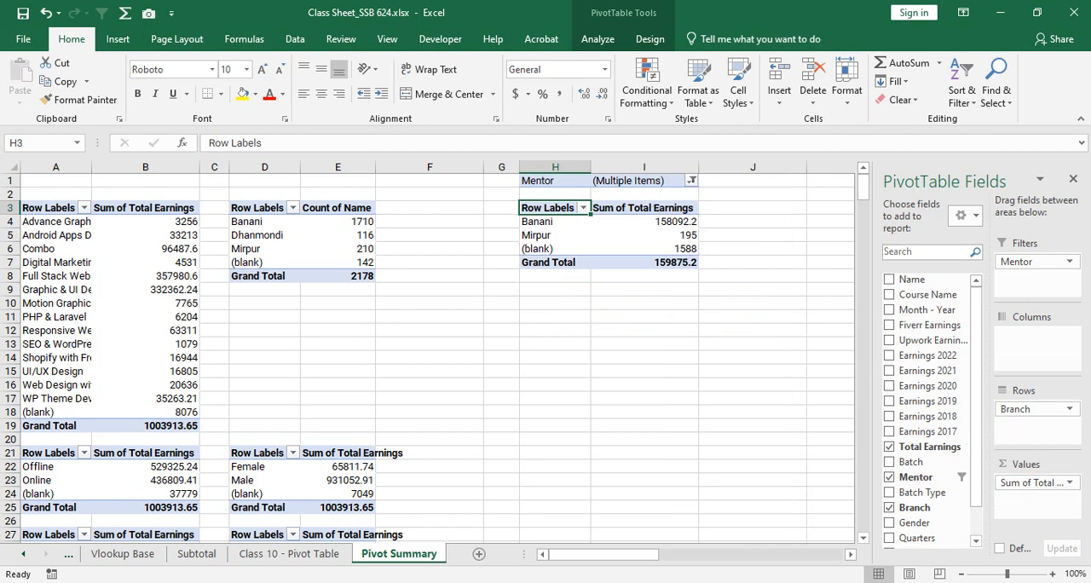
- Move the gender and course-name earnings PivotTables from D21 up to D10, below the branch name-count table
scroll(426, 358, "down", 2)
left_click_drag(260, 372, 358, 534)
key("ctrl+c")
scroll(294, 341, "up", 4)
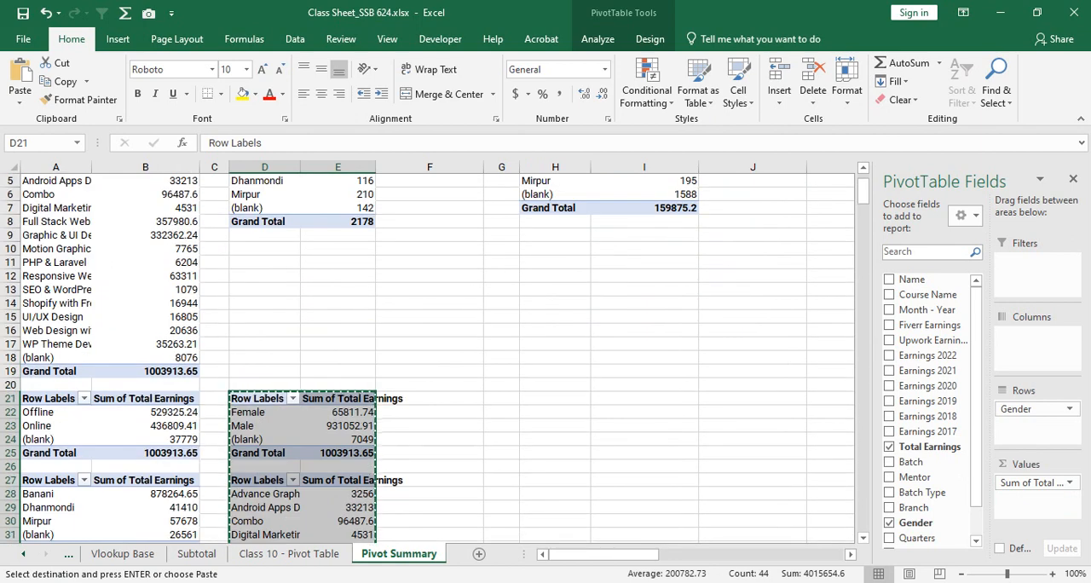
left_click(265, 248)
key("ctrl+v")
scroll(426, 358, "down", 2)
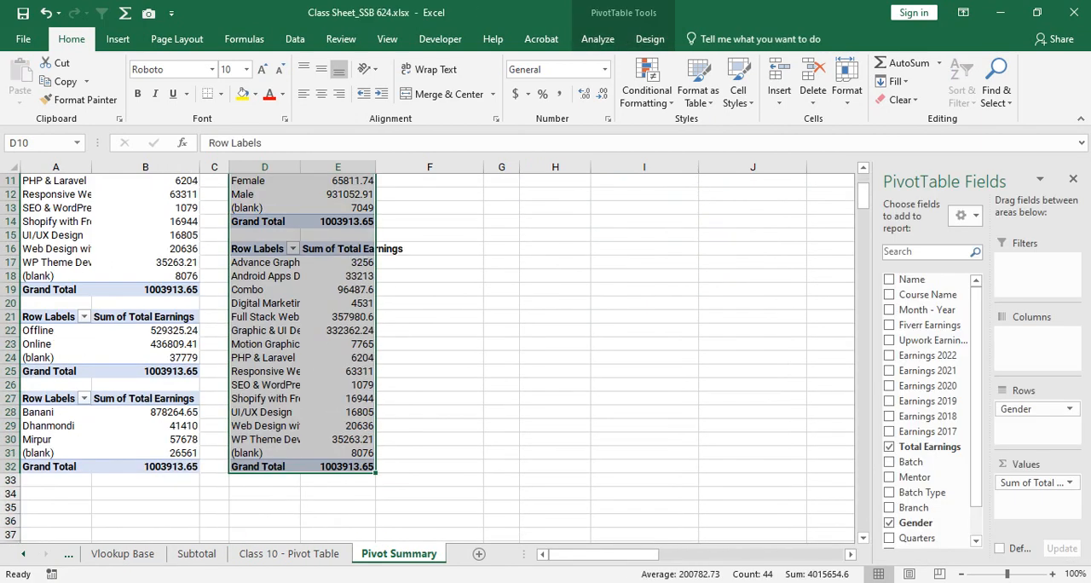
- Move the batch-type and branch earnings PivotTables from A21 to H10, below the mentor-filtered table
left_click_drag(49, 317, 145, 467)
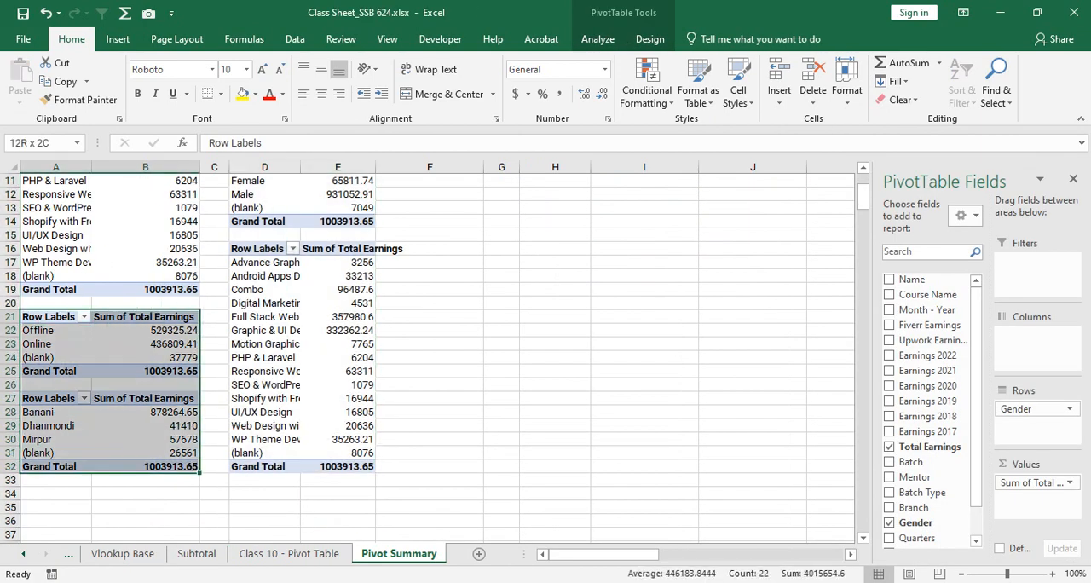
key("ctrl+c")
scroll(426, 350, "up", 4)
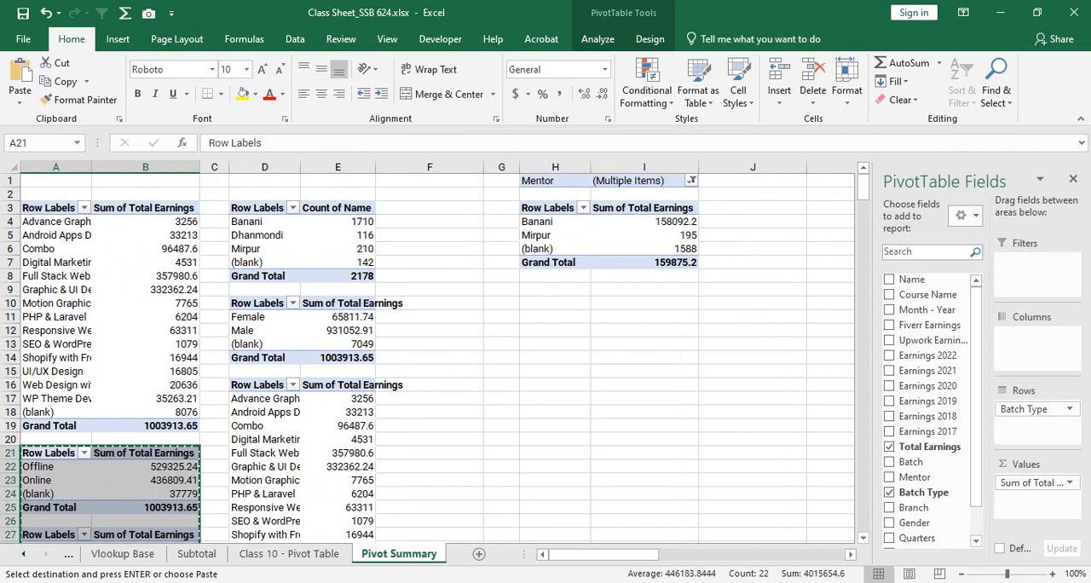
left_click(556, 304)
key("ctrl+v")
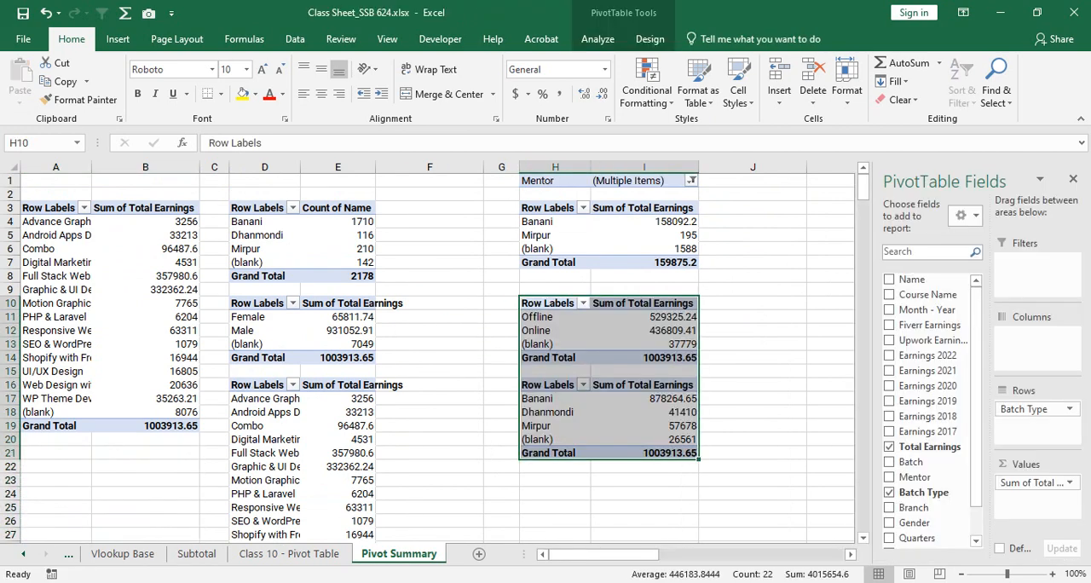
- Delete the empty column F and autofit the widths of columns D and E
left_click(430, 263)
left_click(430, 168)
right_click(428, 162)
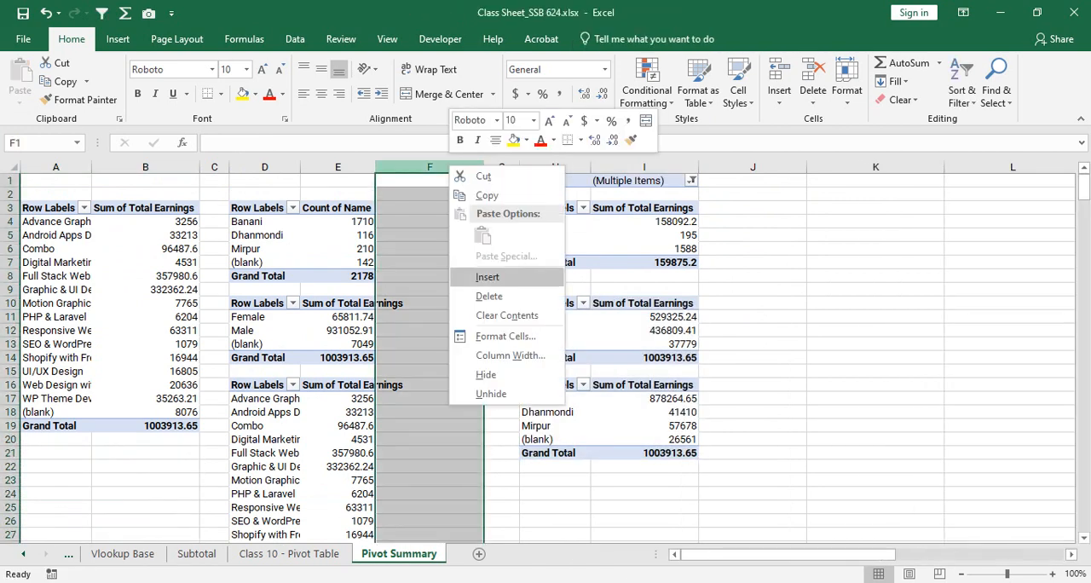
left_click(482, 293)
left_click(394, 276)
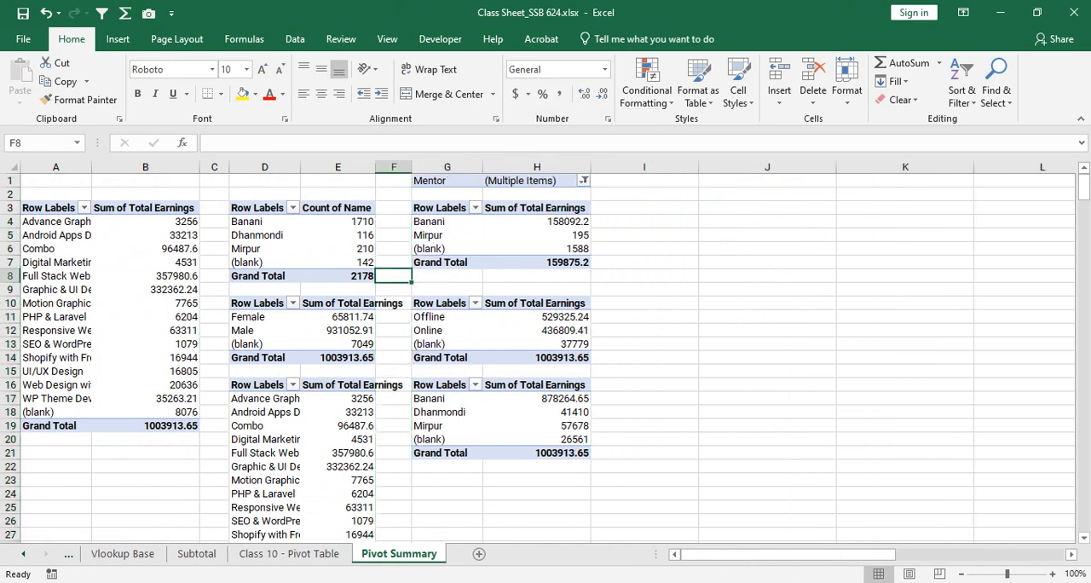
double_click(375, 167)
double_click(300, 168)
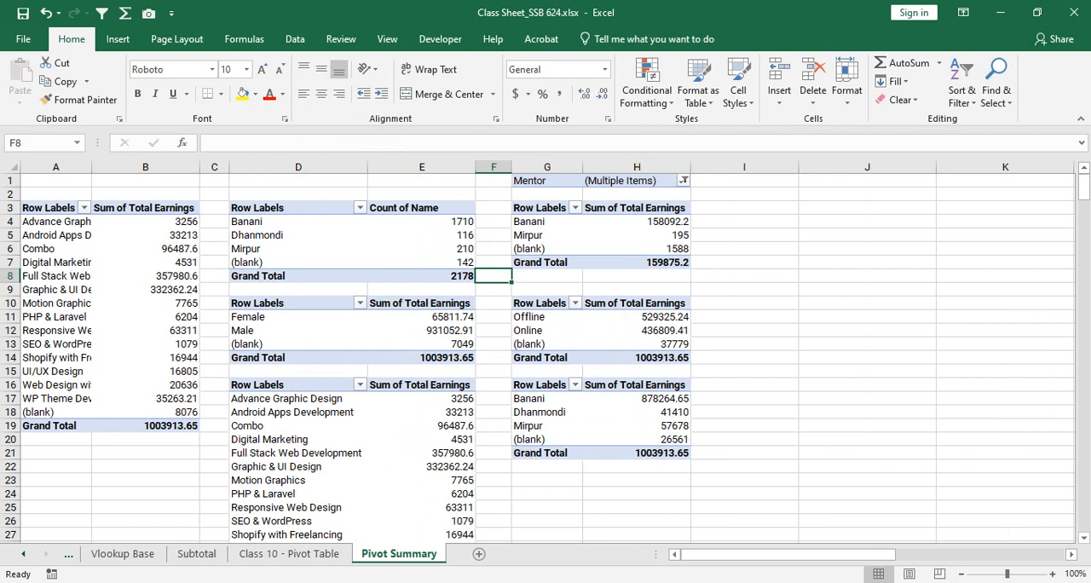
- Empty the course-name PivotTable at D16 by removing Sum of Total Earnings from its values and Course Name from its rows
left_click_drag(298, 385, 422, 535)
left_click(422, 480)
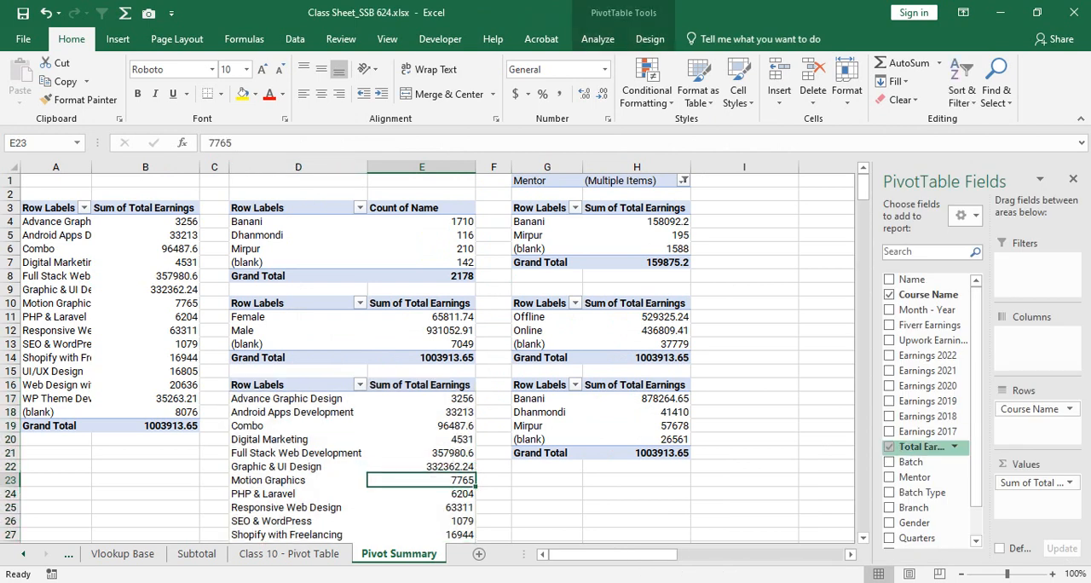
left_click_drag(1032, 482, 767, 469)
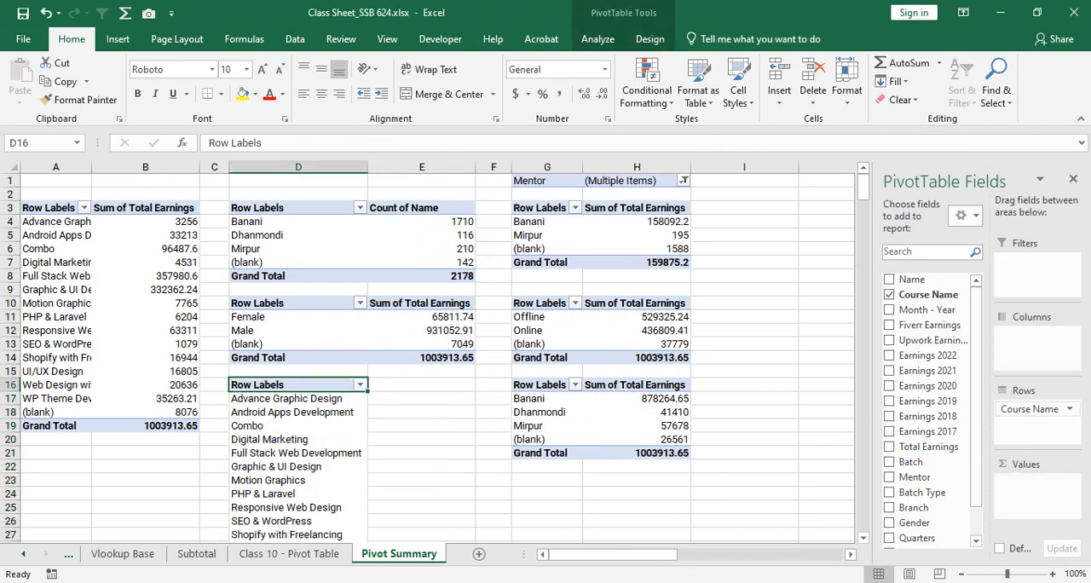
left_click_drag(1030, 410, 767, 426)
left_click(422, 372)
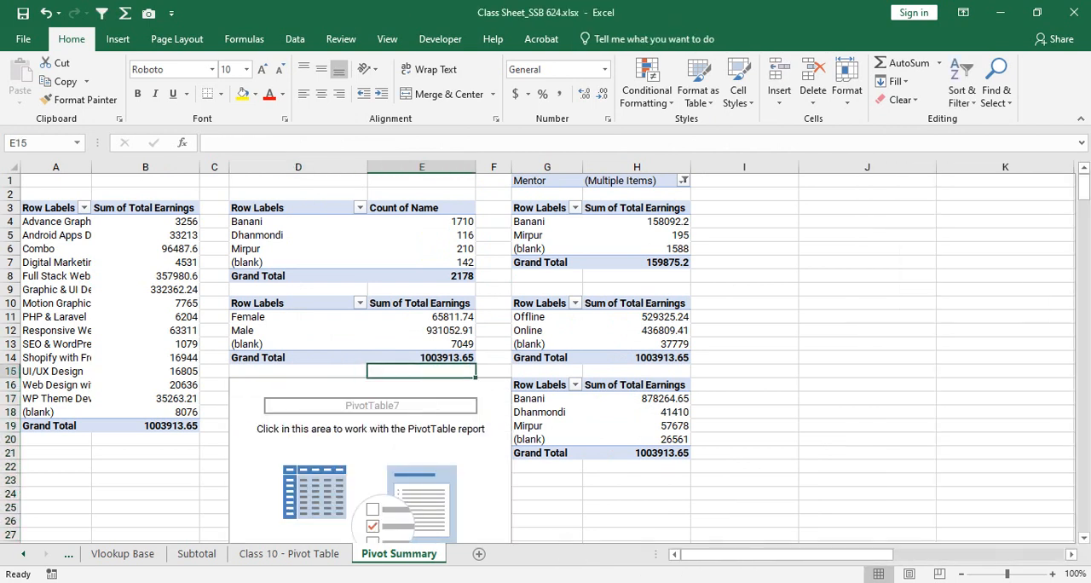
- Hide the field list for the emptied PivotTable at D16
left_click(354, 429)
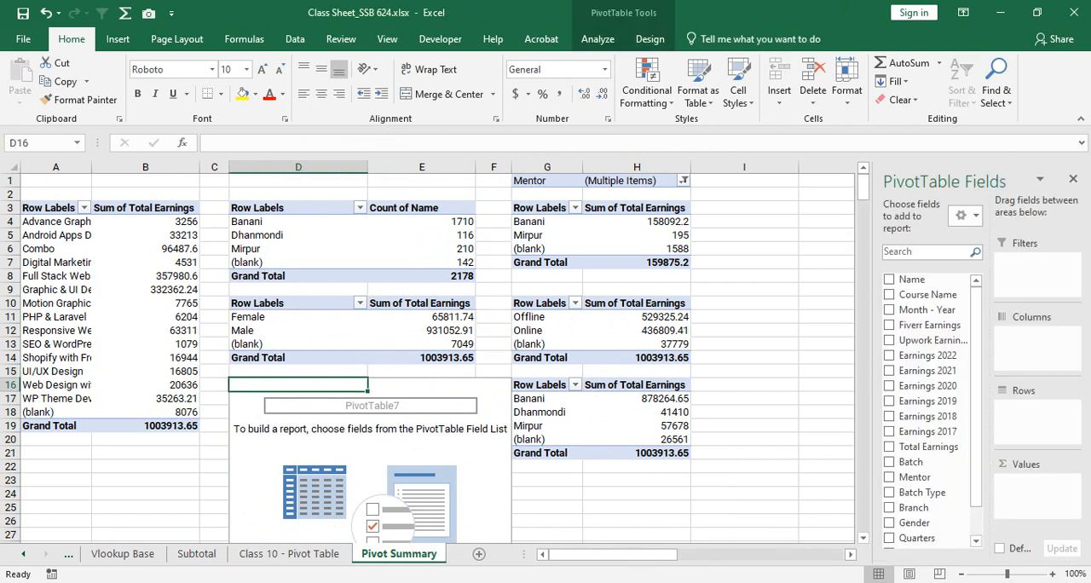
right_click(268, 386)
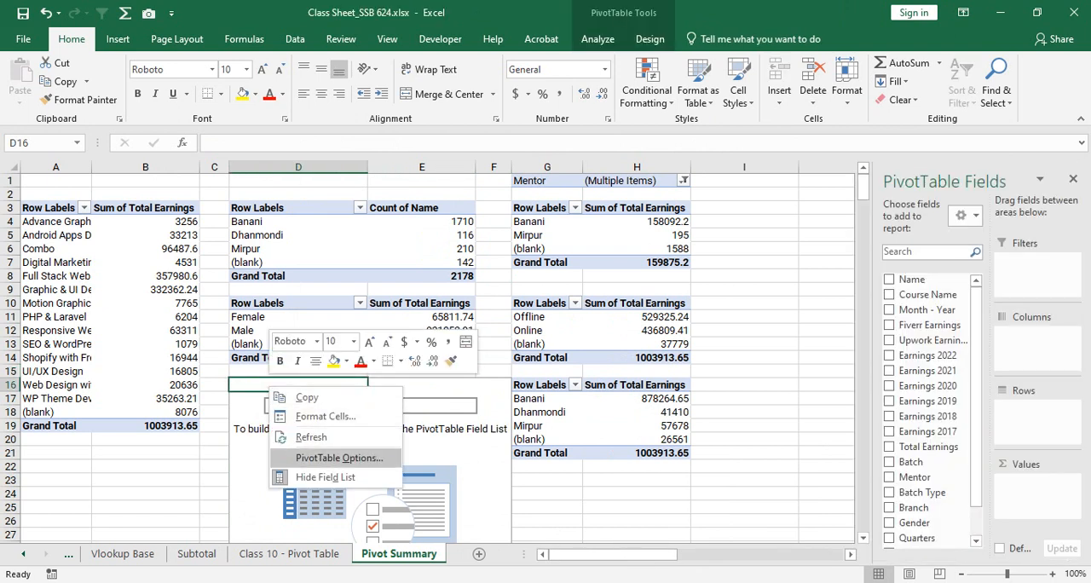
left_click(325, 476)
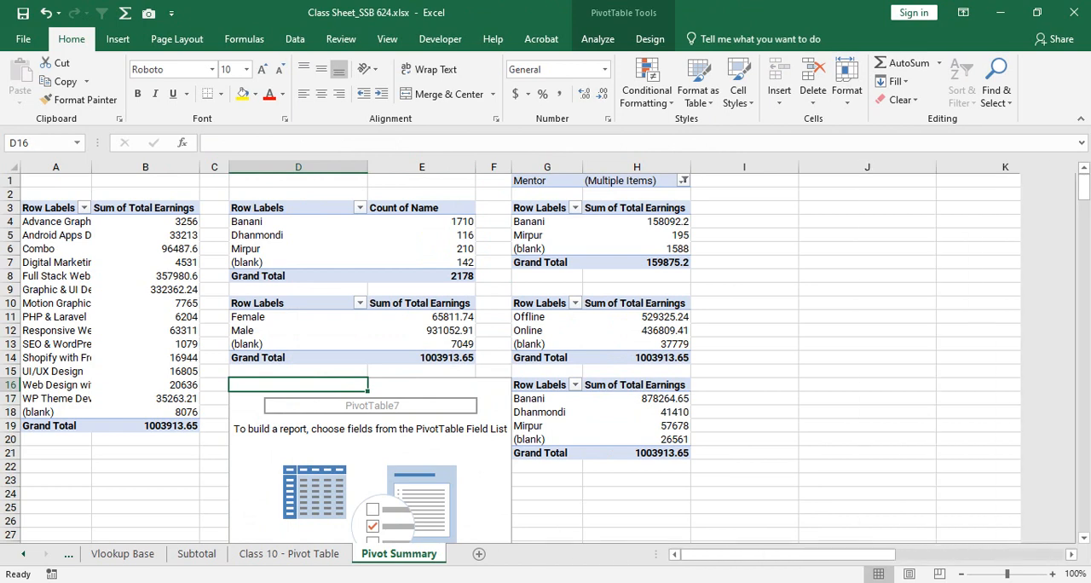
right_click(306, 384)
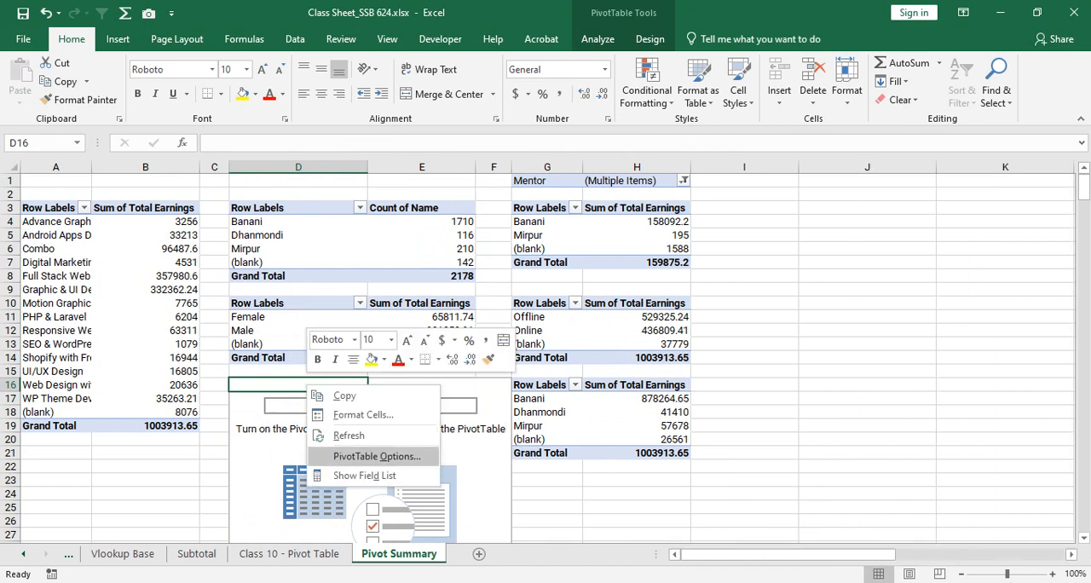
left_click(377, 456)
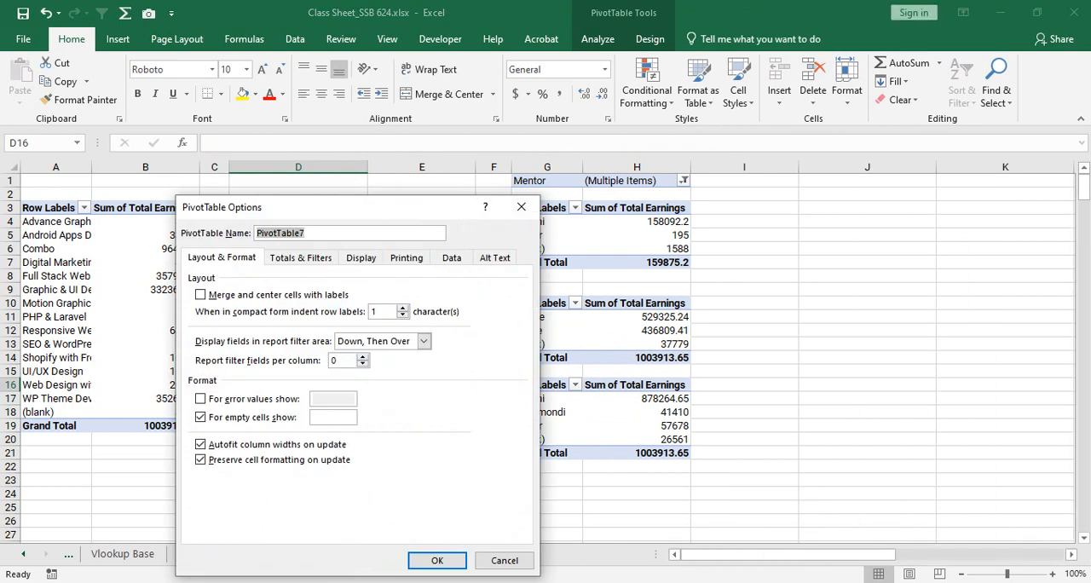
left_click(505, 560)
left_click(745, 399)
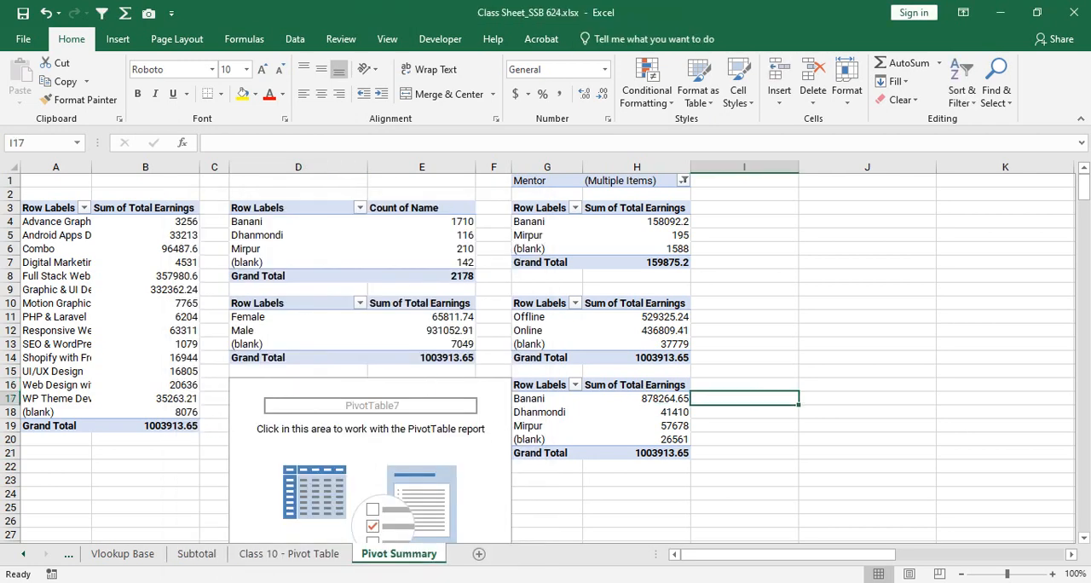
left_click(493, 385)
left_click(422, 385)
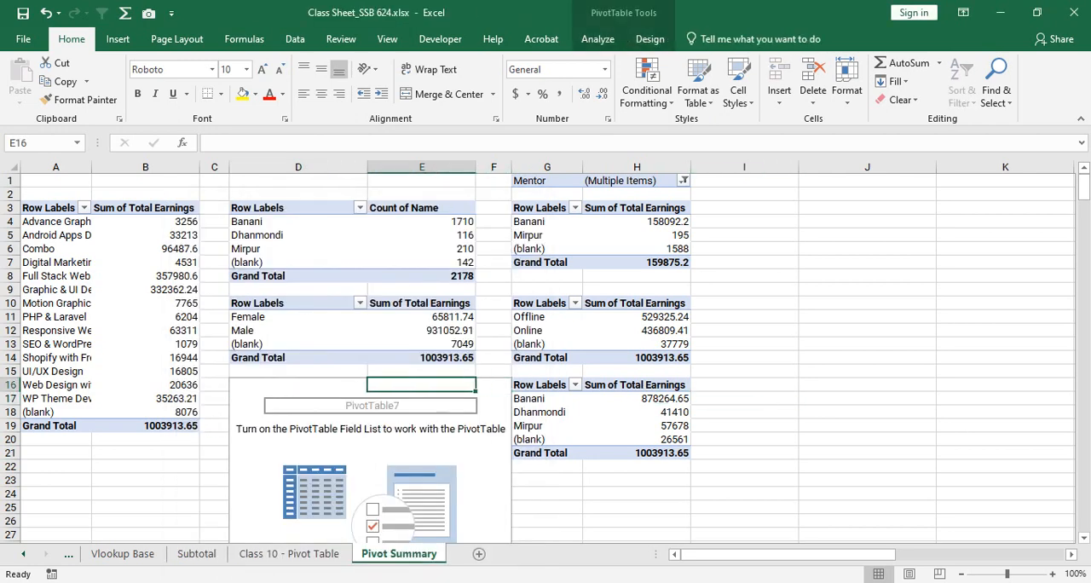
- Try to delete the emptied PivotTable at D16
left_click(299, 398)
left_click(298, 425)
left_click(298, 385)
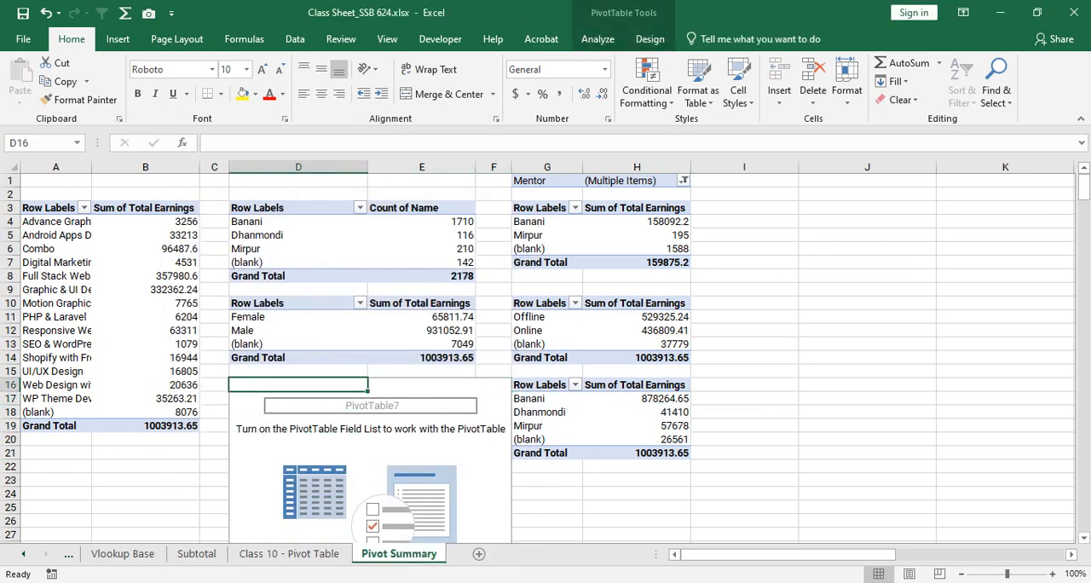
key("Delete")
key("Return")
- Autofit the width of column A and turn off the gridlines on the Pivot Summary sheet
double_click(92, 167)
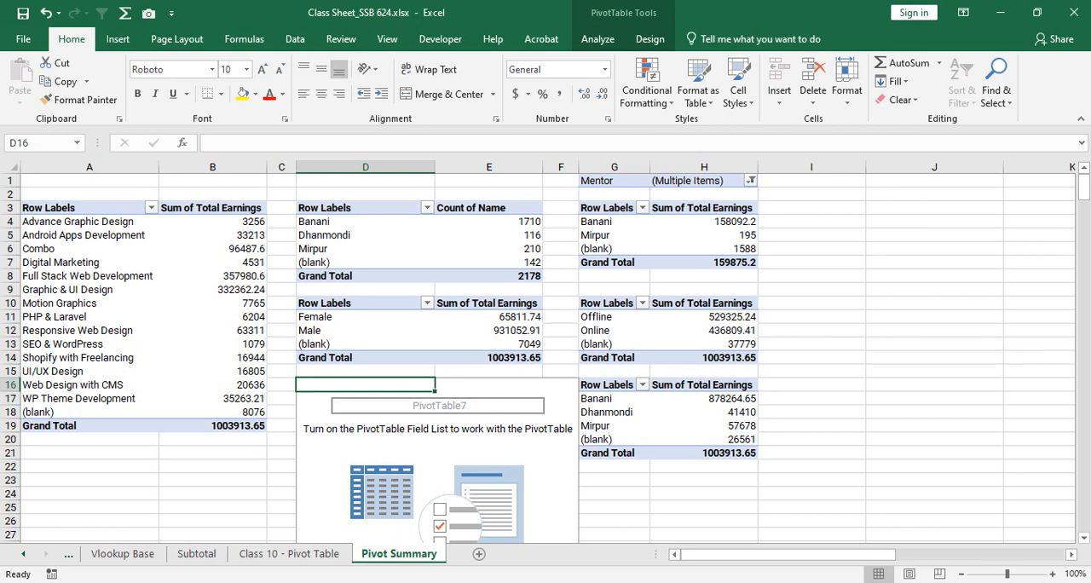
left_click_drag(85, 207, 733, 427)
scroll(545, 352, "up", 2)
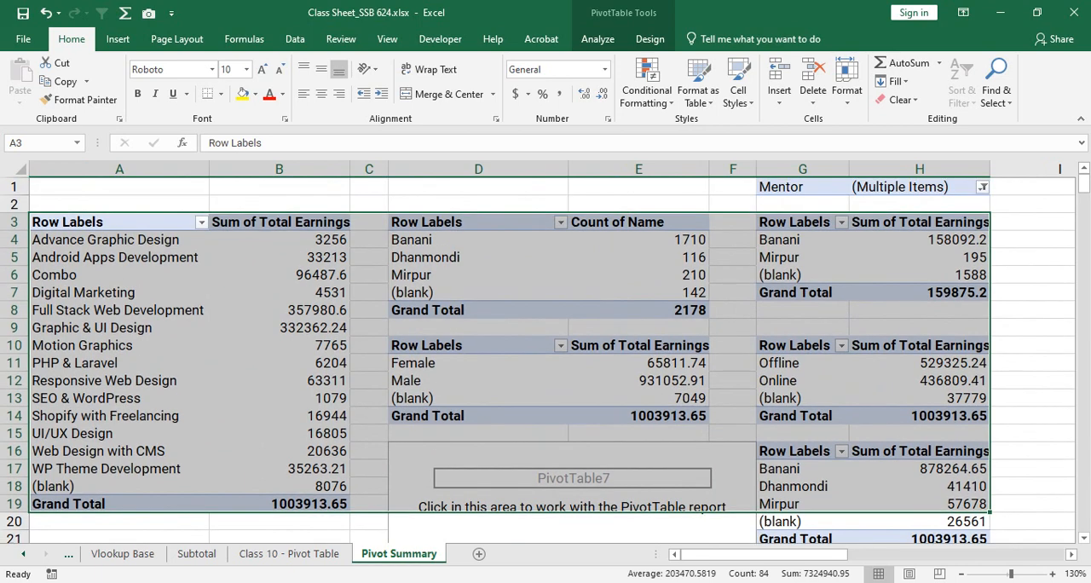
left_click(394, 310)
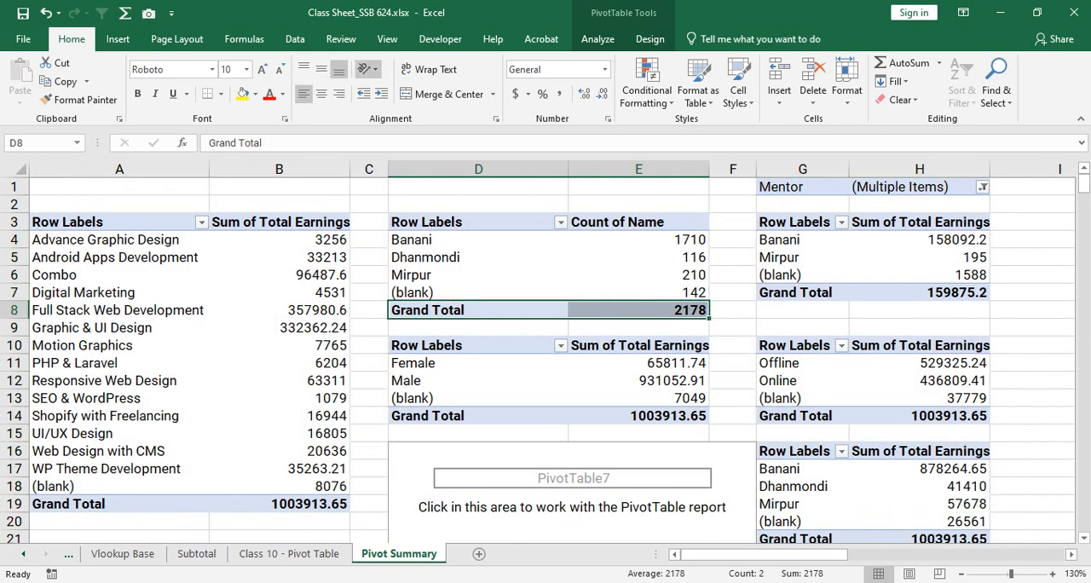
left_click(387, 38)
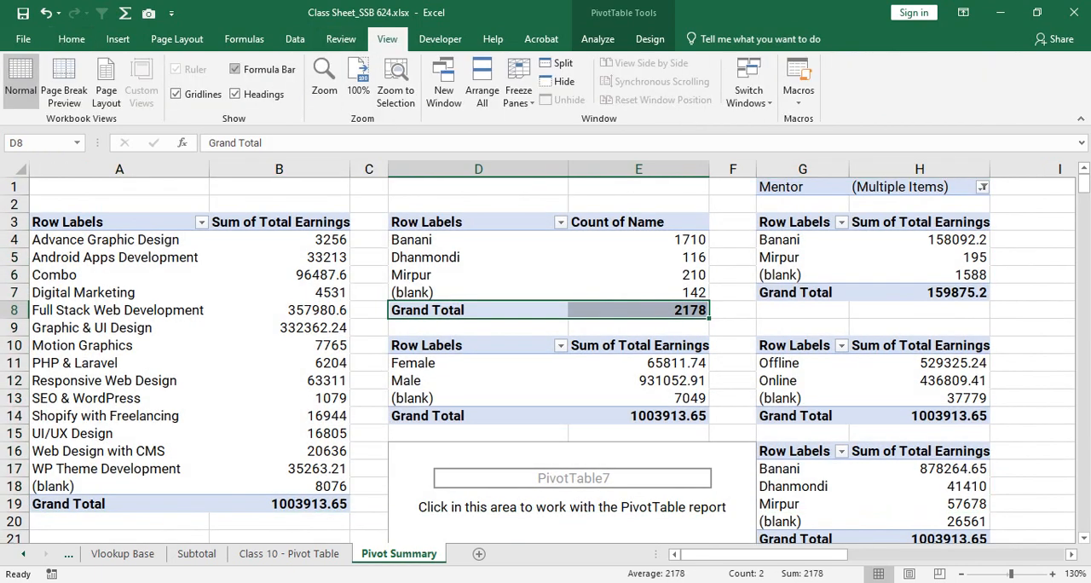
left_click(176, 94)
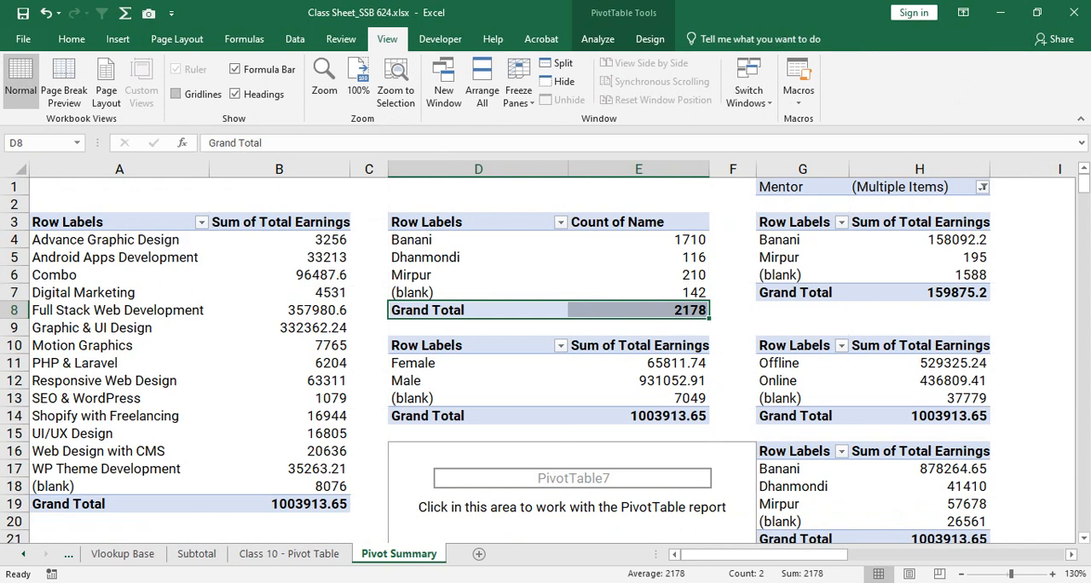
- Try the outline and compact report layouts on the course earnings PivotTable
left_click_drag(128, 223, 279, 504)
left_click(279, 381)
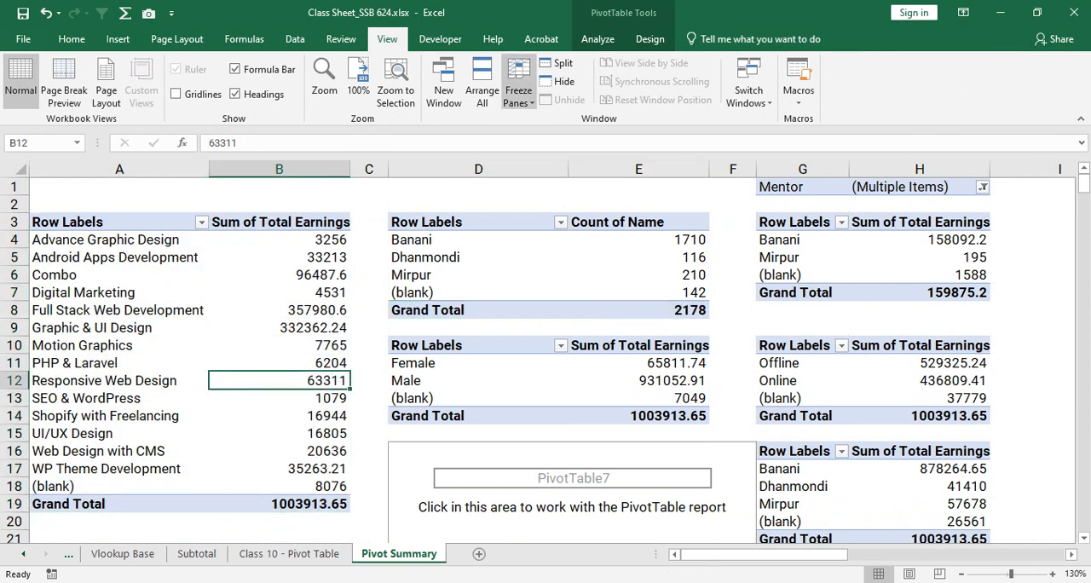
left_click(597, 39)
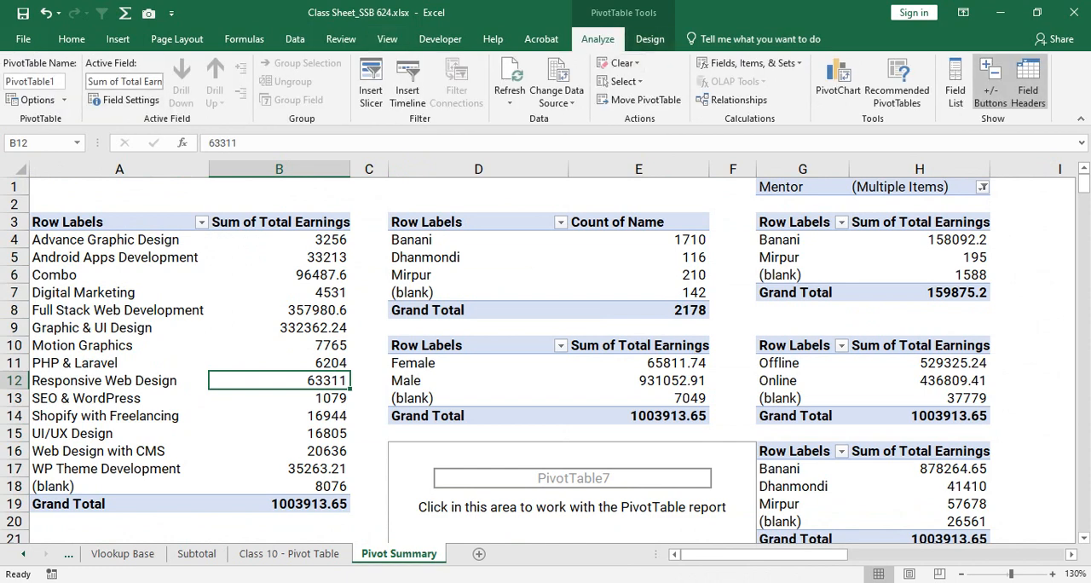
left_click(650, 39)
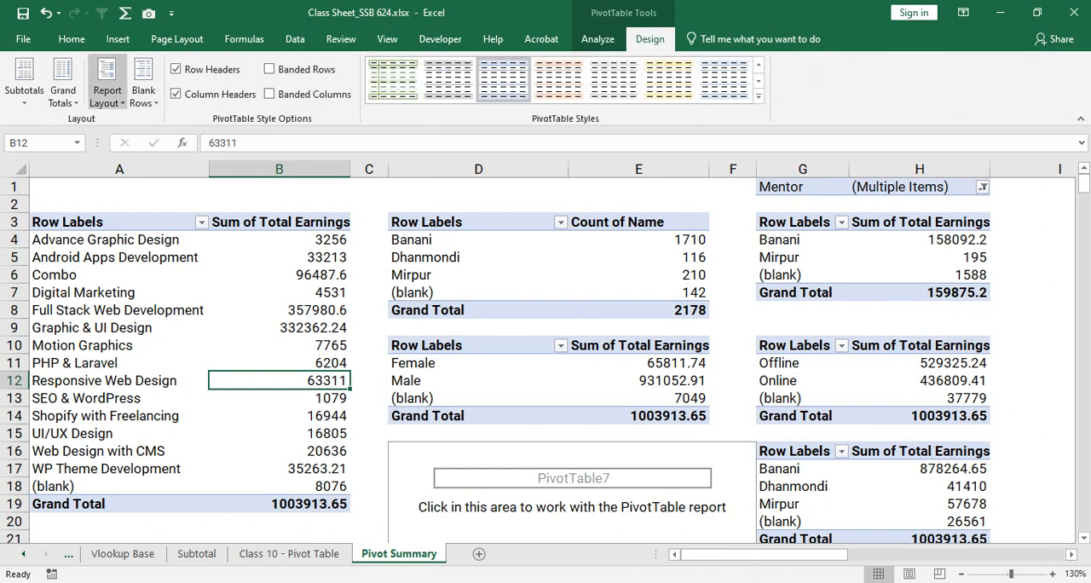
left_click(107, 86)
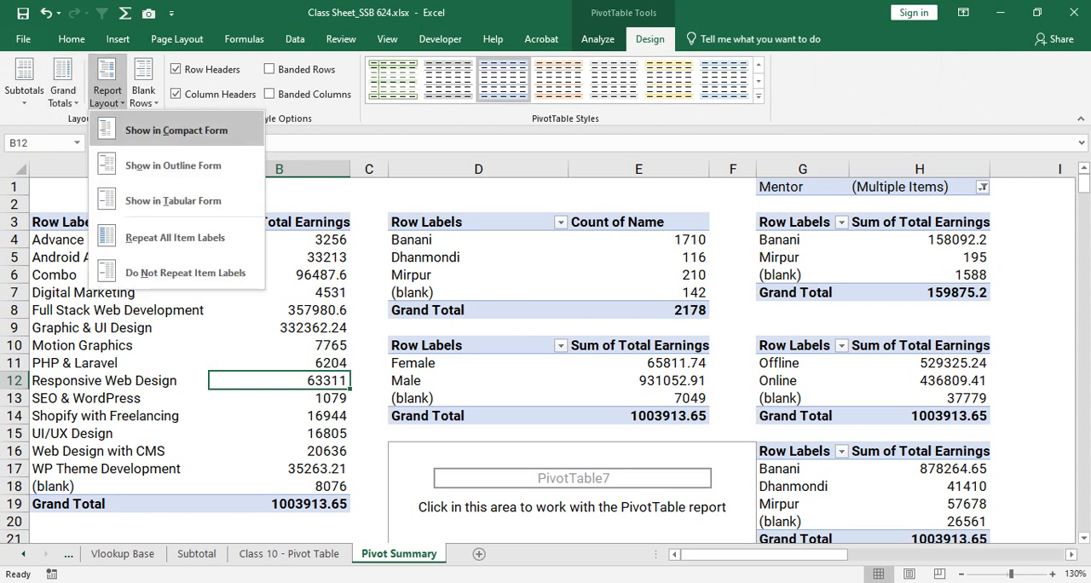
left_click(173, 165)
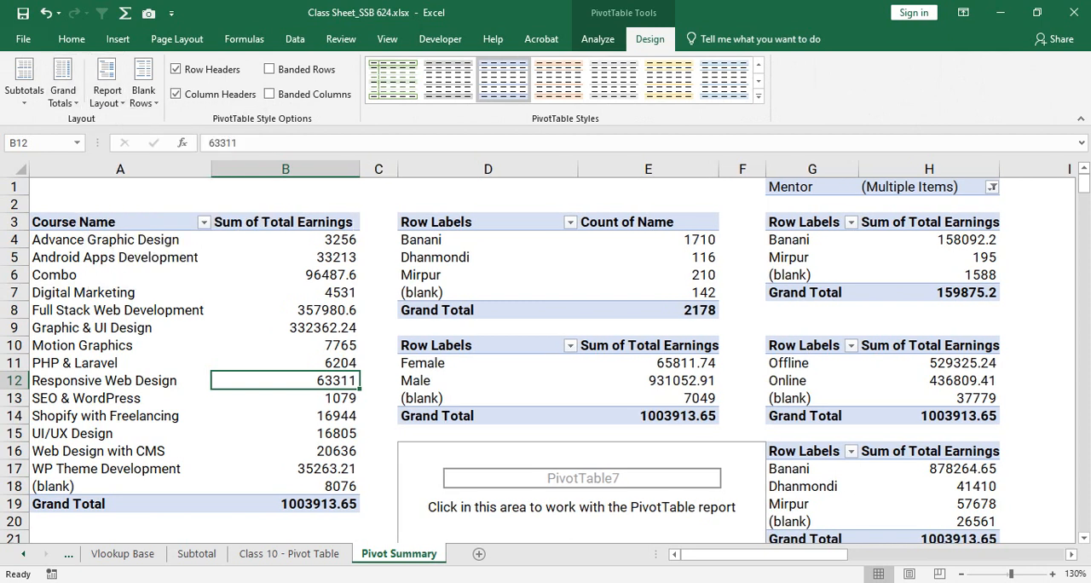
left_click(108, 85)
left_click(170, 132)
- Show the course earnings PivotTable in tabular form
left_click(107, 86)
left_click(173, 200)
left_click(120, 239)
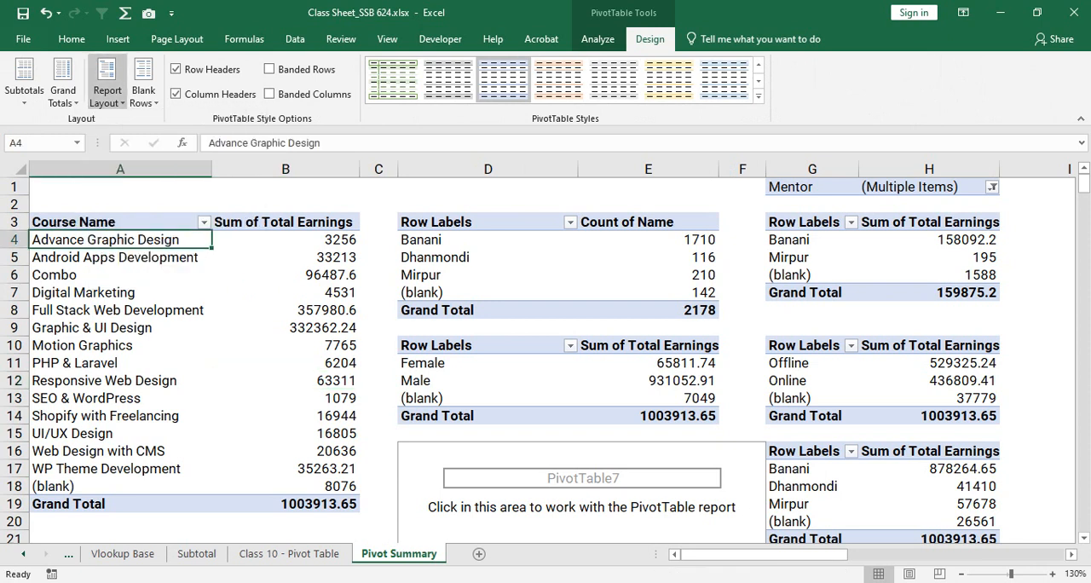
left_click(64, 85)
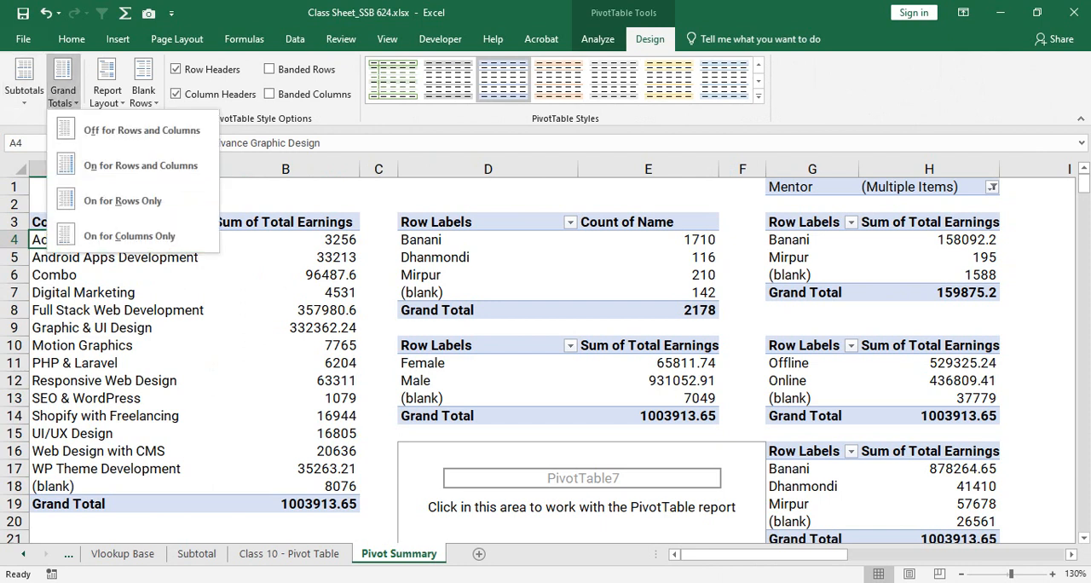
left_click(63, 85)
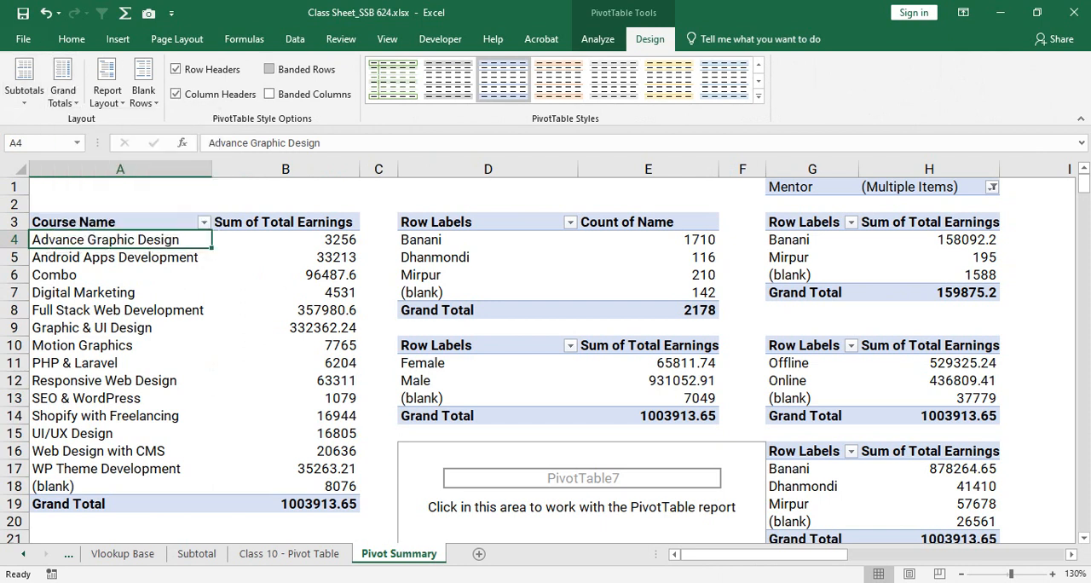
- Turn on banded rows for the course earnings, branch name-count and mentor-filtered PivotTables
left_click(270, 69)
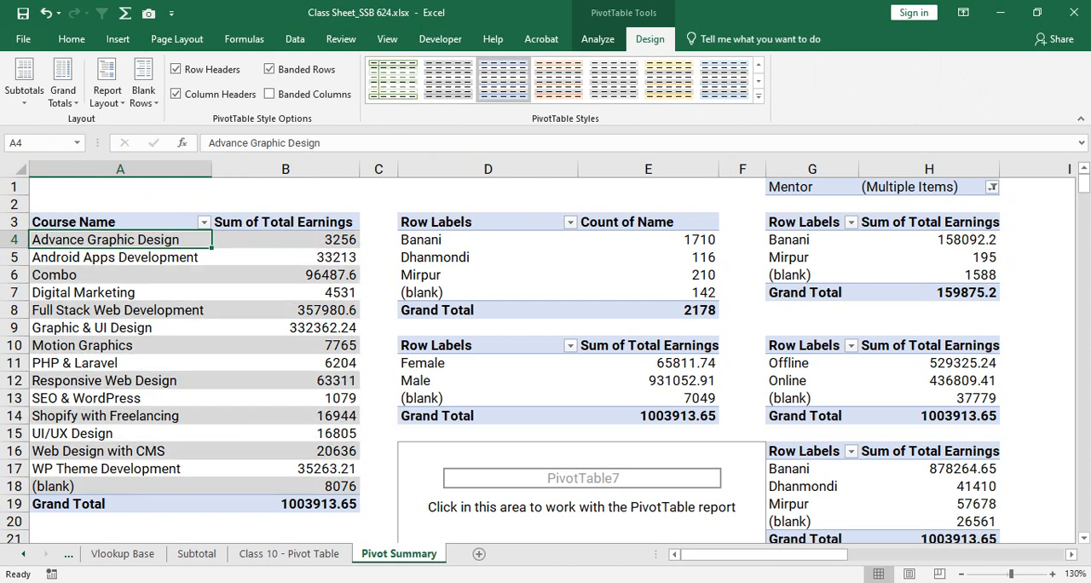
left_click(488, 257)
left_click(269, 69)
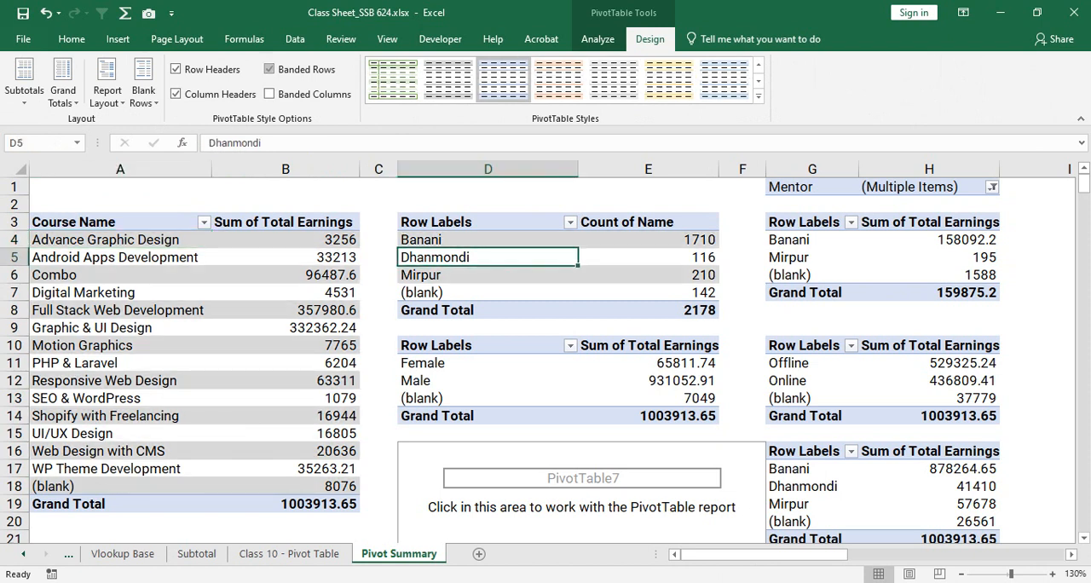
left_click(811, 257)
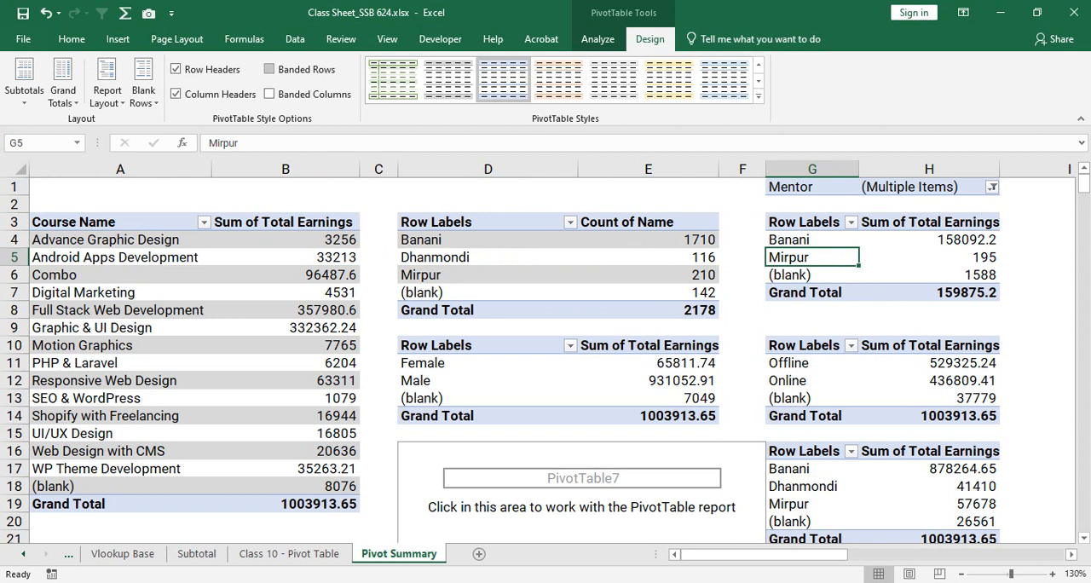
left_click(269, 69)
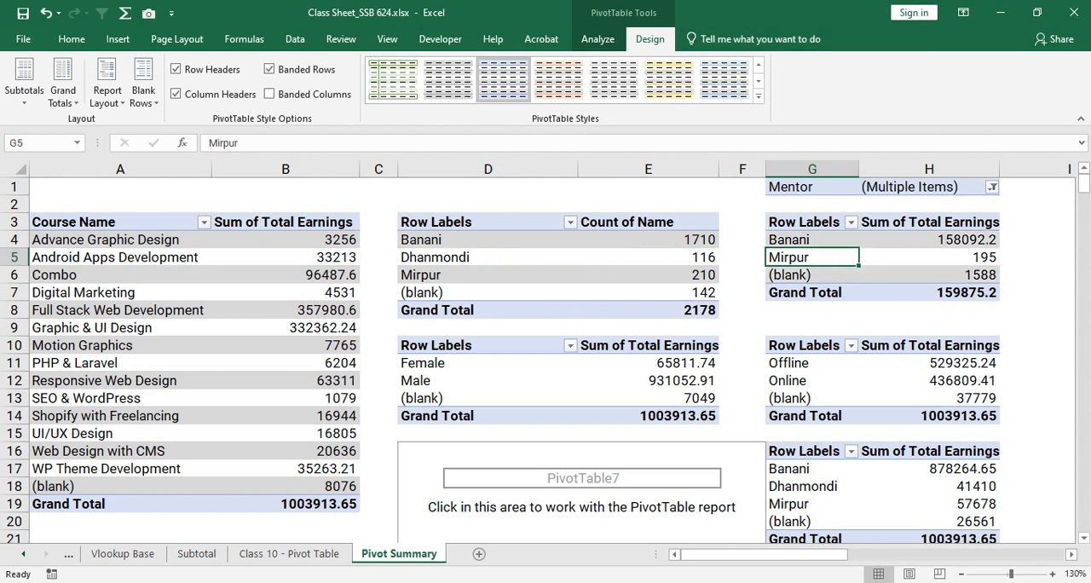
- Turn on banded rows for the gender, batch-type and unfiltered branch earnings PivotTables
left_click(487, 374)
left_click(648, 399)
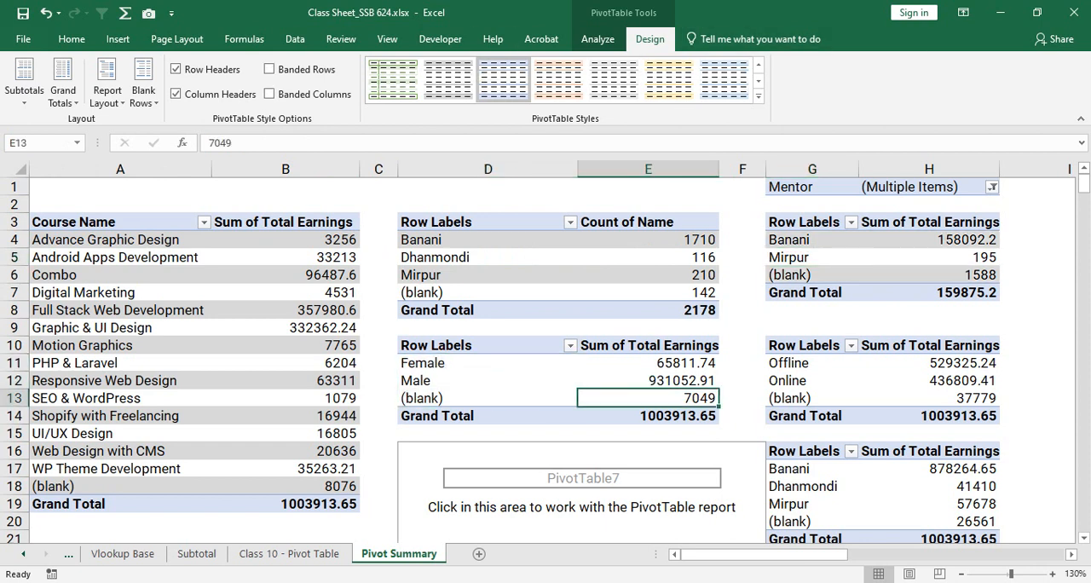
left_click(269, 69)
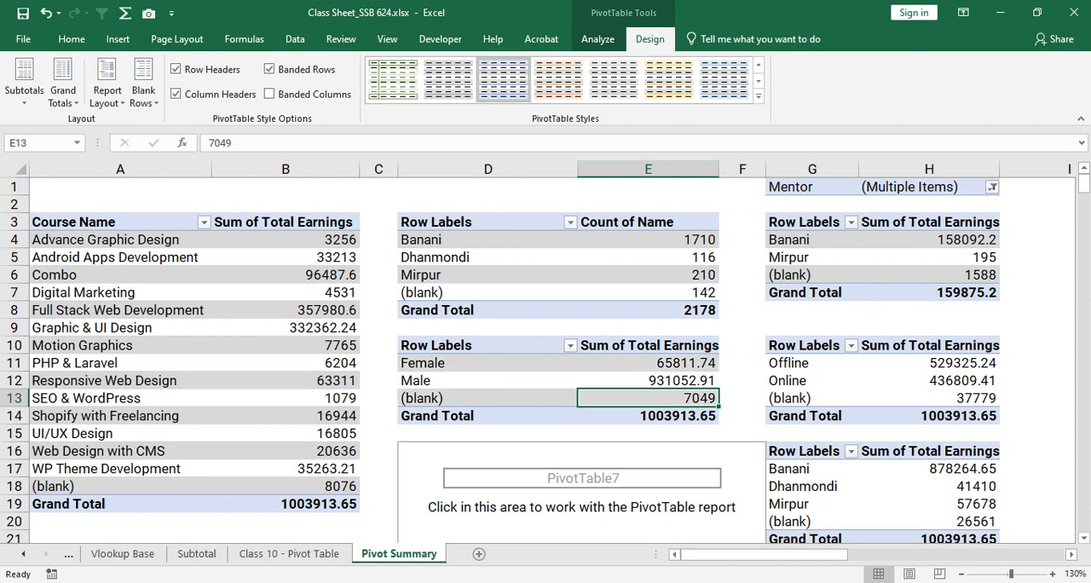
left_click(812, 393)
left_click(929, 381)
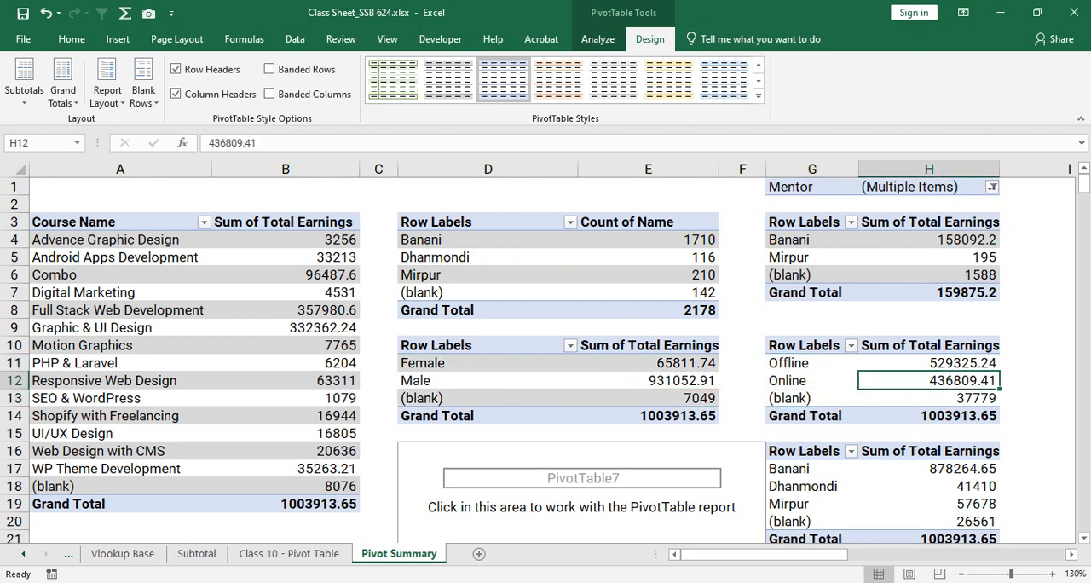
left_click(270, 69)
left_click(813, 481)
left_click(812, 485)
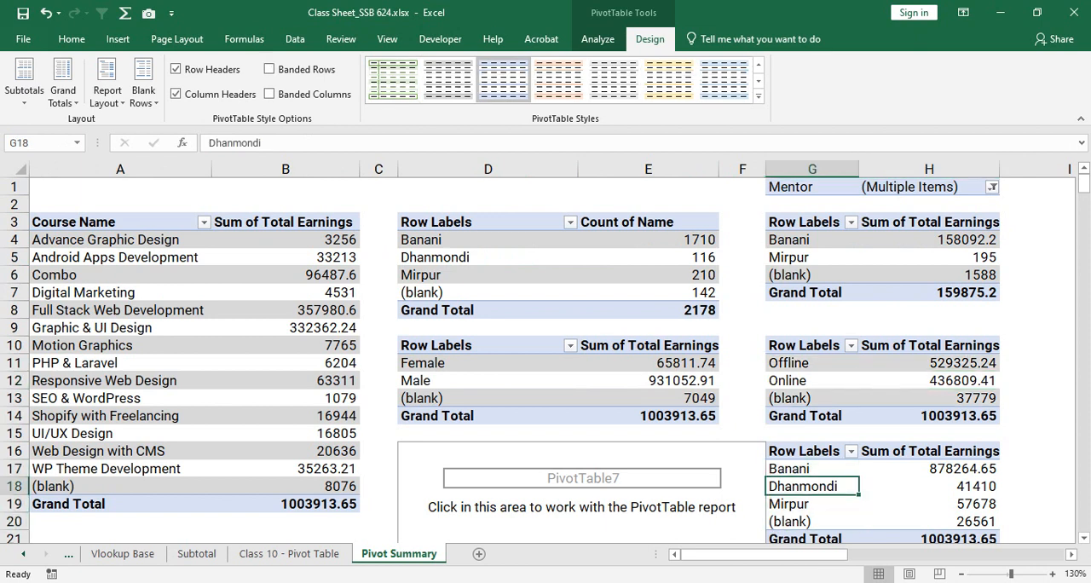
left_click(270, 69)
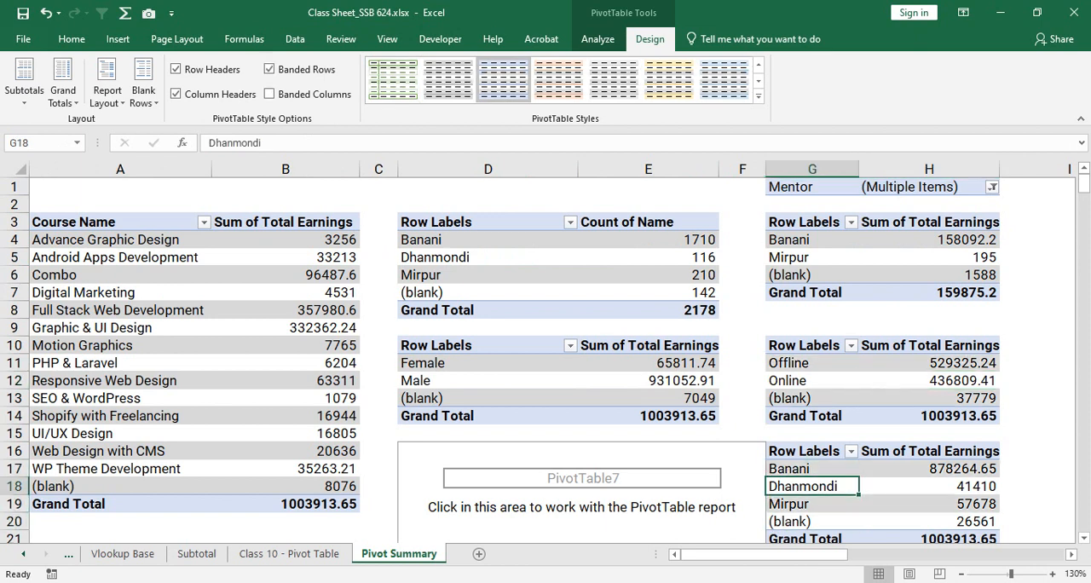
- Browse the available PivotTable styles for the course earnings table without applying one
left_click(487, 381)
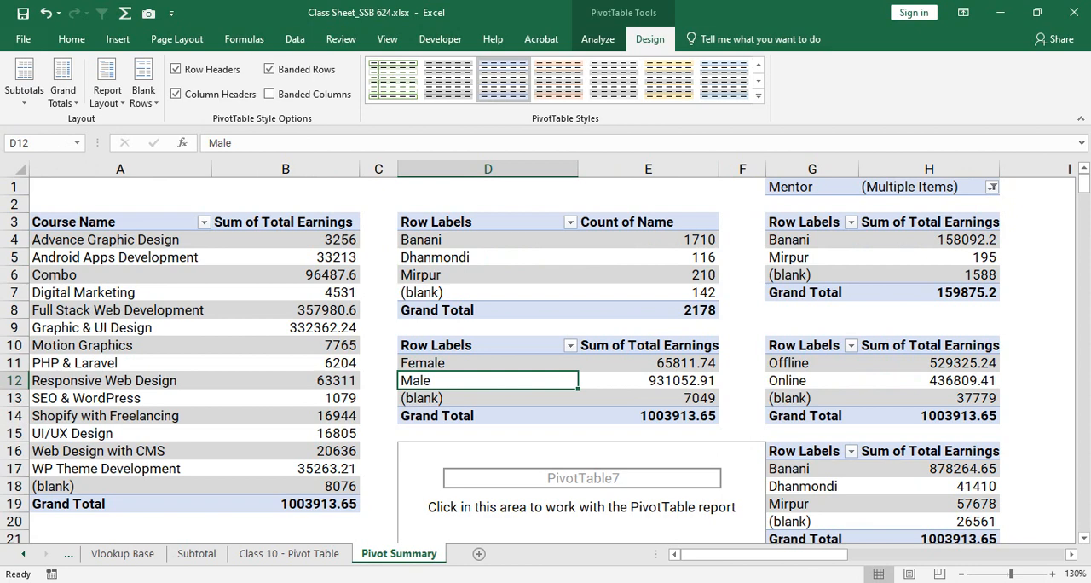
left_click(34, 258)
left_click(286, 276)
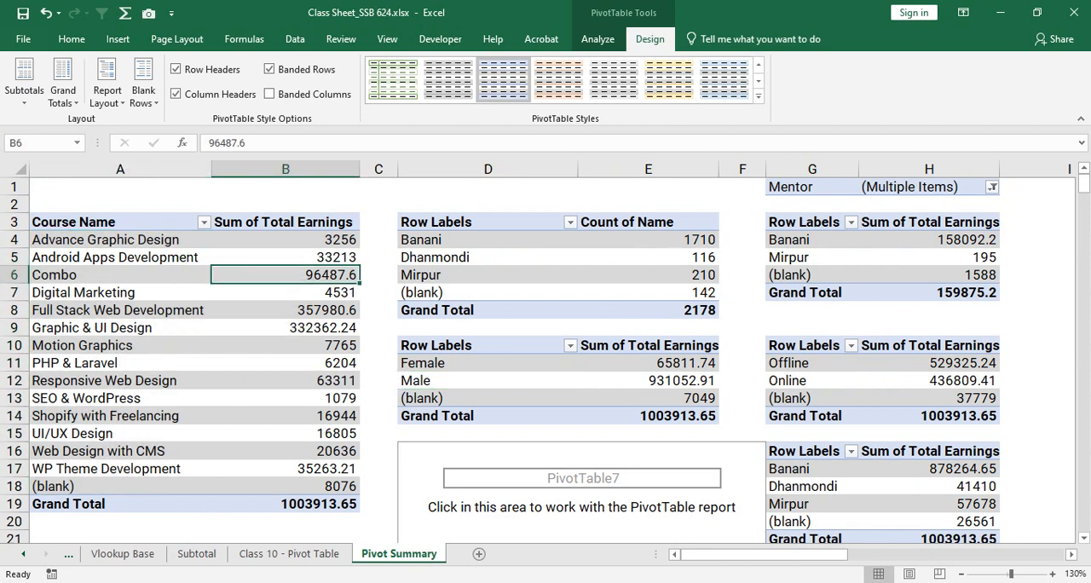
left_click(758, 95)
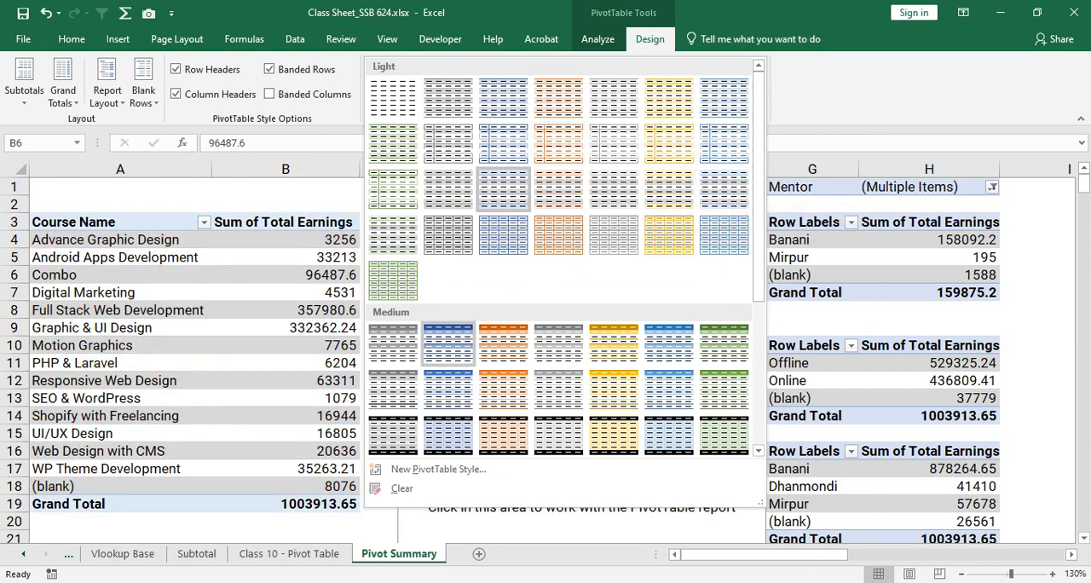
key("Escape")
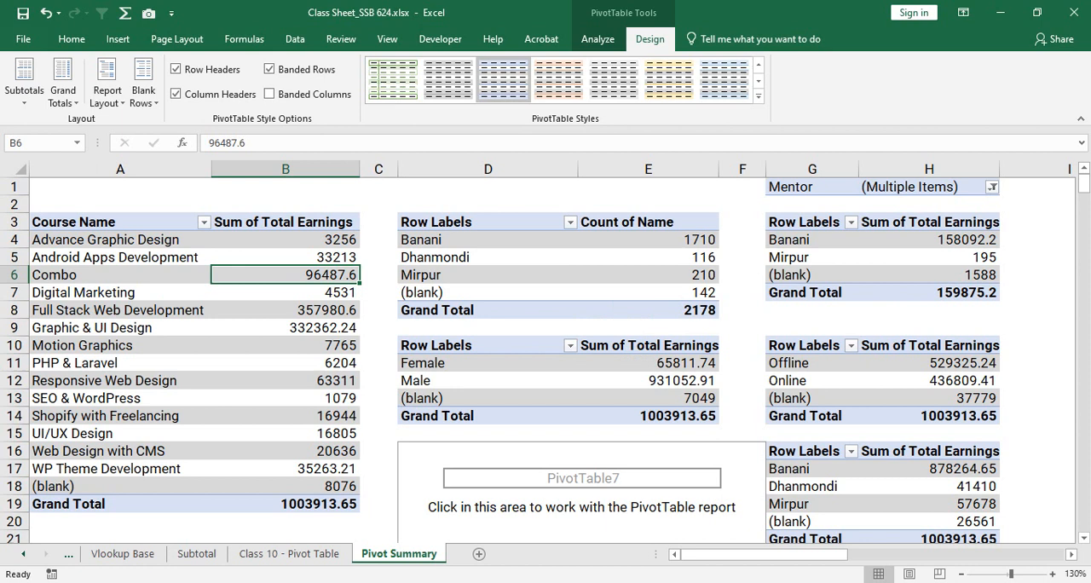
- Review the entries and values in the course, branch, gender, mentor-filtered and batch-type PivotTables
left_click_drag(119, 239, 119, 433)
left_click_drag(285, 240, 285, 433)
left_click_drag(435, 239, 648, 257)
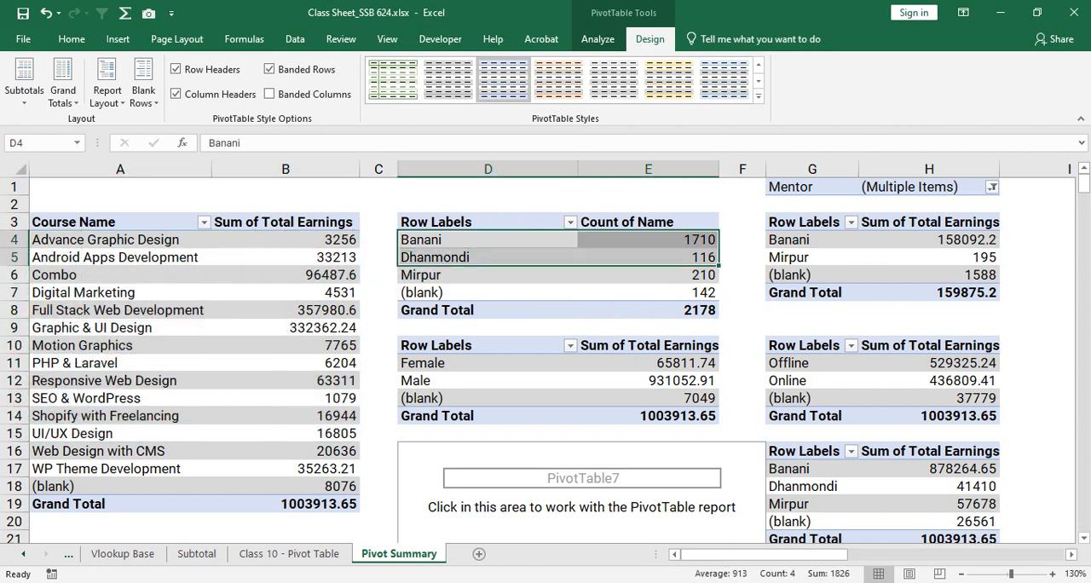
left_click_drag(488, 363, 661, 364)
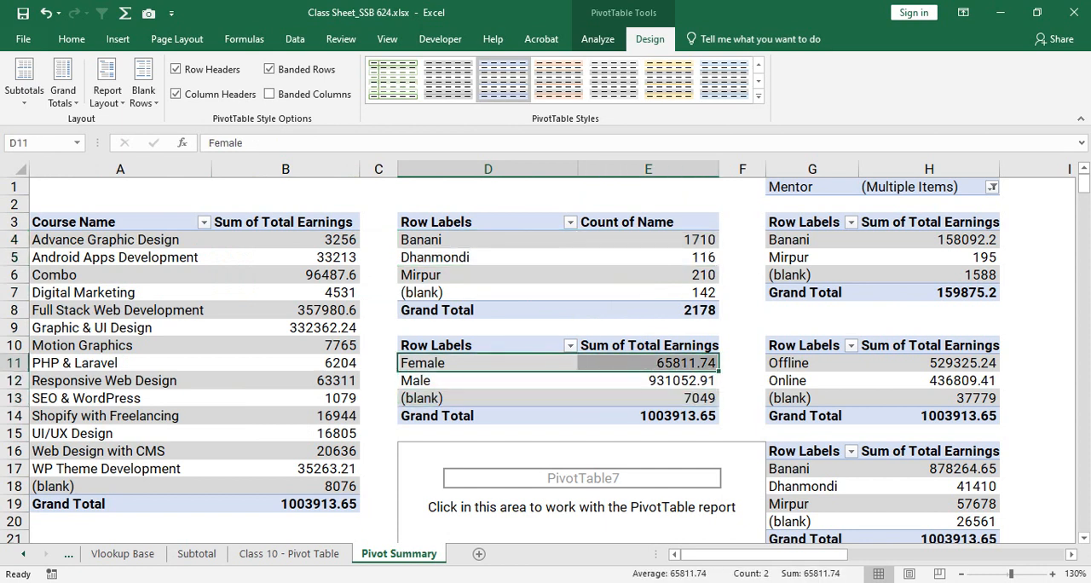
left_click_drag(488, 381, 661, 377)
left_click_drag(813, 240, 928, 240)
left_click_drag(812, 258, 929, 257)
left_click_drag(813, 275, 928, 276)
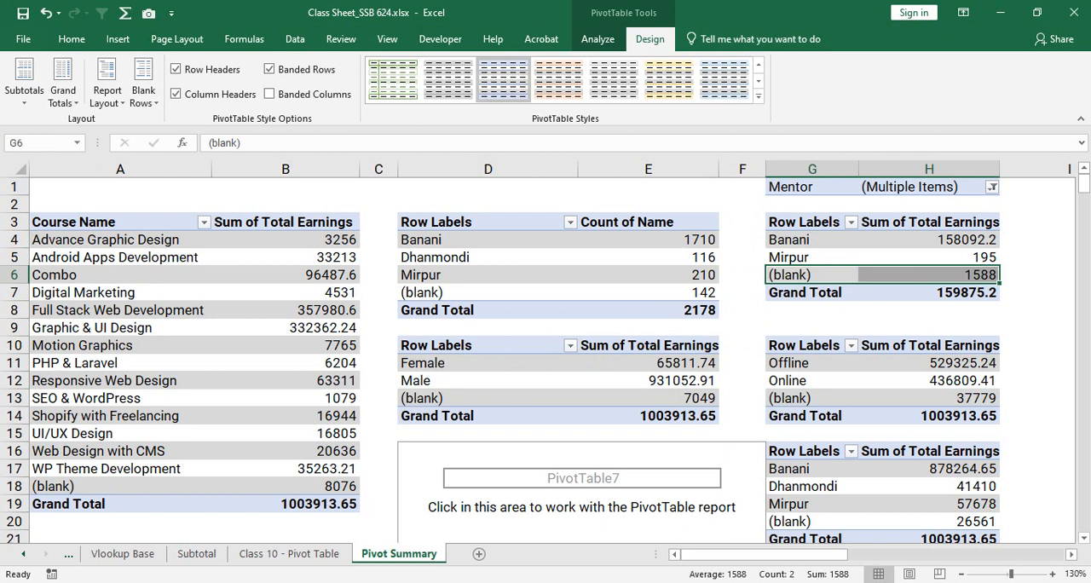
left_click(812, 363)
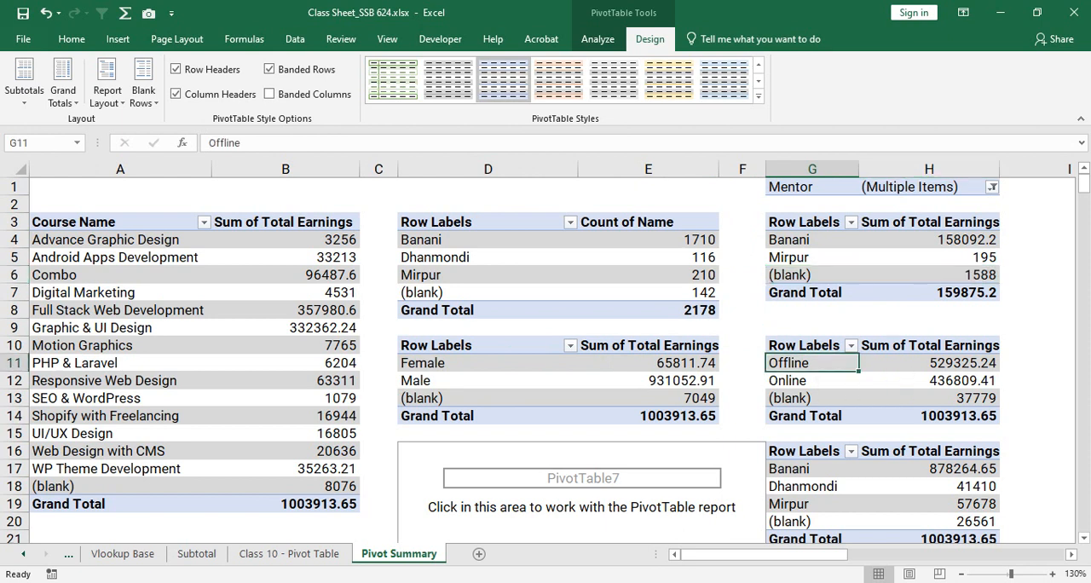
left_click(927, 363)
left_click_drag(813, 381, 928, 381)
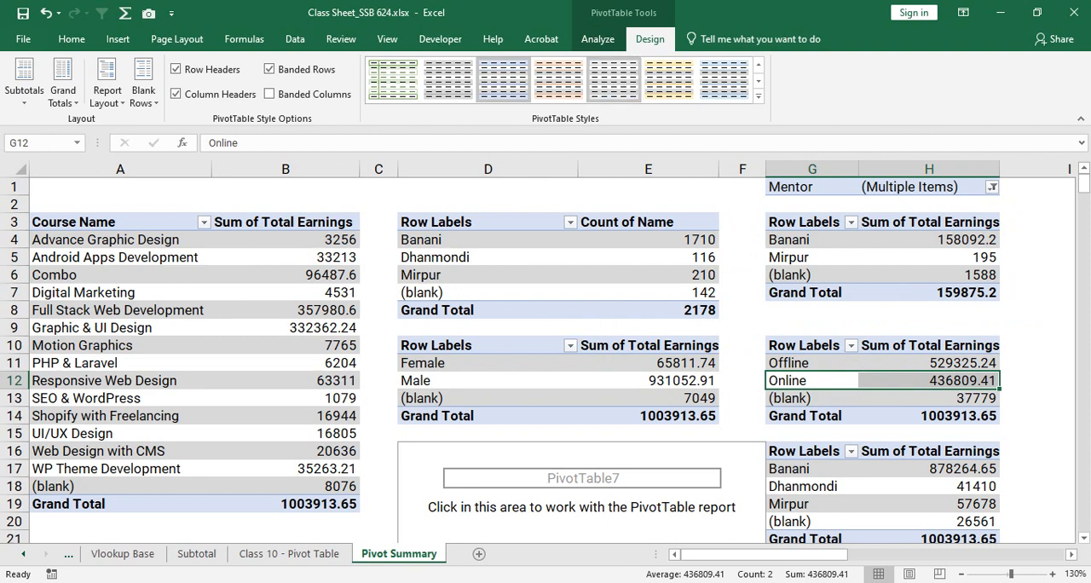
left_click(597, 38)
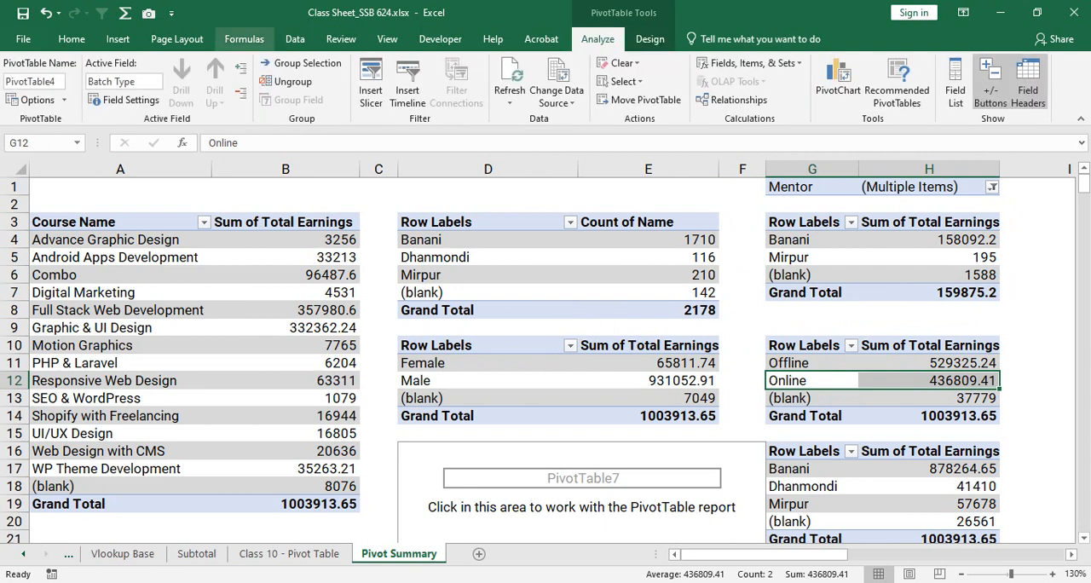
left_click(71, 38)
left_click(285, 258)
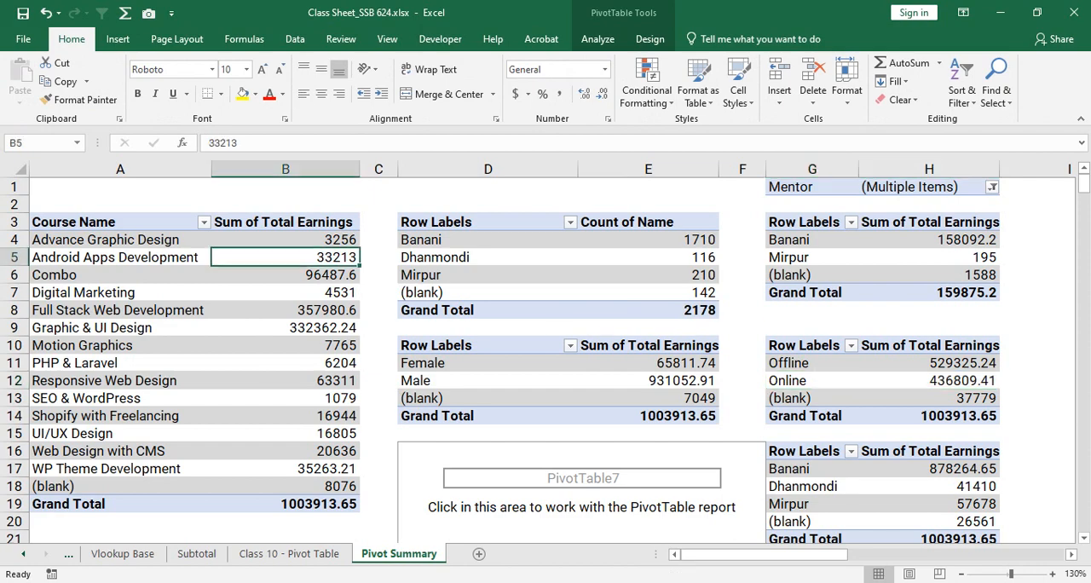
left_click(285, 293)
left_click(487, 327)
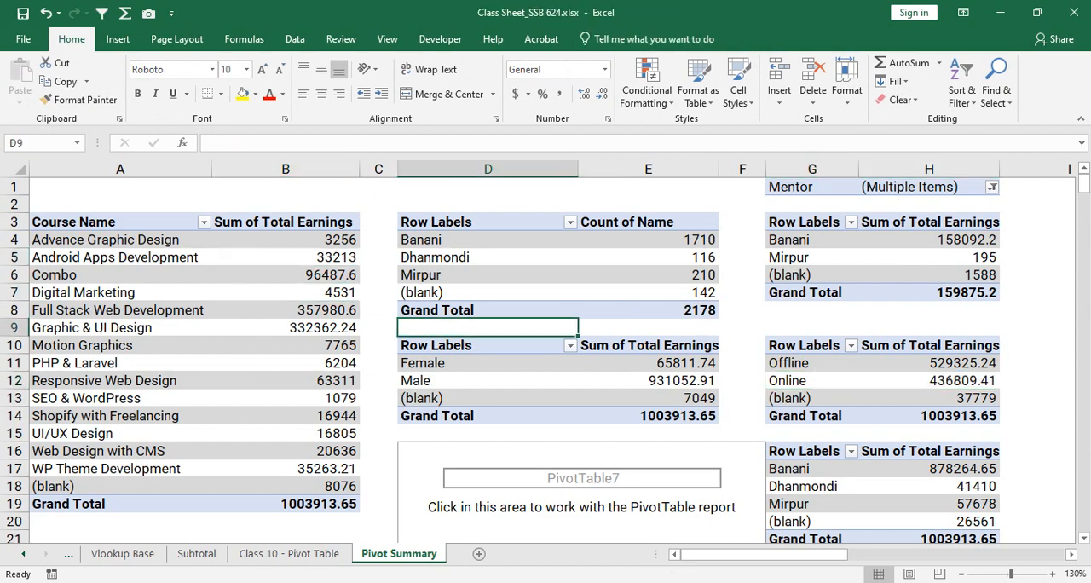
- Save the workbook with the formatted PivotTables on the Pivot Summary sheet
scroll(538, 352, "down", 2)
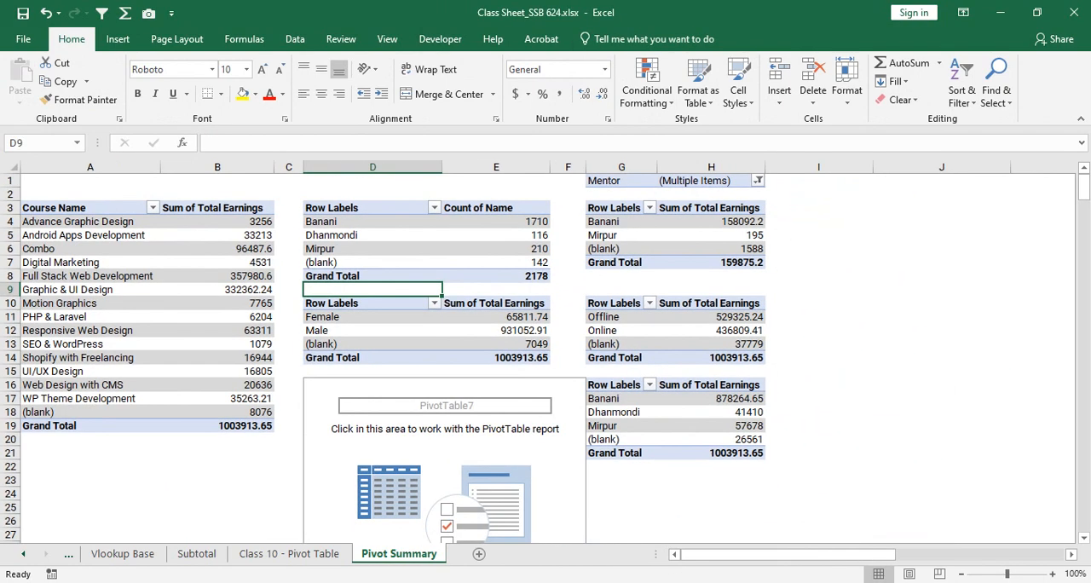
scroll(315, 316, "up", 1)
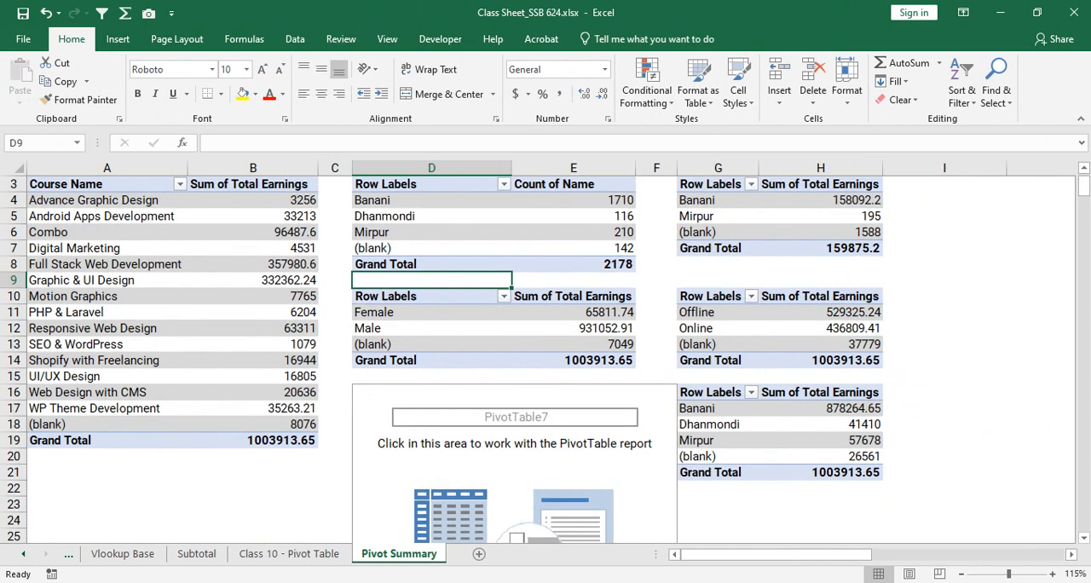
key("ctrl+s")
scroll(546, 358, "up", 1)
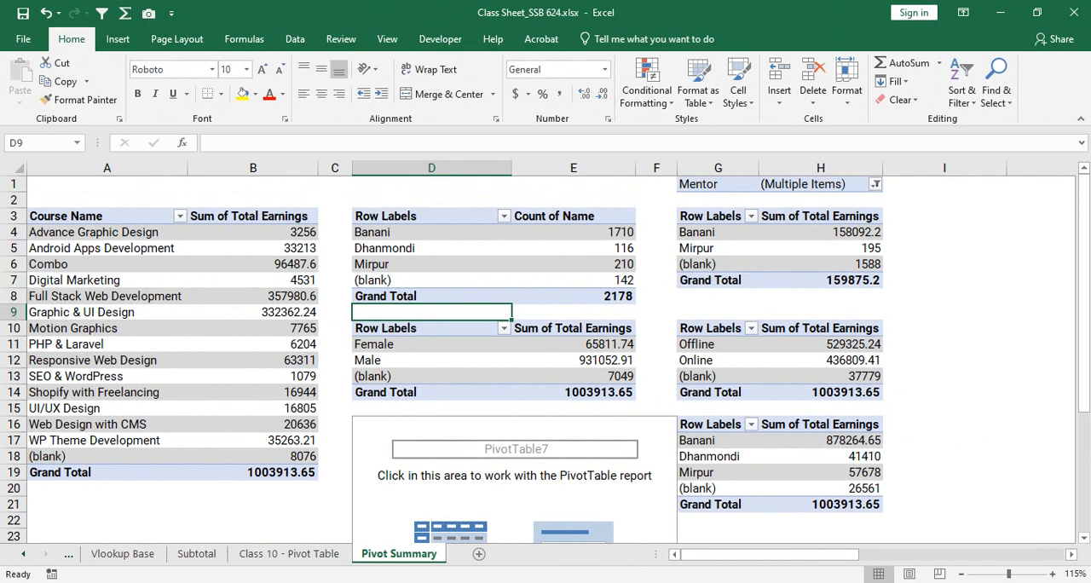
- Review the course earnings, branch name-count and gender earnings PivotTables on Pivot Summary
left_click_drag(107, 216, 271, 472)
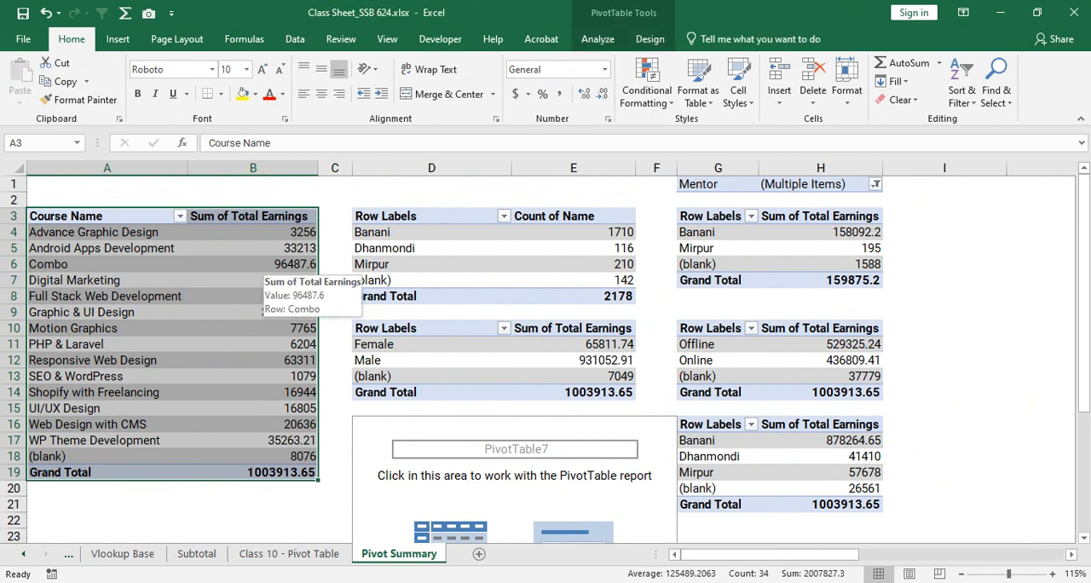
left_click_drag(385, 217, 597, 392)
left_click(597, 392)
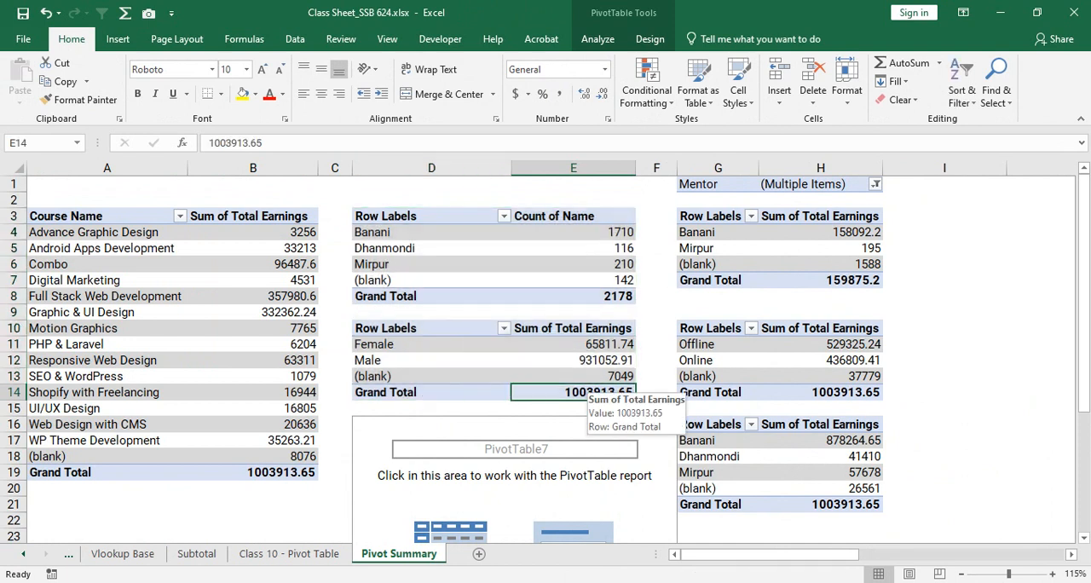
left_click_drag(385, 217, 601, 296)
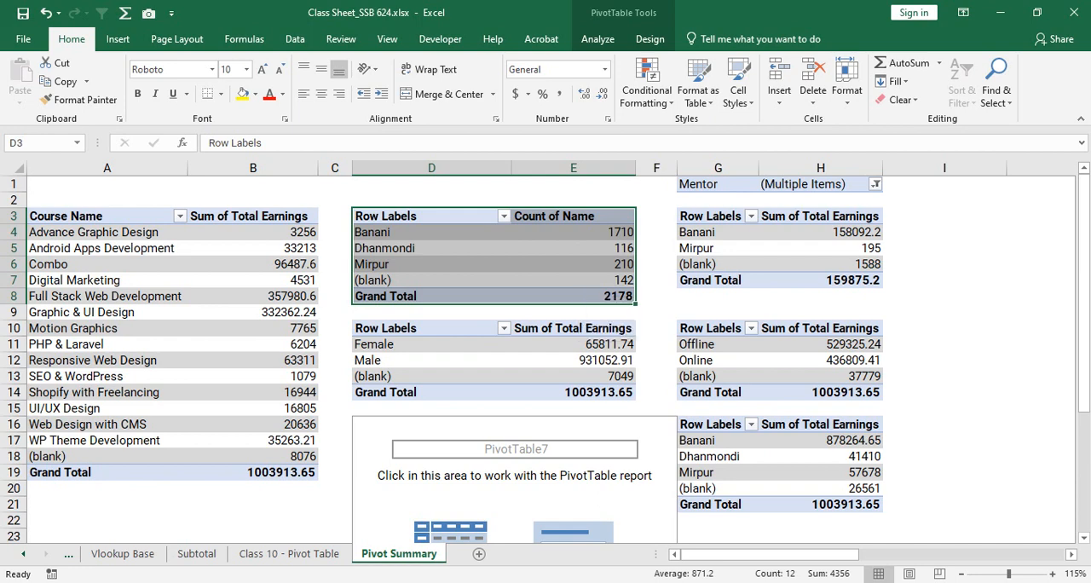
- Compare the source records and column headings on the Class 10 - Pivot Table sheet with the summarized PivotTables on Pivot Summary
left_click(289, 553)
left_click(537, 350)
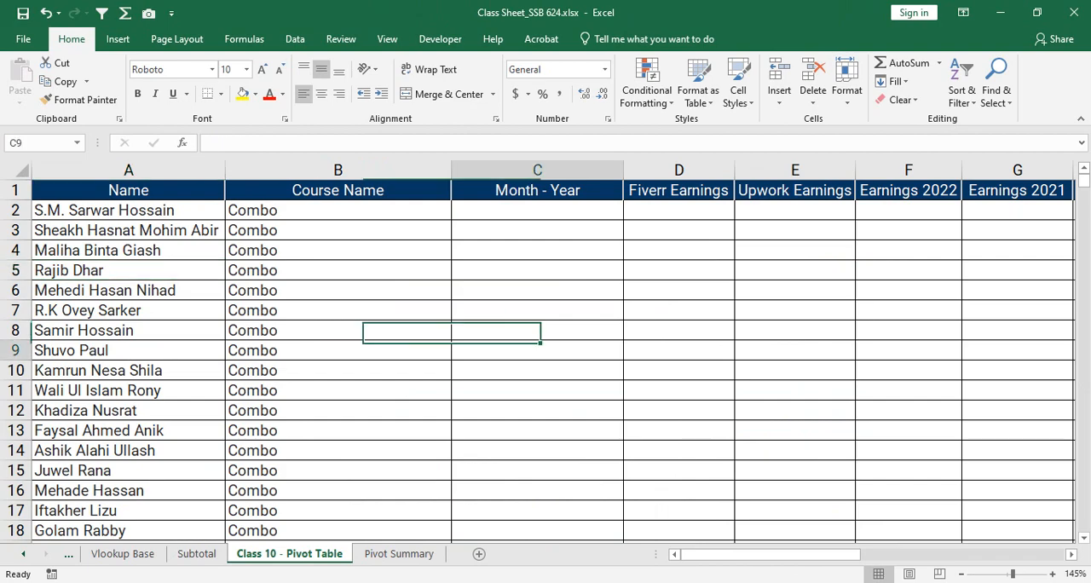
scroll(537, 351, "down", 3)
scroll(537, 350, "down", 1)
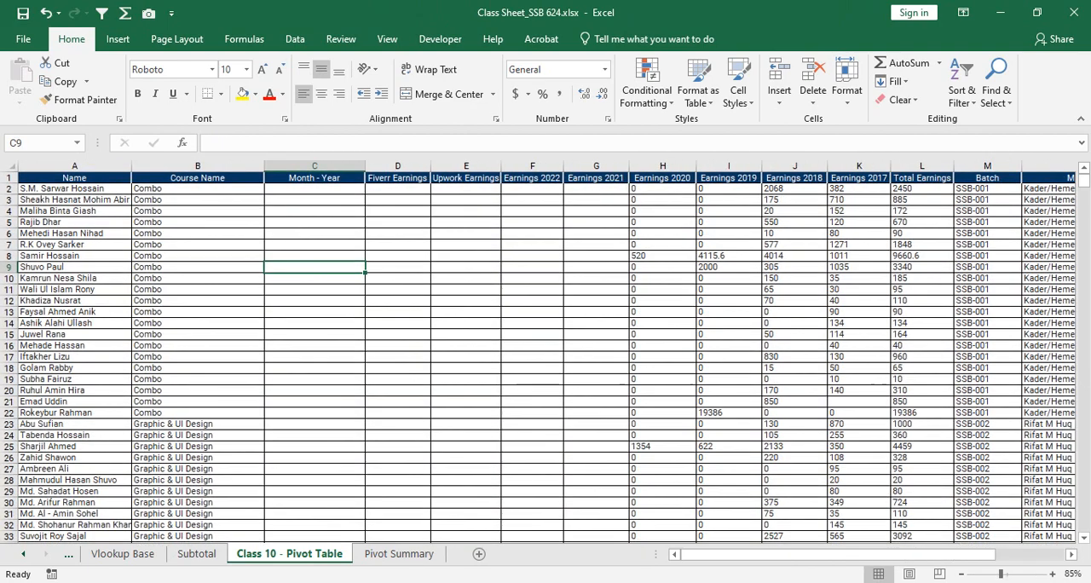
scroll(537, 350, "down", 1)
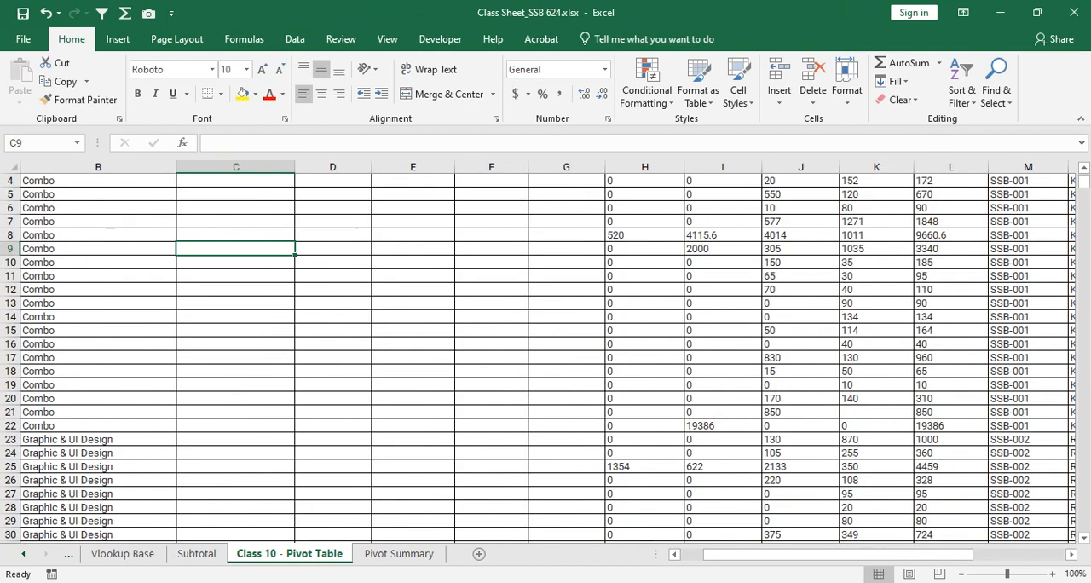
left_click(399, 554)
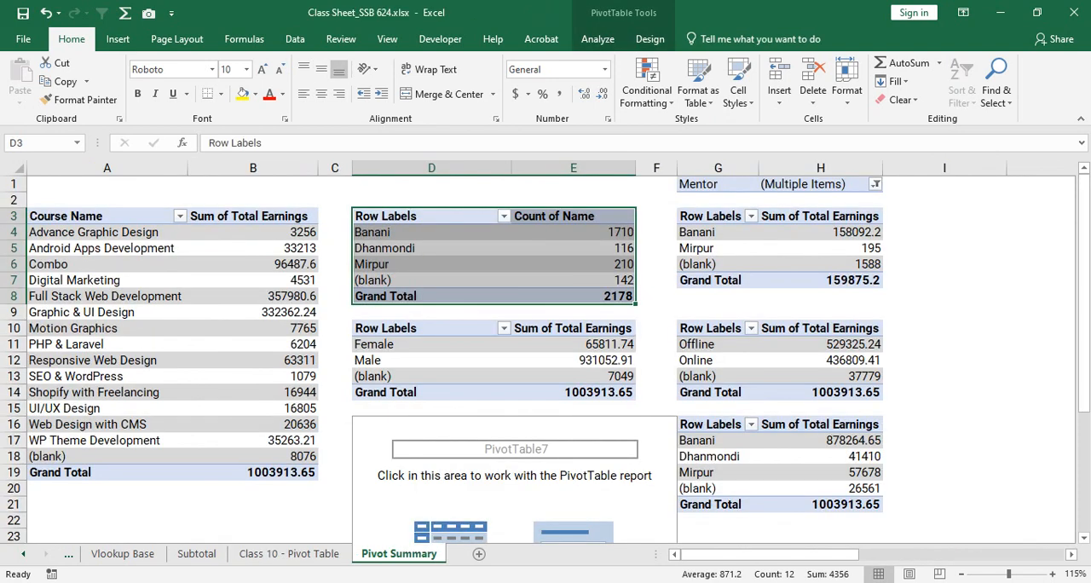
left_click(253, 281)
key("ctrl+Page_Up")
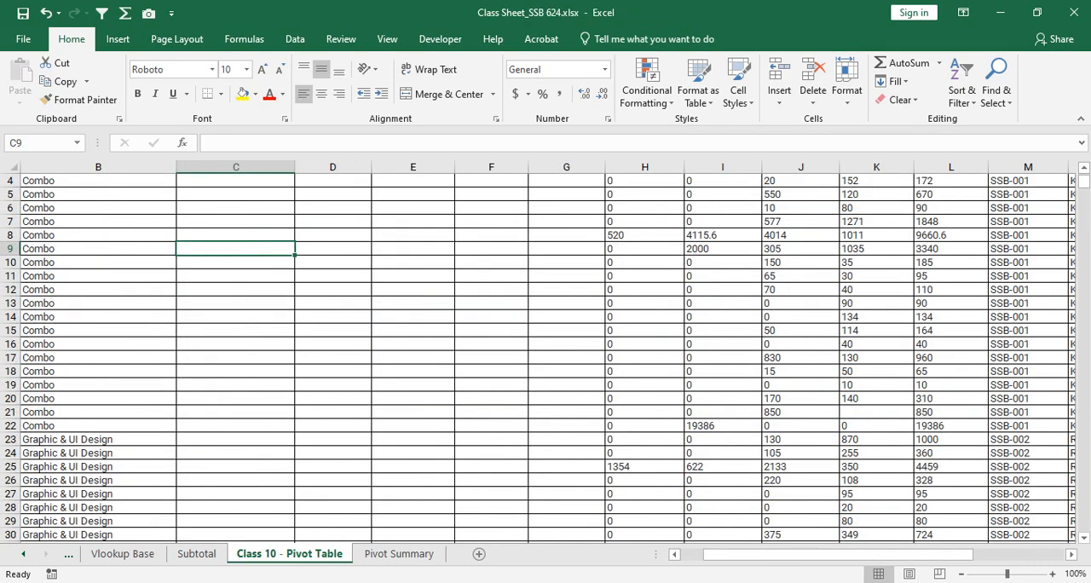
scroll(546, 357, "up", 1)
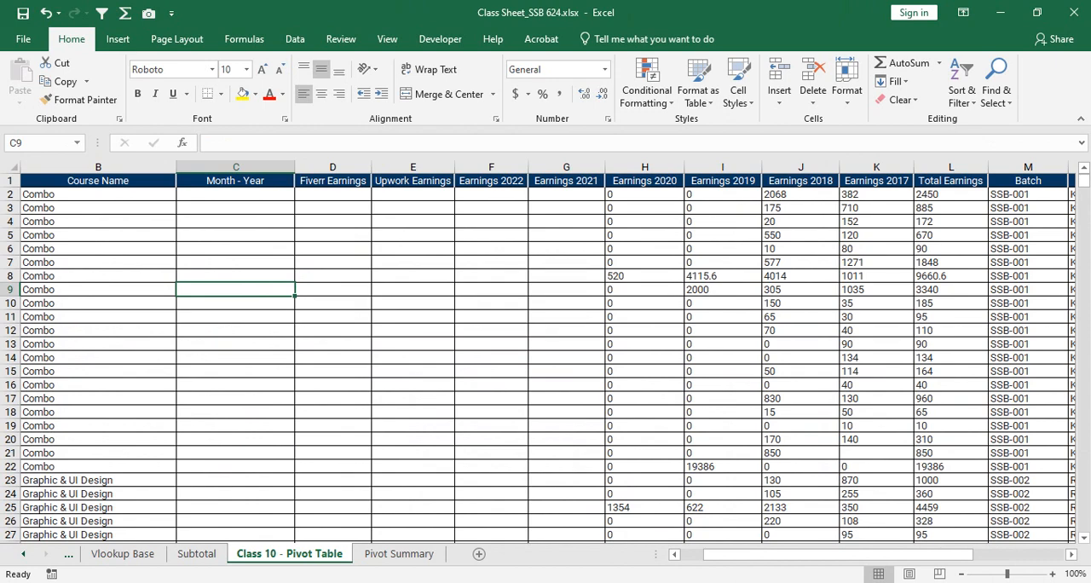
key("ctrl+Page_Down")
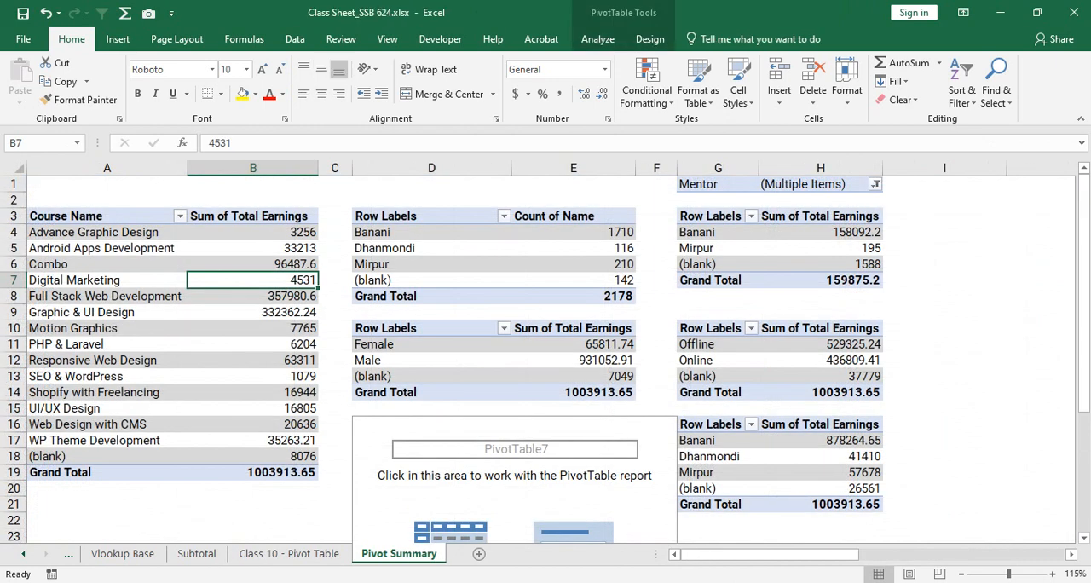
left_click(431, 360)
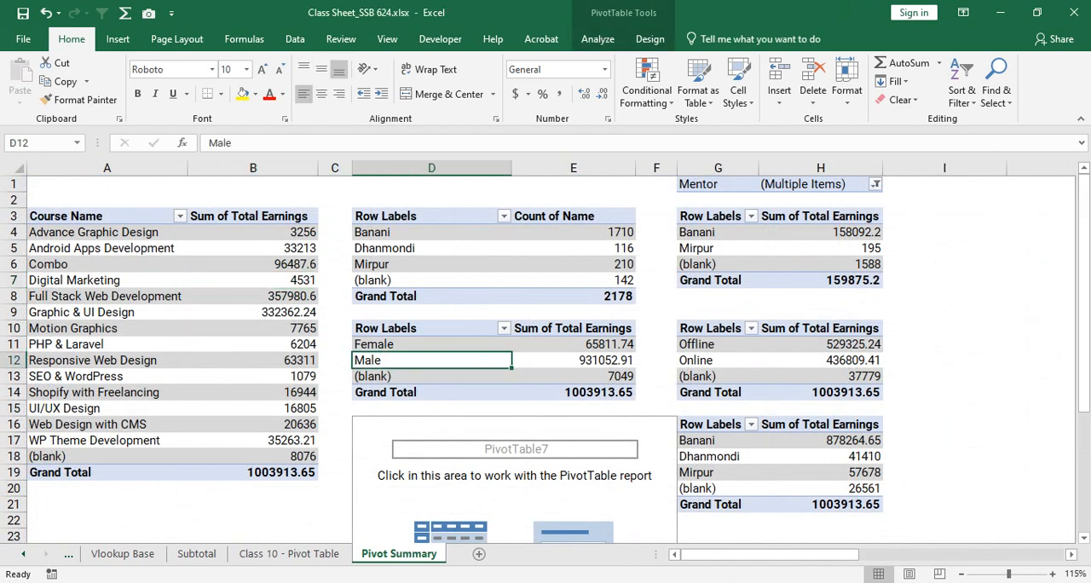